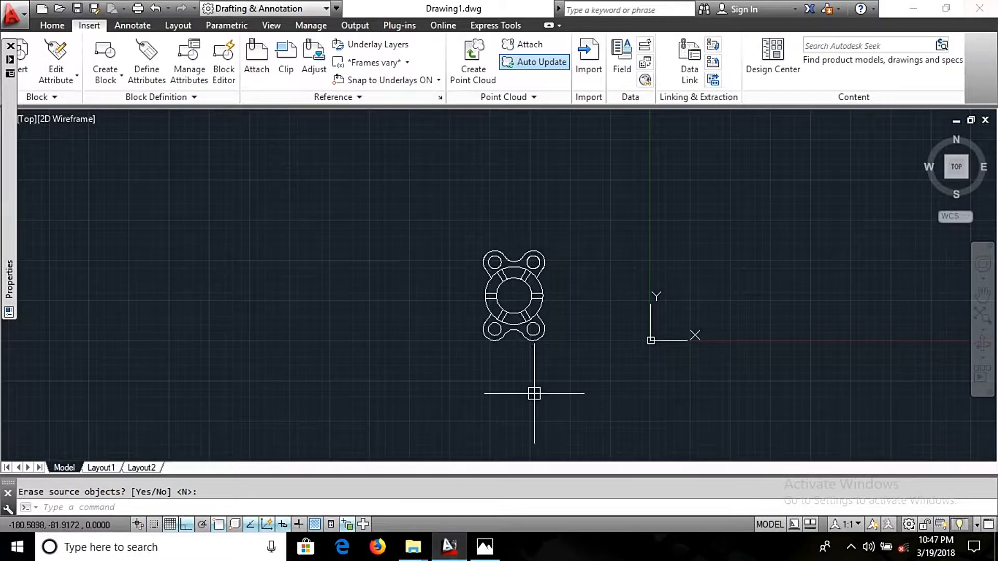
# Step: Erase all existing objects from the drawing and check the Housing dimensions in the reference image 2 001.jpg
pyautogui.hotkey('ctrl', 'a')
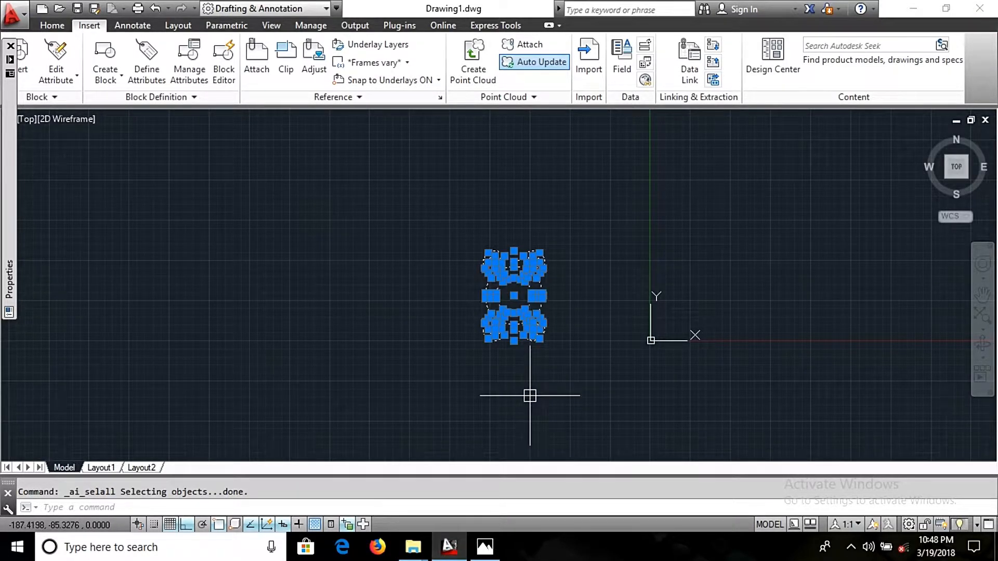
pyautogui.press('Delete')
pyautogui.hotkey('alt', 'Tab')
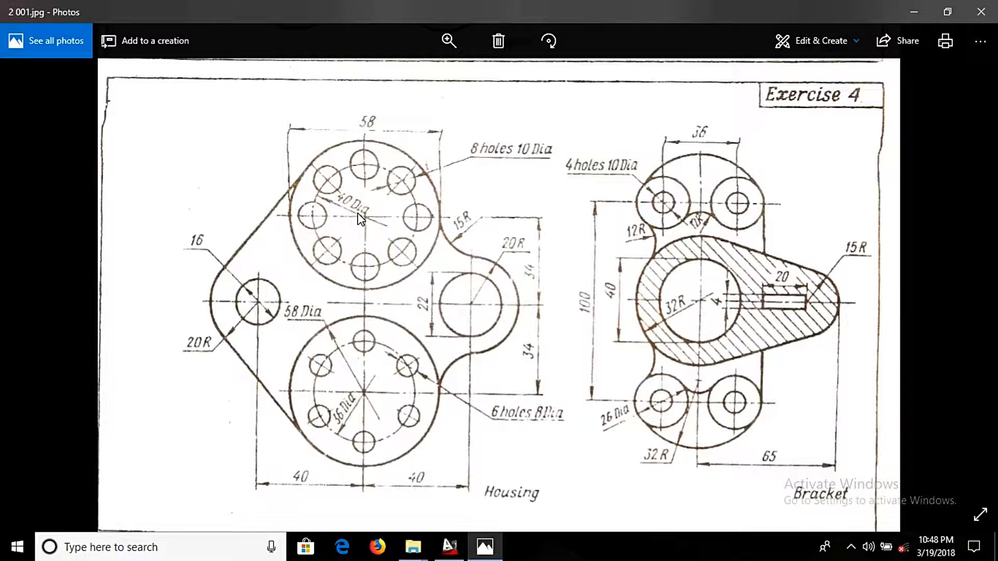
pyautogui.hotkey('alt', 'Tab')
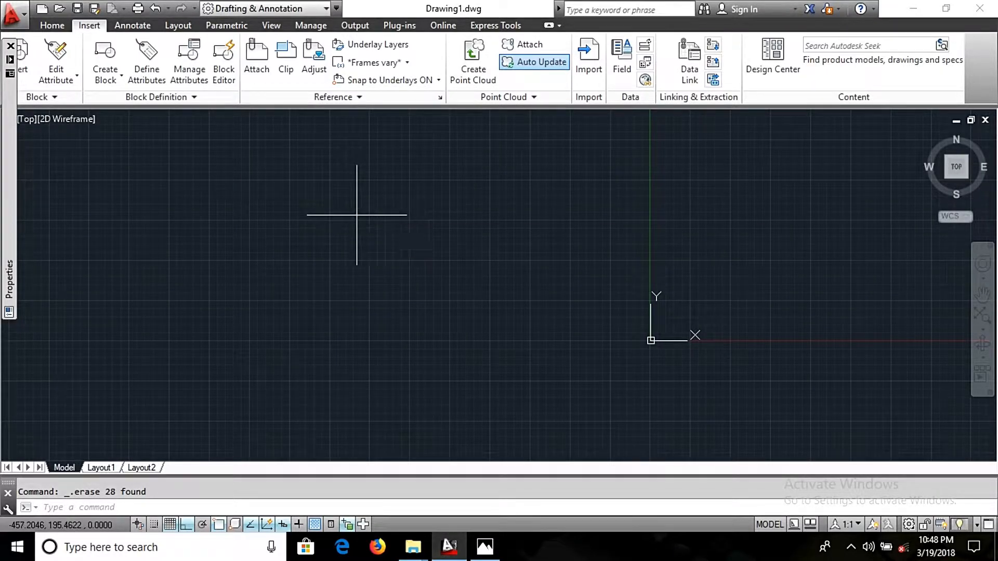
# Step: Draw a circle with a diameter of 58 in the empty drawing area, away from the origin
pyautogui.write('c')
pyautogui.press('Return')
pyautogui.click(357, 275)
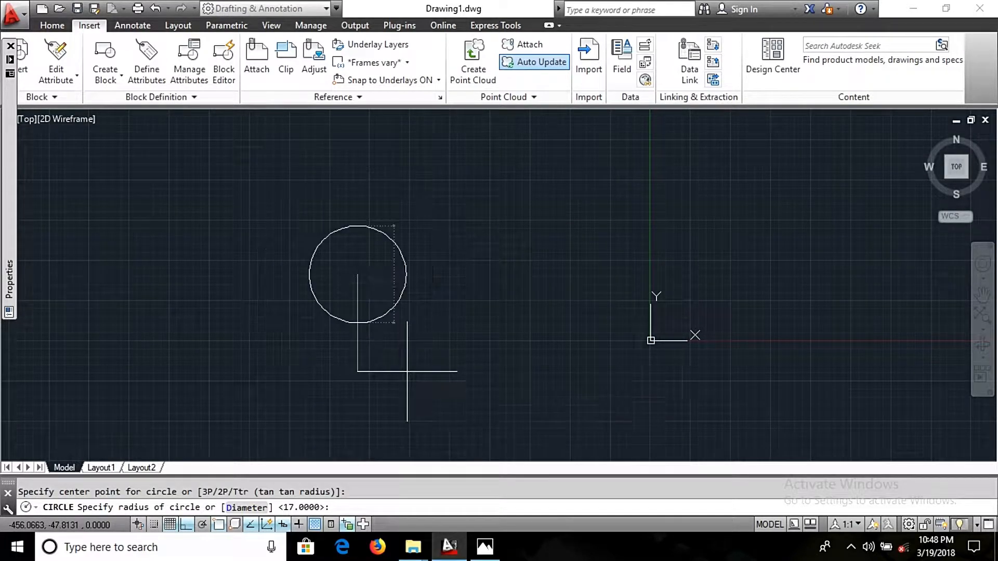
pyautogui.write('d')
pyautogui.press('Return')
pyautogui.write('58')
pyautogui.press('Return')
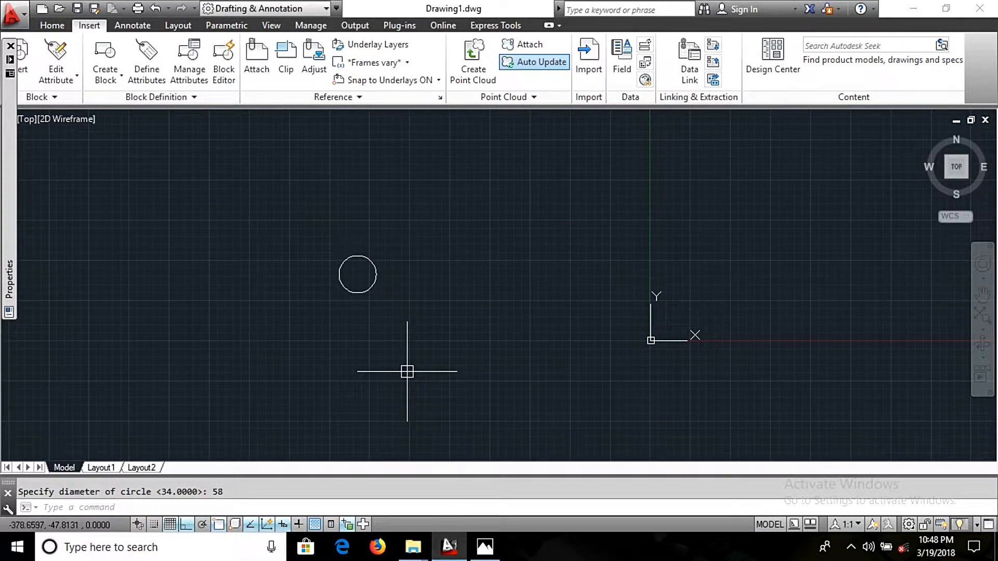
# Step: Draw a circle with a radius of 40 concentric with the 58-diameter circle, consulting the reference image for the size
pyautogui.write('c')
pyautogui.press('Return')
pyautogui.click(356, 275)
pyautogui.hotkey('alt', 'Tab')
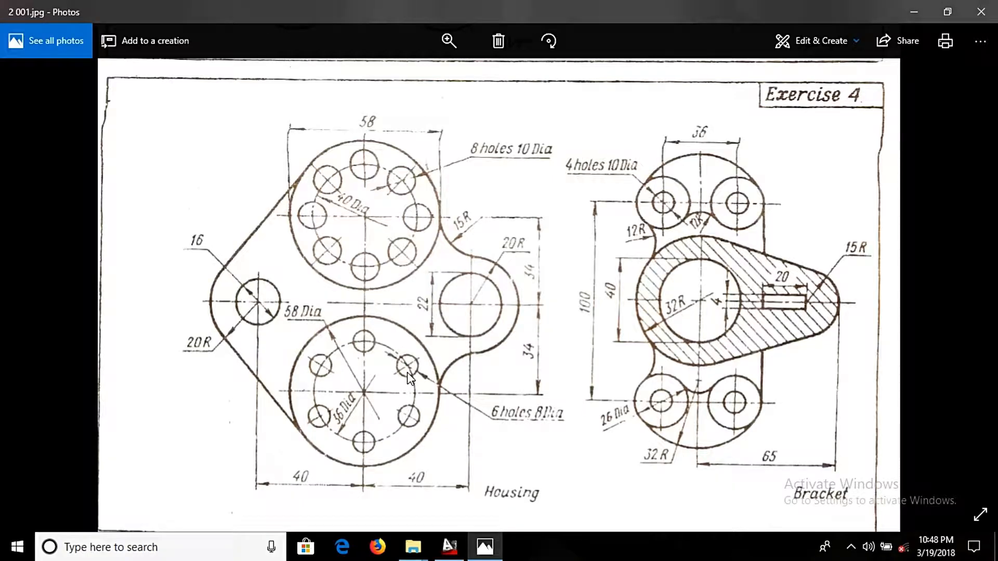
pyautogui.hotkey('alt', 'Tab')
pyautogui.write('40')
pyautogui.press('Return')
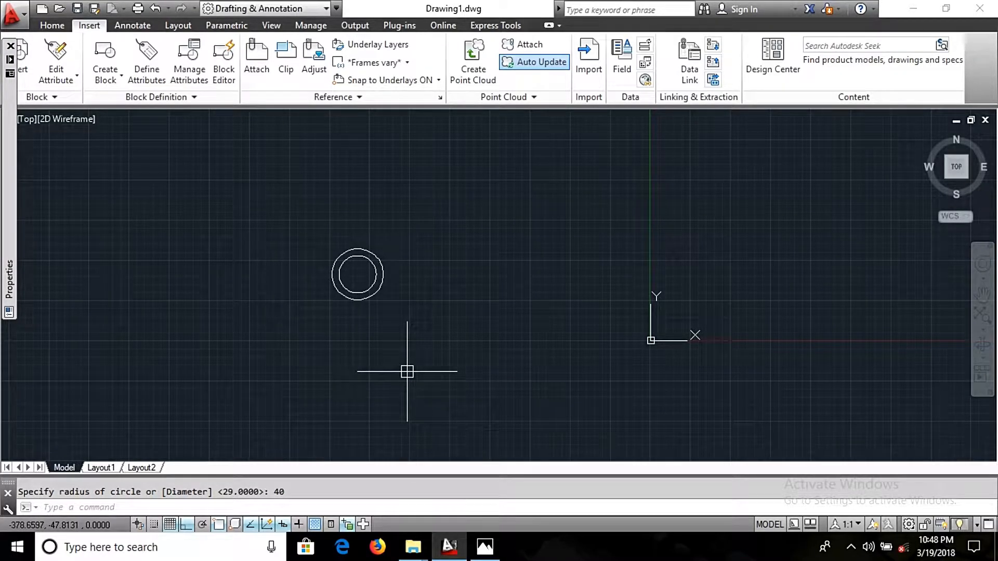
# Step: Draw a hole circle with a diameter of 10 centred on the top quadrant of the 58-diameter circle, consulting the reference image
pyautogui.scroll(6, 423, 291)
pyautogui.moveTo(437, 277)
pyautogui.mouseDown(button='middle')
pyautogui.moveTo(418, 311)
pyautogui.moveTo(572, 307)
pyautogui.mouseUp(button='middle')
pyautogui.scroll(2, 572, 307)
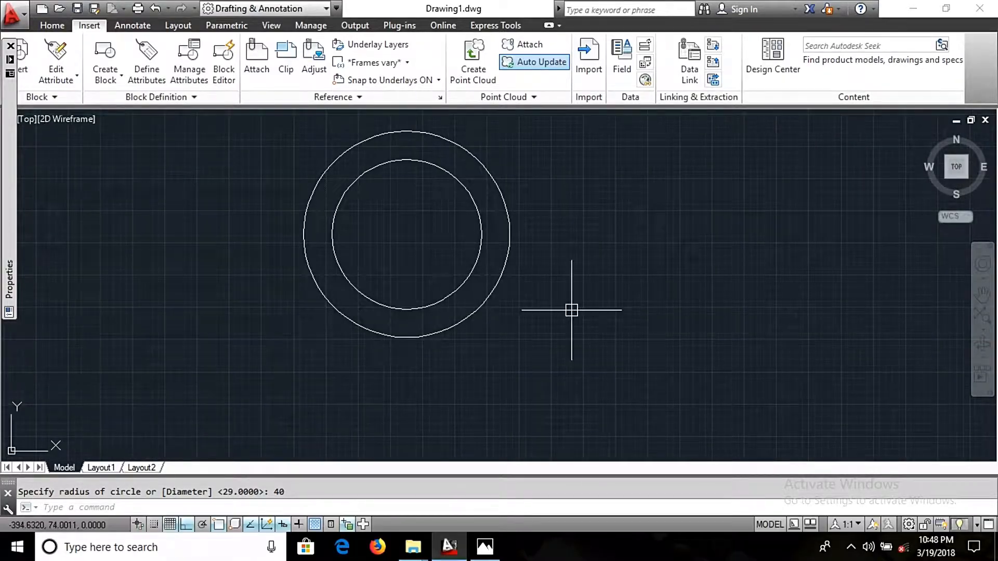
pyautogui.hotkey('alt', 'Tab')
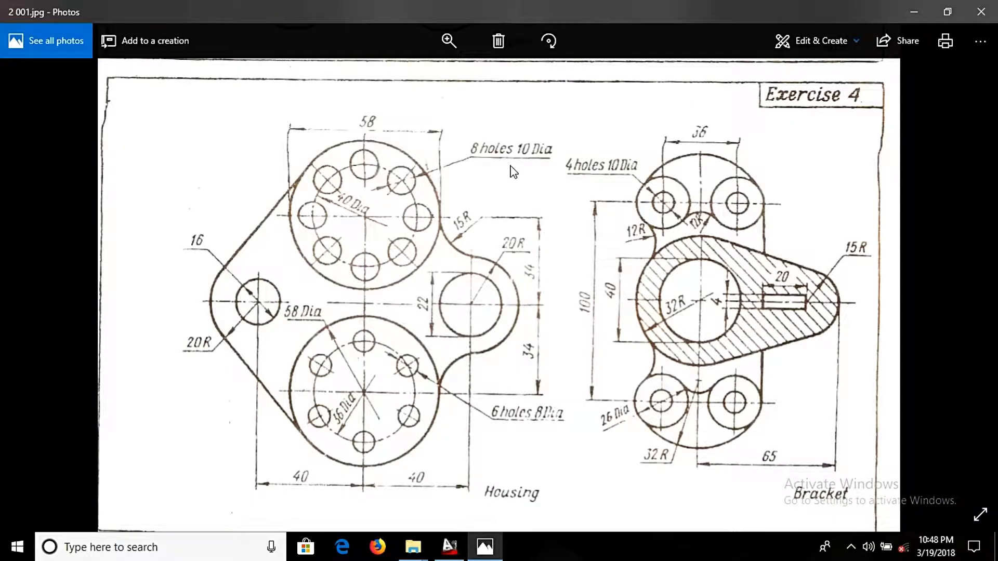
pyautogui.hotkey('alt', 'Tab')
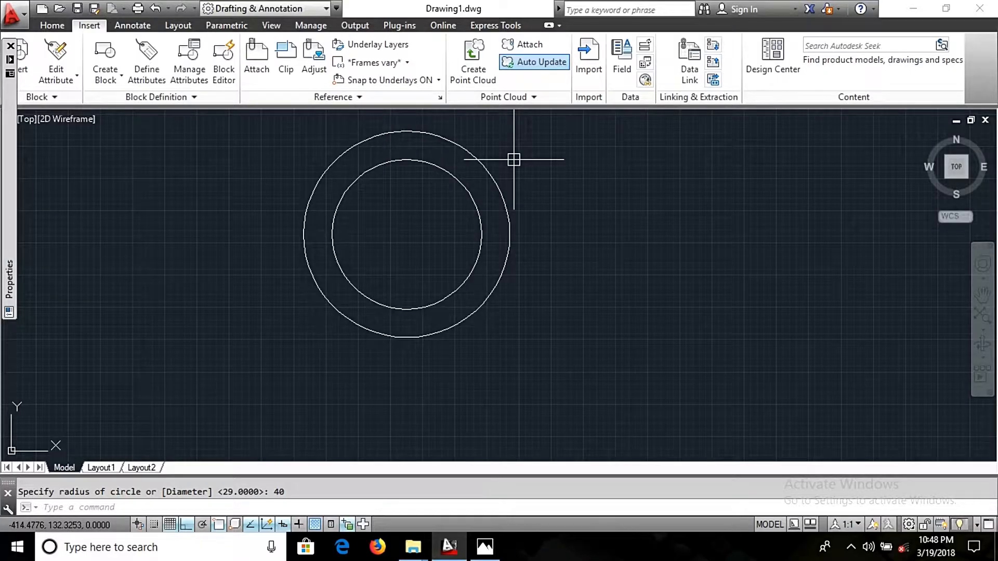
pyautogui.press('Return')
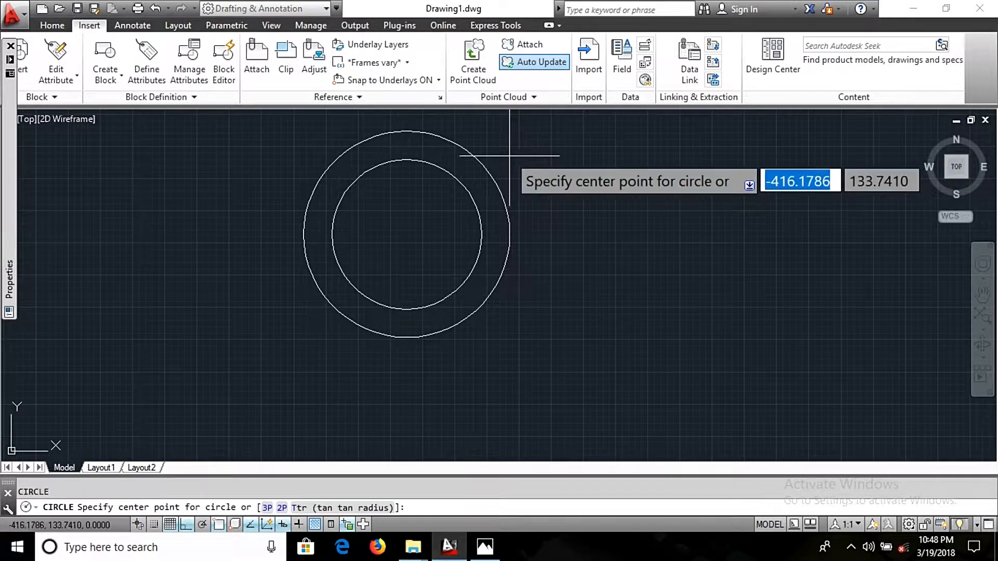
pyautogui.click(406, 159)
pyautogui.write('d')
pyautogui.press('Return')
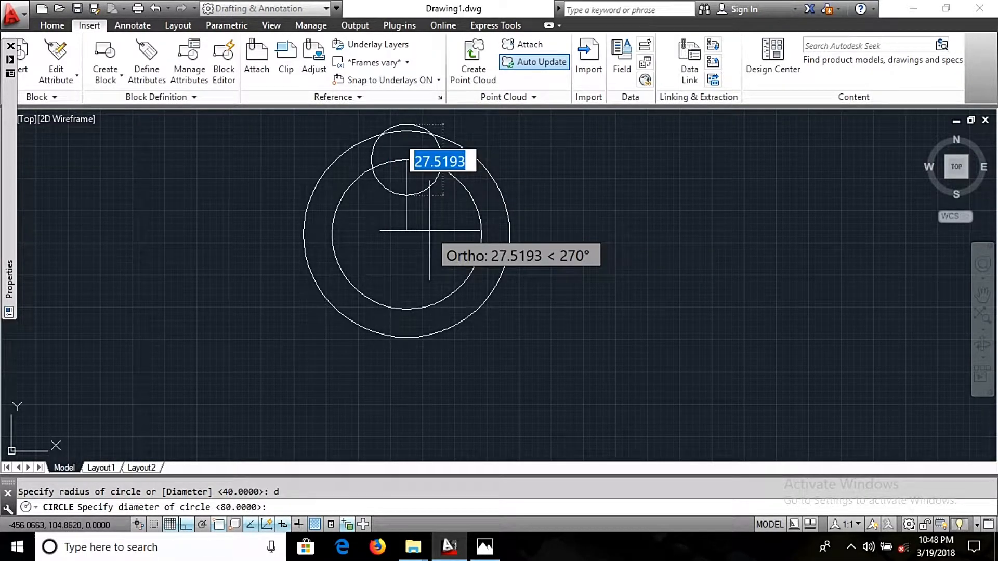
pyautogui.write('10')
pyautogui.press('Return')
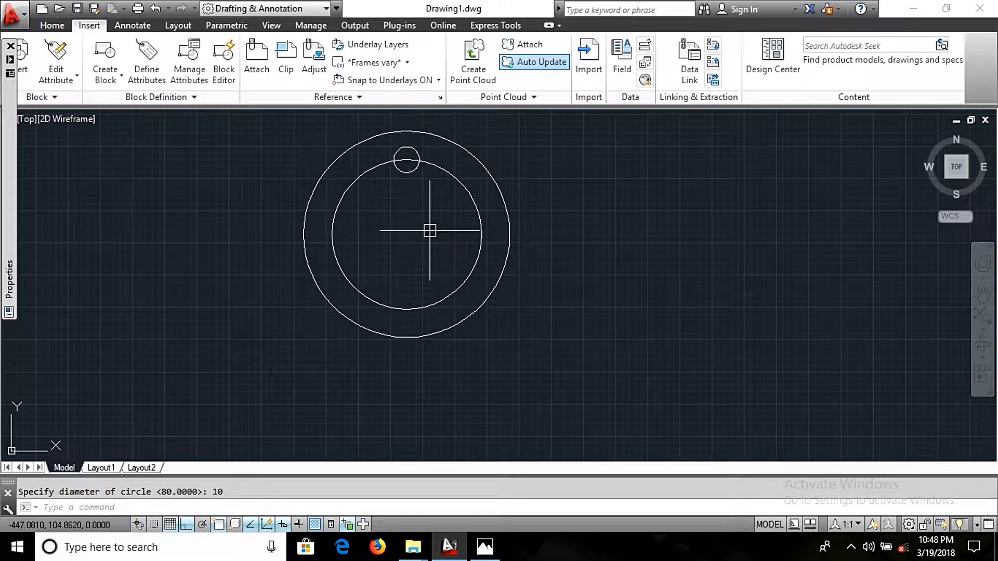
# Step: Polar-array the 10-diameter hole around the centre of the concentric circles with 8 items over 360 degrees, rotating the copies
pyautogui.write('-ar')
pyautogui.press('Return')
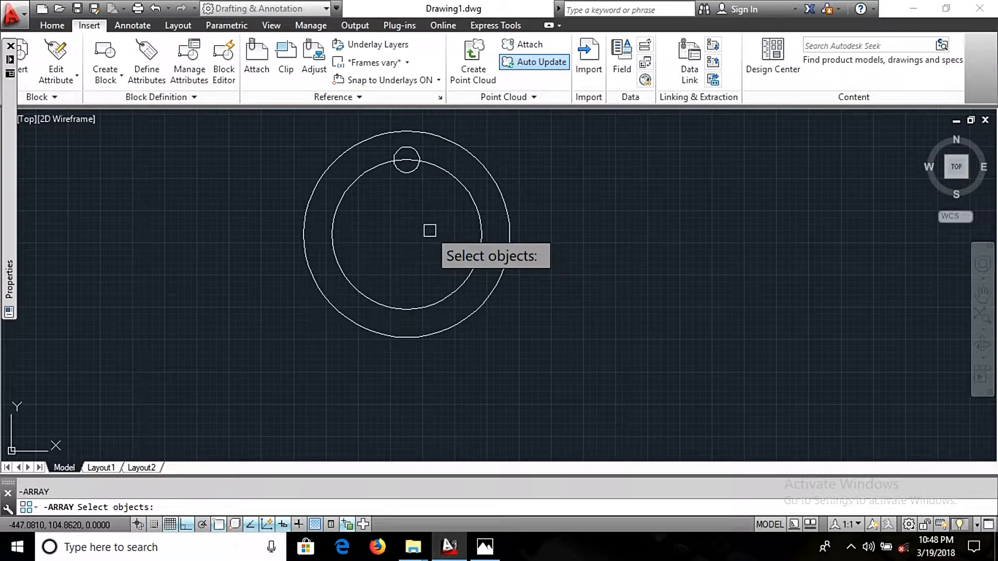
pyautogui.click(407, 159)
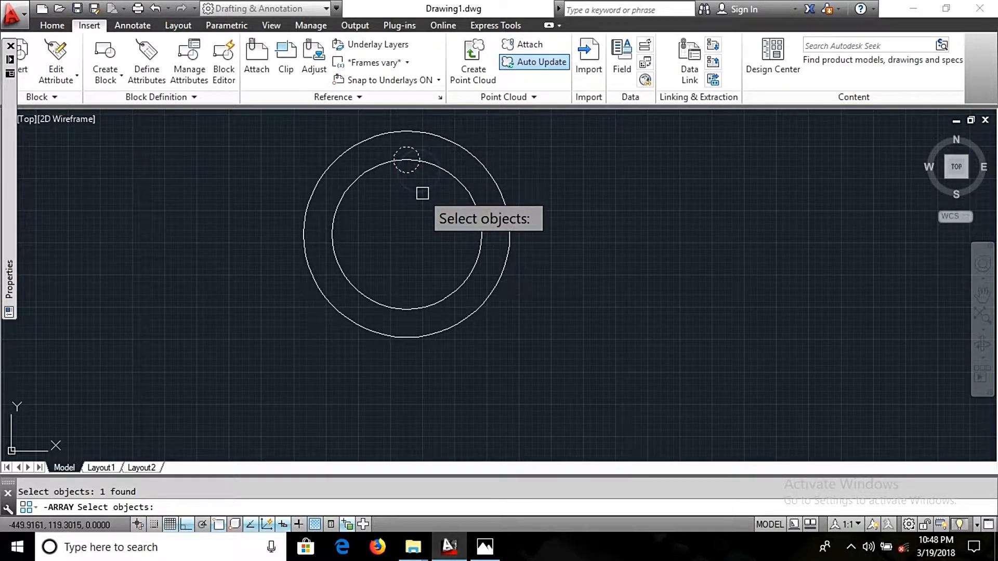
pyautogui.press('Return')
pyautogui.press('Return')
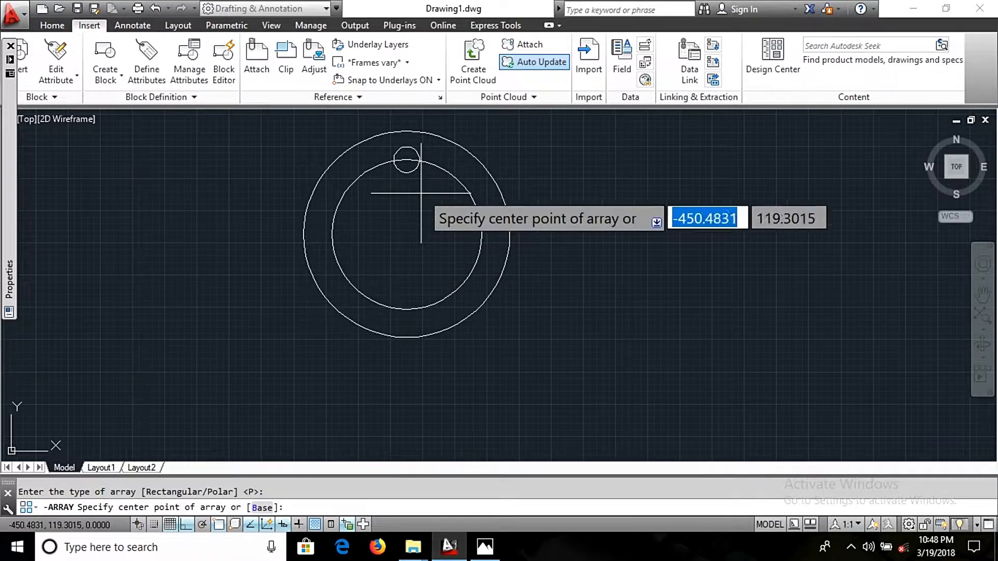
pyautogui.click(407, 234)
pyautogui.write('8')
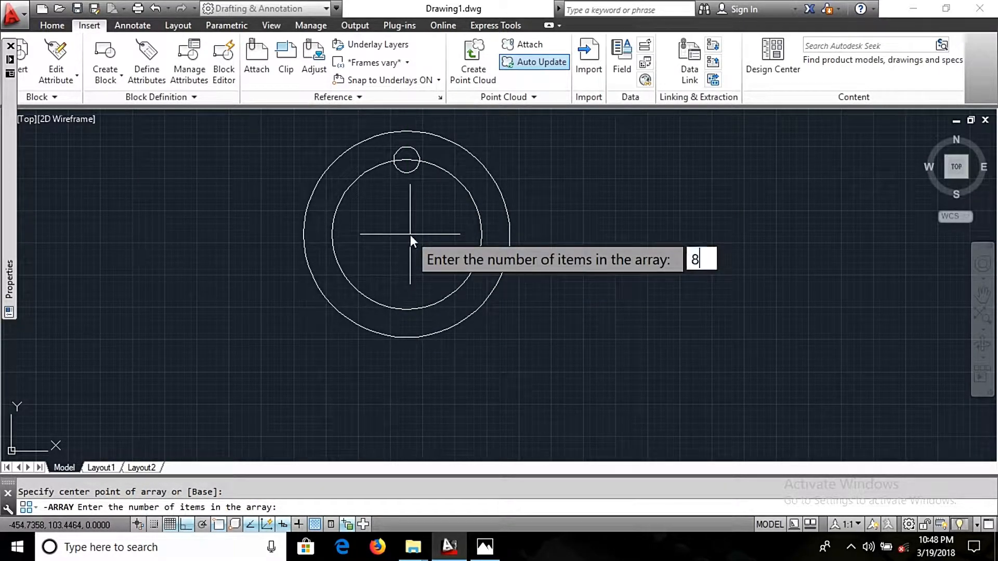
pyautogui.press('Return')
pyautogui.press('Return')
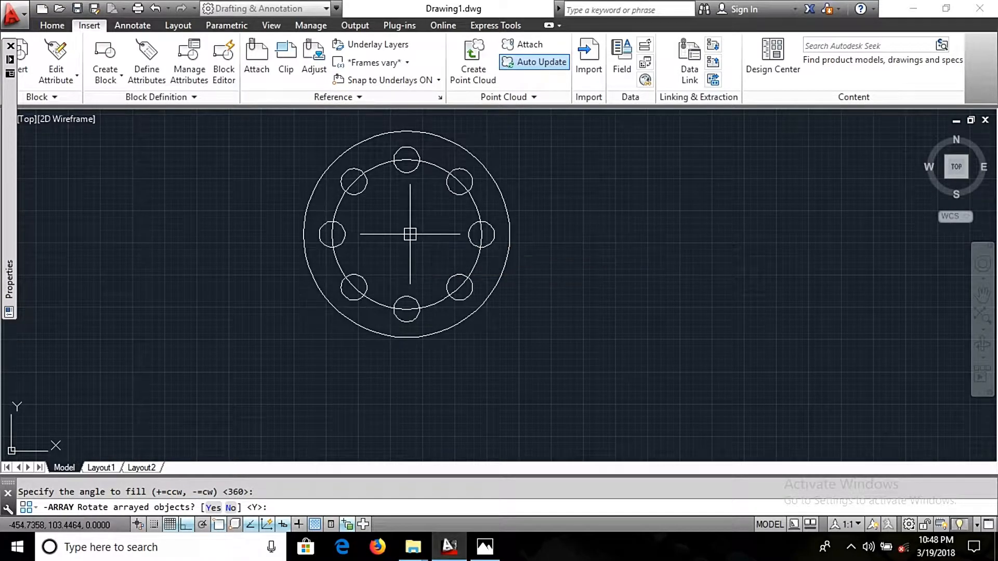
pyautogui.press('Return')
# Step: Start a circle with its centre offset @0,-68 from the centre of the concentric circles, checking the spacing in the reference image
pyautogui.hotkey('alt', 'Tab')
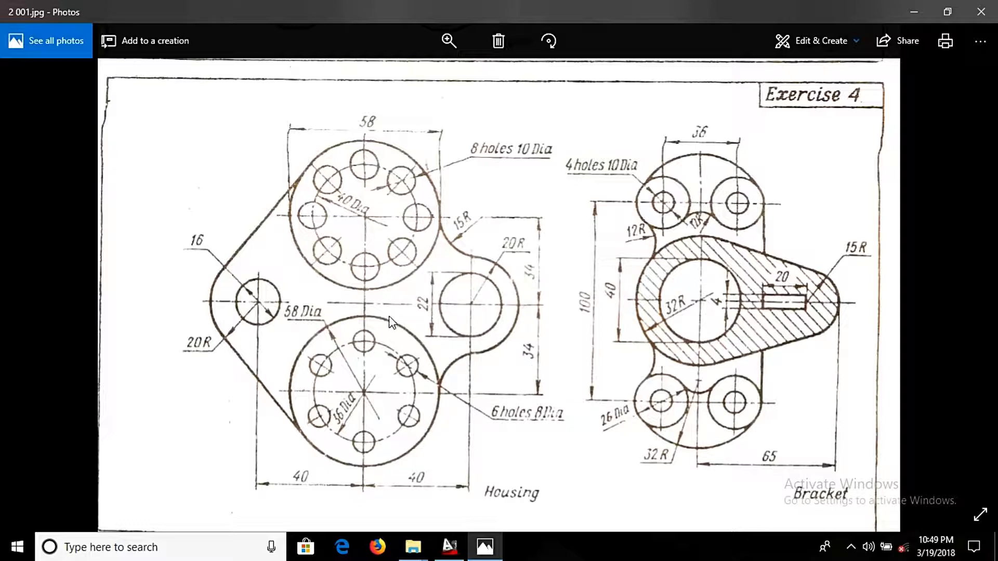
pyautogui.hotkey('alt', 'Tab')
pyautogui.write('c')
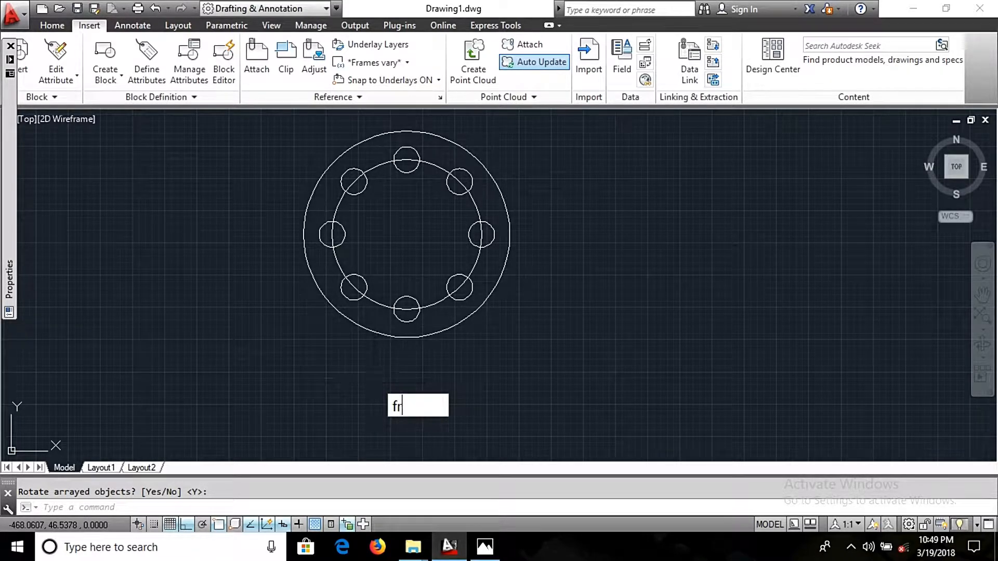
pyautogui.press('Return')
pyautogui.write('from')
pyautogui.press('Return')
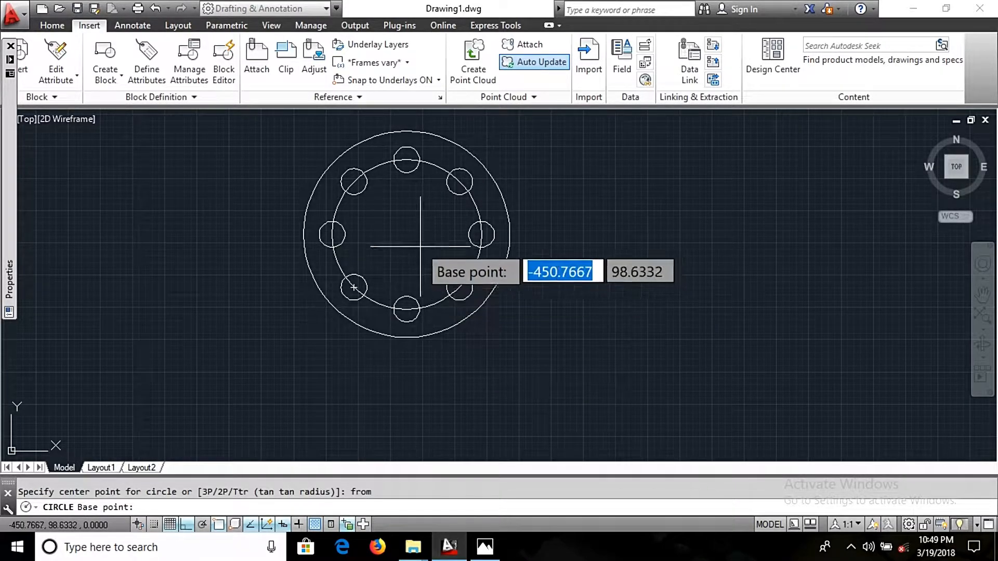
pyautogui.click(406, 234)
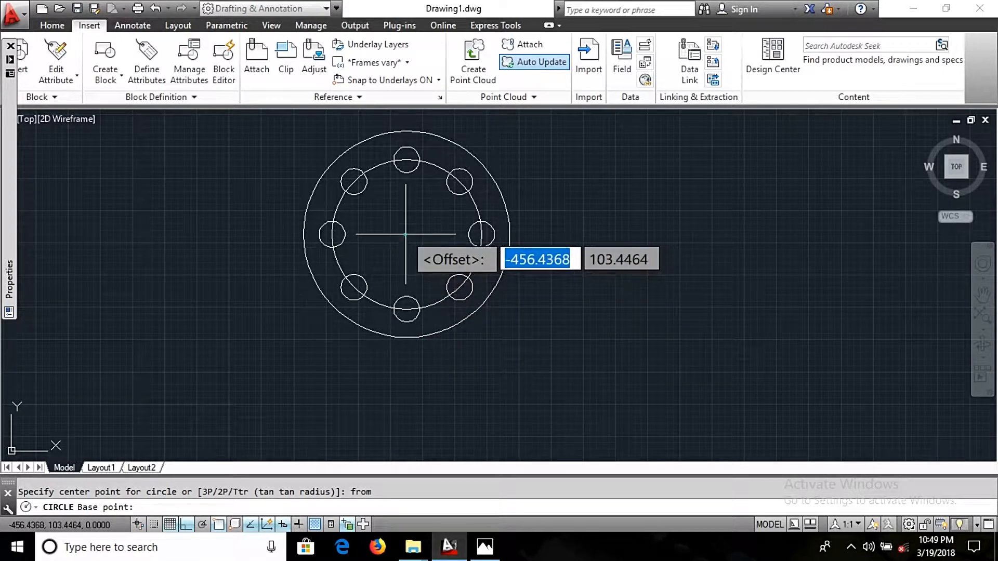
pyautogui.hotkey('alt', 'Tab')
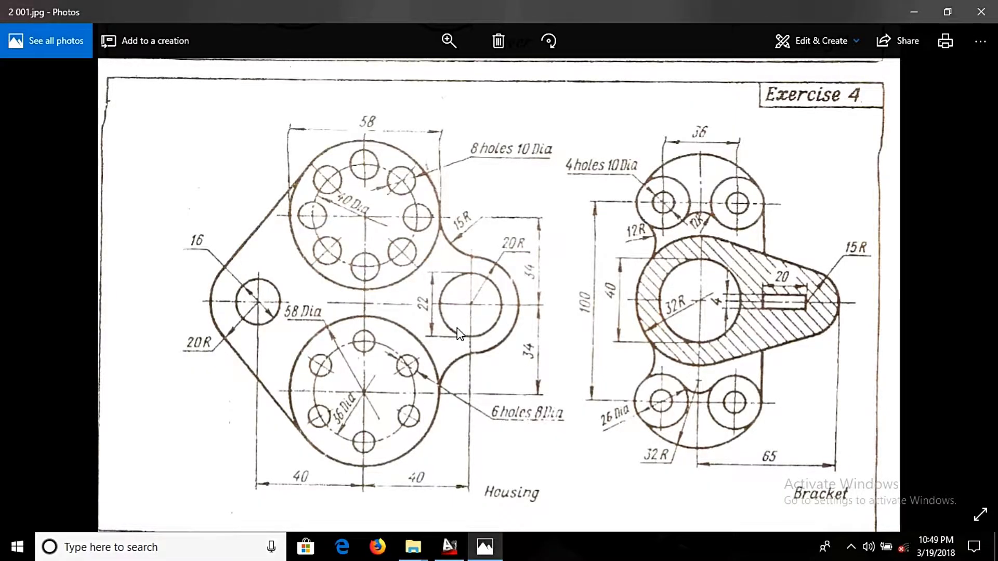
pyautogui.hotkey('alt', 'Tab')
pyautogui.write('@0')
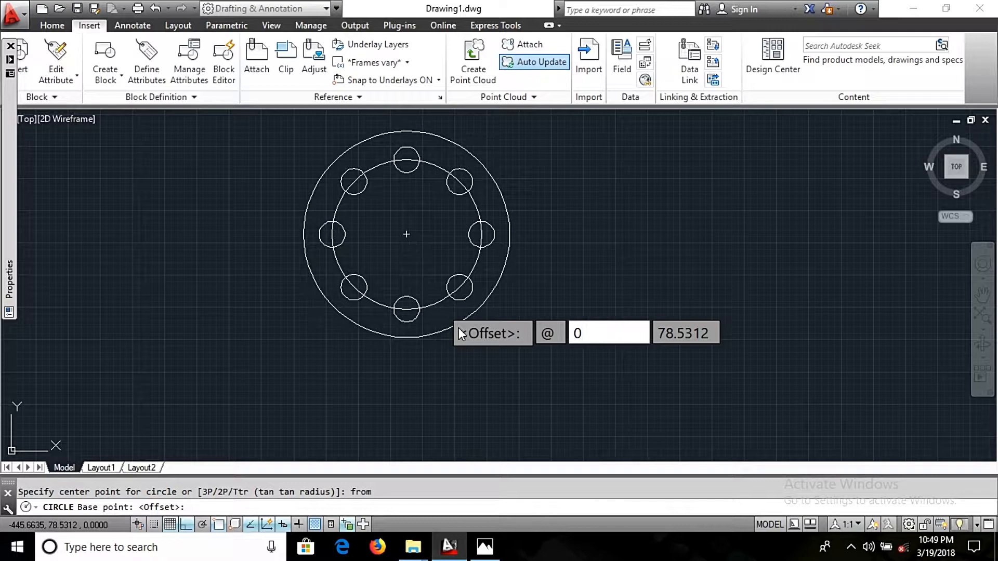
pyautogui.press('Tab')
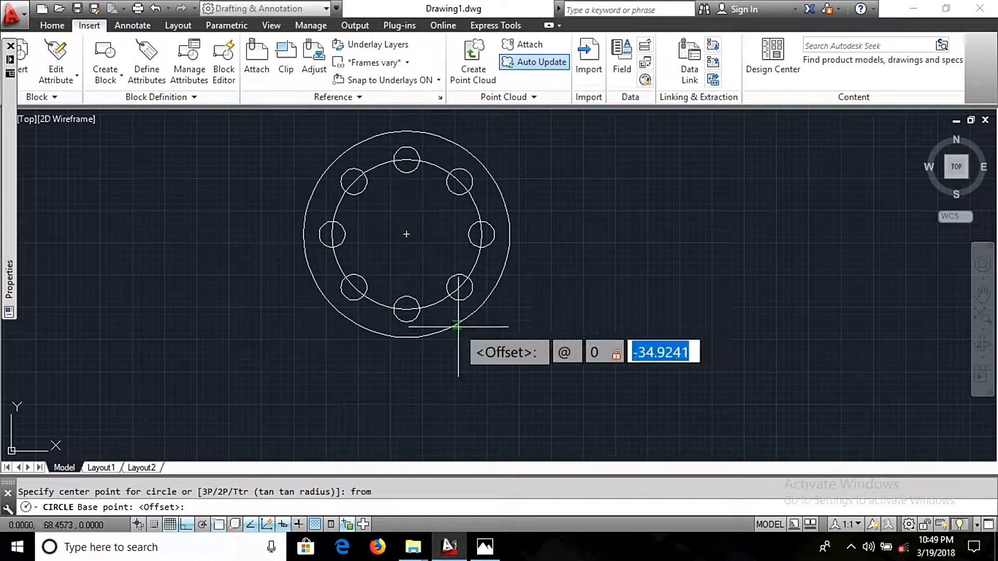
pyautogui.write('68')
pyautogui.hotkey('alt', 'Tab')
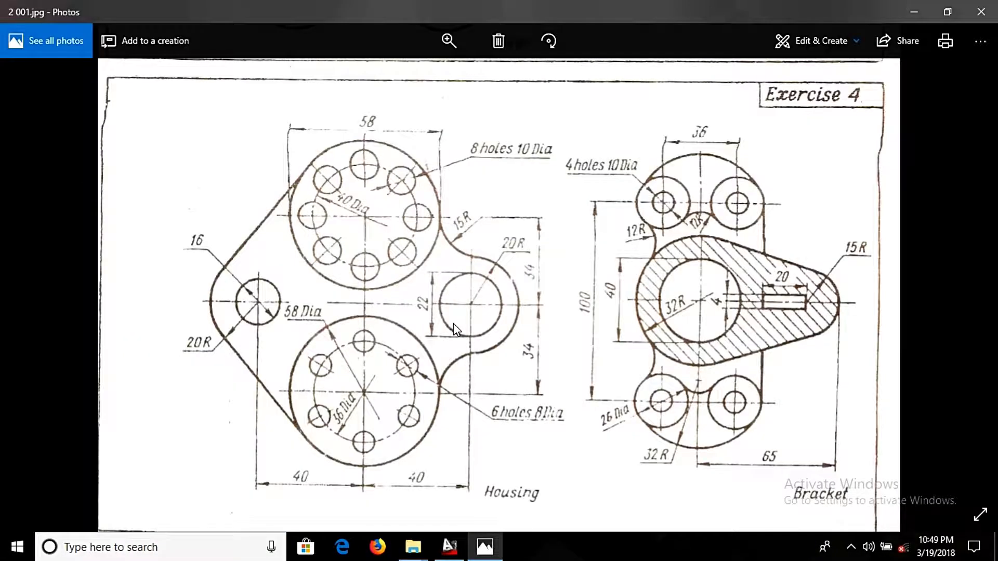
pyautogui.hotkey('alt', 'Tab')
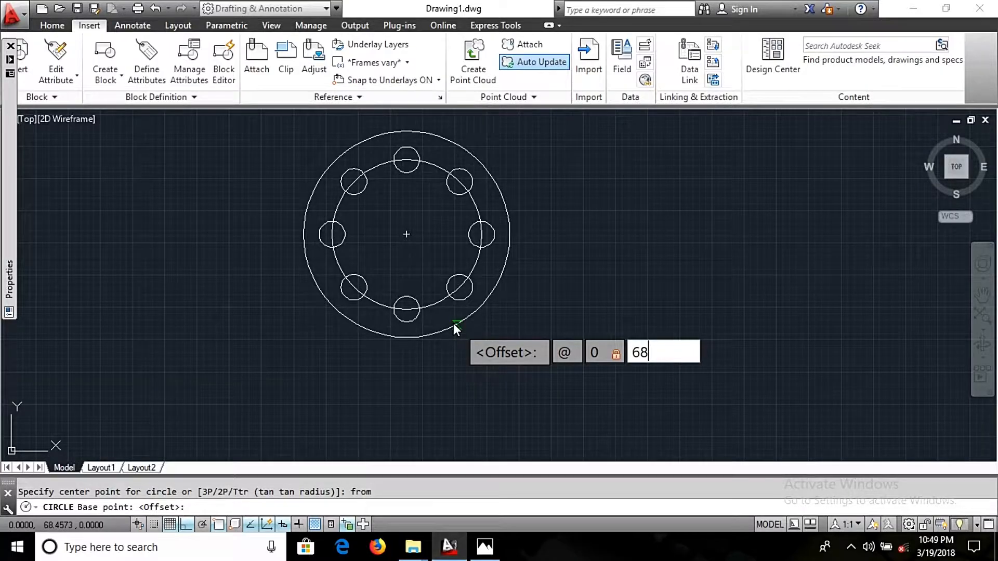
pyautogui.press('BackSpace')
pyautogui.press('BackSpace')
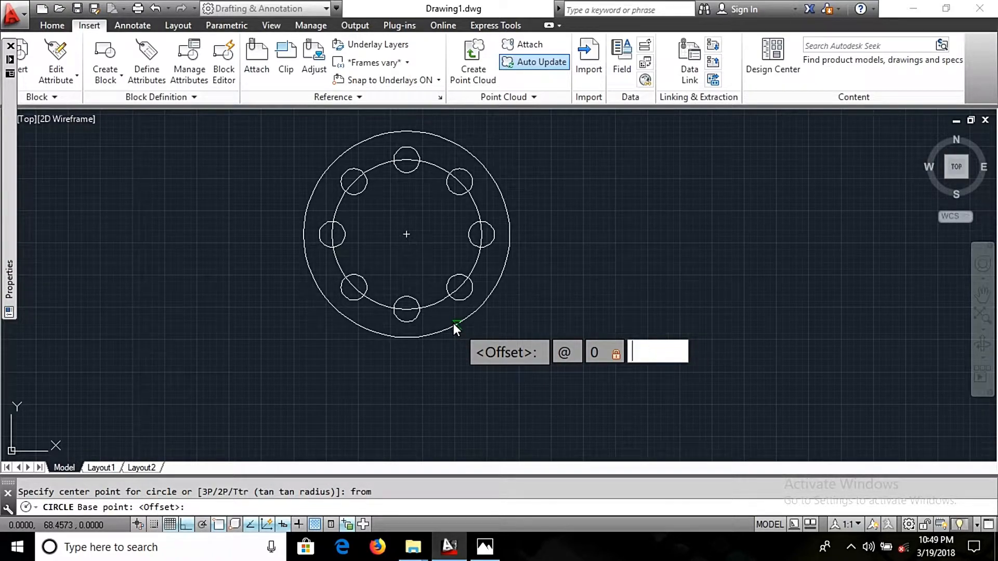
pyautogui.write('-68')
pyautogui.press('Return')
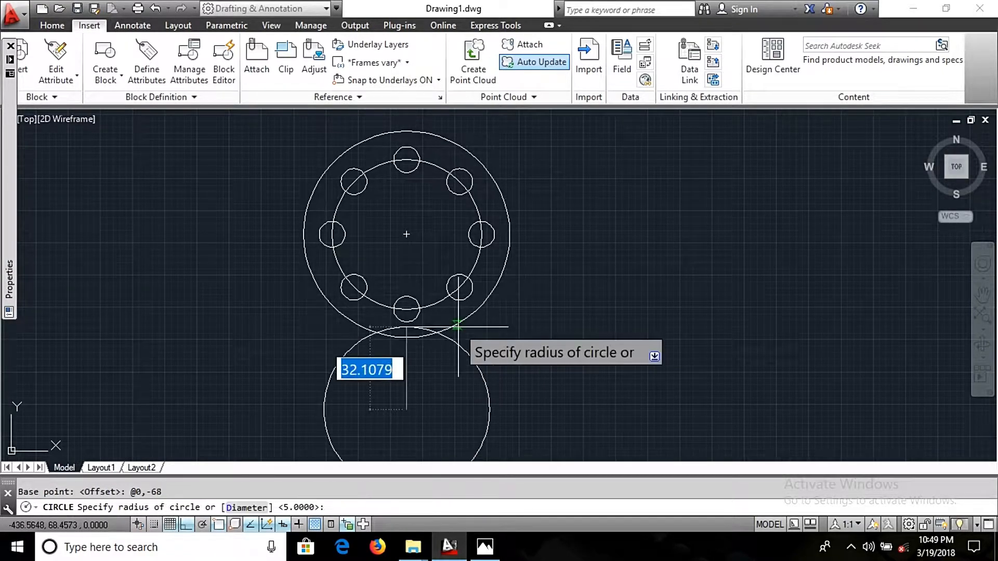
# Step: Finish the lower circle with a diameter of 36, reading the size from the reference image
pyautogui.hotkey('alt', 'Tab')
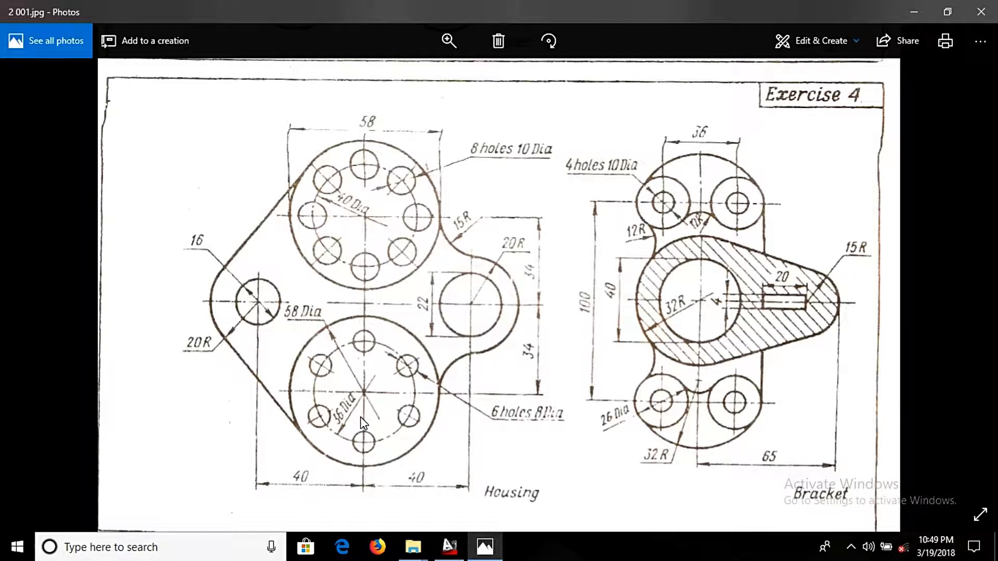
pyautogui.hotkey('alt', 'Tab')
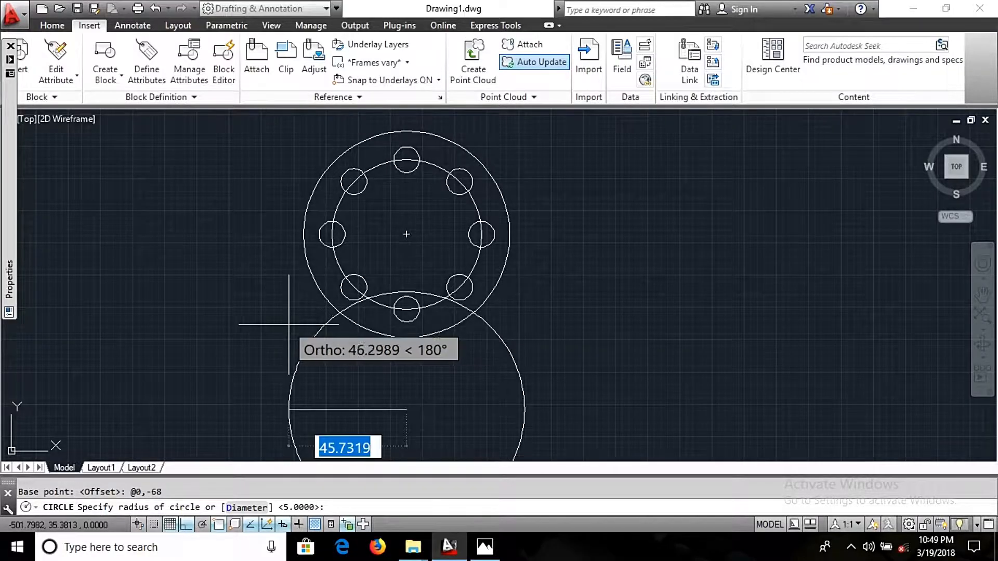
pyautogui.write('d')
pyautogui.press('Return')
pyautogui.write('36')
pyautogui.press('Return')
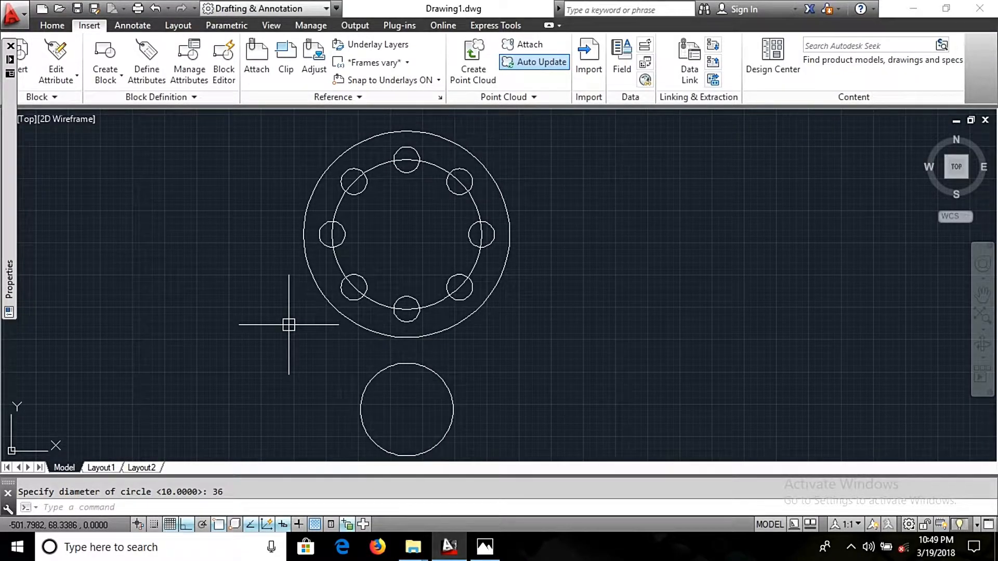
# Step: Draw a circle with a diameter of 58 concentric with the lower 36-diameter circle, checking the size in the reference image
pyautogui.write('c')
pyautogui.press('Return')
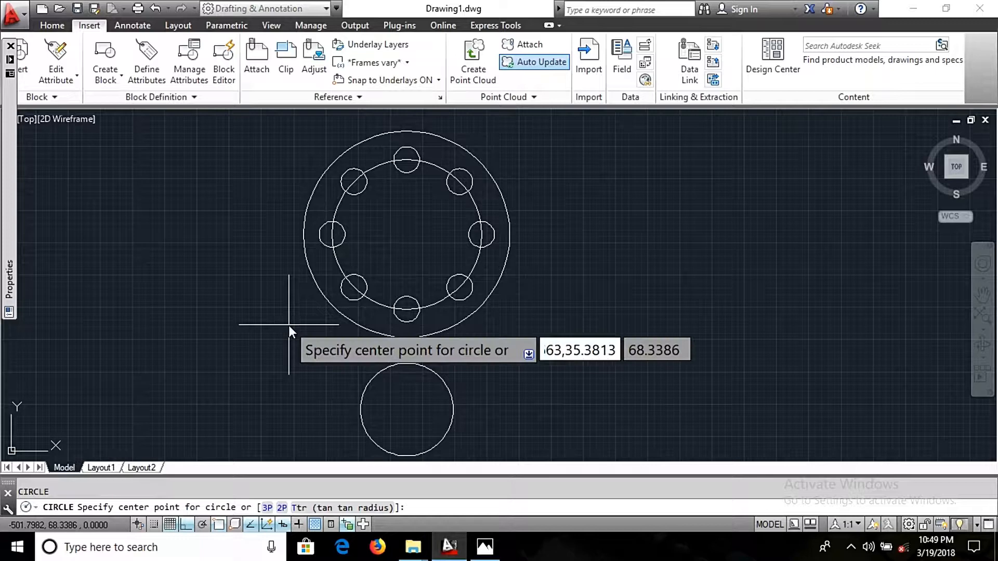
pyautogui.click(407, 410)
pyautogui.write('d')
pyautogui.press('Return')
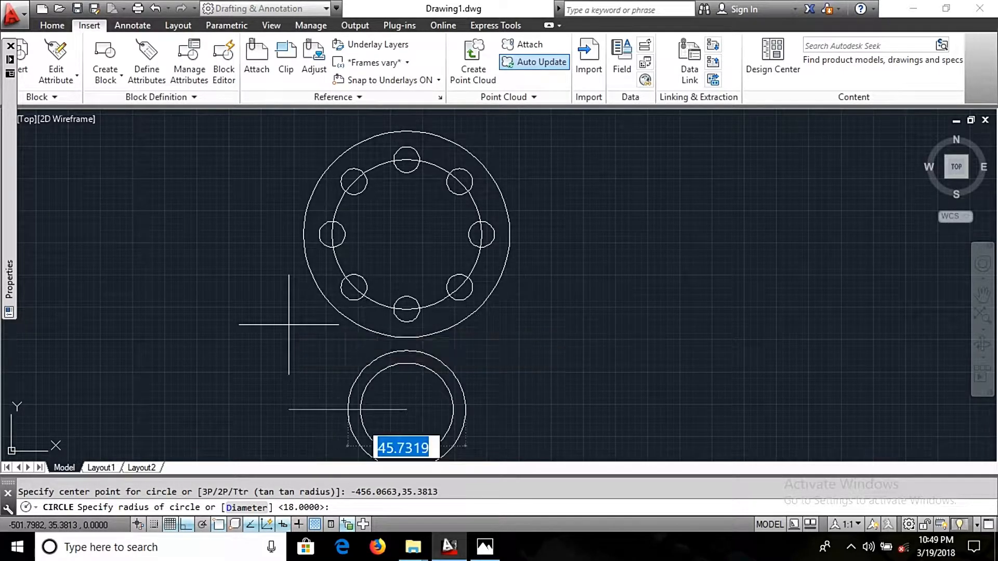
pyautogui.write('54')
pyautogui.hotkey('alt', 'Tab')
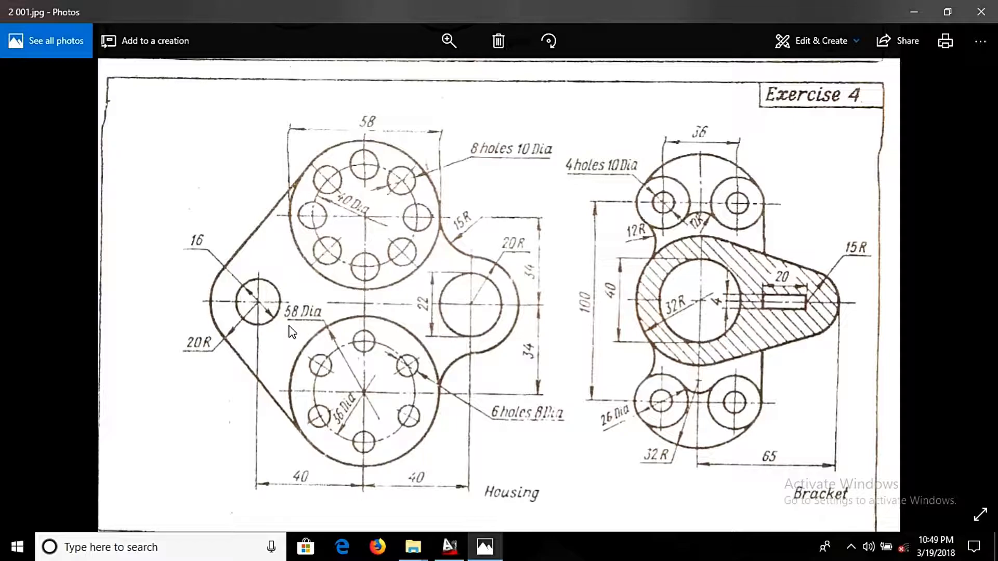
pyautogui.hotkey('alt', 'Tab')
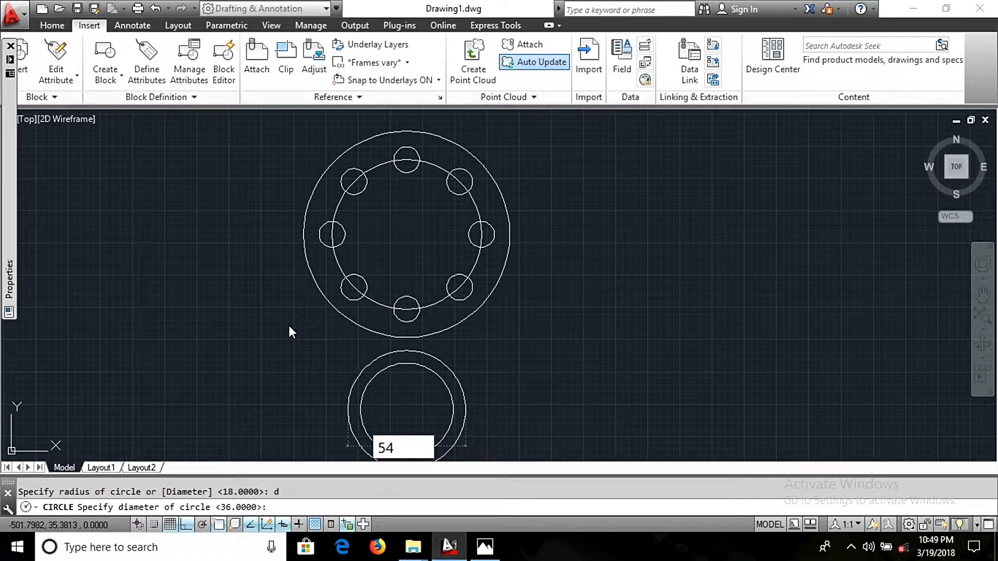
pyautogui.press('BackSpace')
pyautogui.write('8')
pyautogui.press('Return')
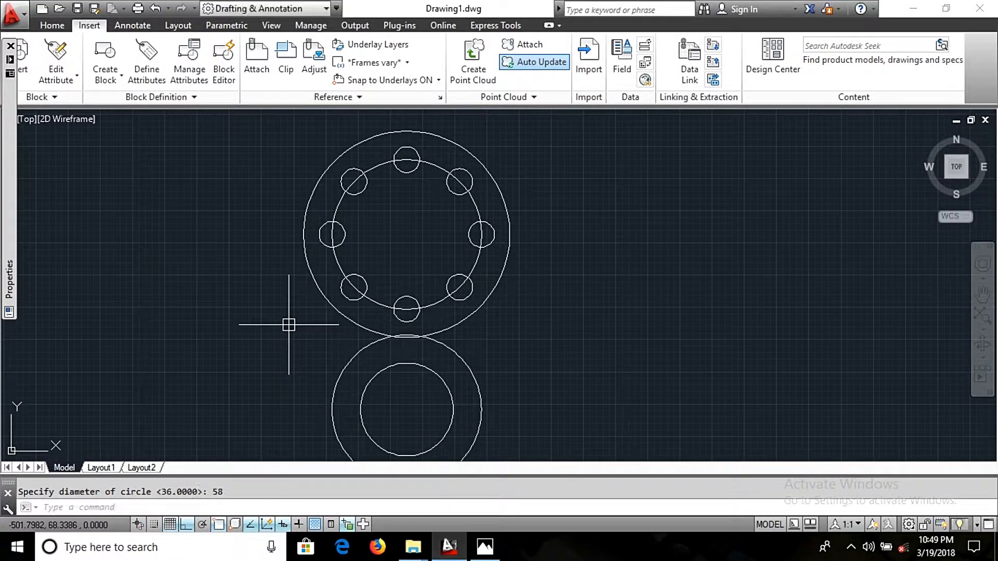
# Step: Consult the reference image and erase both lower concentric circles
pyautogui.hotkey('alt', 'Tab')
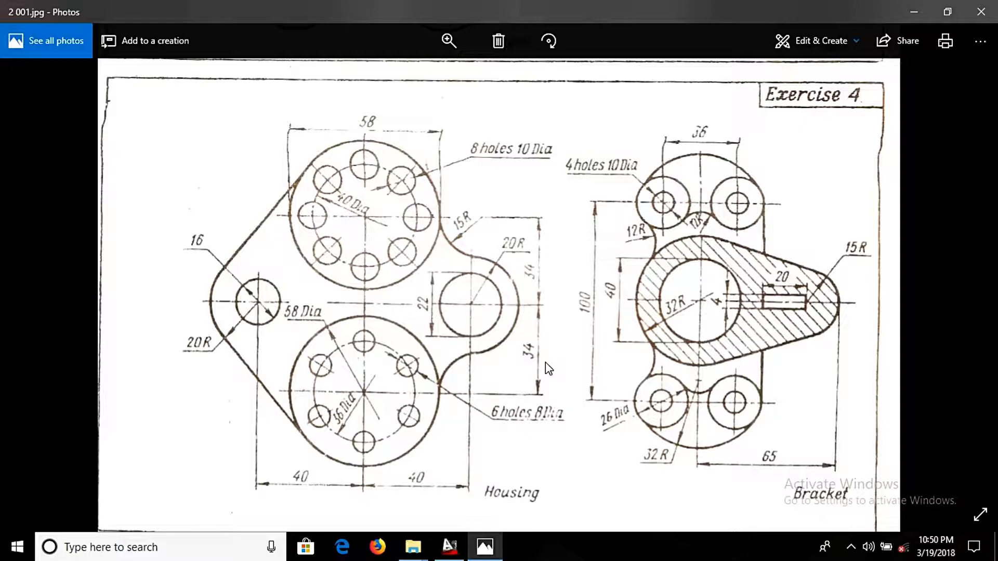
pyautogui.hotkey('alt', 'Tab')
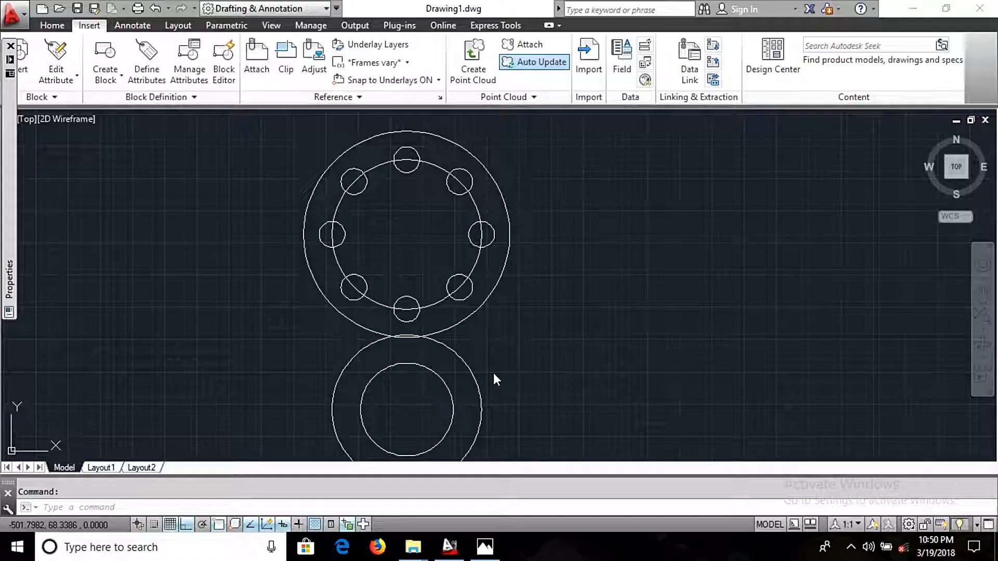
pyautogui.scroll(-2, 447, 265)
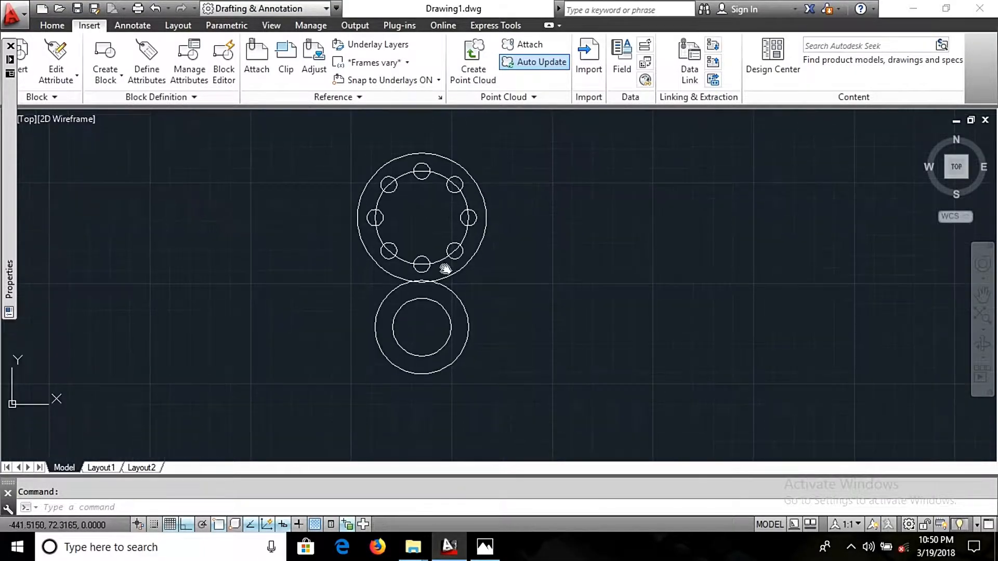
pyautogui.click(501, 371)
pyautogui.click(449, 318)
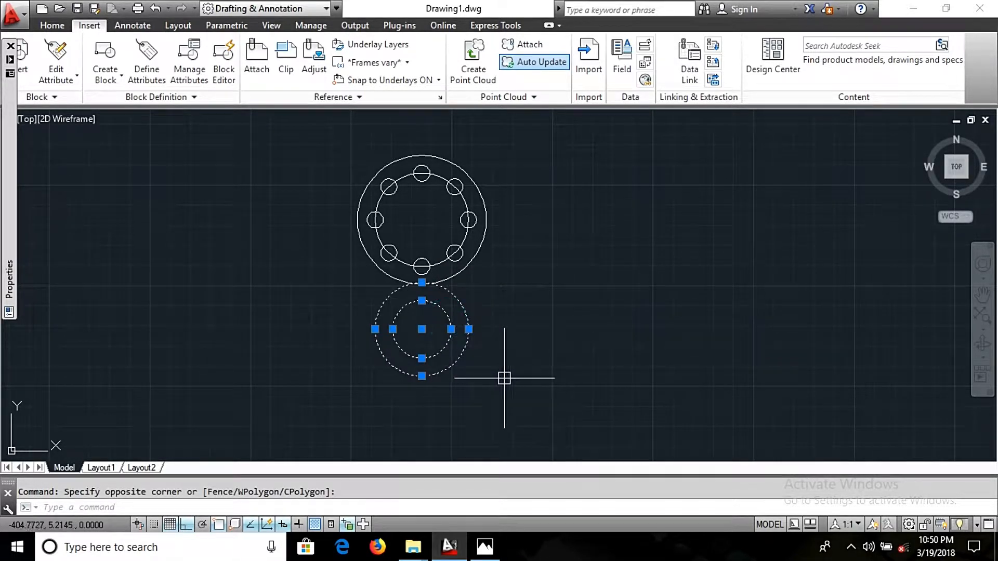
pyautogui.press('Delete')
pyautogui.write('c')
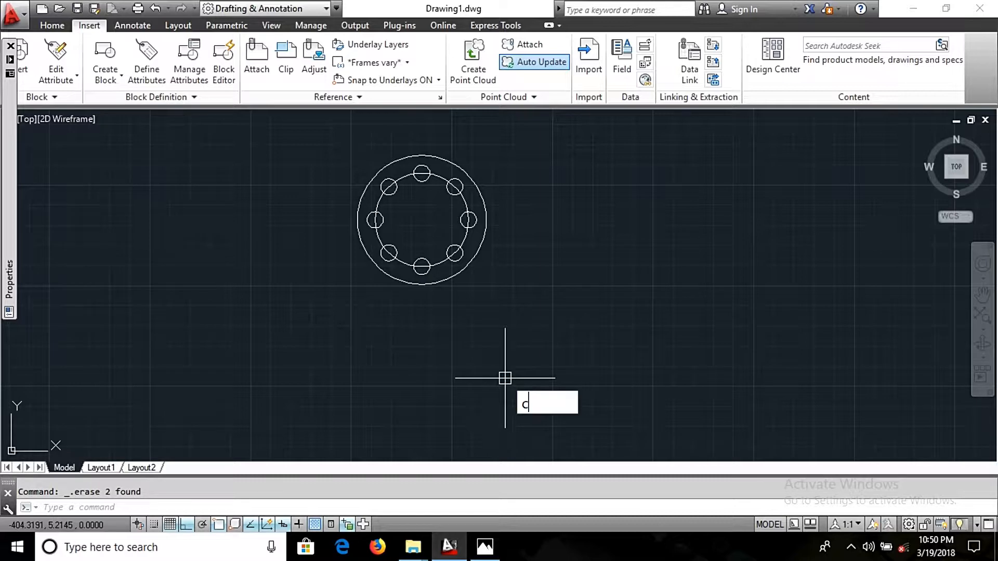
pyautogui.press('Return')
pyautogui.write('from')
pyautogui.press('Return')
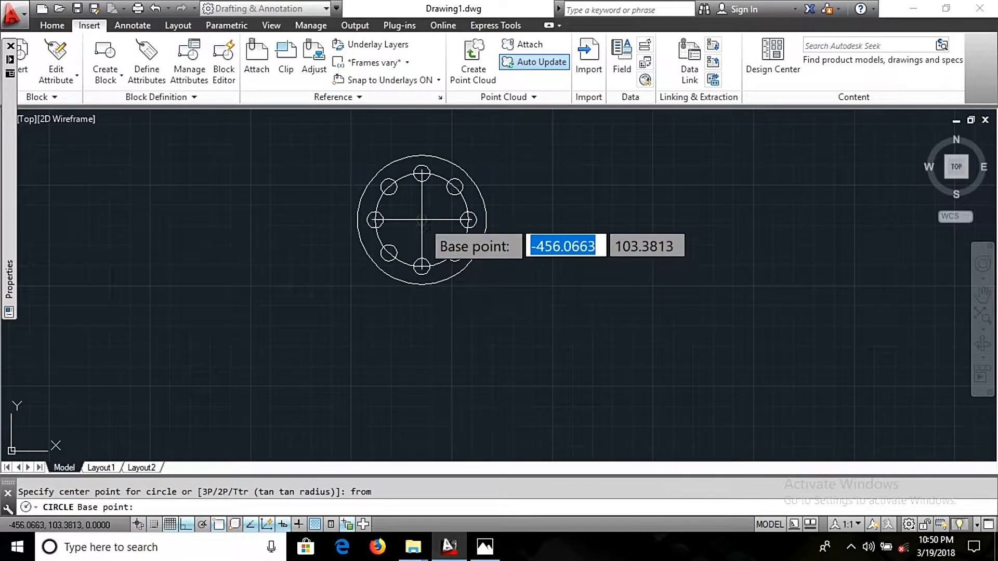
pyautogui.click(423, 220)
pyautogui.write('@0')
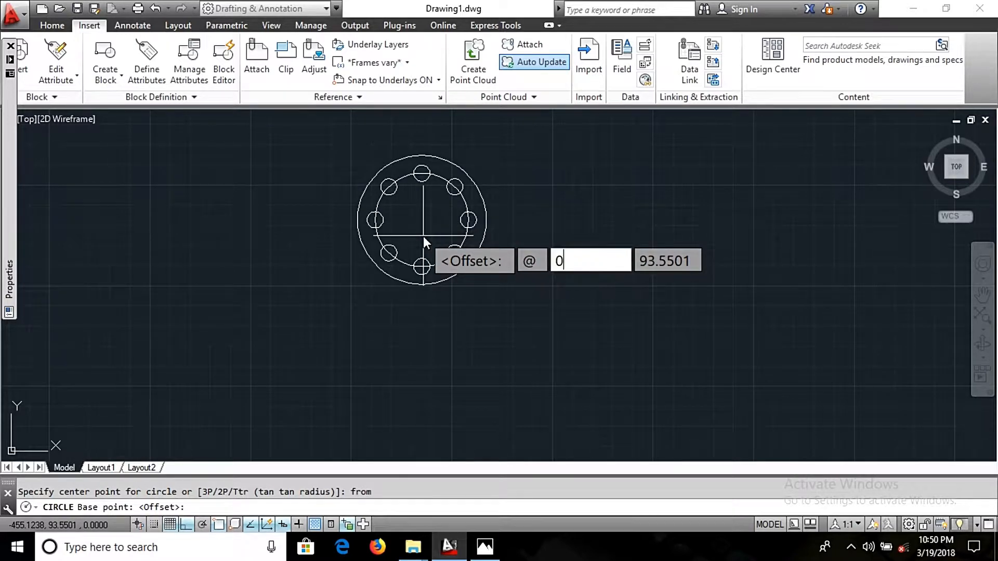
pyautogui.press('Tab')
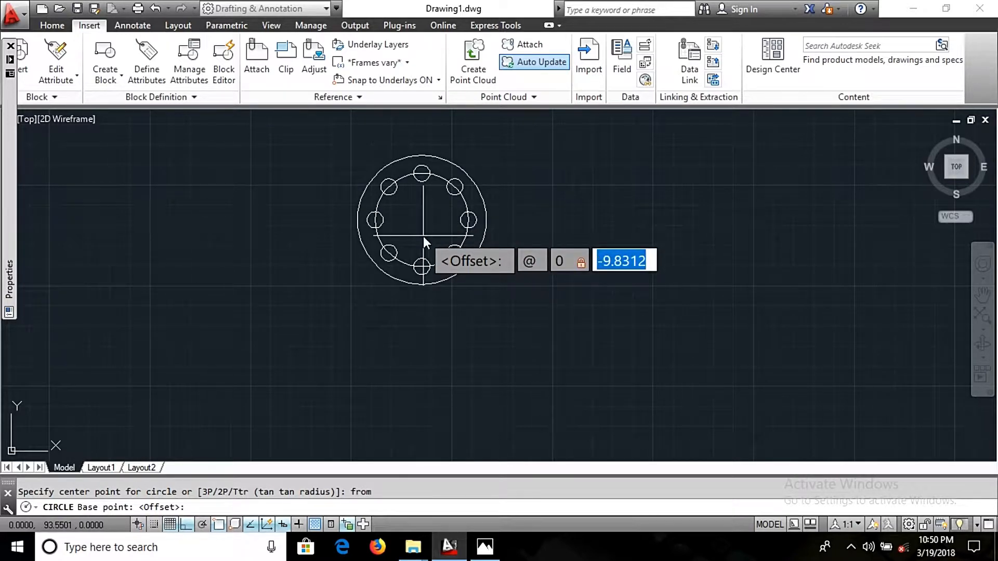
pyautogui.write('-68')
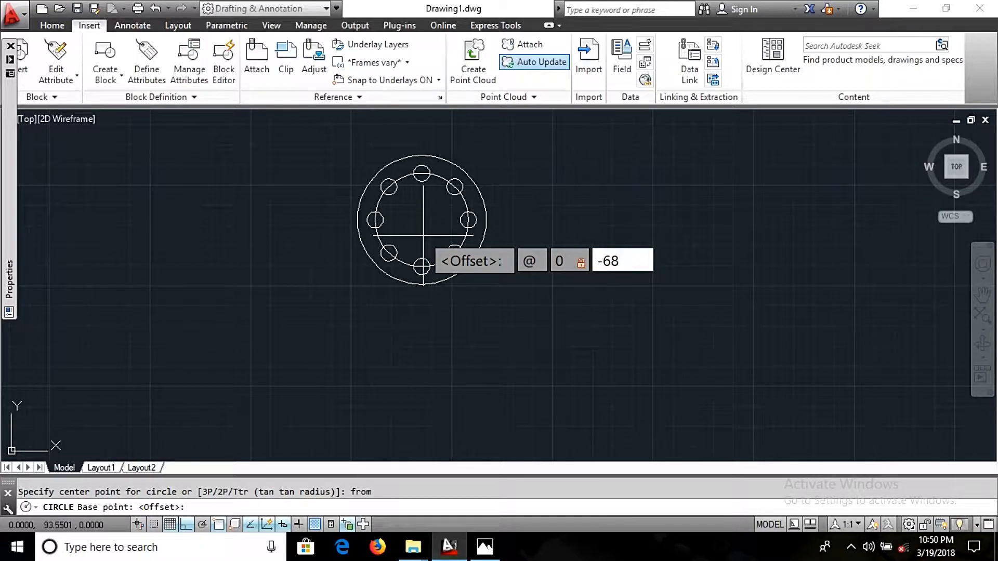
pyautogui.hotkey('alt', 'Tab')
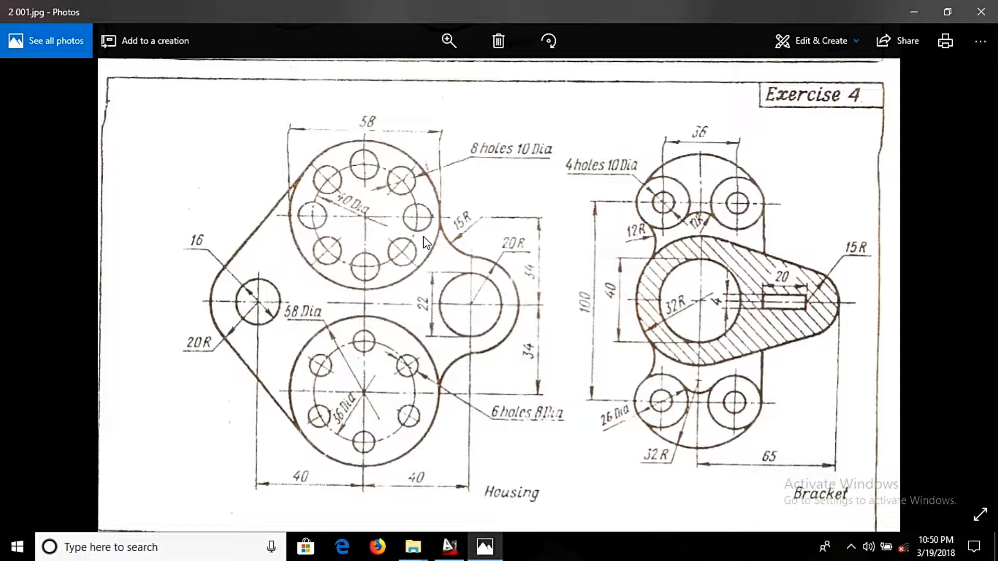
pyautogui.hotkey('alt', 'Tab')
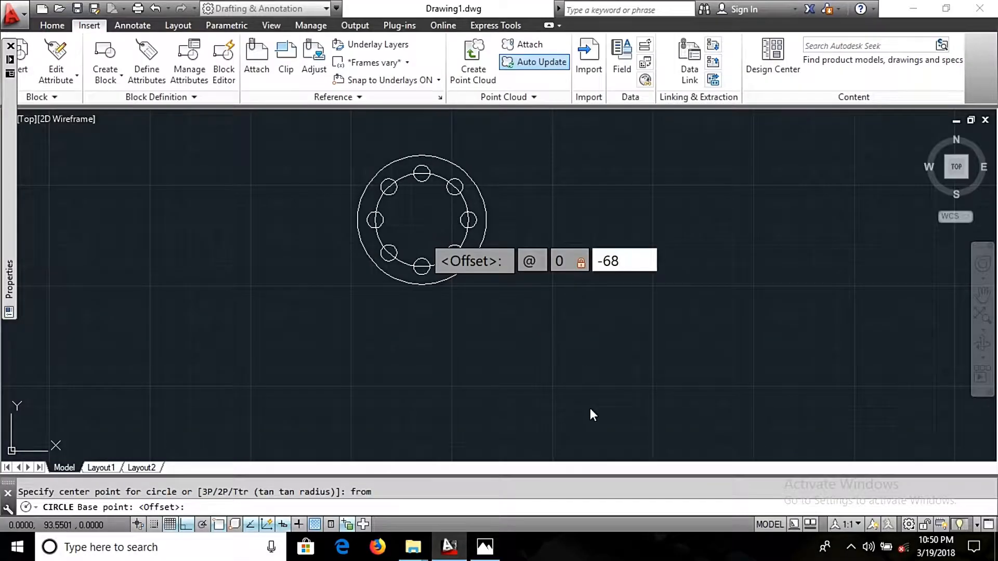
pyautogui.press('Escape')
pyautogui.hotkey('alt', 'Tab')
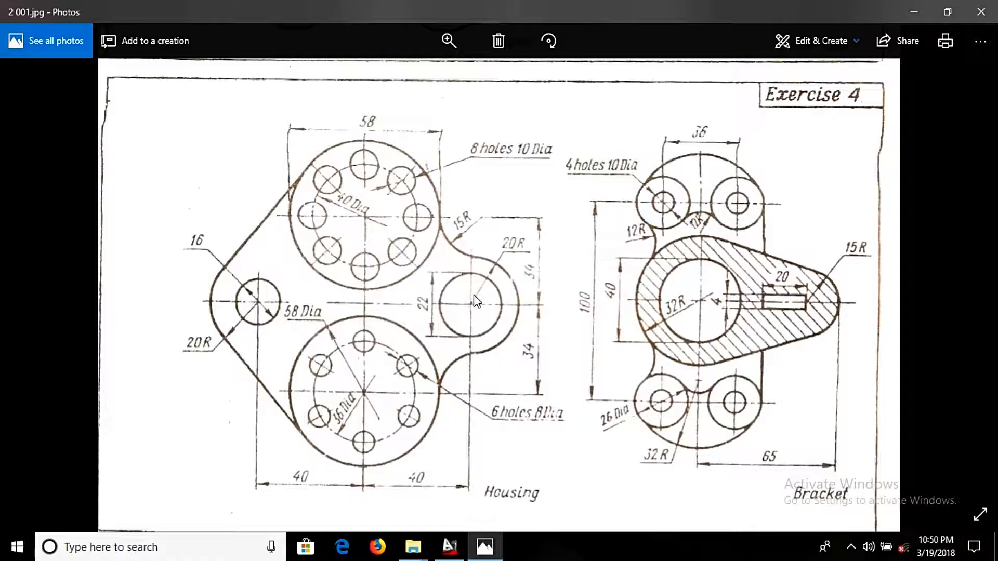
pyautogui.hotkey('alt', 'Tab')
pyautogui.write('cfro')
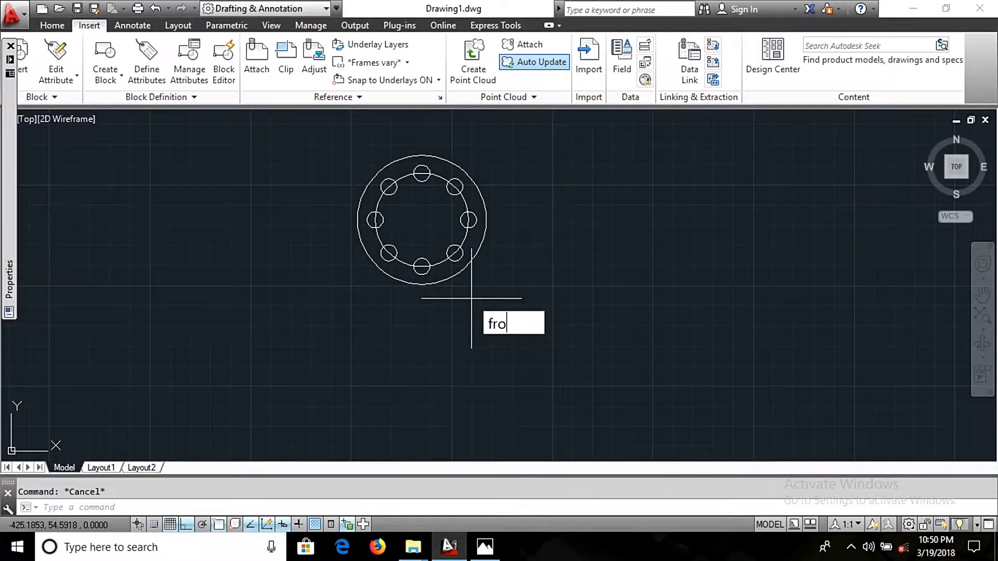
pyautogui.write('m')
pyautogui.press('Return')
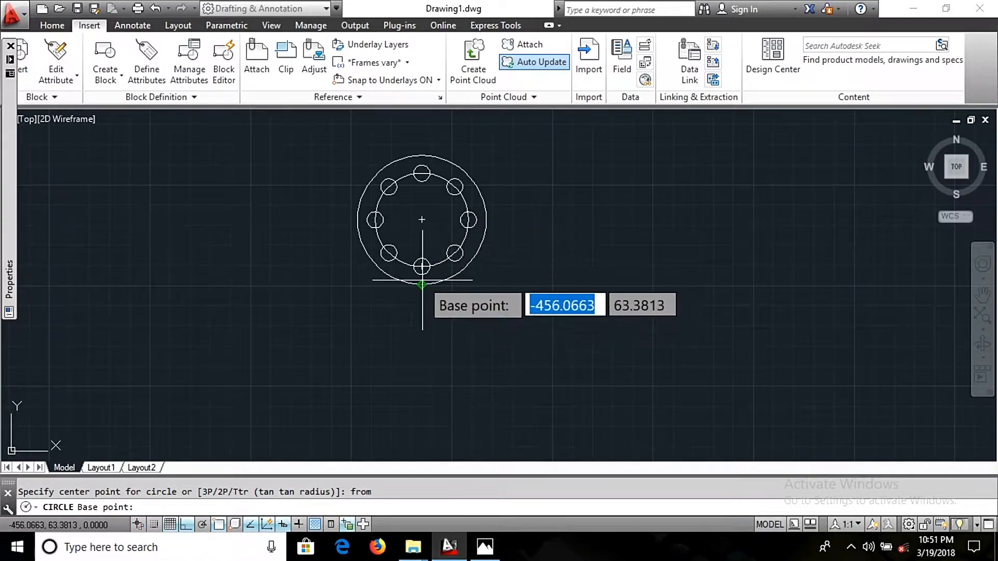
pyautogui.click(422, 221)
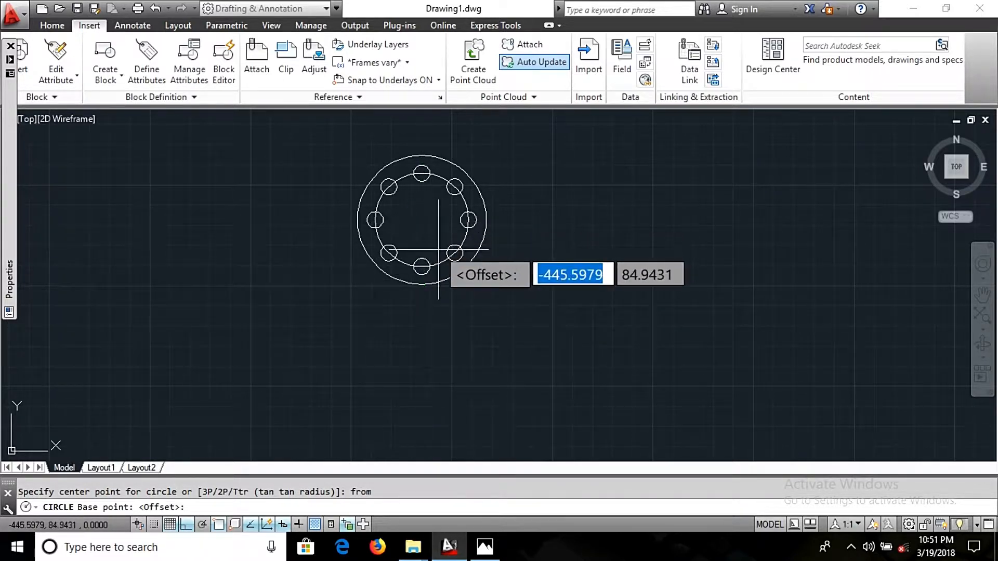
pyautogui.hotkey('alt', 'Tab')
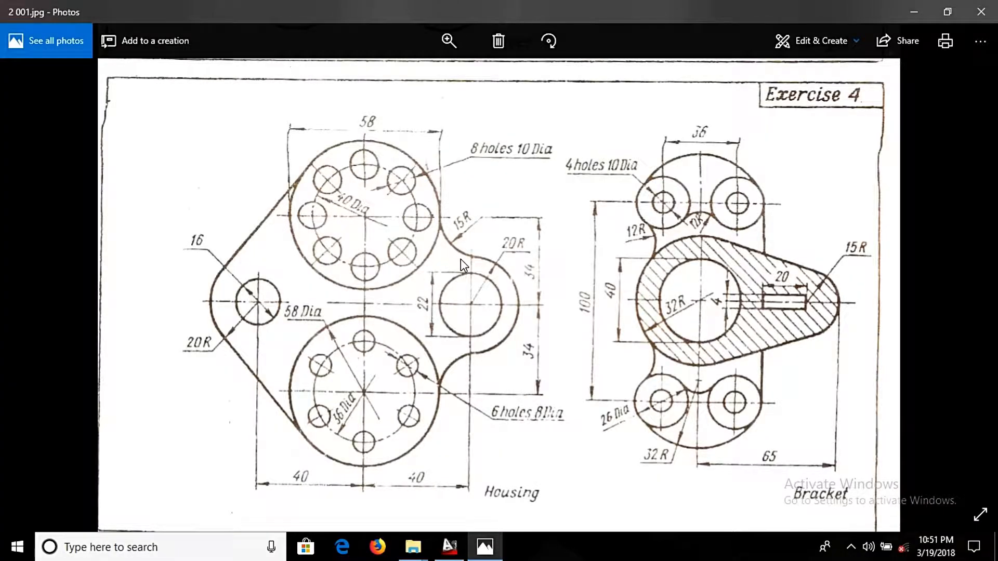
pyautogui.hotkey('alt', 'Tab')
pyautogui.hotkey('alt', 'Tab')
pyautogui.hotkey('alt', 'Tab')
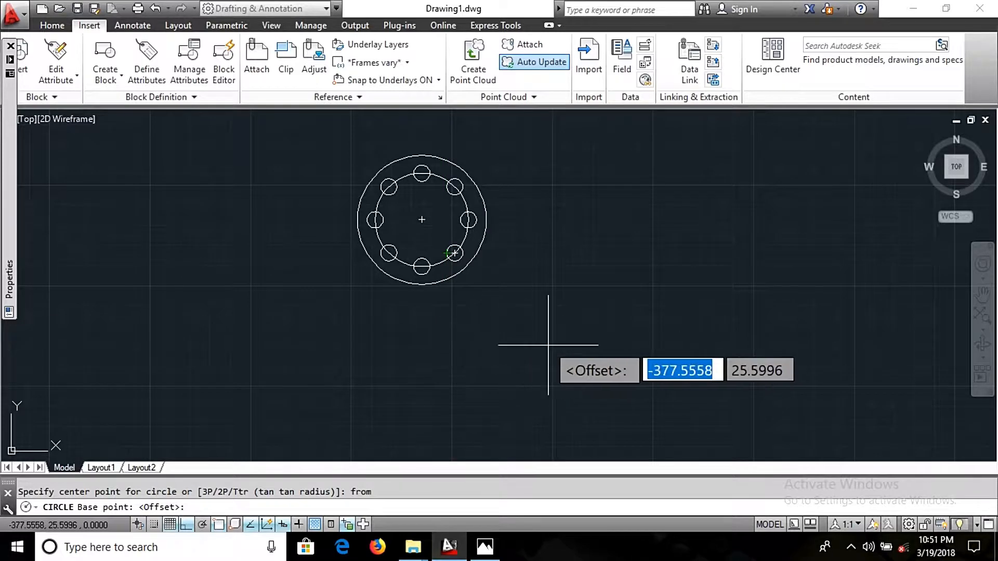
pyautogui.write('@')
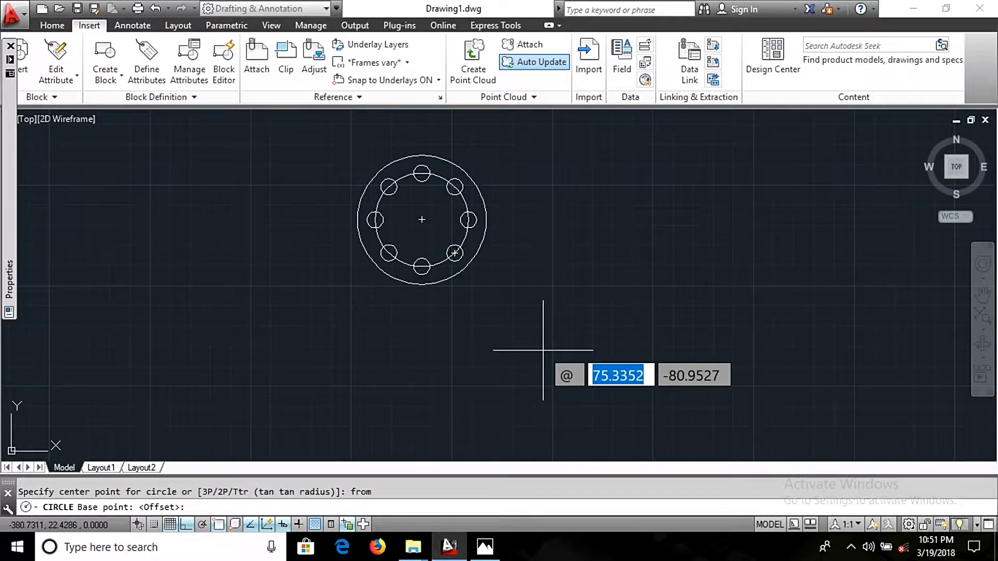
pyautogui.write('40')
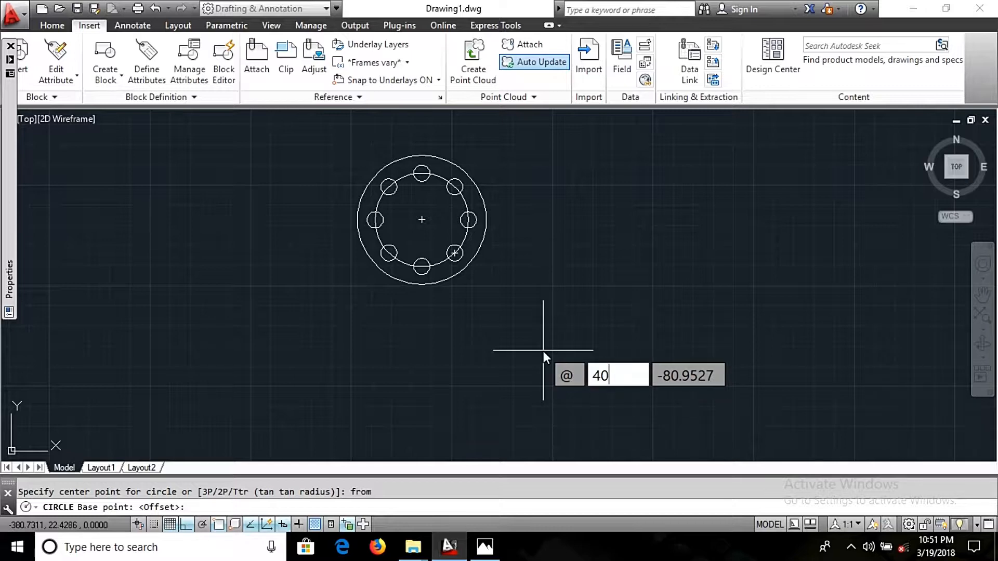
pyautogui.press('Tab')
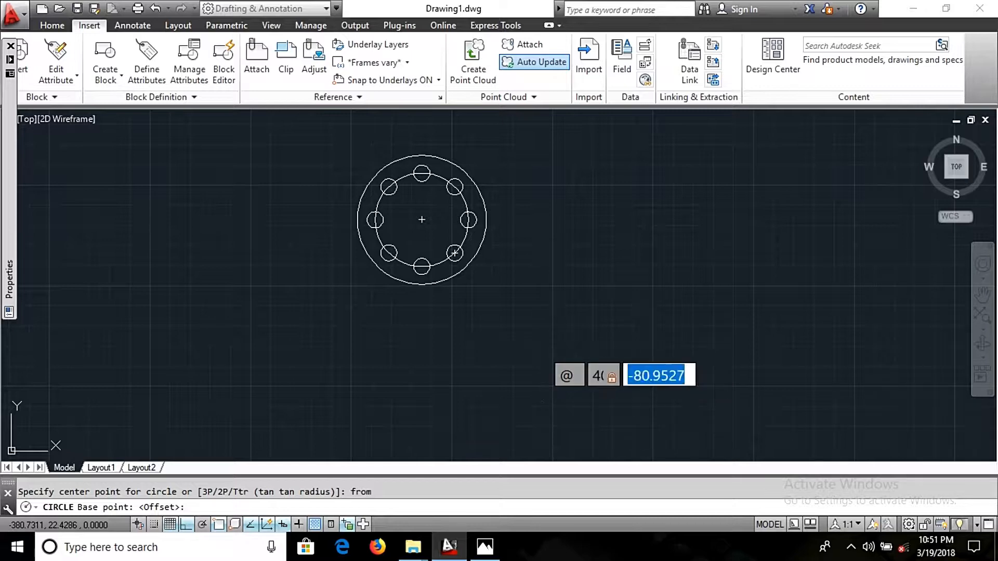
pyautogui.hotkey('alt', 'Tab')
pyautogui.hotkey('alt', 'Tab')
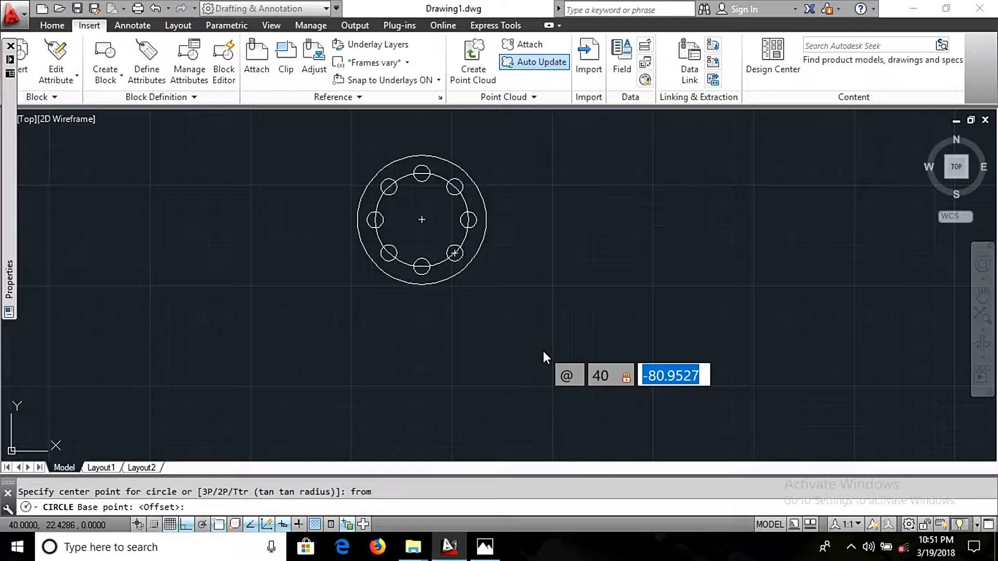
pyautogui.write('34')
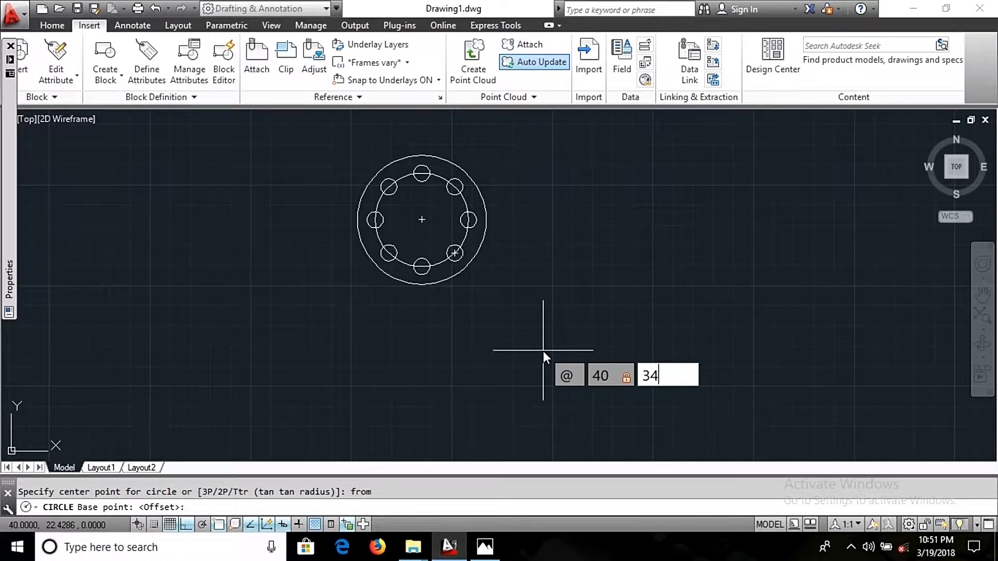
pyautogui.press('BackSpace')
pyautogui.press('BackSpace')
pyautogui.write('-34')
pyautogui.press('Return')
# Step: Finish the offset circle with a diameter of 22, reading the size from the reference image
pyautogui.hotkey('alt', 'Tab')
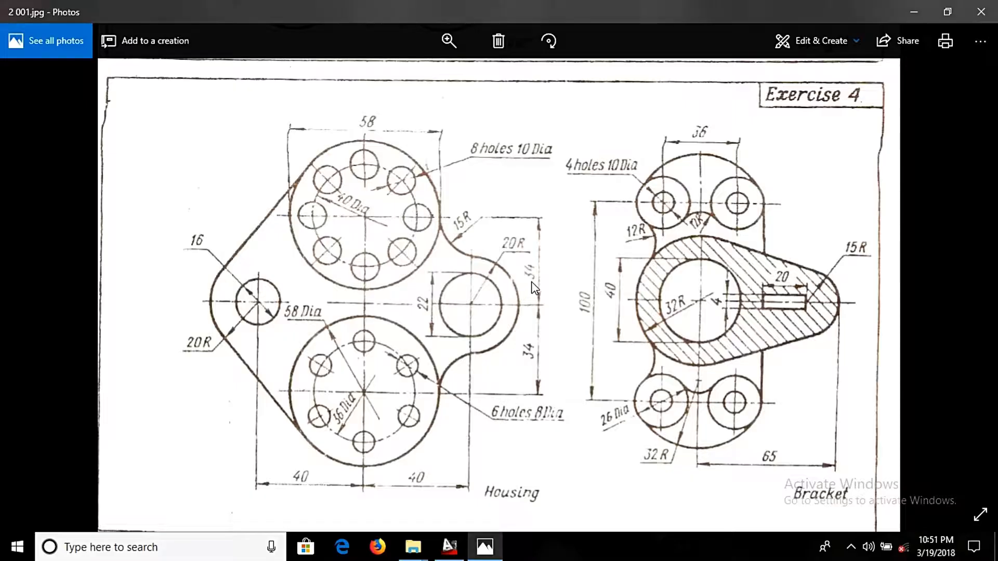
pyautogui.hotkey('alt', 'Tab')
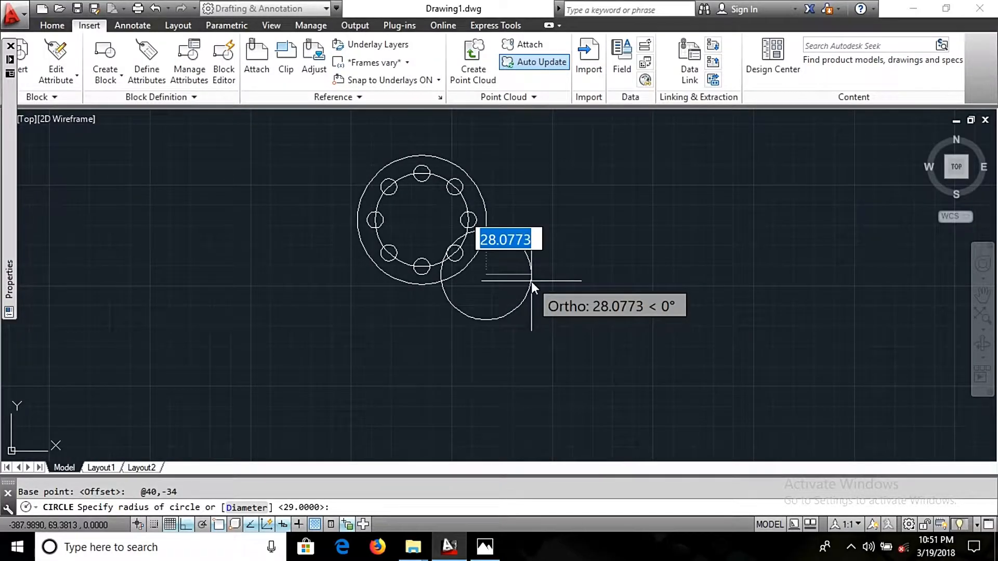
pyautogui.write('dd')
pyautogui.press('Return')
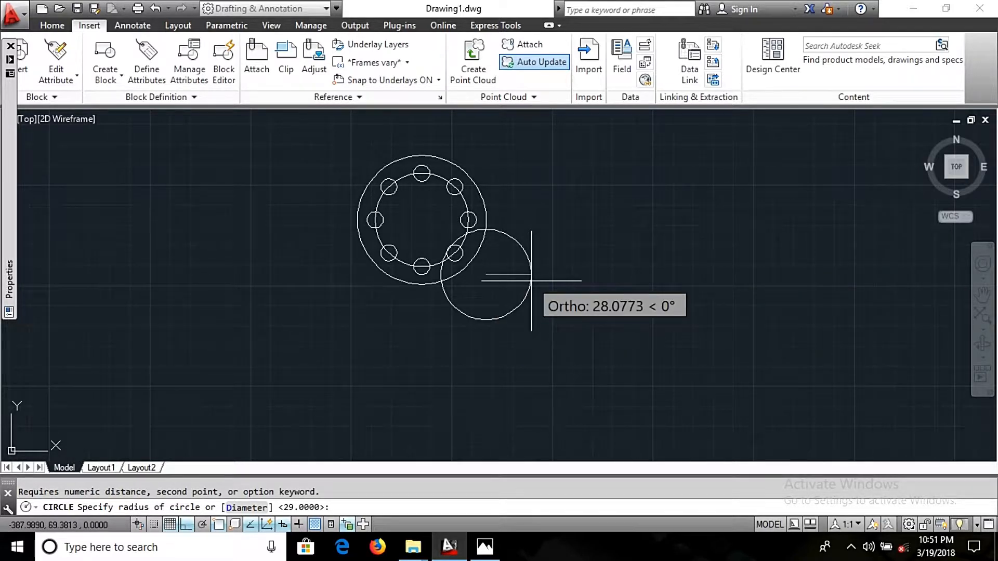
pyautogui.write('d')
pyautogui.press('Return')
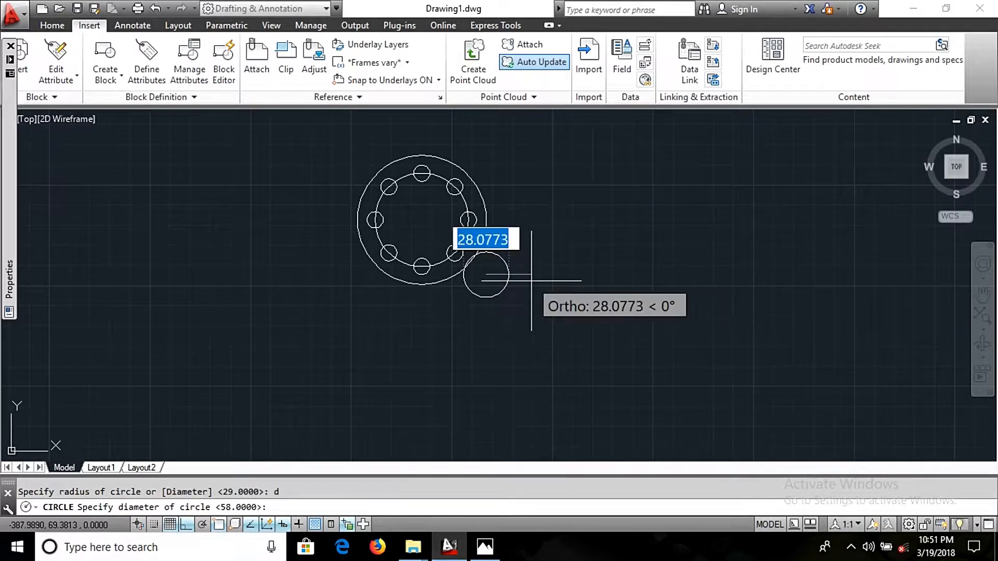
pyautogui.write('22')
pyautogui.press('Return')
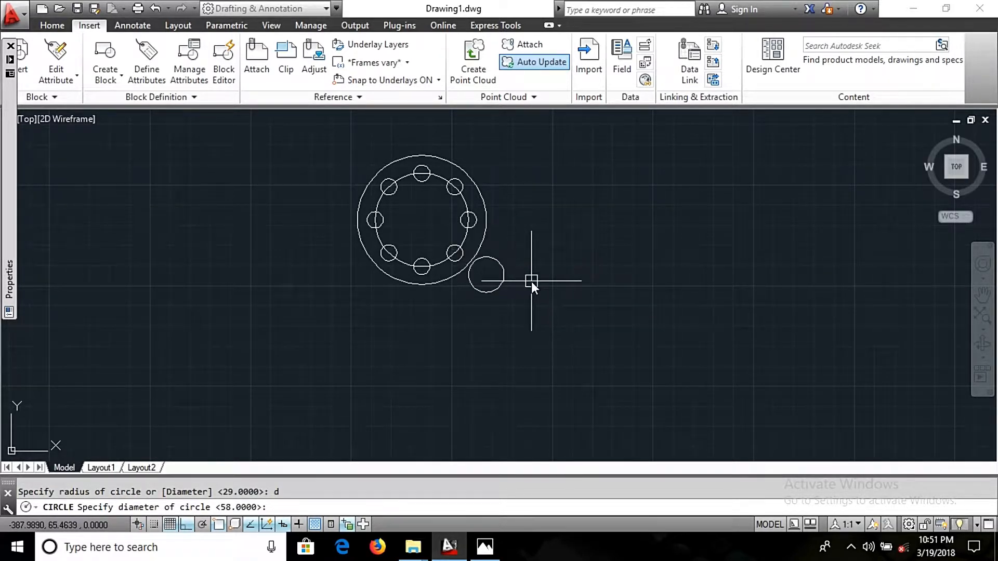
# Step: Check the boss sizes in the reference image and draw a circle of radius 20 concentric with the 22-diameter circle
pyautogui.hotkey('alt', 'Tab')
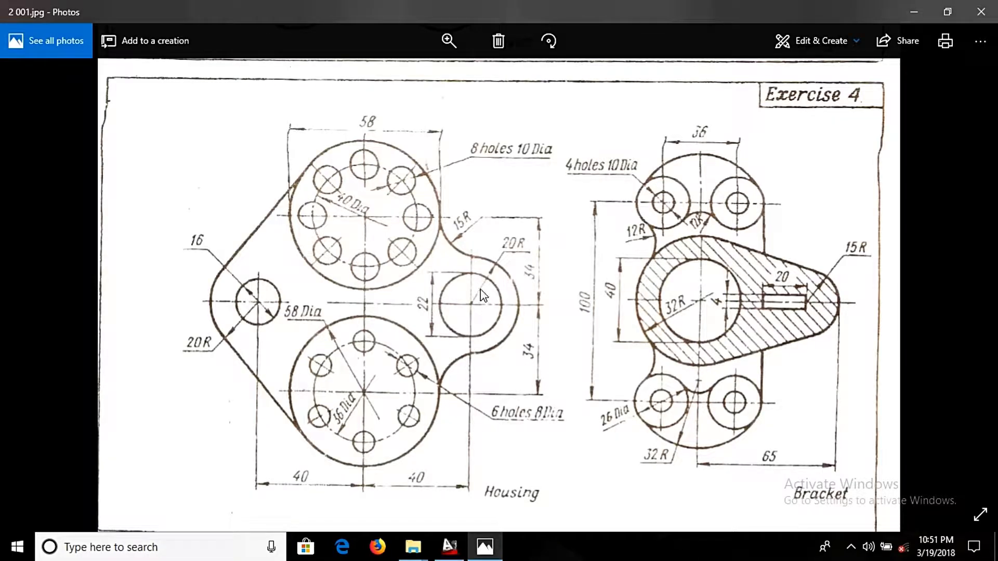
pyautogui.hotkey('alt', 'Tab')
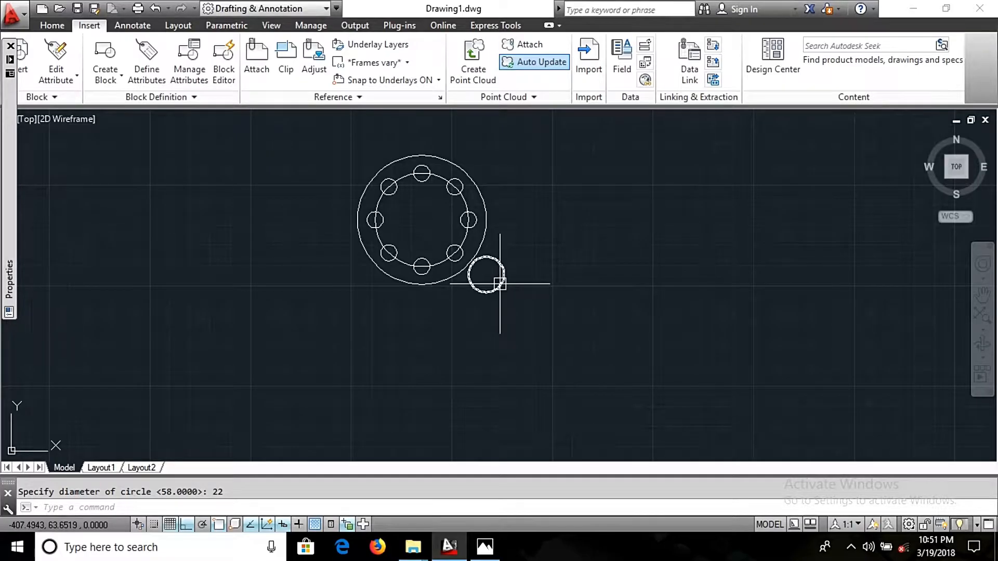
pyautogui.write('c')
pyautogui.press('Return')
pyautogui.click(500, 283)
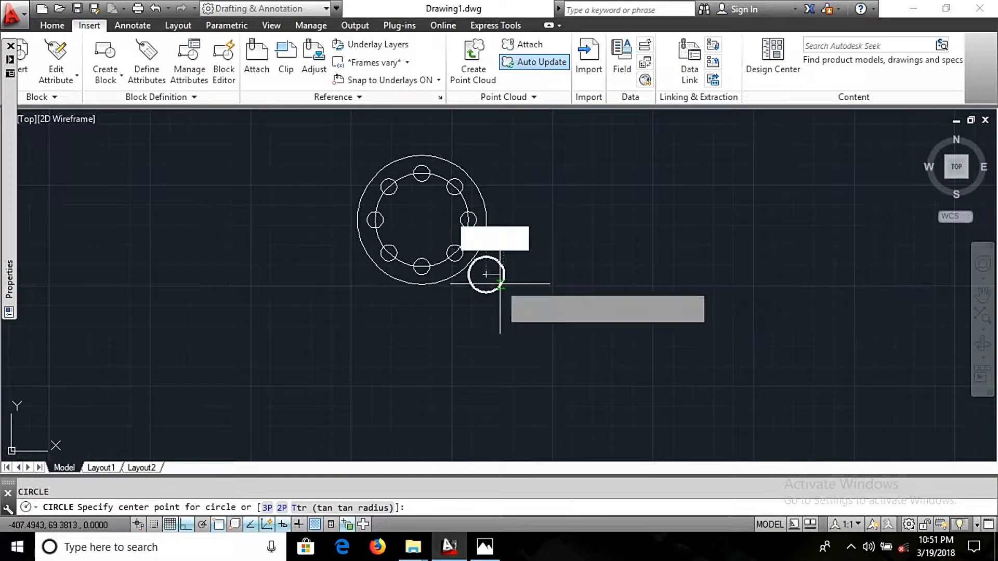
pyautogui.write('20')
pyautogui.press('Return')
# Step: Draw a tangent-tangent-radius circle of radius 15 touching the 20-radius boss and the upper flange's outer circle, as dimensioned in the reference image
pyautogui.hotkey('alt', 'Tab')
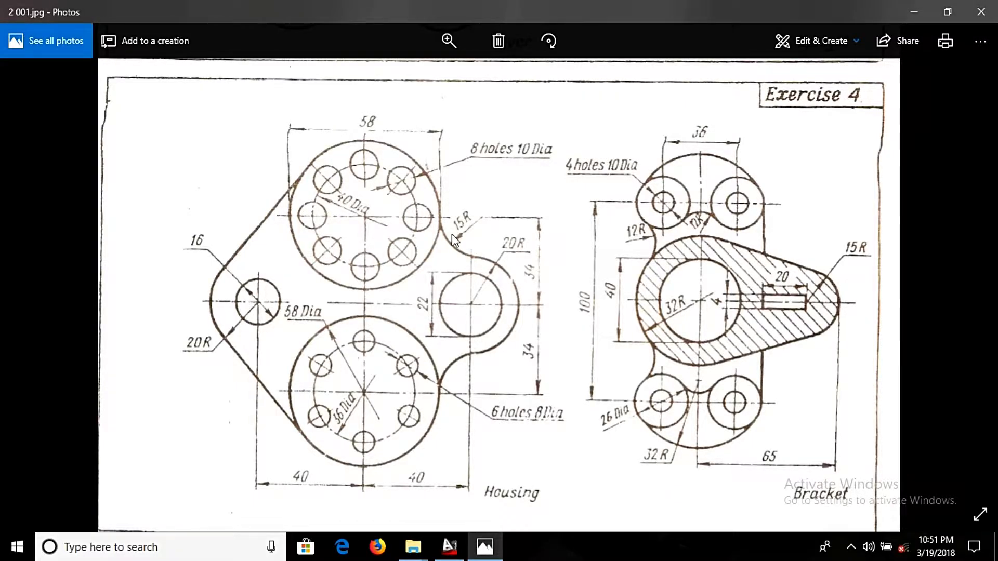
pyautogui.hotkey('alt', 'Tab')
pyautogui.scroll(5, 462, 247)
pyautogui.write('c')
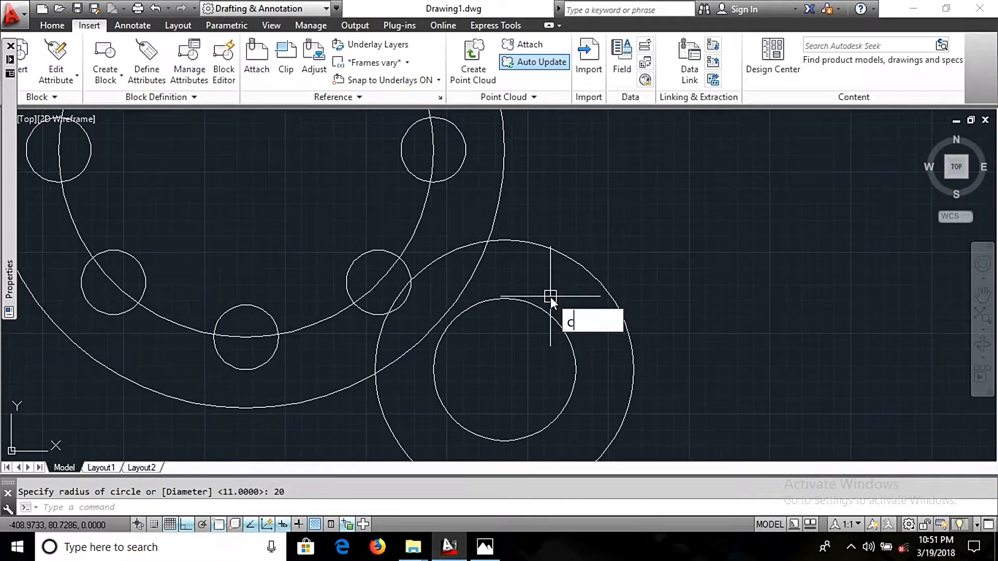
pyautogui.press('Return')
pyautogui.write('t')
pyautogui.press('Return')
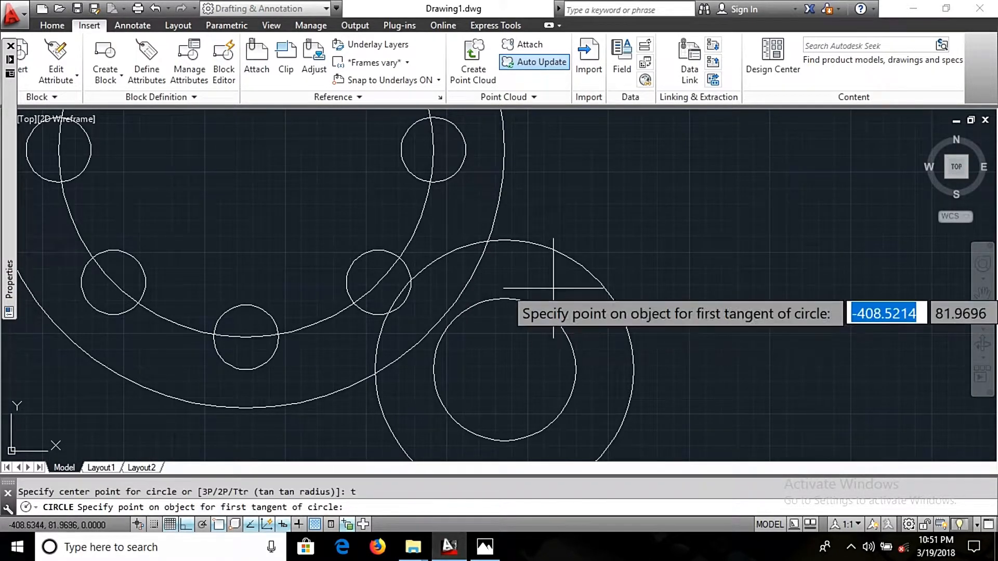
pyautogui.click(569, 259)
pyautogui.click(502, 186)
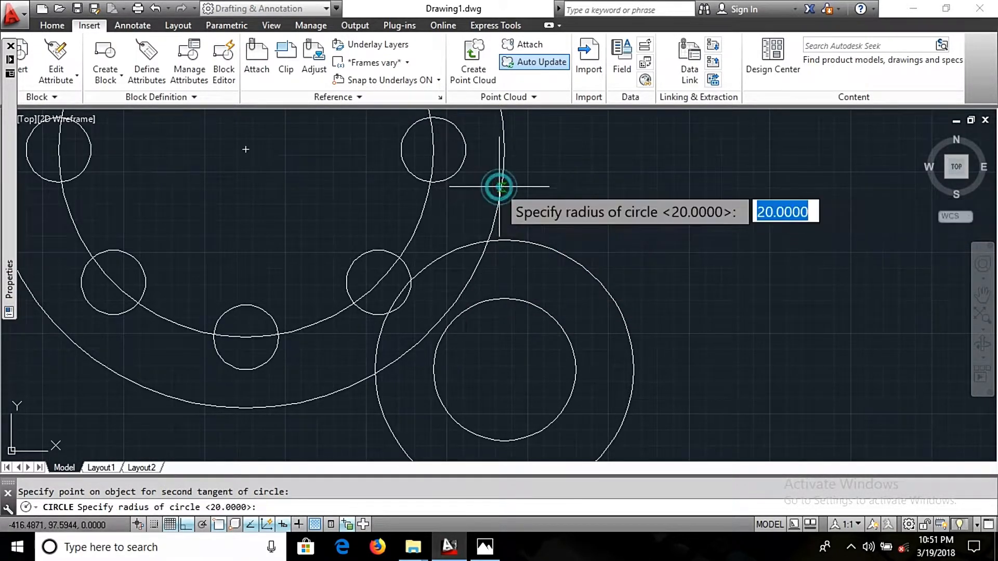
pyautogui.write('15')
pyautogui.press('Return')
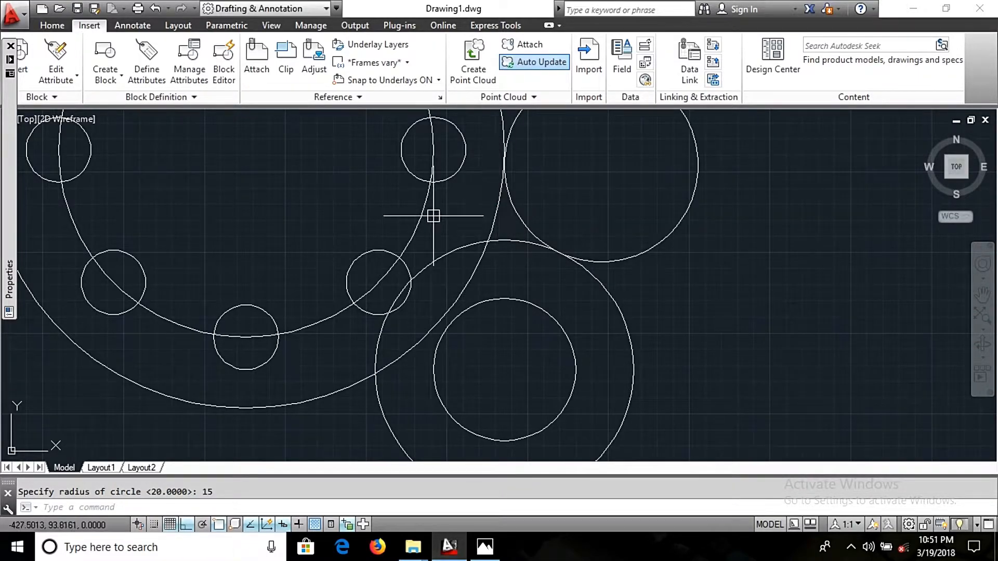
# Step: Compare the boss area with the reference image and regenerate the drawing
pyautogui.scroll(-8, 503, 310)
pyautogui.hotkey('alt', 'Tab')
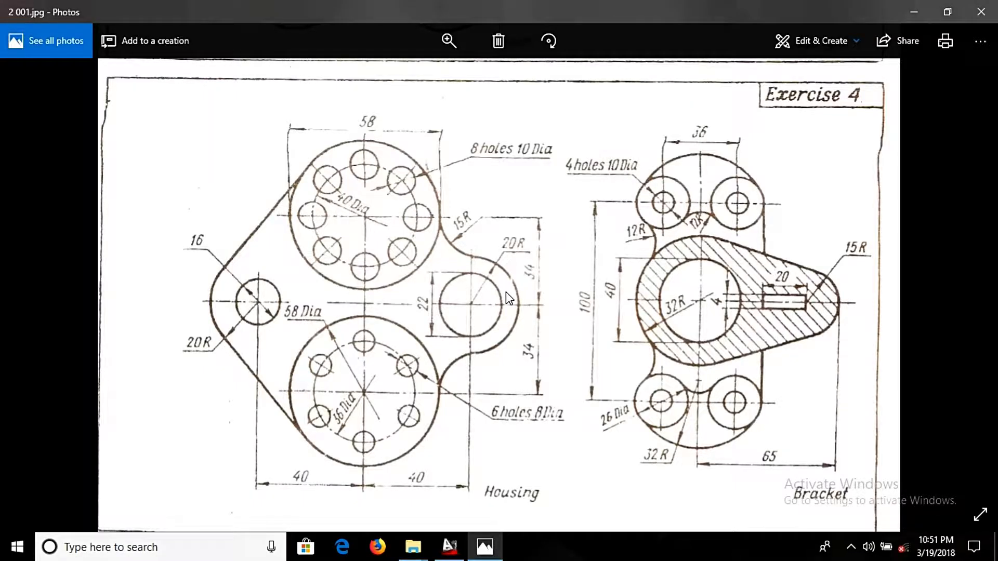
pyautogui.hotkey('alt', 'Tab')
pyautogui.scroll(2, 536, 275)
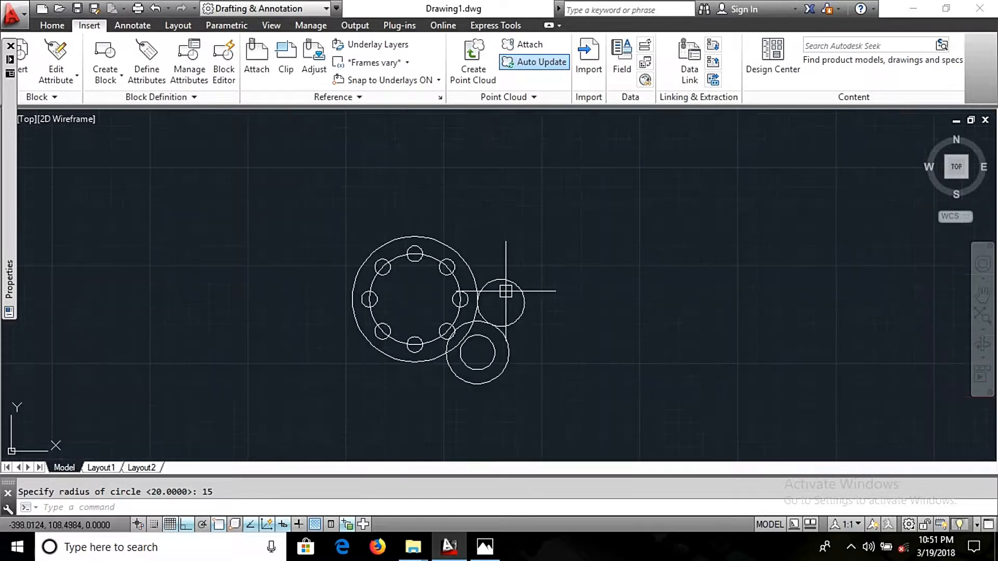
pyautogui.write('ci')
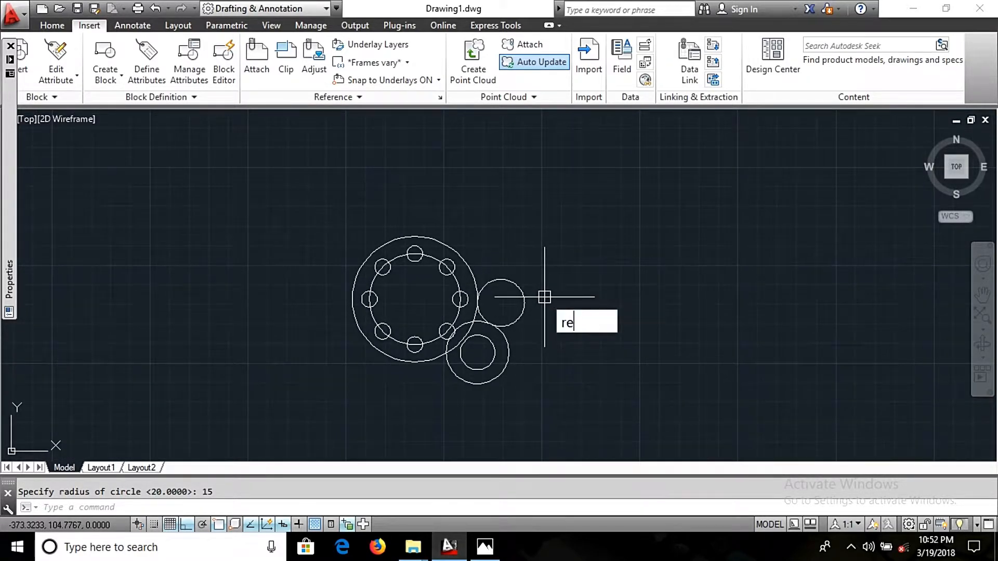
pyautogui.press('Escape')
# Step: Trim the 15-radius circle so only the fillet arc between the upper flange and the boss remains, and consult the reference image
pyautogui.scroll(3, 514, 298)
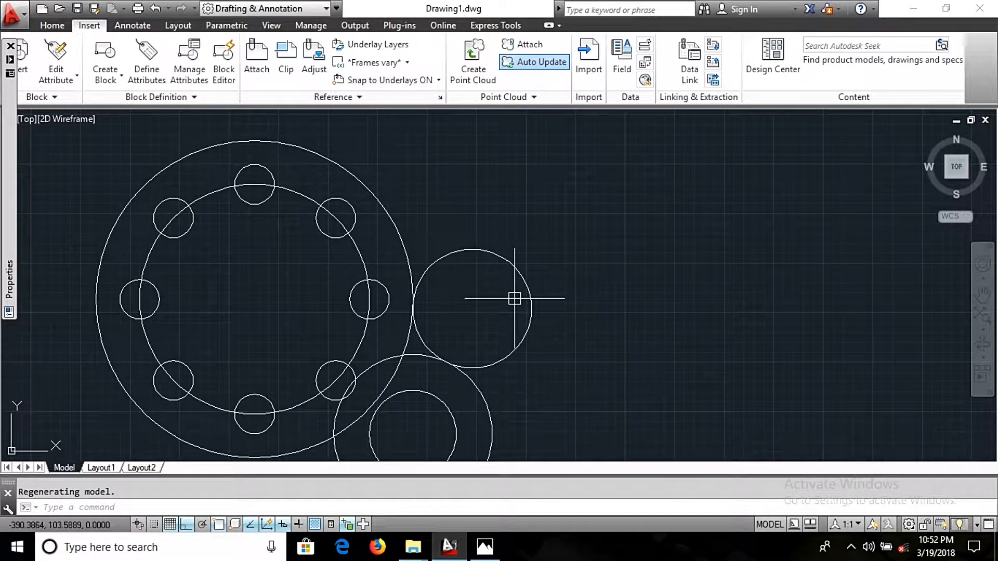
pyautogui.press('Escape')
pyautogui.write('tr')
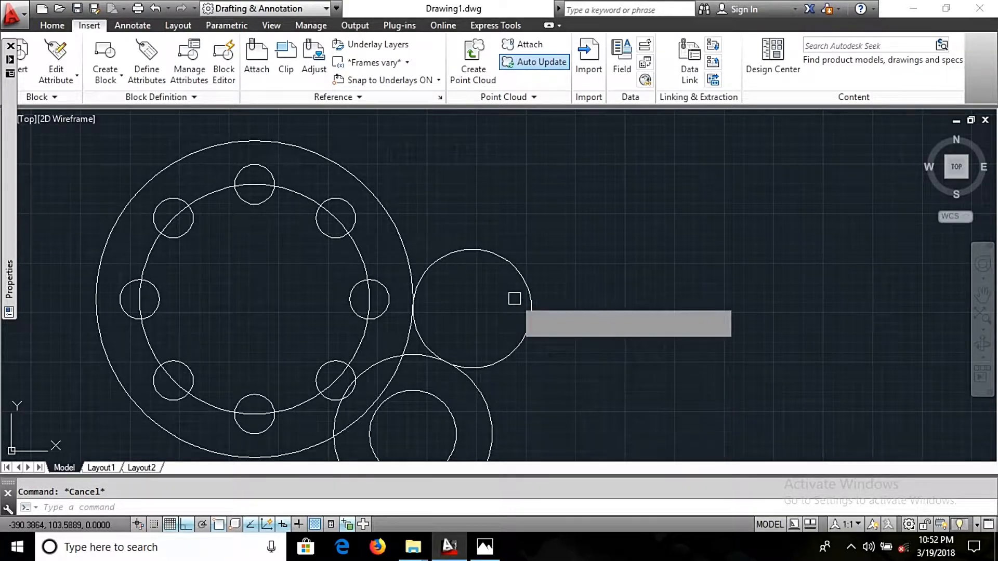
pyautogui.press('Return')
pyautogui.scroll(-5, 495, 332)
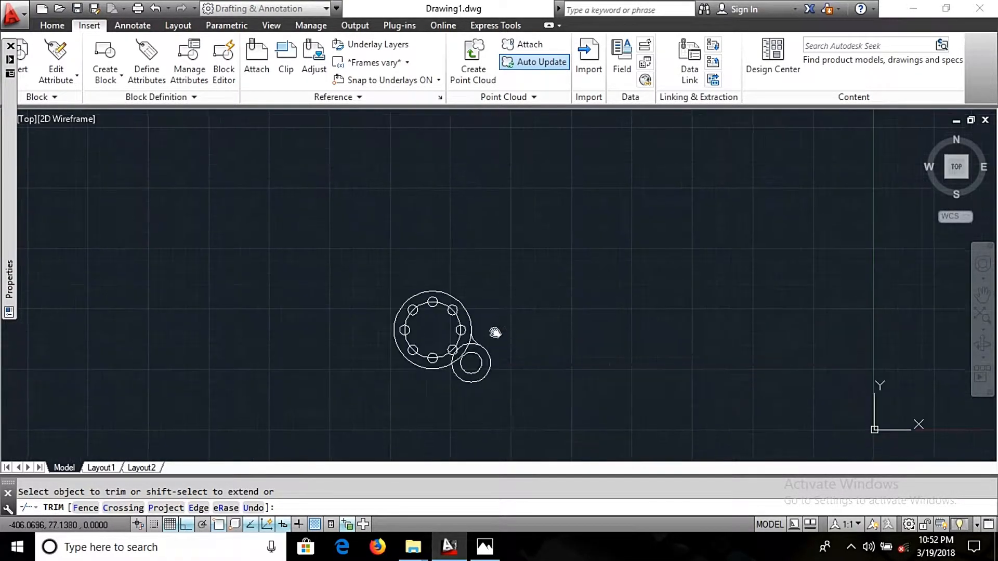
pyautogui.hotkey('alt', 'Tab')
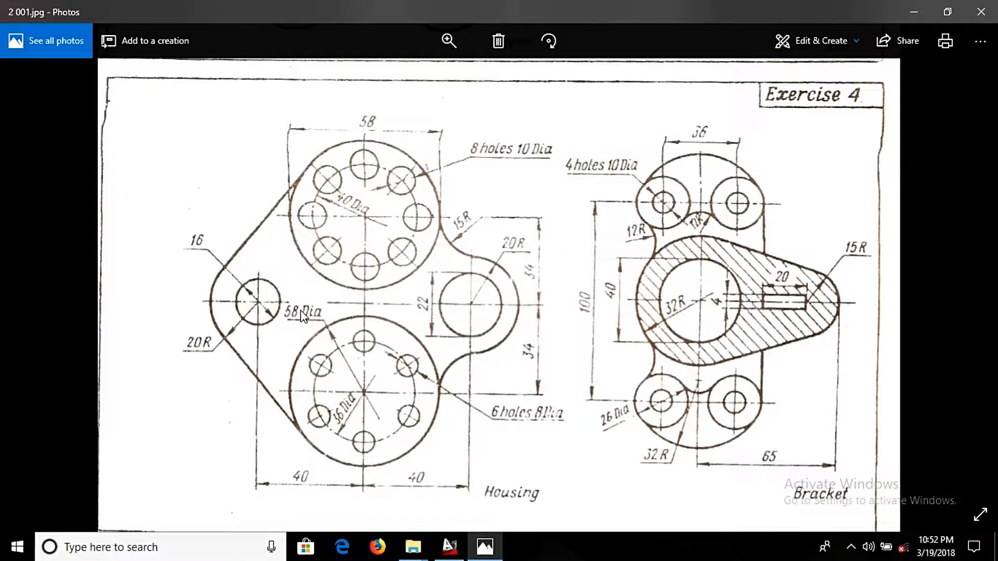
pyautogui.hotkey('alt', 'Tab')
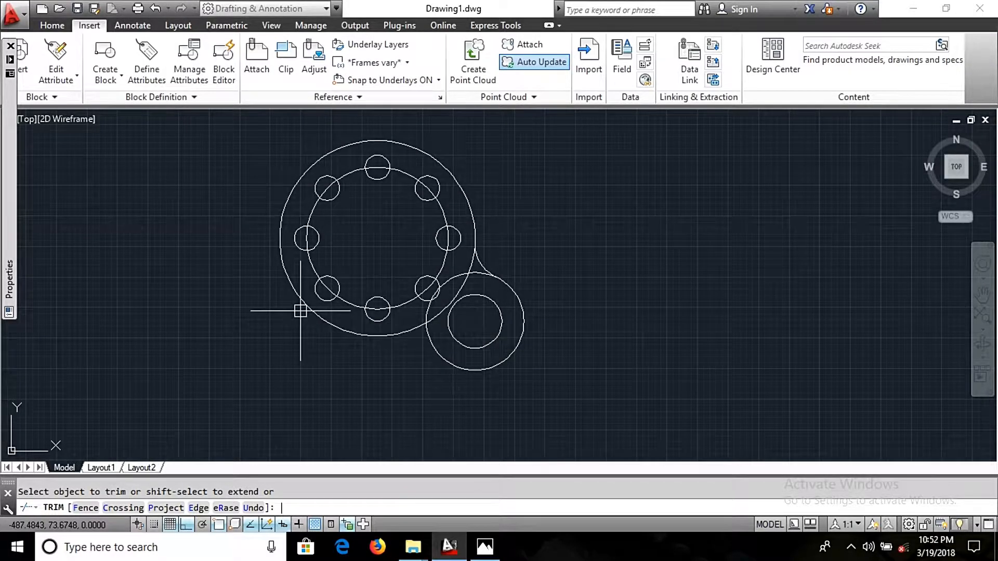
pyautogui.press('Escape')
# Step: Start a circle with its centre offset @-40,-34 from the centre of the upper flange, verifying the distances in the reference image
pyautogui.write('c')
pyautogui.press('Return')
pyautogui.write('fro')
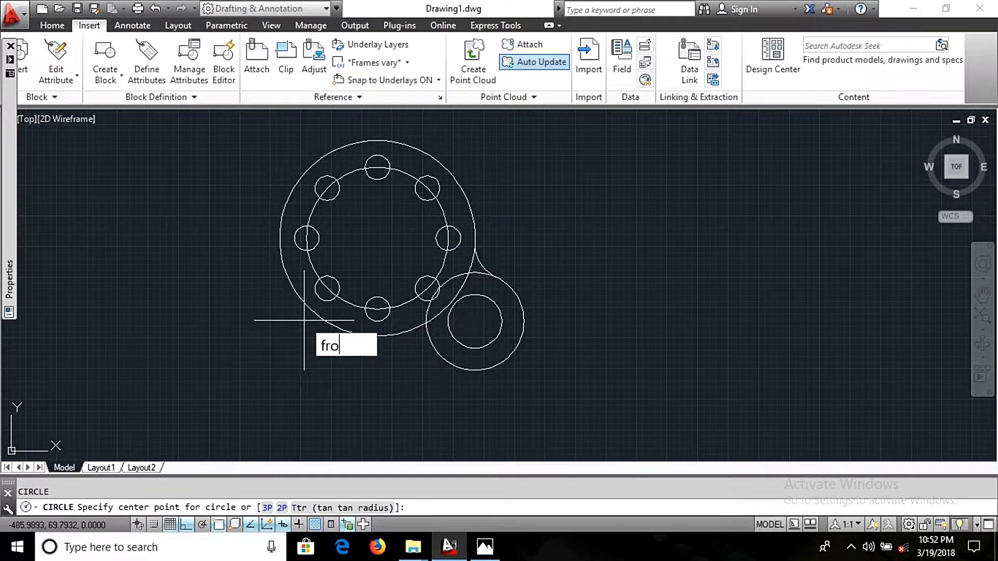
pyautogui.write('m')
pyautogui.press('Return')
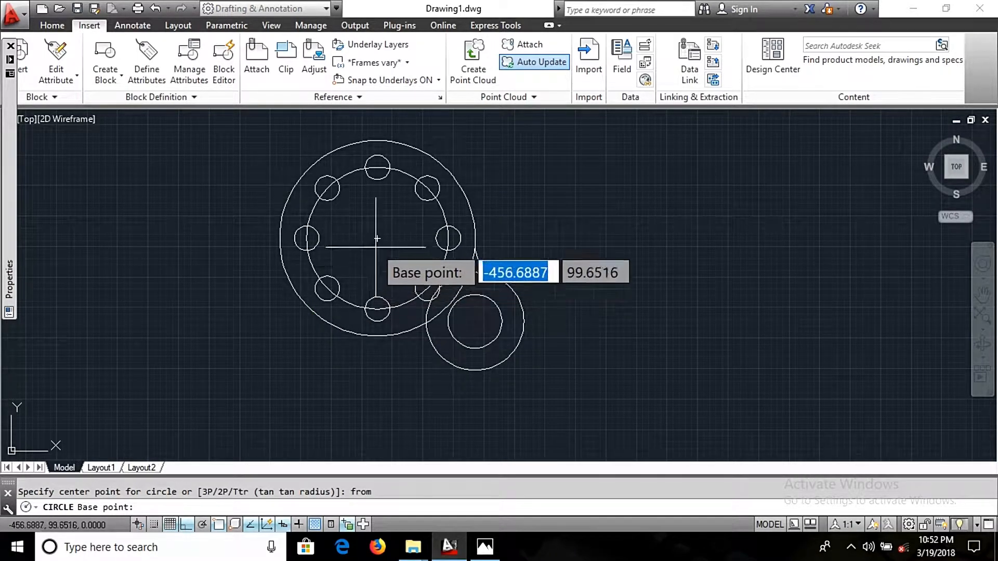
pyautogui.click(377, 239)
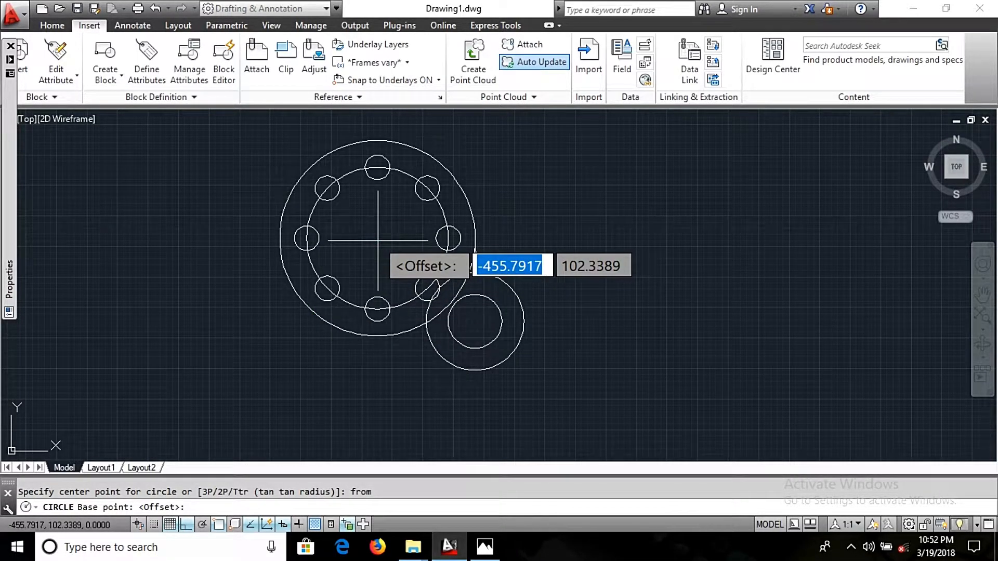
pyautogui.write('@-40')
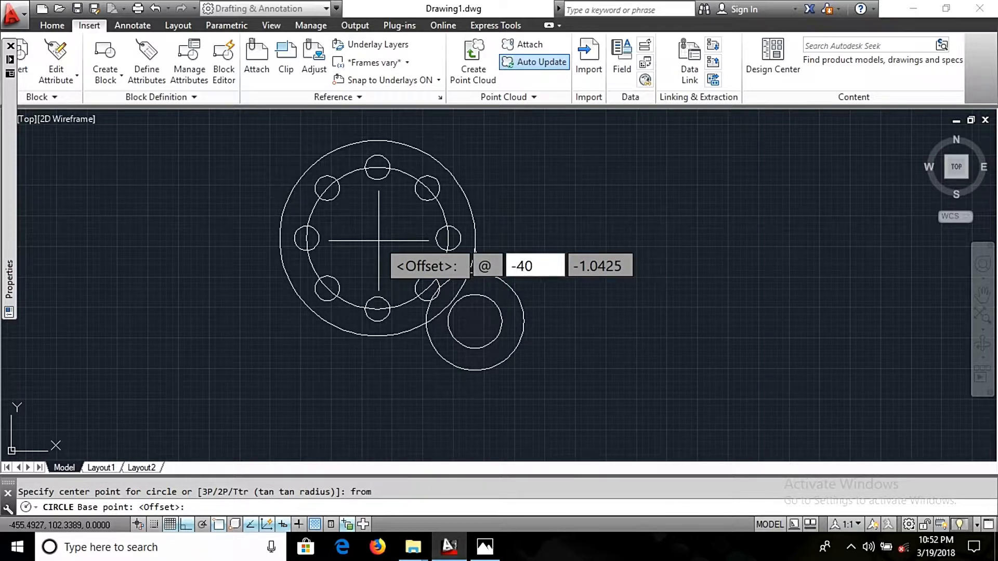
pyautogui.press('Tab')
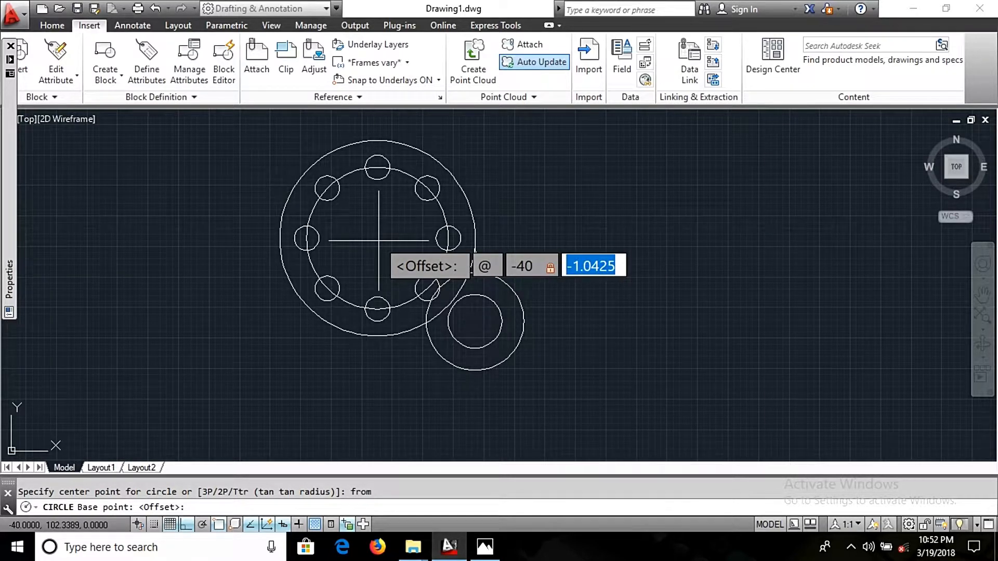
pyautogui.write('-35')
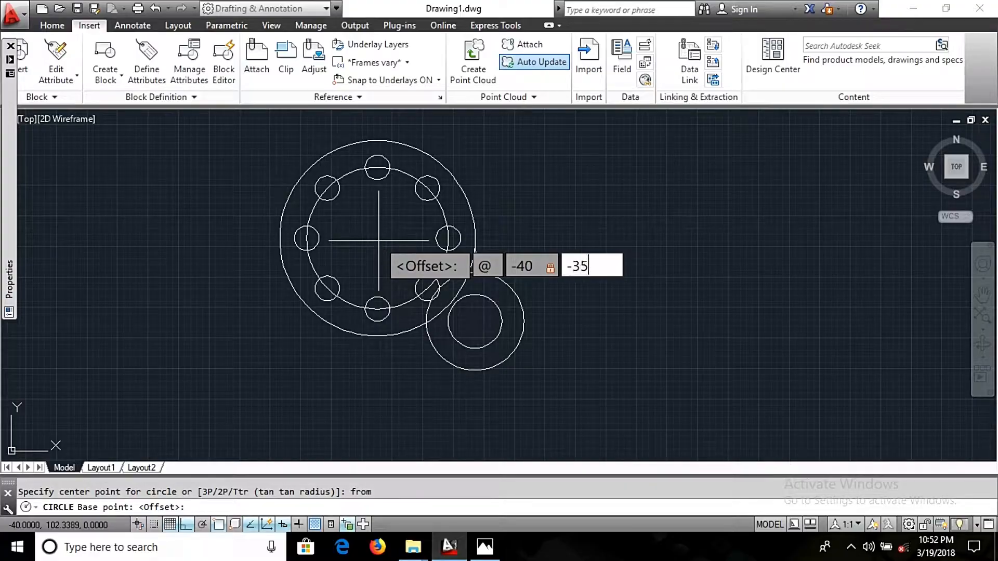
pyautogui.hotkey('alt', 'Tab')
pyautogui.hotkey('alt', 'Tab')
pyautogui.press('Return')
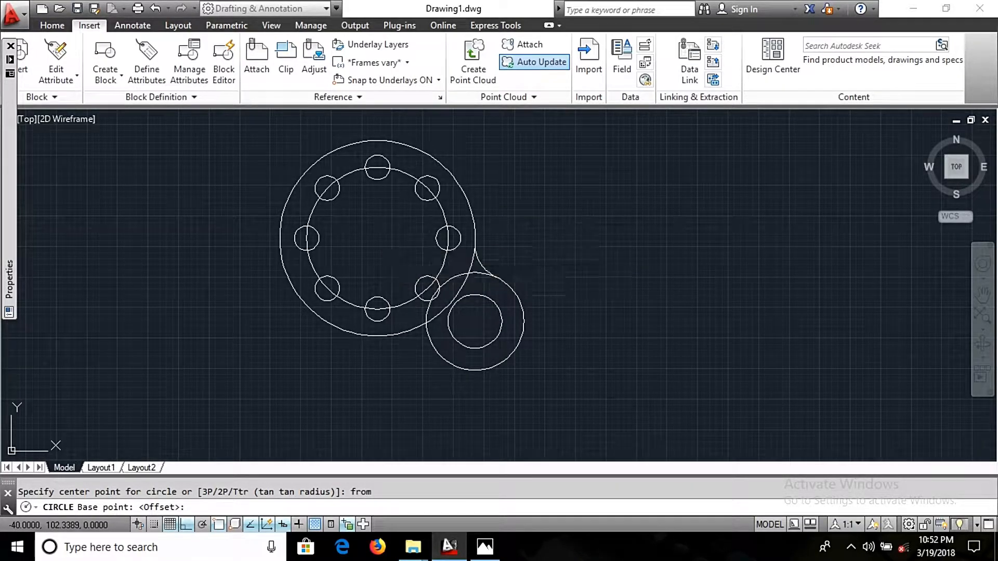
# Step: Finish the left offset circle with a diameter of 16, reading the size from the reference image
pyautogui.hotkey('alt', 'Tab')
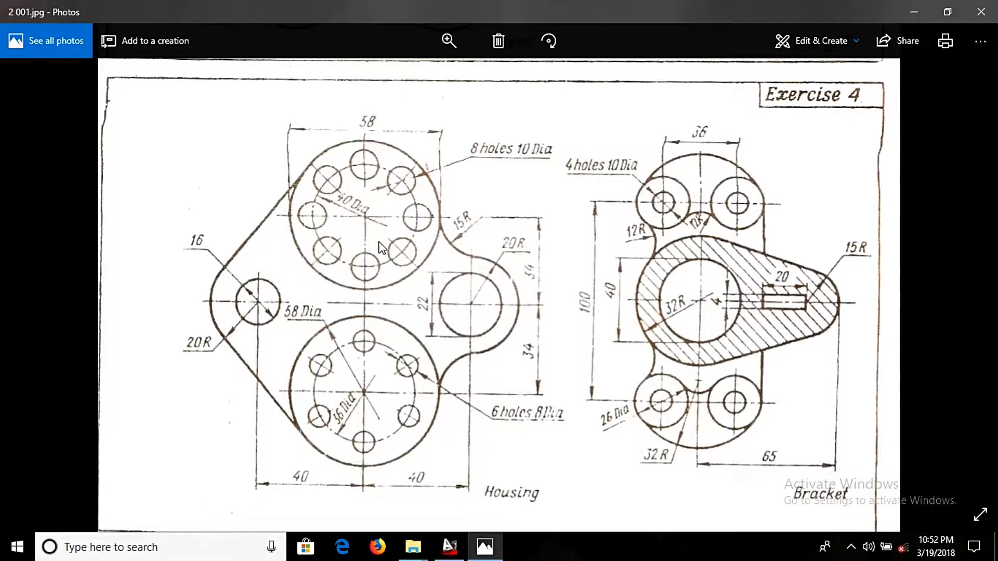
pyautogui.hotkey('alt', 'Tab')
pyautogui.write('d')
pyautogui.press('Return')
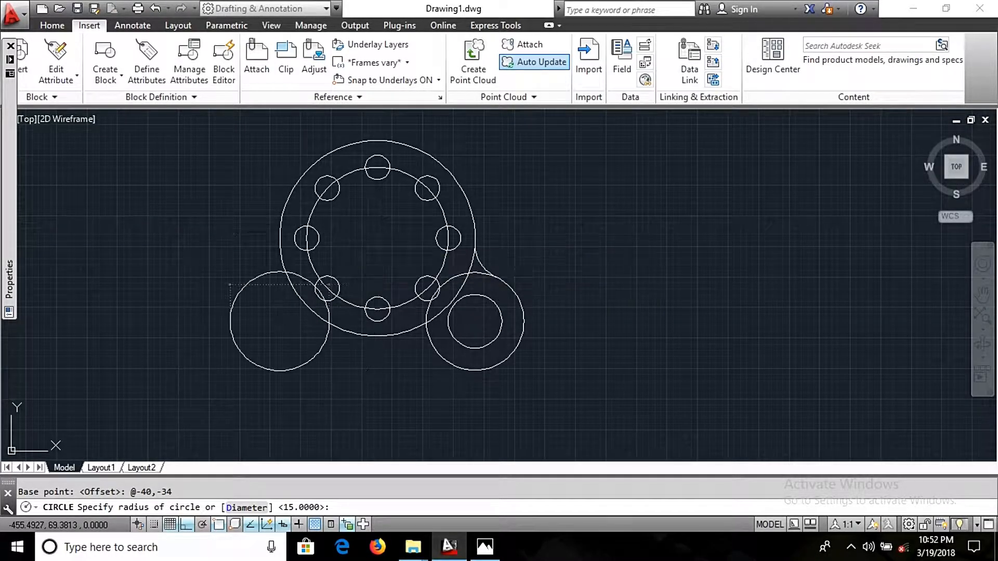
pyautogui.hotkey('alt', 'Tab')
pyautogui.hotkey('alt', 'Tab')
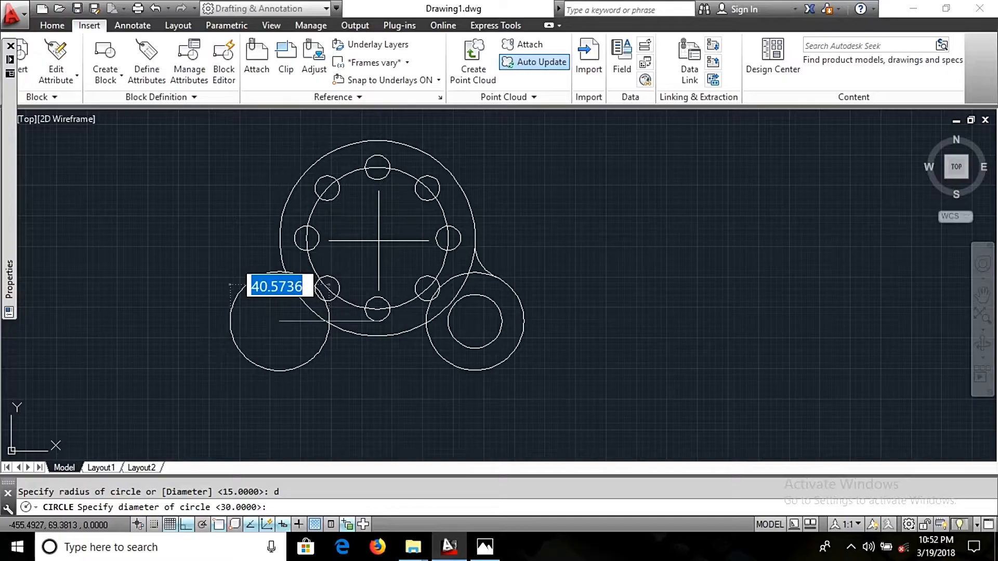
pyautogui.write('16')
pyautogui.press('Return')
# Step: Draw a circle of radius 20 concentric with the 16-diameter circle, checking the size in the reference image
pyautogui.write('c')
pyautogui.press('Return')
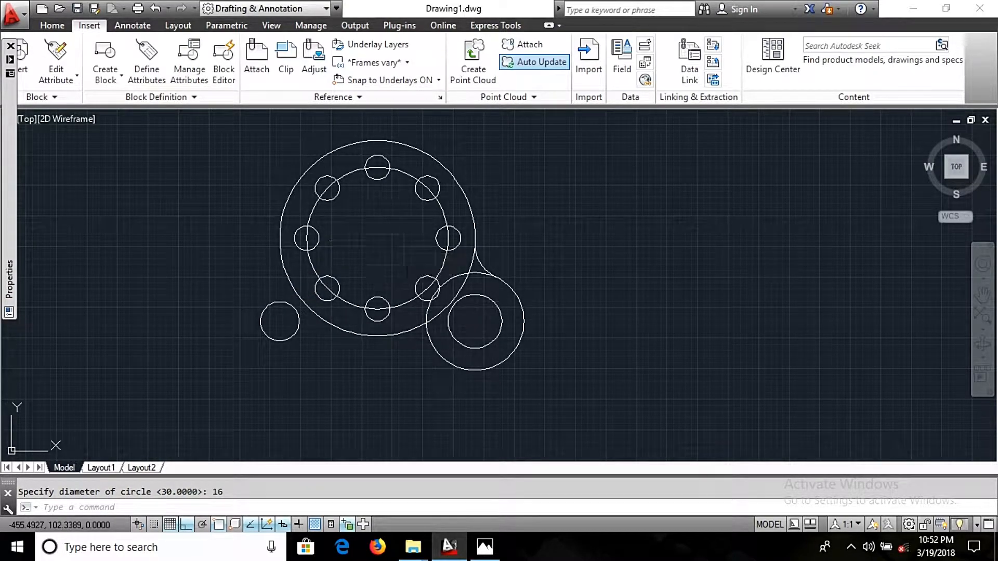
pyautogui.write('@')
pyautogui.press('Return')
pyautogui.hotkey('alt', 'Tab')
pyautogui.hotkey('alt', 'Tab')
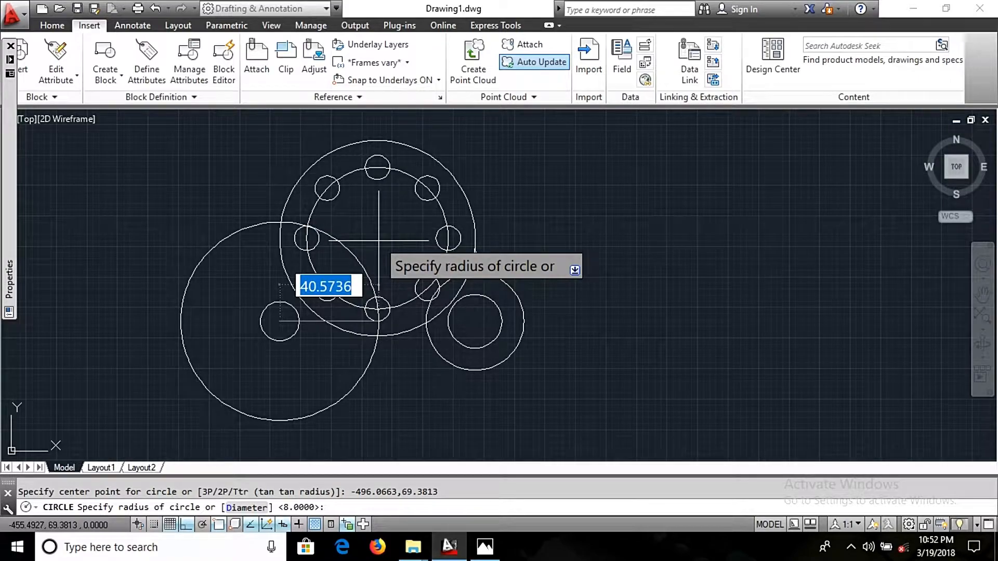
pyautogui.write('20')
pyautogui.press('Return')
# Step: Finish the concentric circle around the left hole with radius 20 and draw a line tangent to it and the upper flange's outer circle
pyautogui.hotkey('alt', 'Tab')
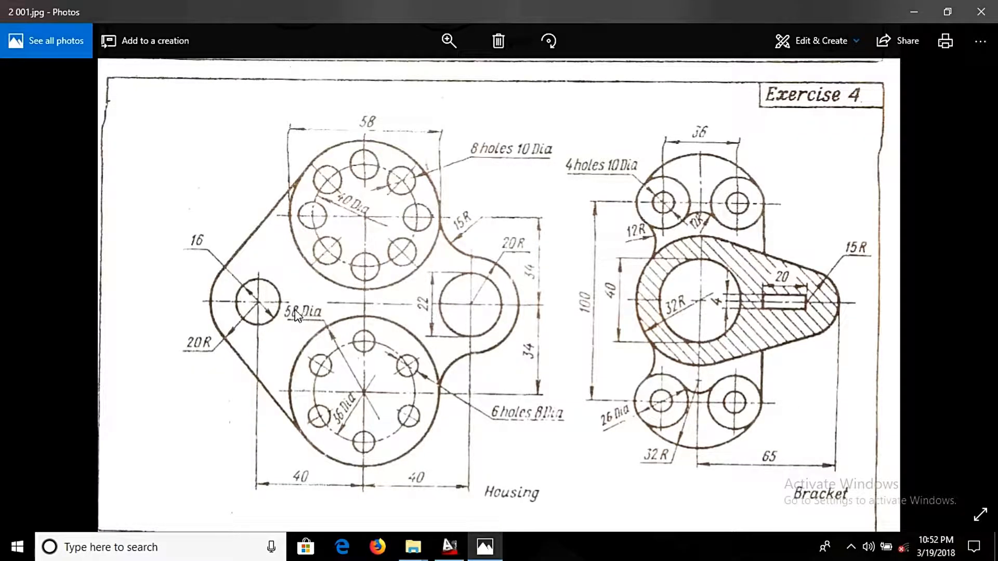
pyautogui.hotkey('alt', 'Tab')
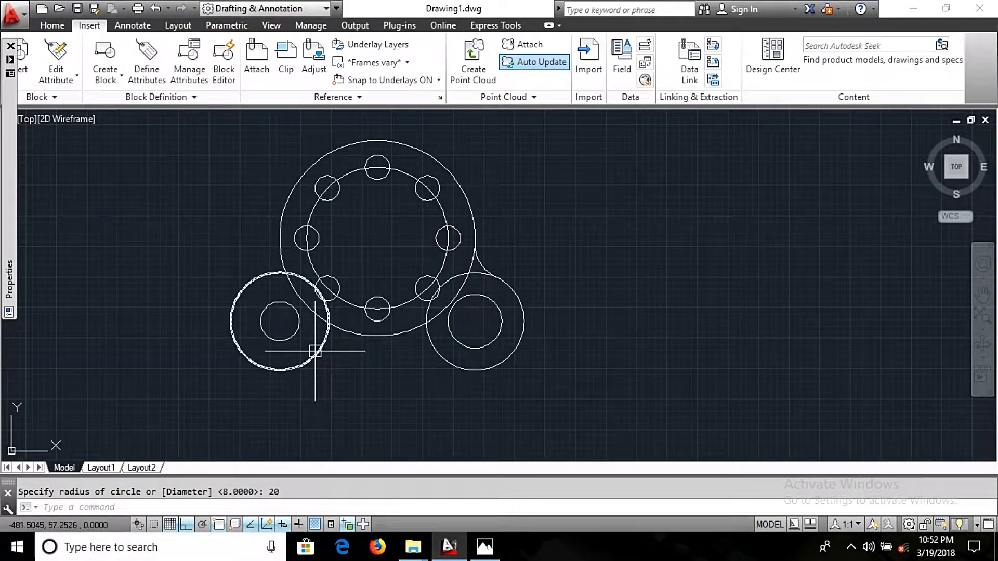
pyautogui.write('LTa')
pyautogui.press('BackSpace')
pyautogui.press('BackSpace')
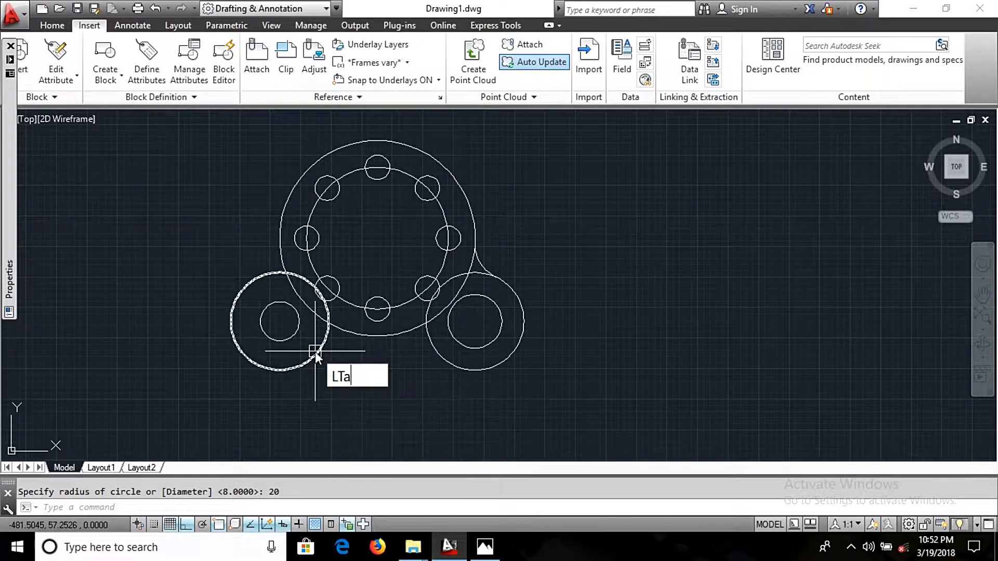
pyautogui.press('Return')
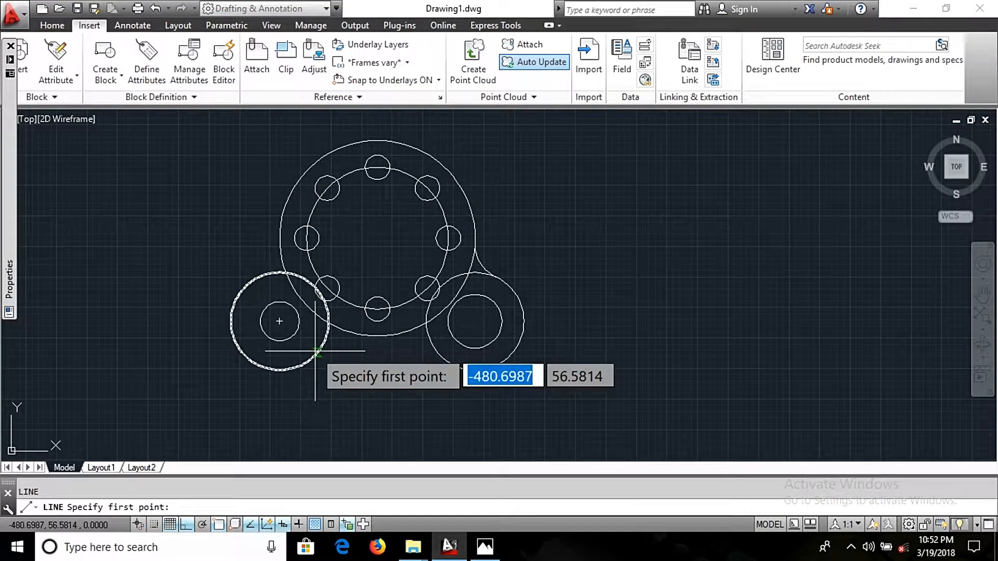
pyautogui.write('tan')
pyautogui.press('Return')
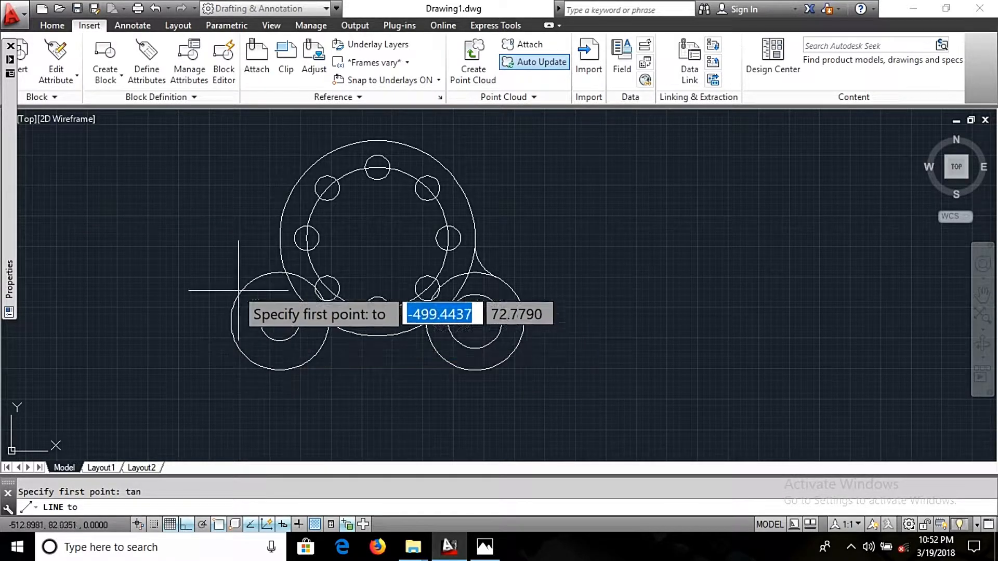
pyautogui.click(239, 294)
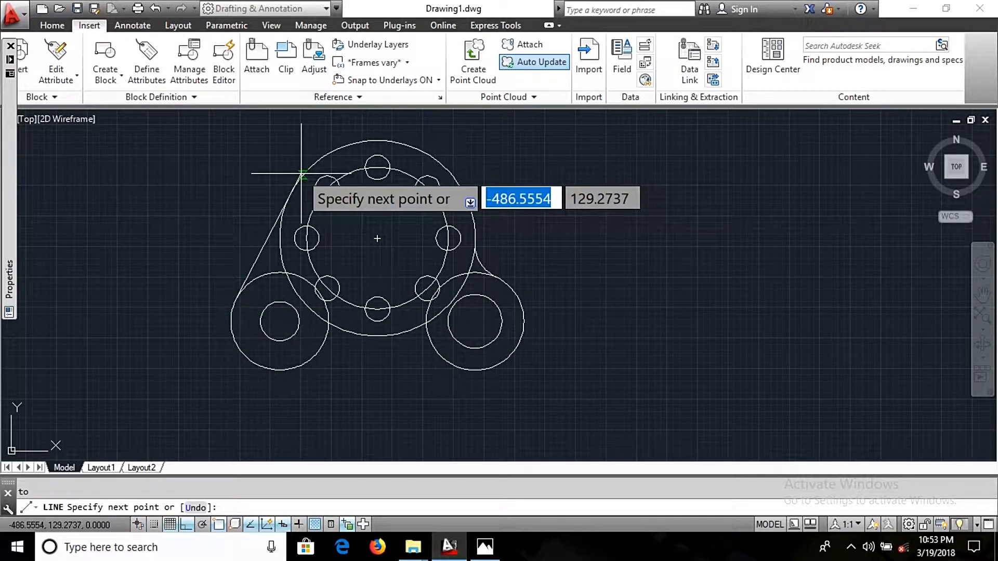
pyautogui.write('tan')
pyautogui.press('Return')
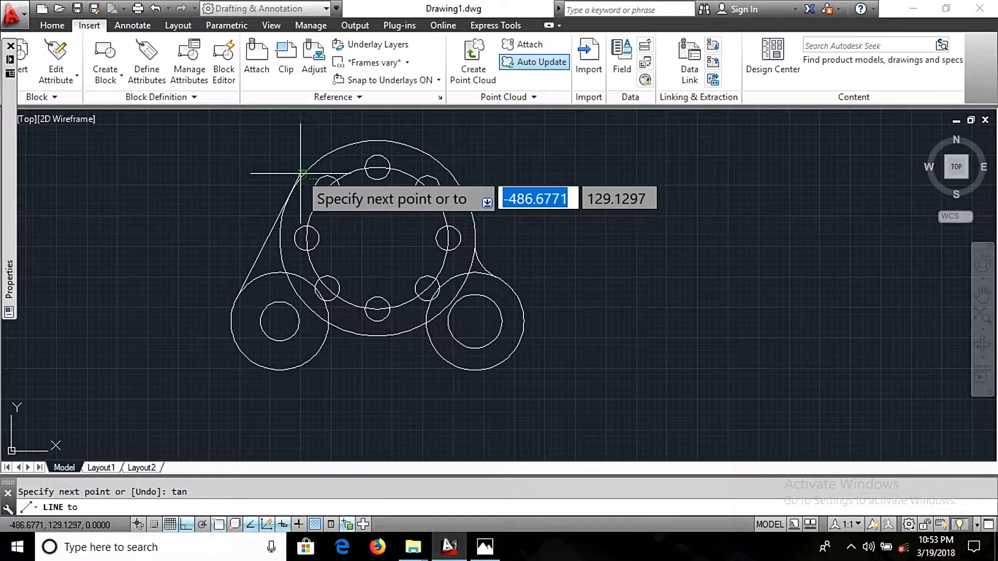
pyautogui.click(300, 173)
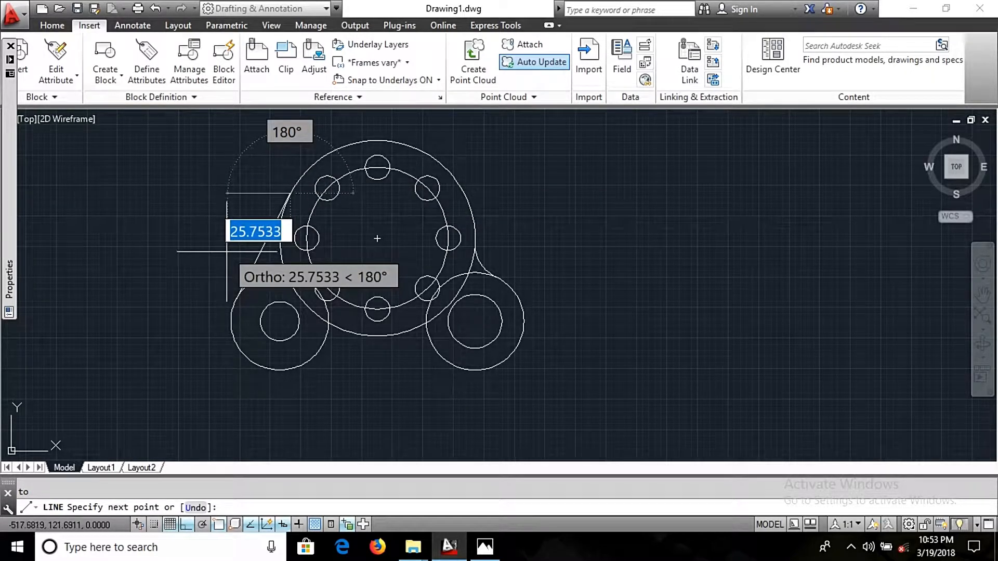
pyautogui.press('Escape')
# Step: Examine the reference image for the position and dimensions of the Housing's lower flange and compare it with the drawing
pyautogui.hotkey('alt', 'Tab')
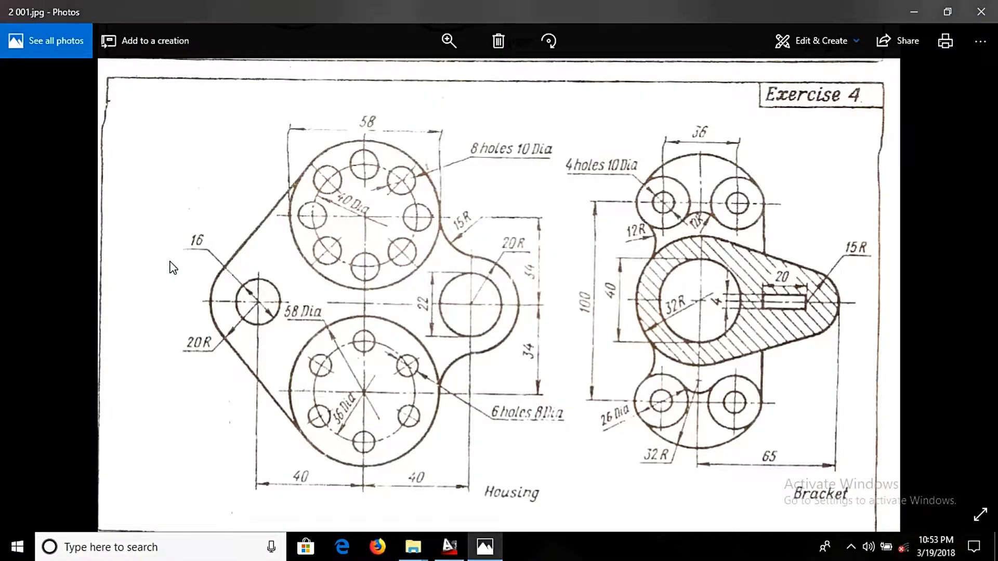
pyautogui.hotkey('alt', 'Tab')
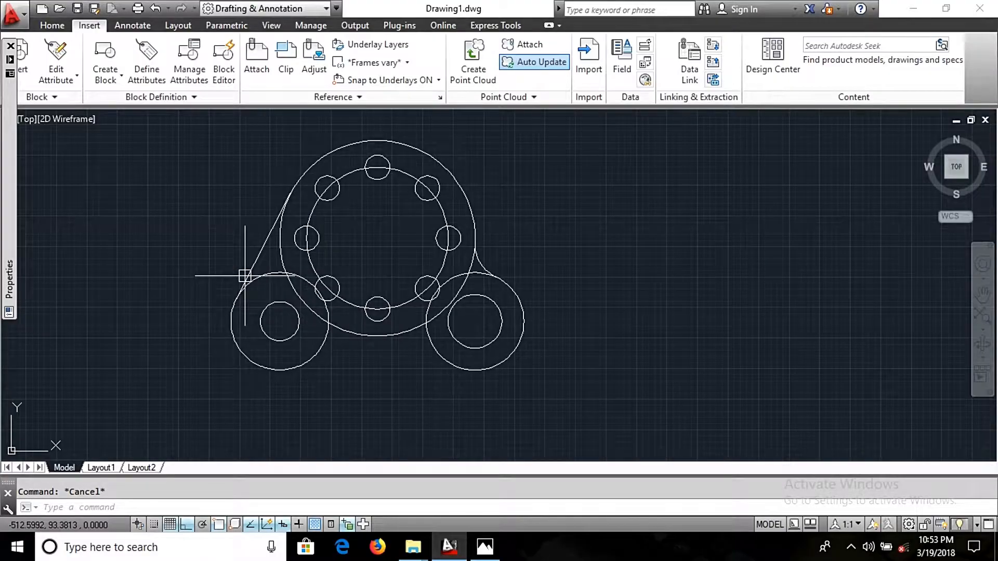
pyautogui.hotkey('alt', 'Tab')
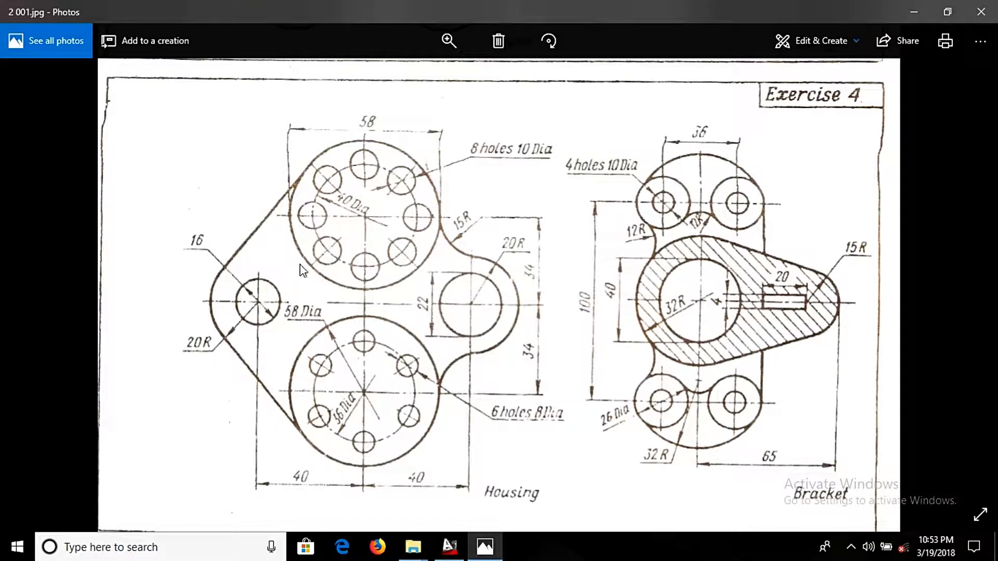
pyautogui.hotkey('alt', 'Tab')
pyautogui.hotkey('alt', 'Tab')
pyautogui.hotkey('alt', 'Tab')
pyautogui.scroll(-3, 395, 333)
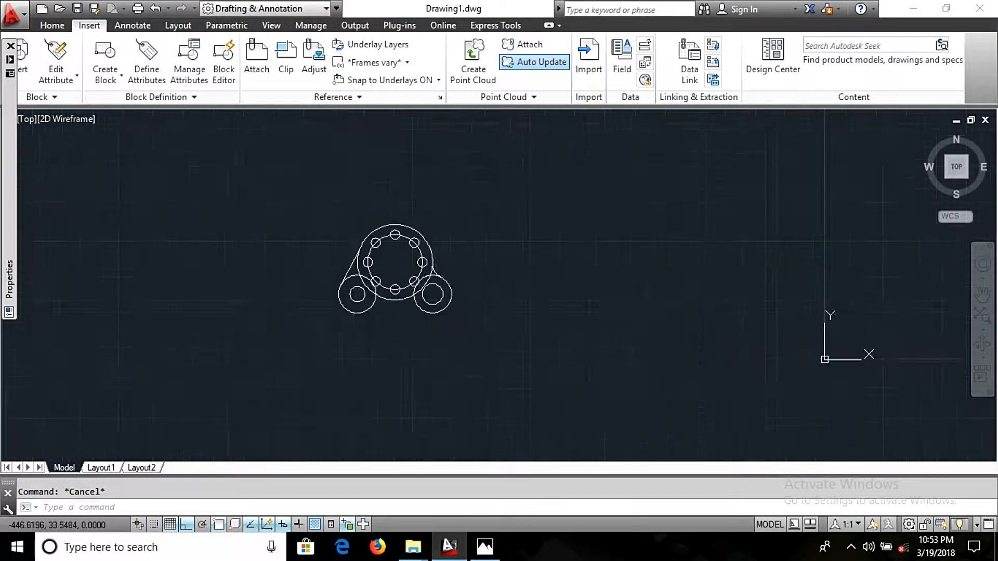
pyautogui.scroll(-4, 405, 260)
pyautogui.scroll(8, 439, 299)
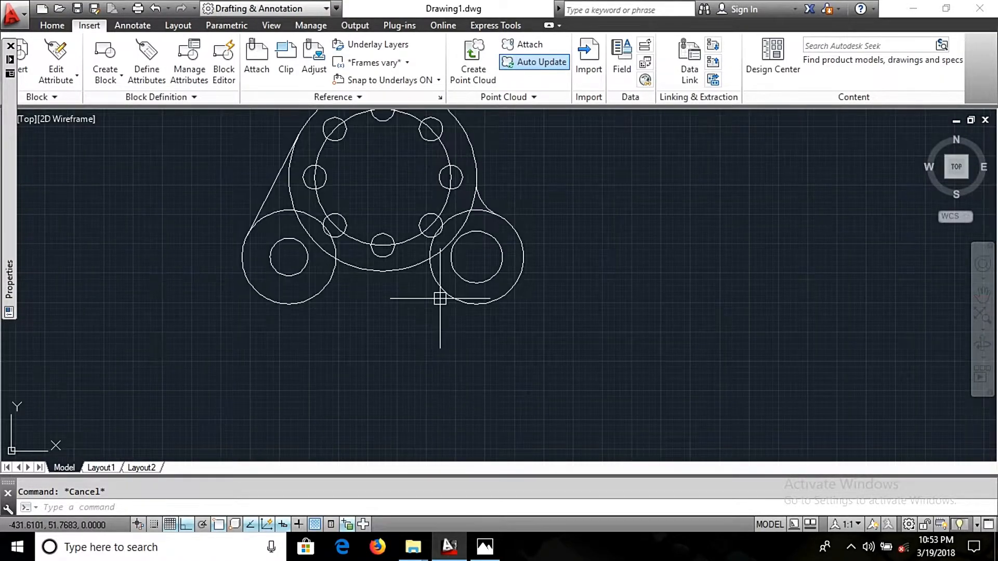
pyautogui.hotkey('alt', 'Tab')
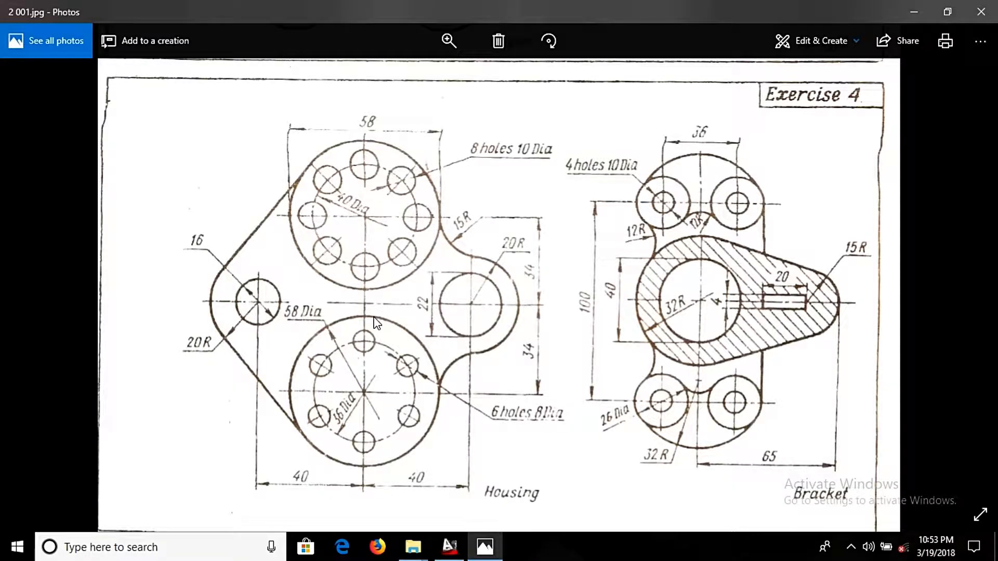
pyautogui.hotkey('alt', 'Tab')
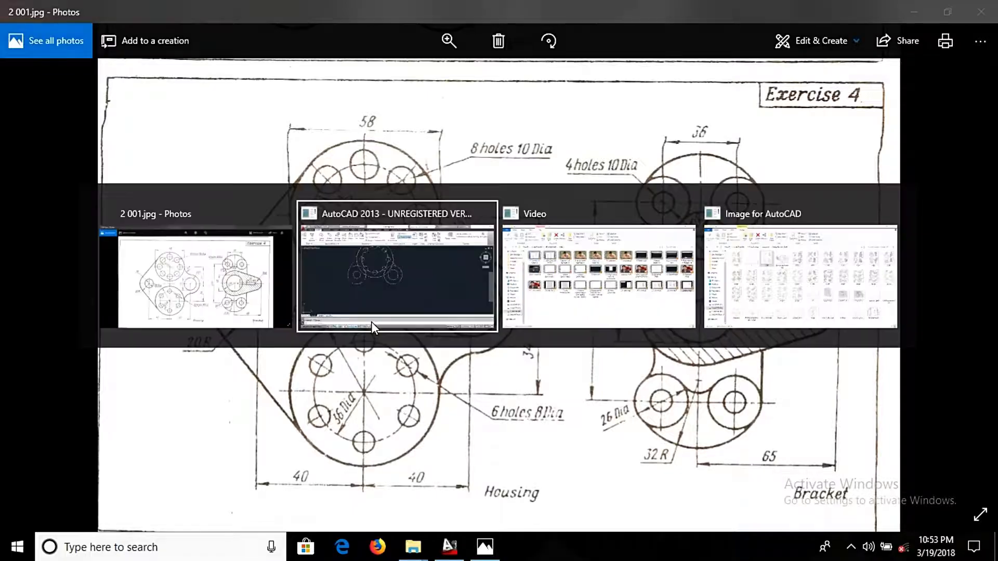
# Step: Draw a vertical line 34 long downward from the centre of the upper flange, checking the distance in the reference image
pyautogui.write('L')
pyautogui.press('Return')
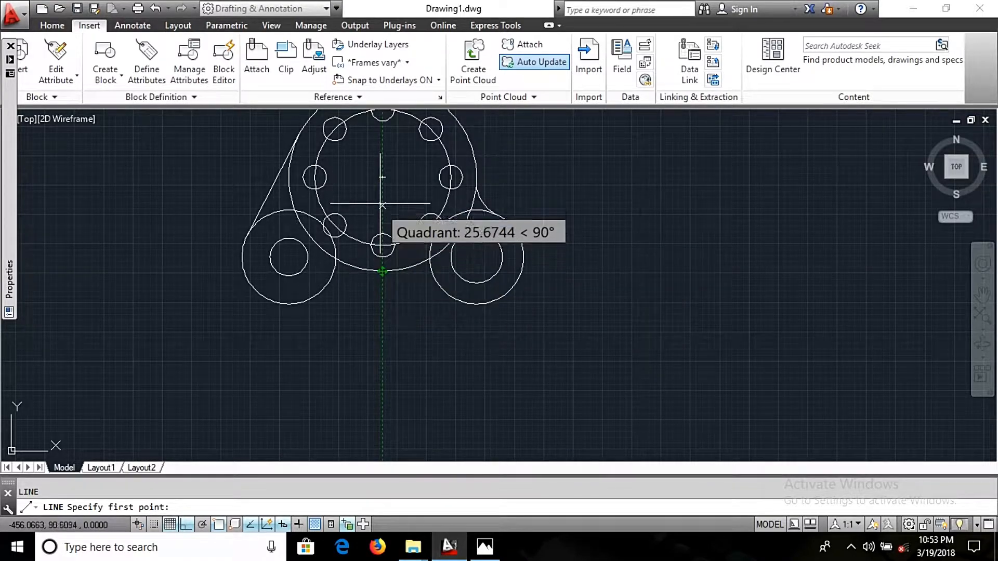
pyautogui.click(383, 177)
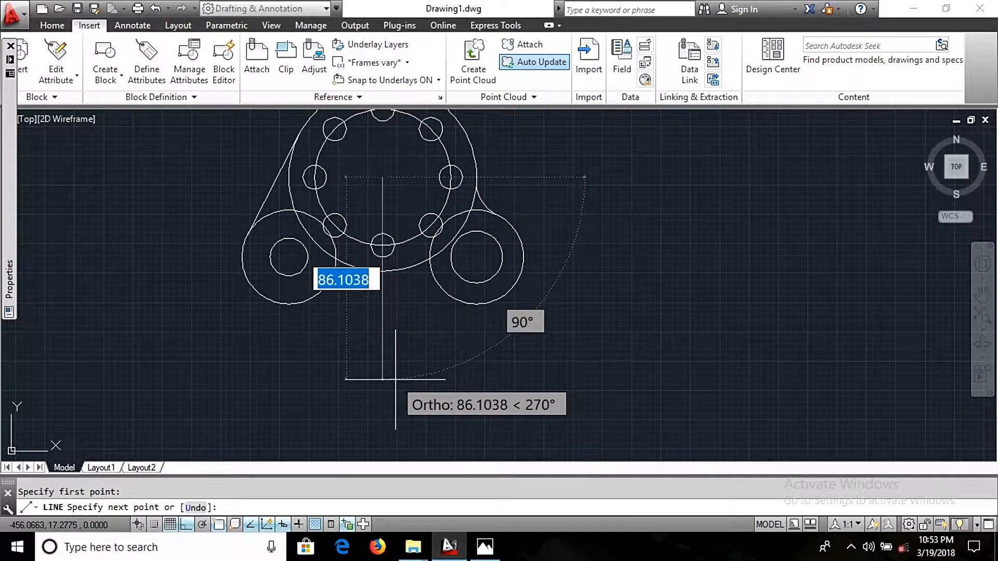
pyautogui.hotkey('alt', 'Tab')
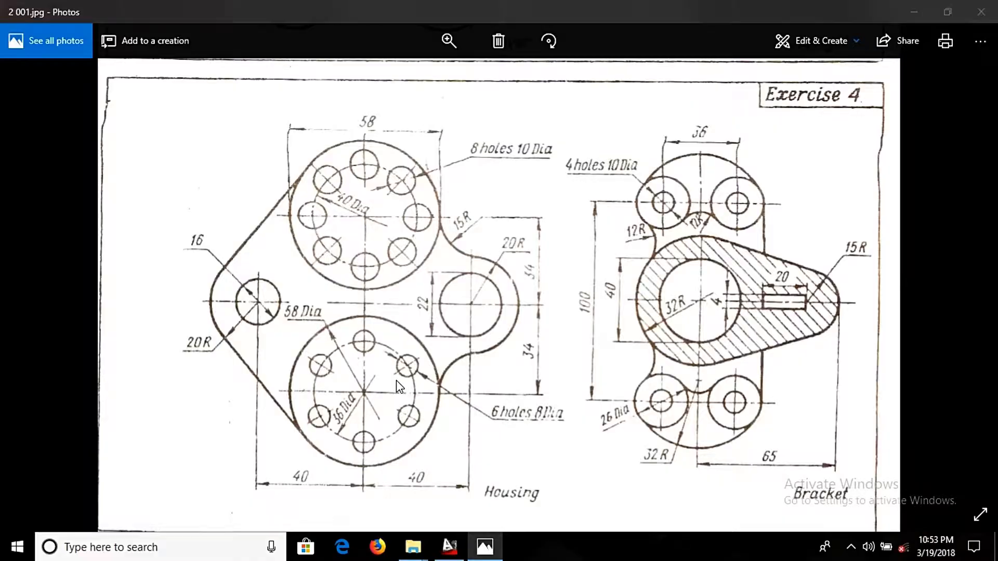
pyautogui.hotkey('alt', 'Tab')
pyautogui.write('34')
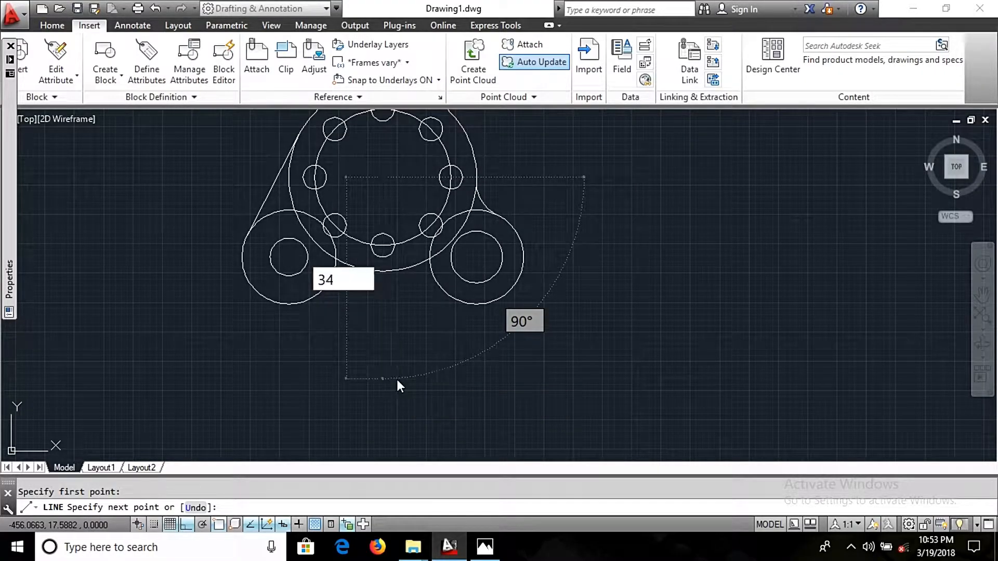
pyautogui.press('Return')
pyautogui.hotkey('alt', 'Tab')
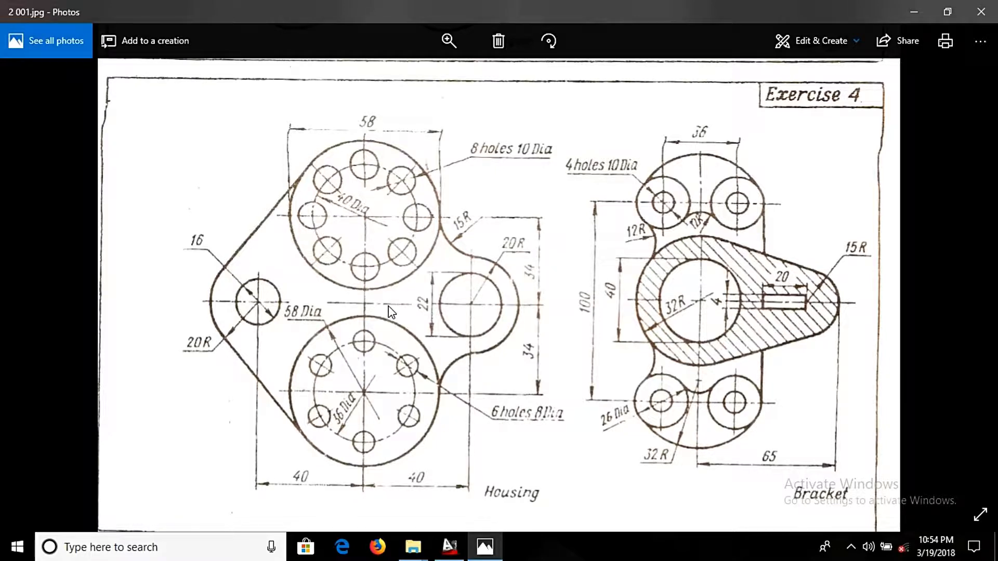
pyautogui.hotkey('alt', 'Tab')
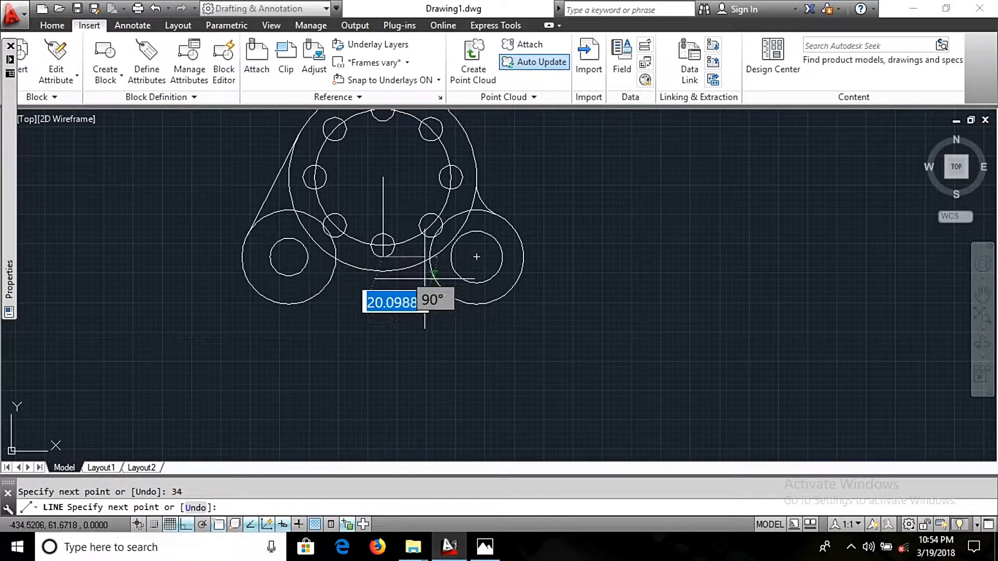
pyautogui.scroll(-2, 425, 299)
pyautogui.moveTo(425, 297); pyautogui.dragTo(422, 343, button='middle')
pyautogui.scroll(5, 450, 262)
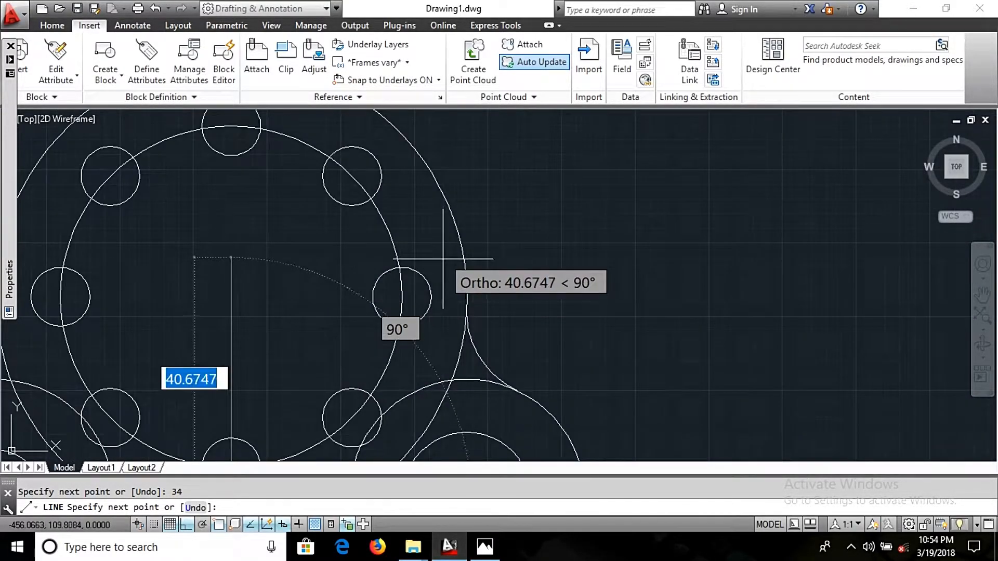
pyautogui.press('Escape')
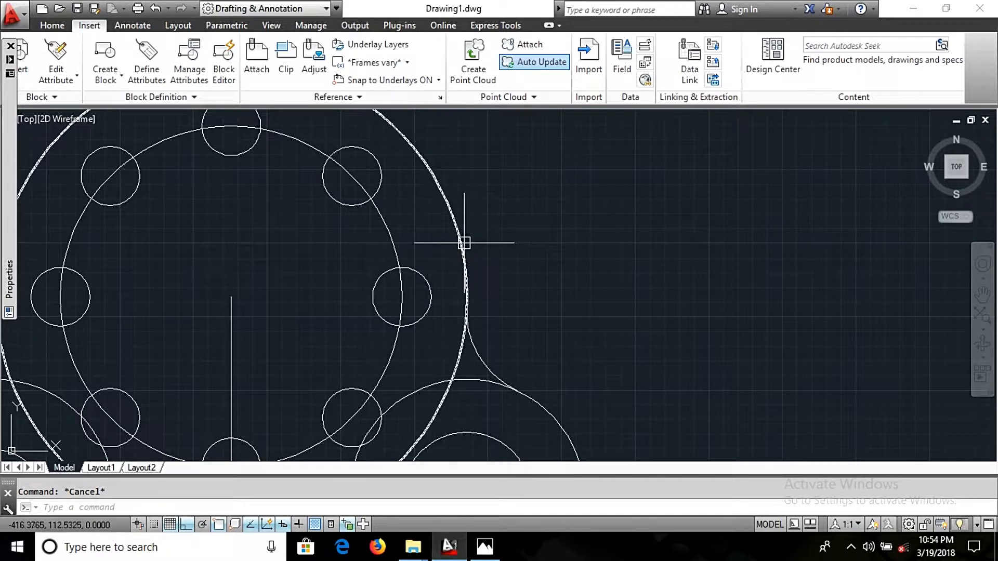
# Step: Inspect the radius and diameter of the upper flange's outer circle and compare them with the reference image
pyautogui.click(464, 243)
pyautogui.doubleClick(464, 243)
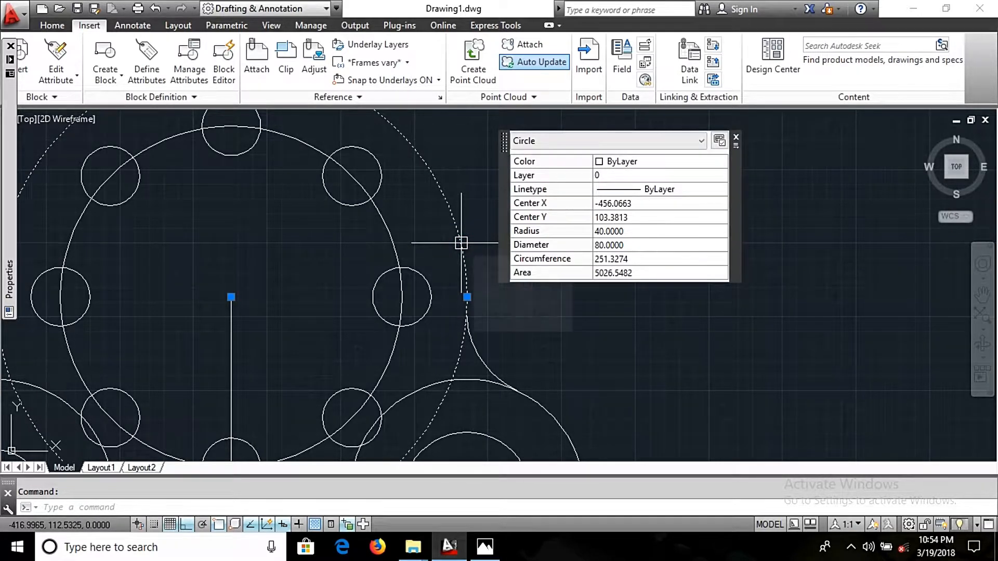
pyautogui.click(623, 233)
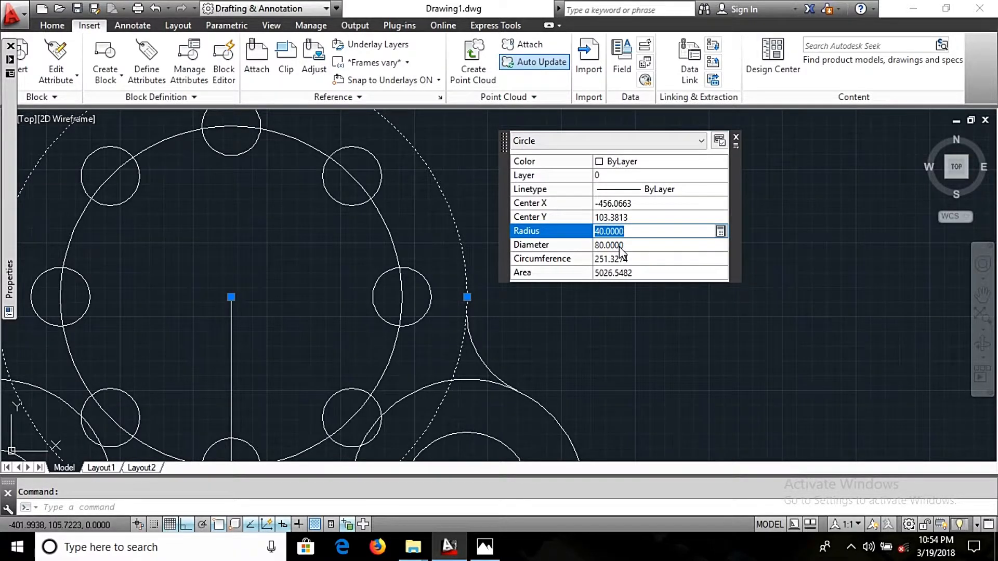
pyautogui.hotkey('alt', 'Tab')
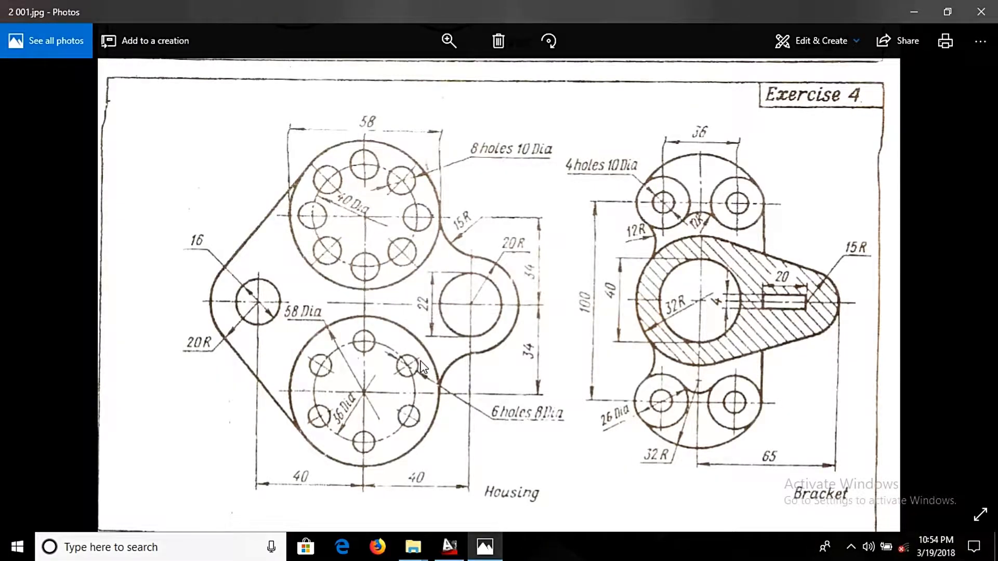
pyautogui.hotkey('alt', 'Tab')
pyautogui.scroll(-6, 370, 306)
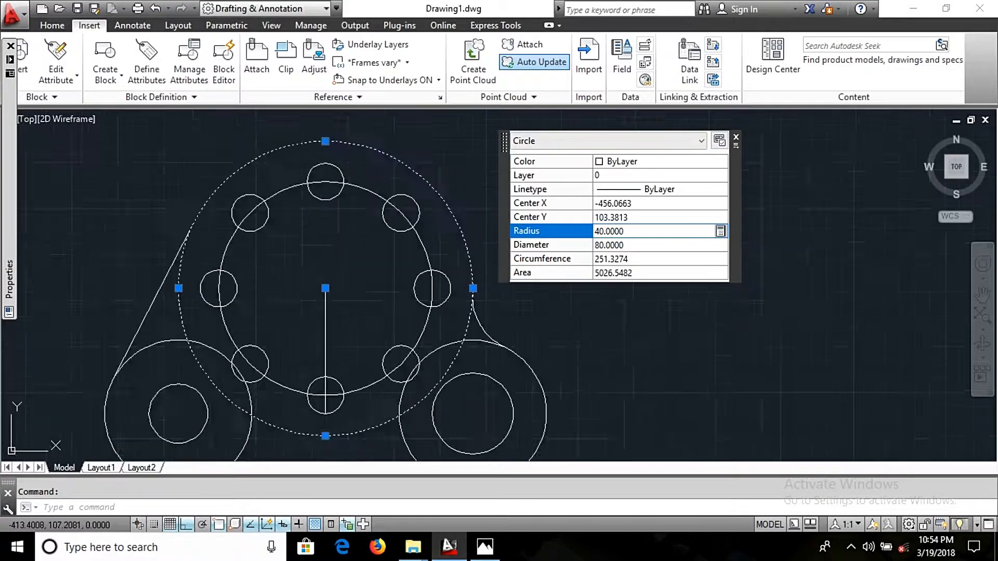
# Step: Erase the entire drawing and consult the upper flange's dimensions in the reference image
pyautogui.hotkey('ctrl', 'a')
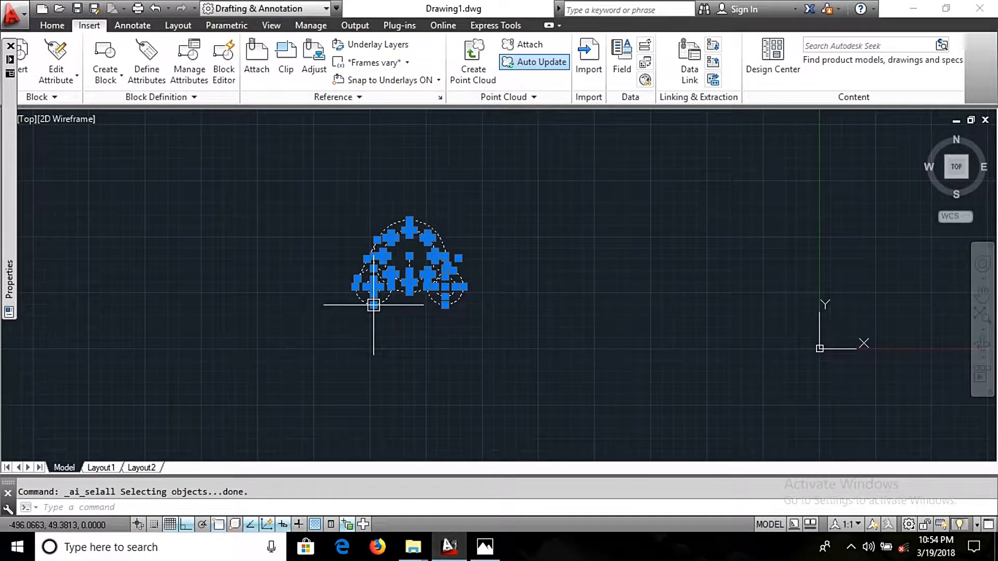
pyautogui.press('Delete')
pyautogui.hotkey('alt', 'Tab')
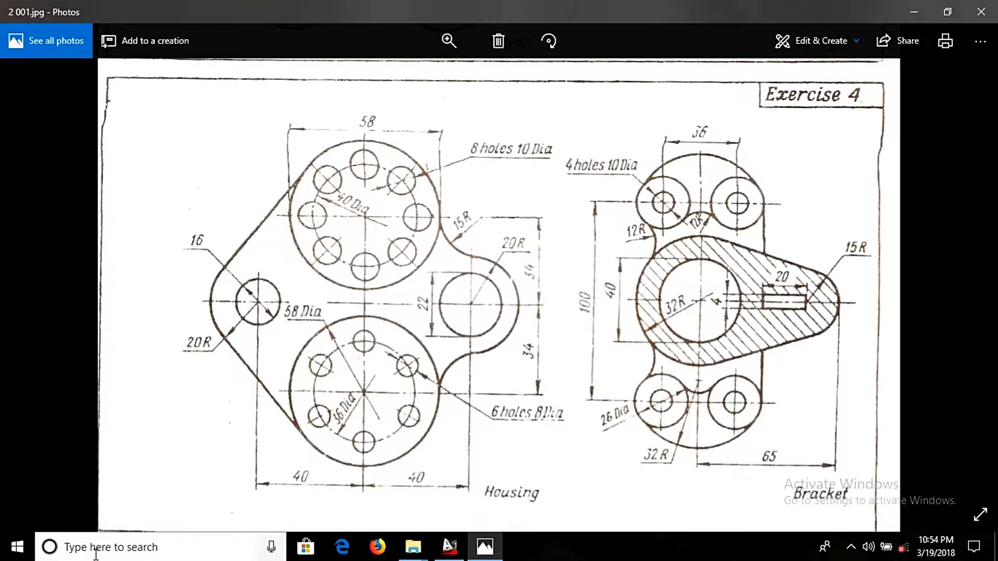
pyautogui.hotkey('alt', 'Tab')
pyautogui.hotkey('alt', 'Tab')
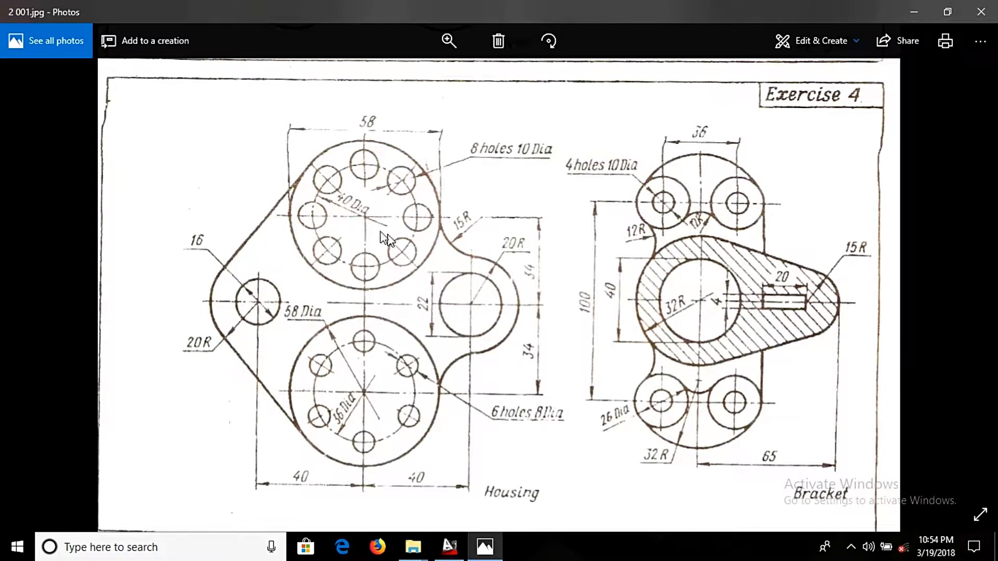
pyautogui.hotkey('alt', 'Tab')
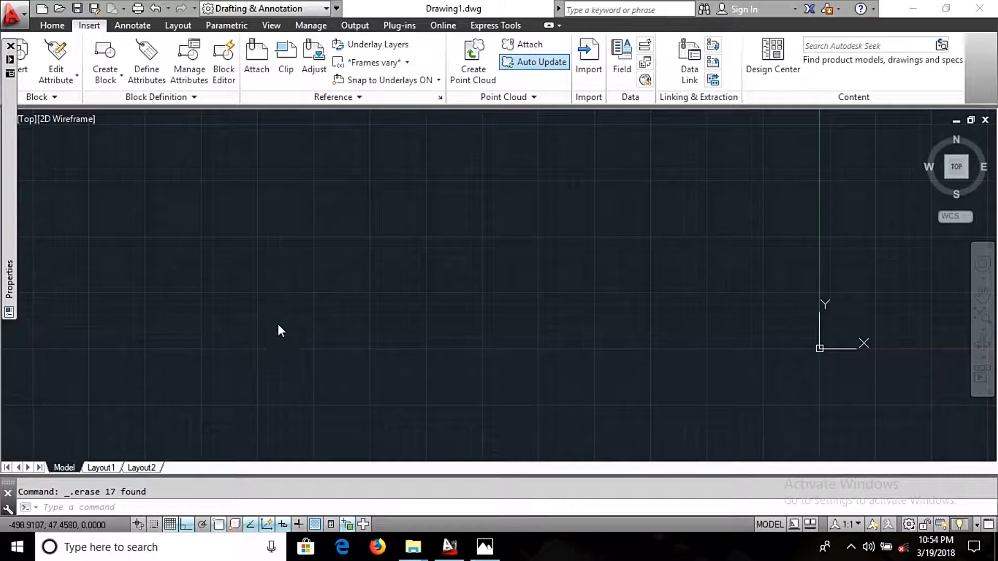
# Step: Draw a circle with a diameter of 40 in the empty drawing area for the upper flange's hole circle
pyautogui.write('c')
pyautogui.press('Return')
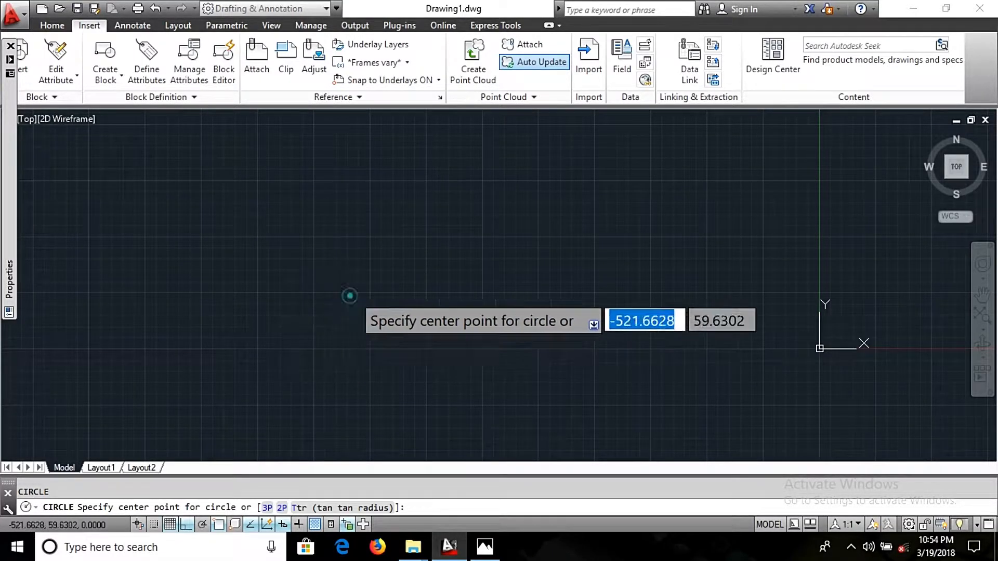
pyautogui.click(350, 295)
pyautogui.write('d')
pyautogui.press('Return')
pyautogui.write('40')
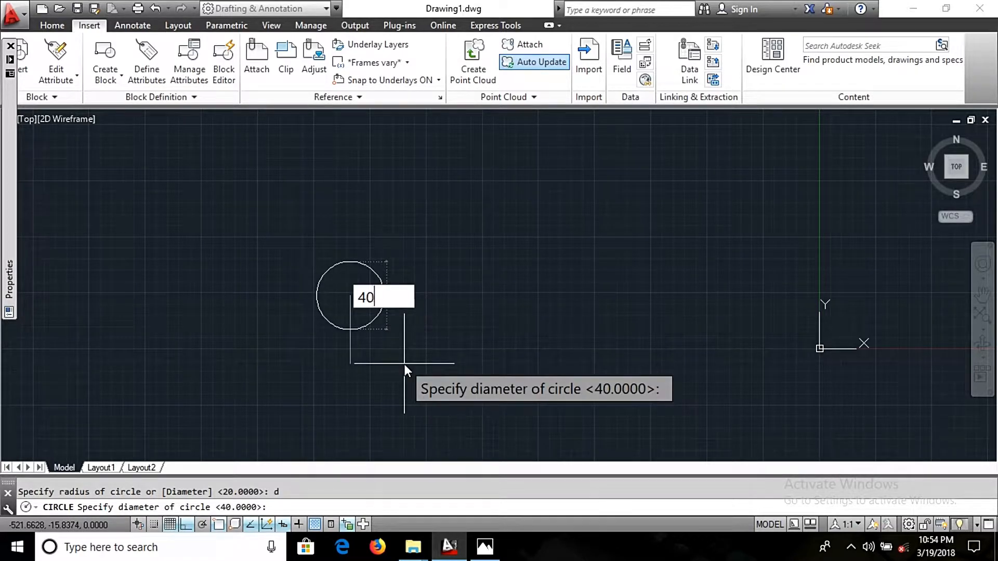
pyautogui.press('Return')
# Step: Finish the upper flange's 40-diameter hole circle and draw a concentric circle with a diameter of 58 for its outer edge
pyautogui.press('Return')
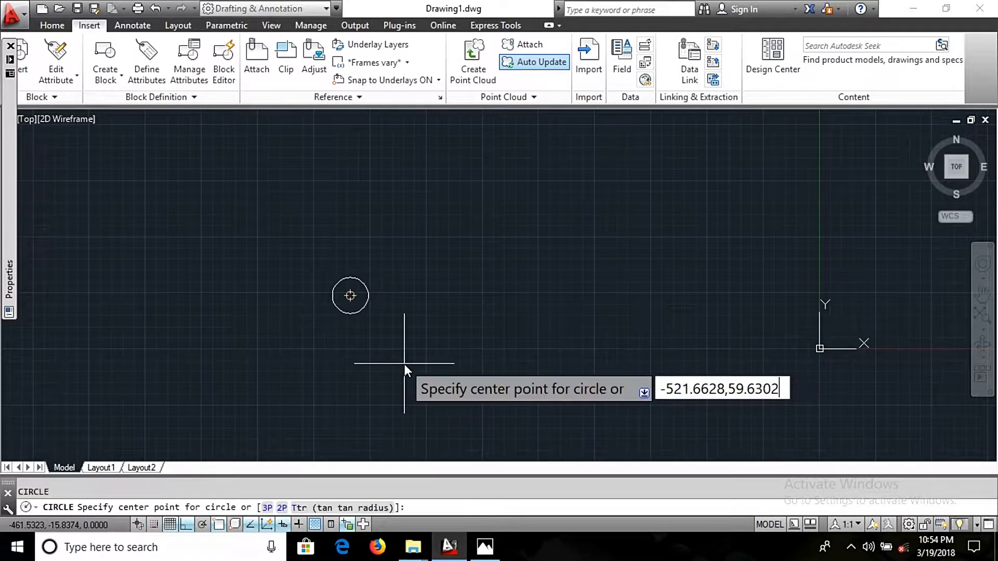
pyautogui.click(350, 295)
pyautogui.hotkey('alt', 'Tab')
pyautogui.hotkey('alt', 'Tab')
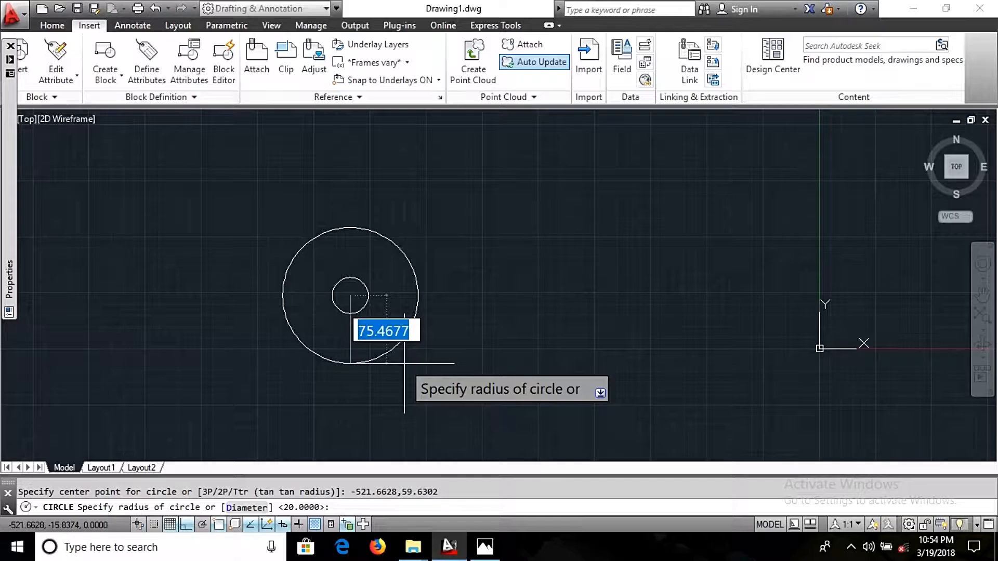
pyautogui.write('d')
pyautogui.press('Return')
pyautogui.write('58')
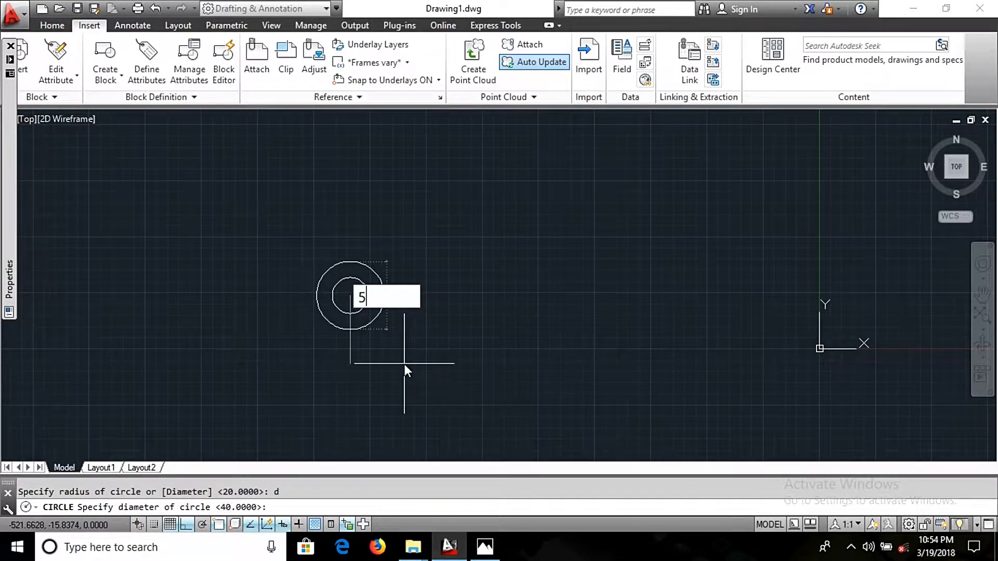
pyautogui.press('Return')
pyautogui.scroll(5, 364, 312)
pyautogui.scroll(-3, 509, 414)
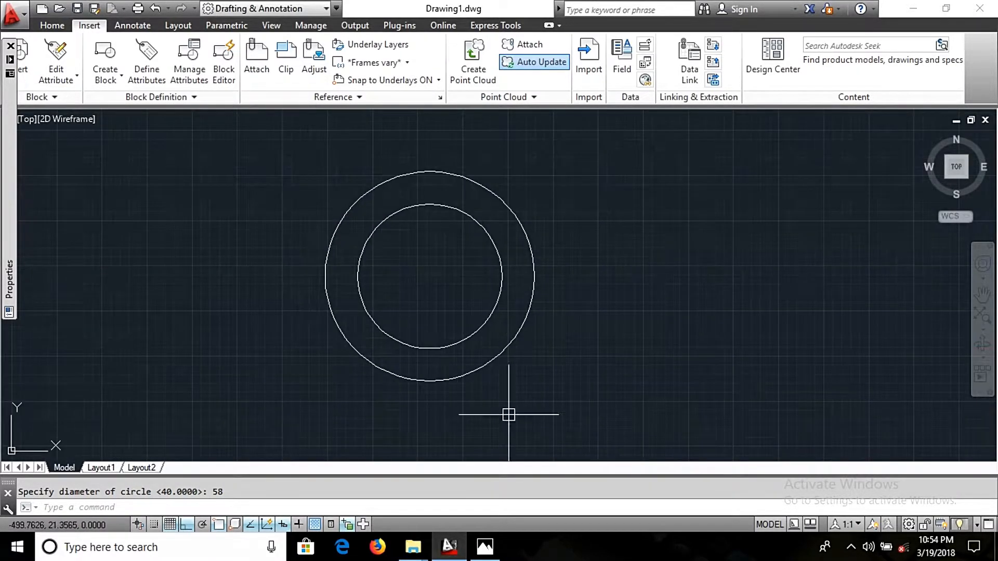
# Step: Draw a hole with a diameter of 10 centred on the top quadrant of the upper flange's hole circle
pyautogui.hotkey('alt', 'Tab')
pyautogui.hotkey('alt', 'Tab')
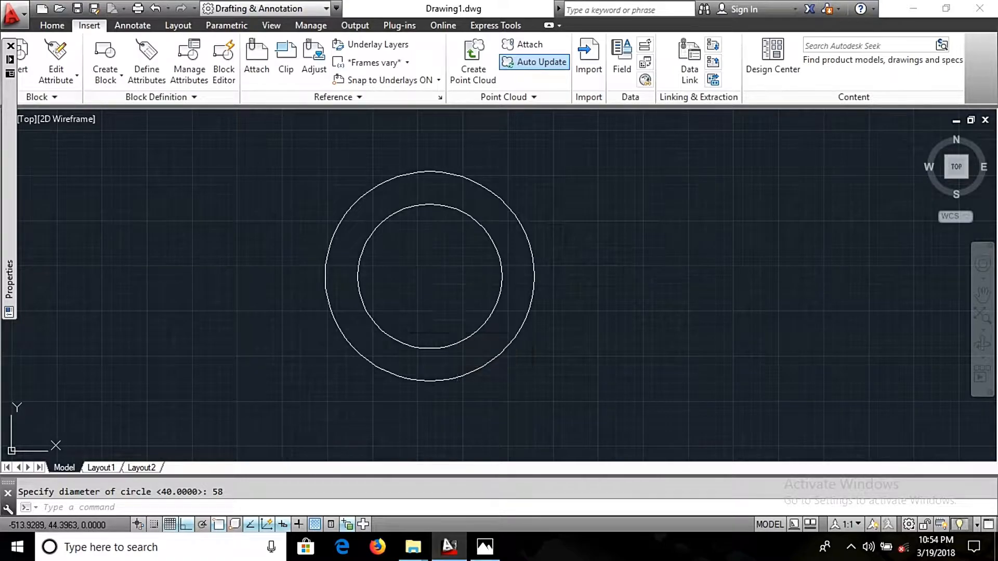
pyautogui.press('Return')
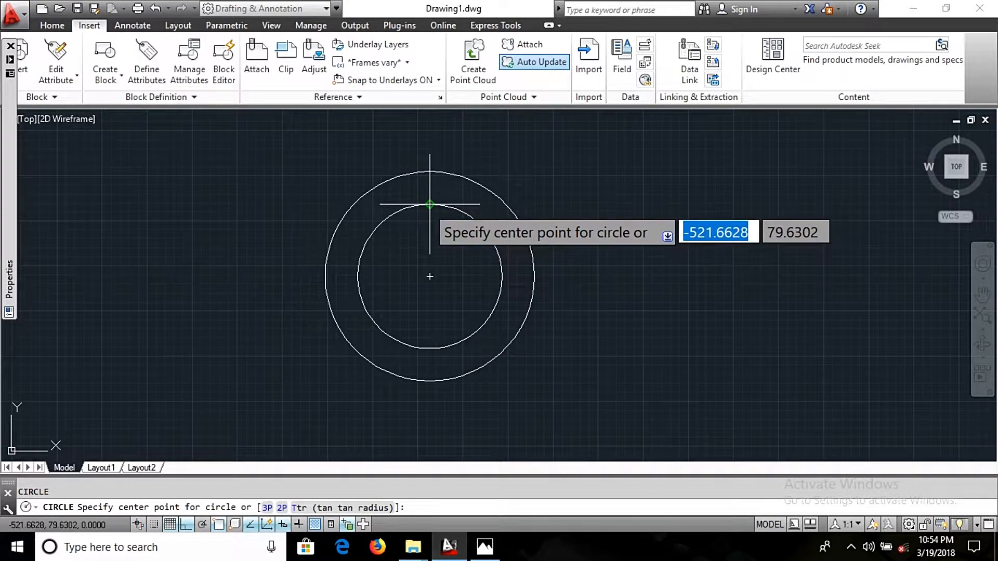
pyautogui.hotkey('alt', 'Tab')
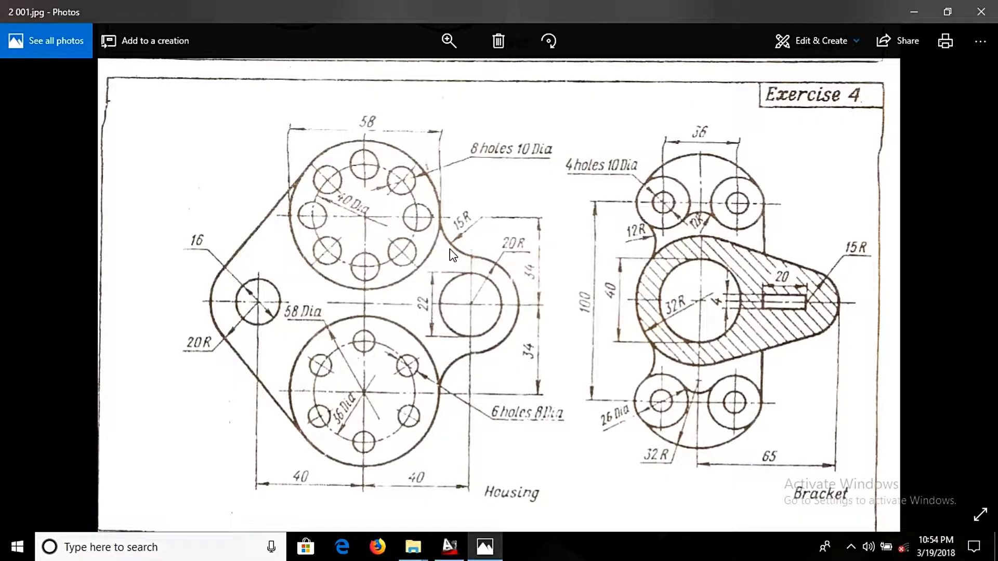
pyautogui.hotkey('alt', 'Tab')
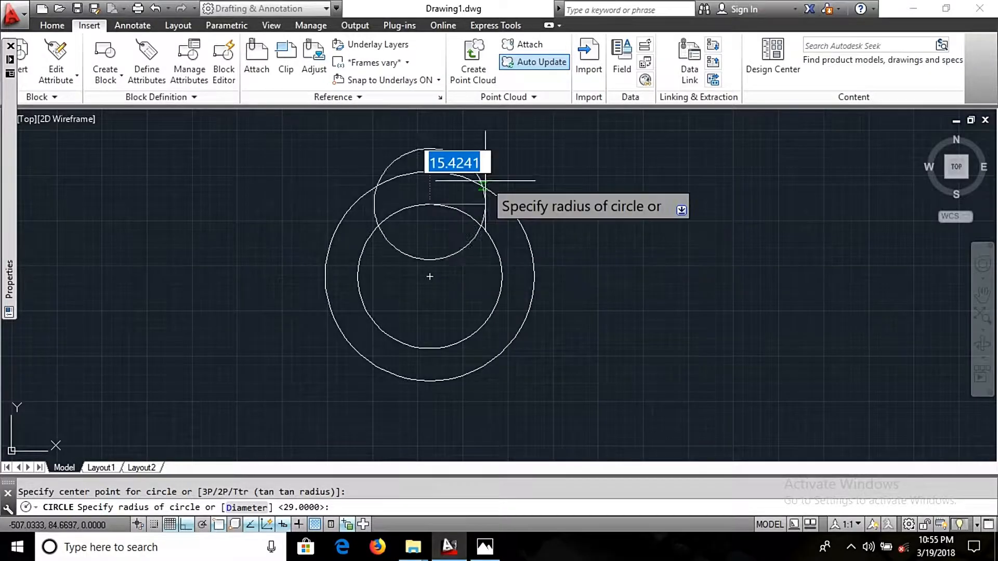
pyautogui.write('d')
pyautogui.press('Return')
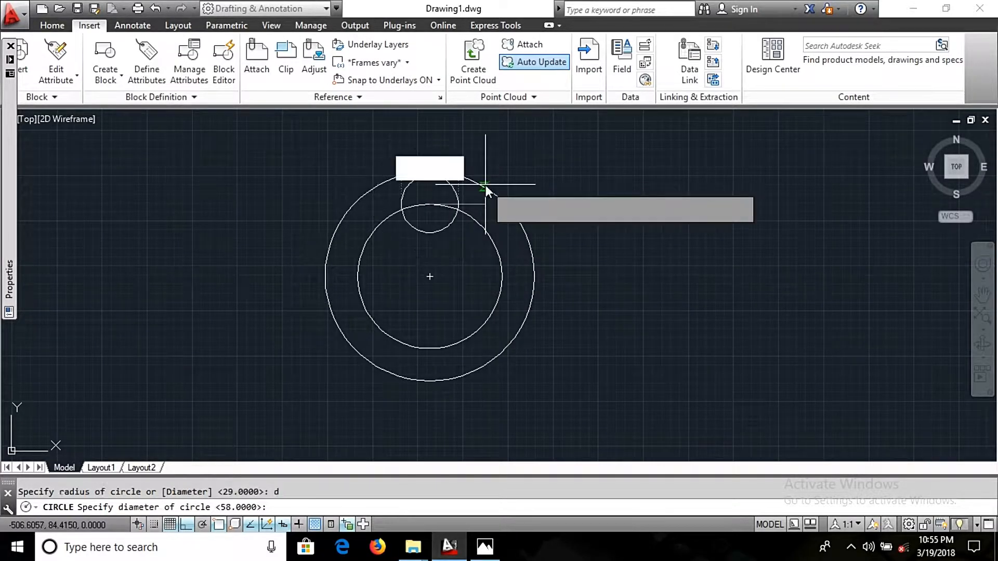
pyautogui.write('10')
pyautogui.press('Return')
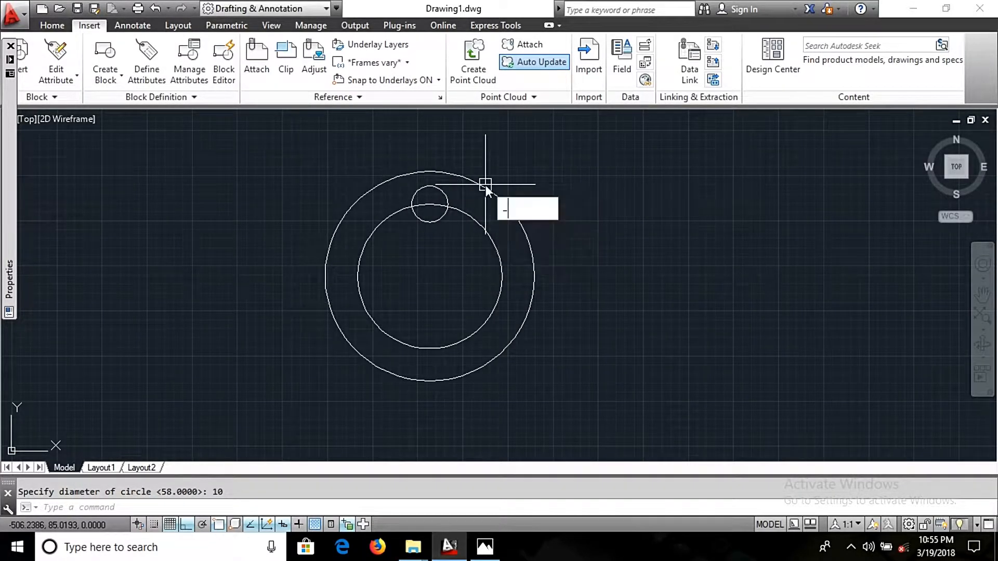
# Step: Create a polar array of the 10-diameter hole about the upper flange's centre, with 8 rotated items filling 360 degrees
pyautogui.write('-ar')
pyautogui.press('Return')
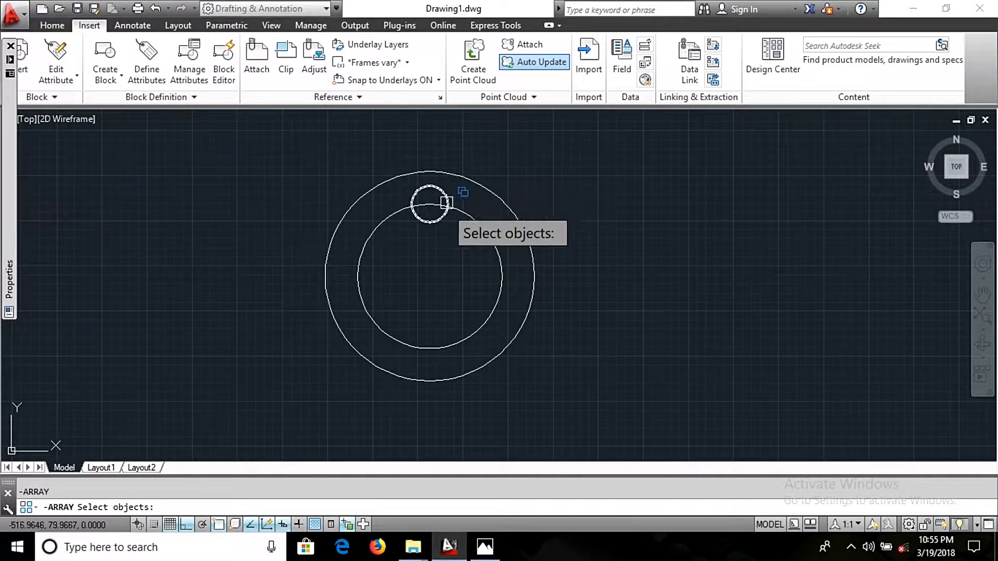
pyautogui.click(437, 221)
pyautogui.press('Return')
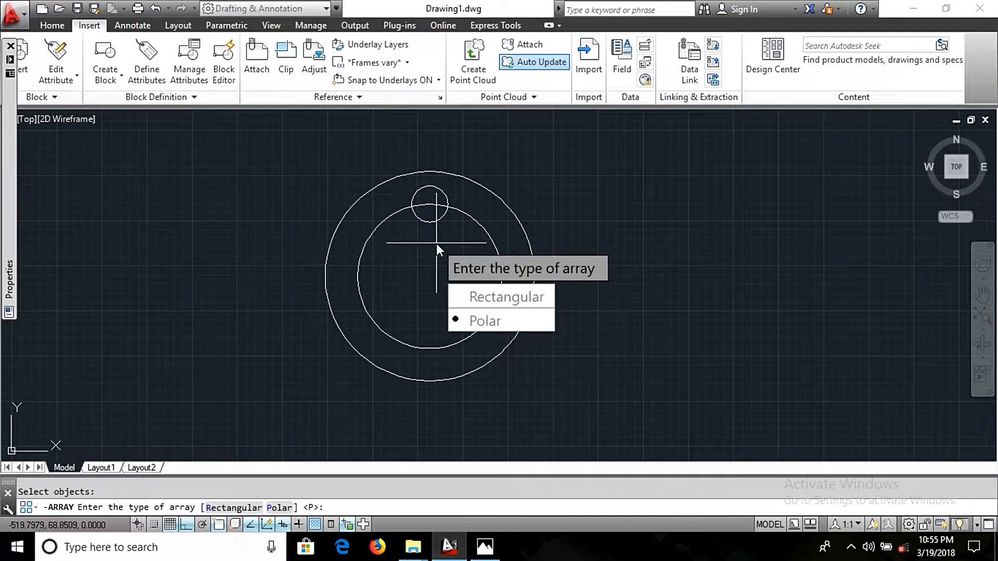
pyautogui.click(488, 322)
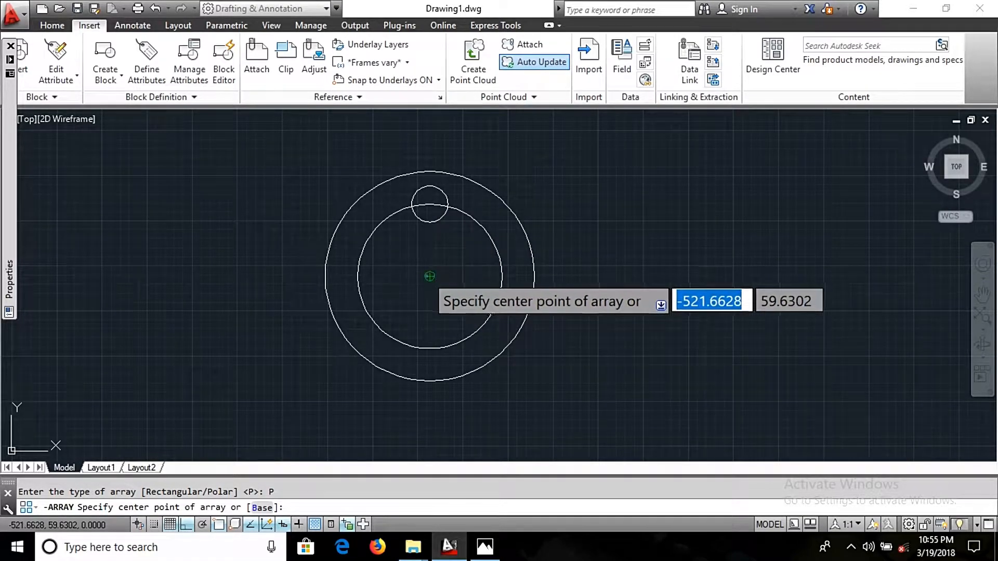
pyautogui.click(428, 276)
pyautogui.hotkey('alt', 'Tab')
pyautogui.hotkey('alt', 'Tab')
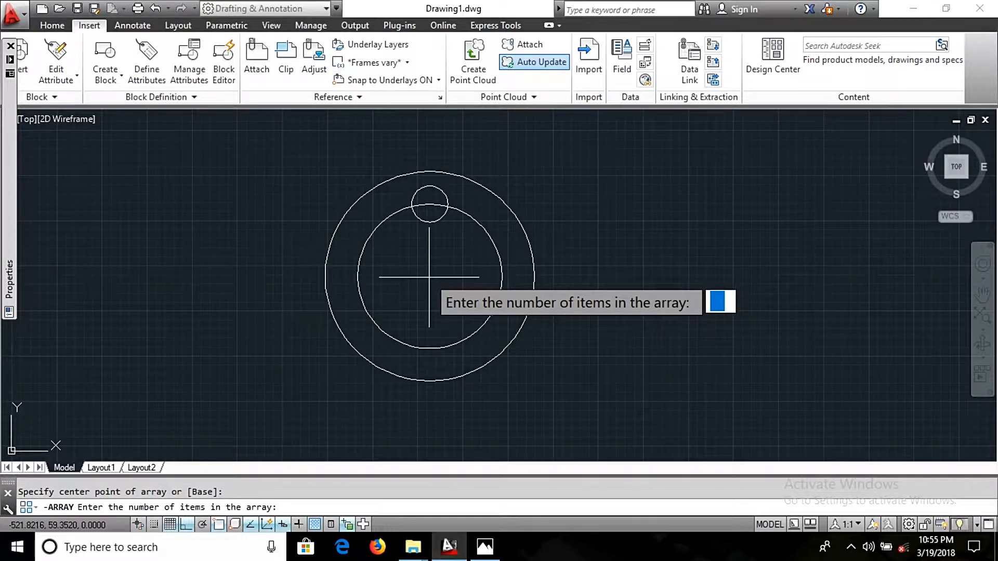
pyautogui.write('8')
pyautogui.press('Return')
pyautogui.press('Return')
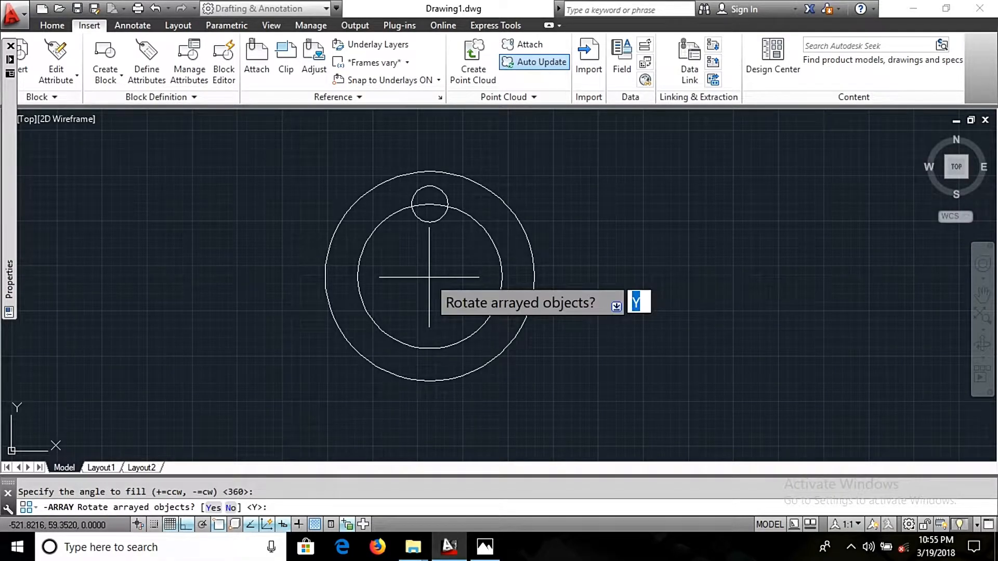
pyautogui.press('Return')
# Step: Examine the lower flange's centre distance and circle diameters in the Housing reference image
pyautogui.hotkey('alt', 'Tab')
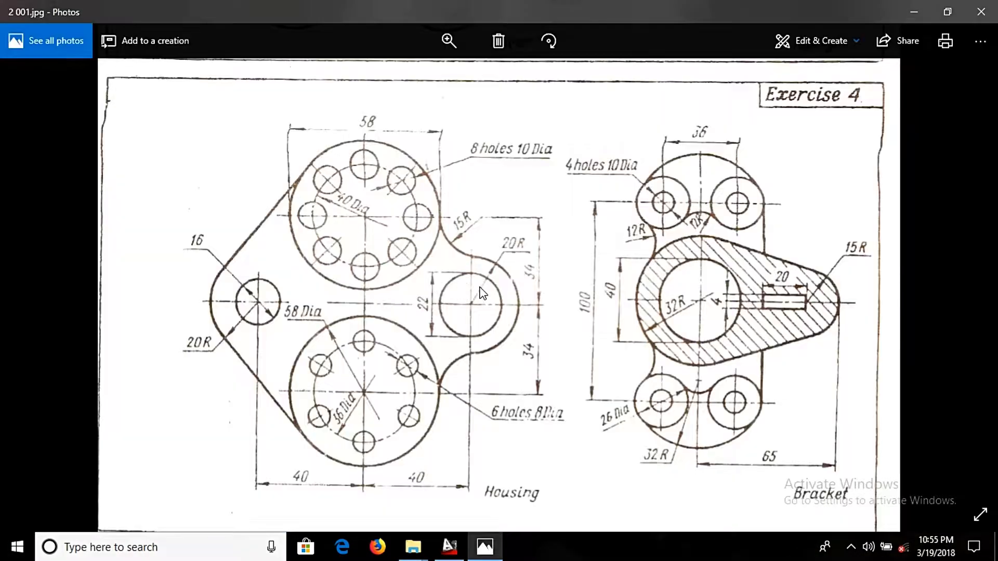
pyautogui.hotkey('alt', 'Tab')
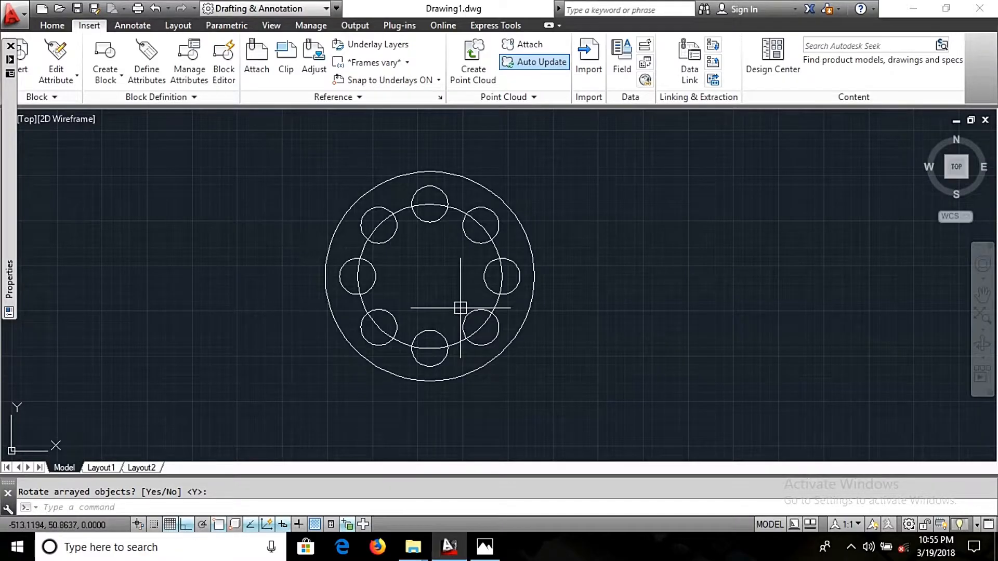
pyautogui.hotkey('alt', 'Tab')
pyautogui.hotkey('alt', 'Tab')
pyautogui.hotkey('alt', 'Tab')
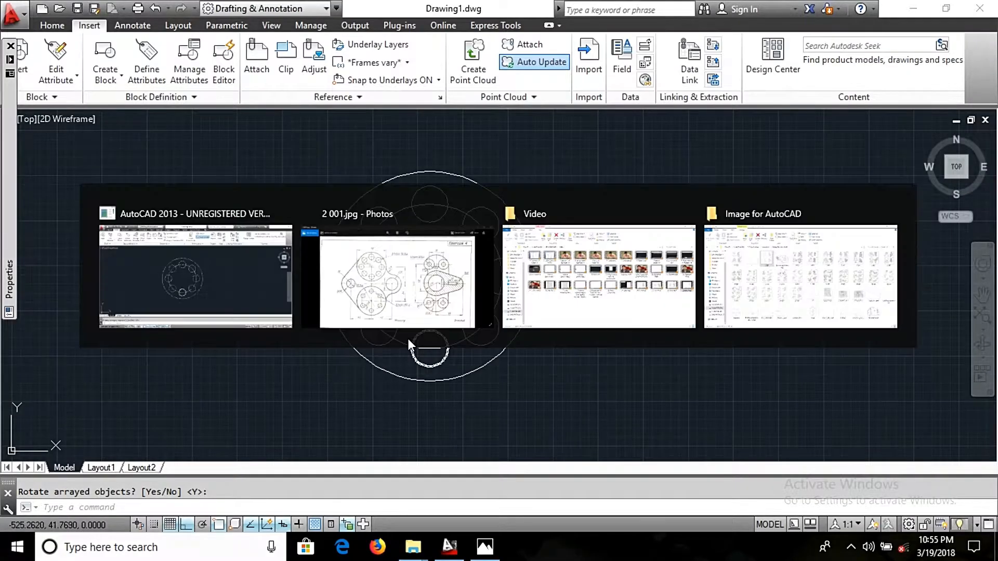
pyautogui.hotkey('alt', 'Tab')
pyautogui.hotkey('alt', 'Tab')
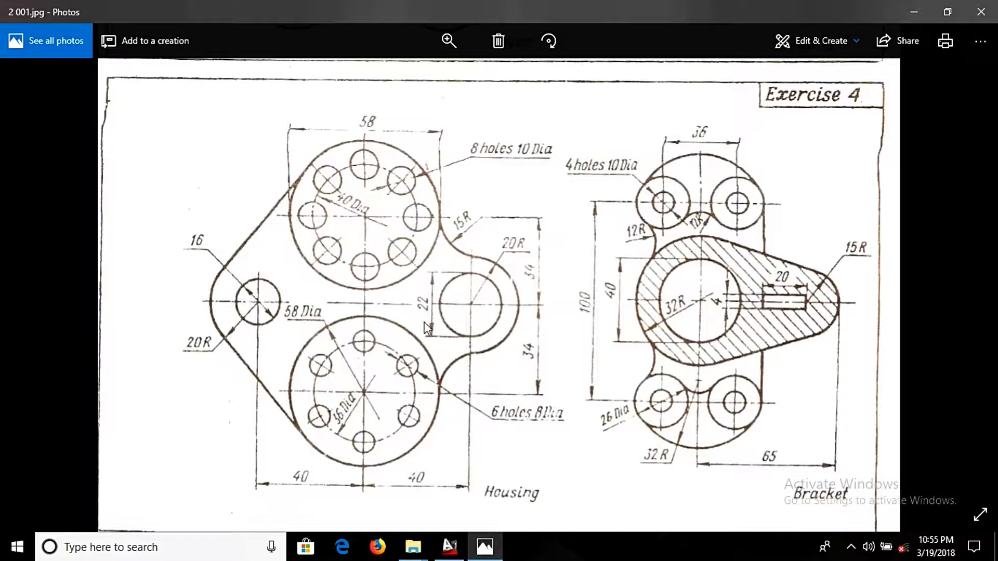
pyautogui.hotkey('alt', 'Tab')
# Step: Draw the lower flange's hole circle with a diameter of 36, centred at offset @0,-68 from the upper flange's centre
pyautogui.write('c')
pyautogui.press('Return')
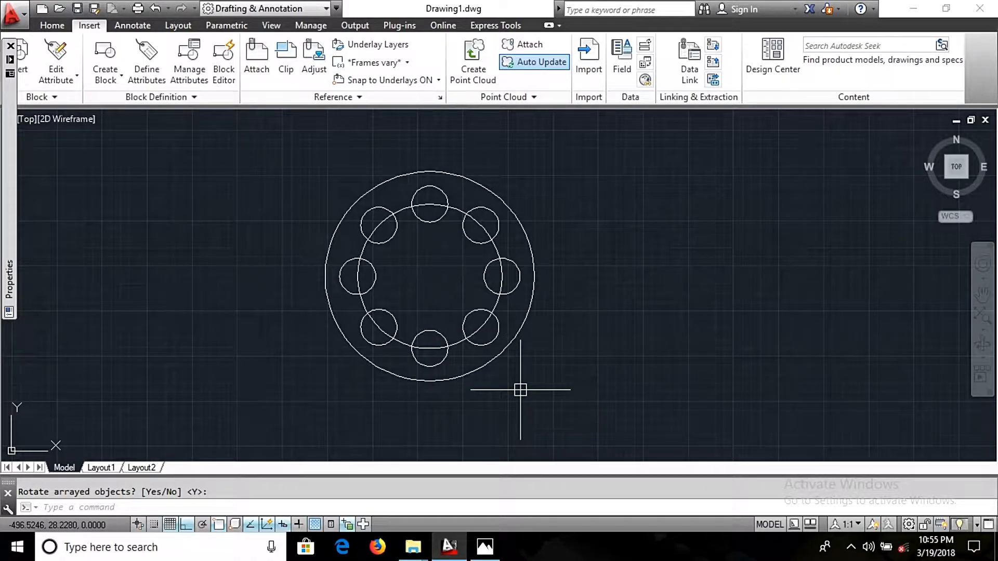
pyautogui.write('from')
pyautogui.press('Return')
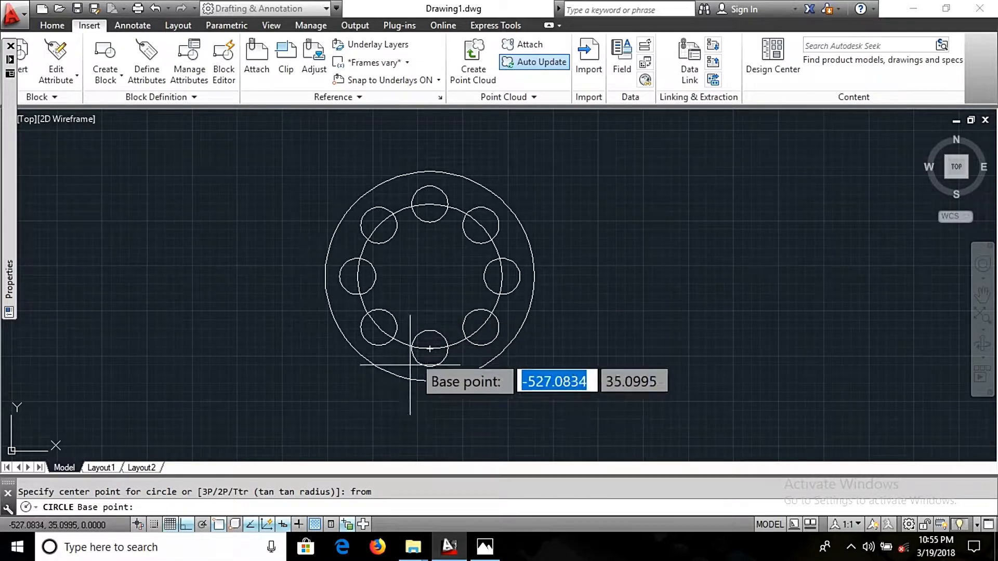
pyautogui.click(430, 276)
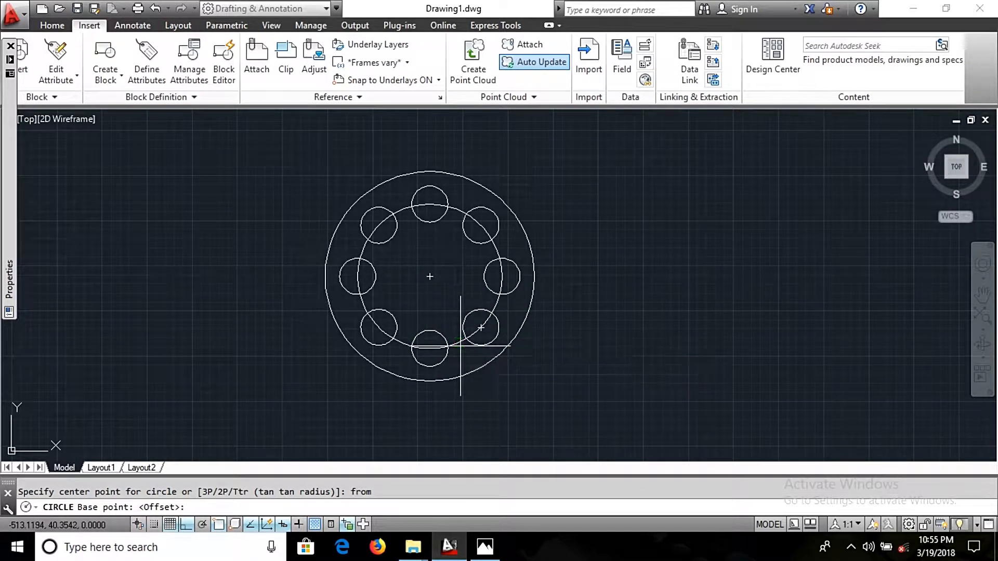
pyautogui.write('@0,-')
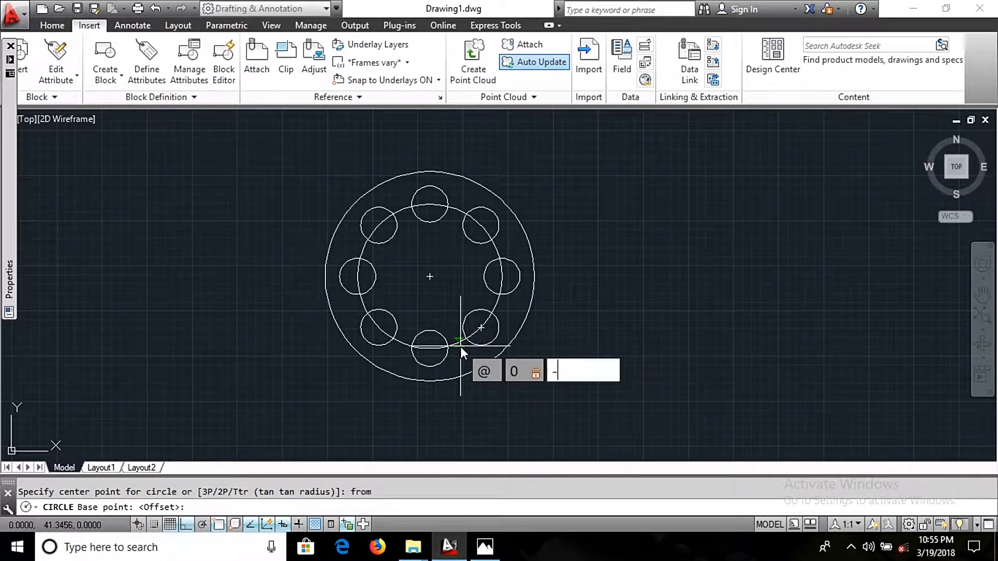
pyautogui.write('68')
pyautogui.press('Return')
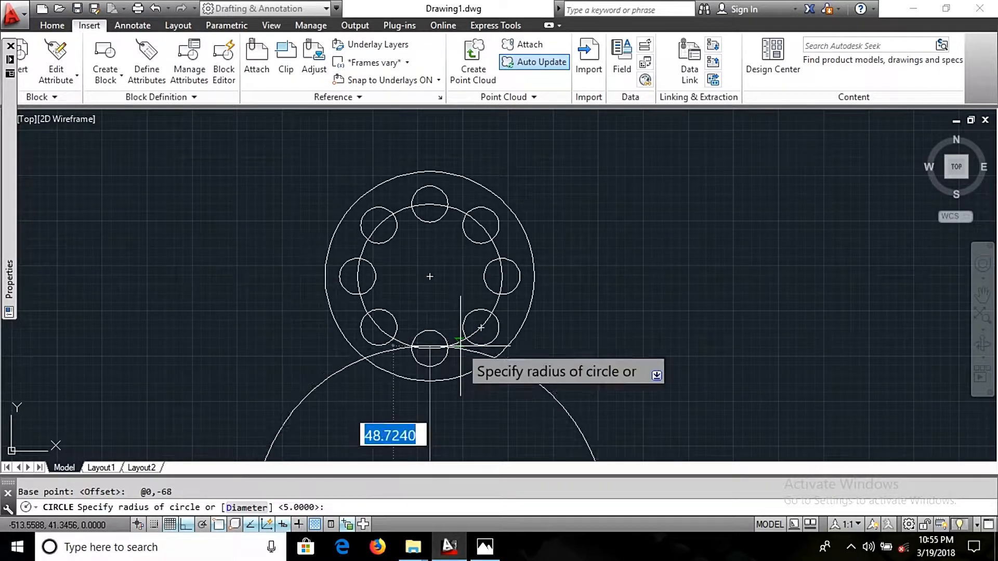
pyautogui.moveTo(407, 324); pyautogui.dragTo(496, 30, button='middle')
pyautogui.hotkey('alt', 'Tab')
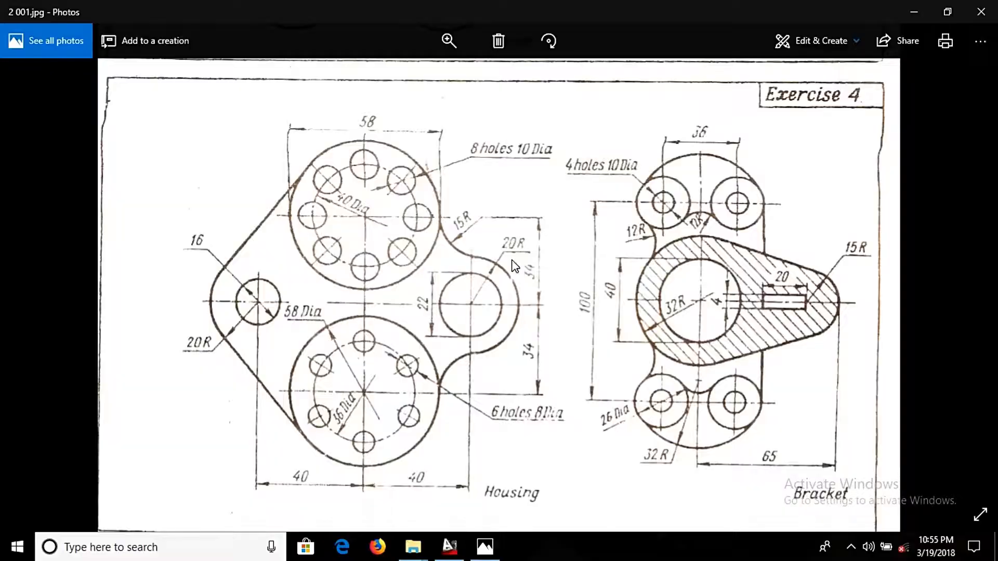
pyautogui.hotkey('alt', 'Tab')
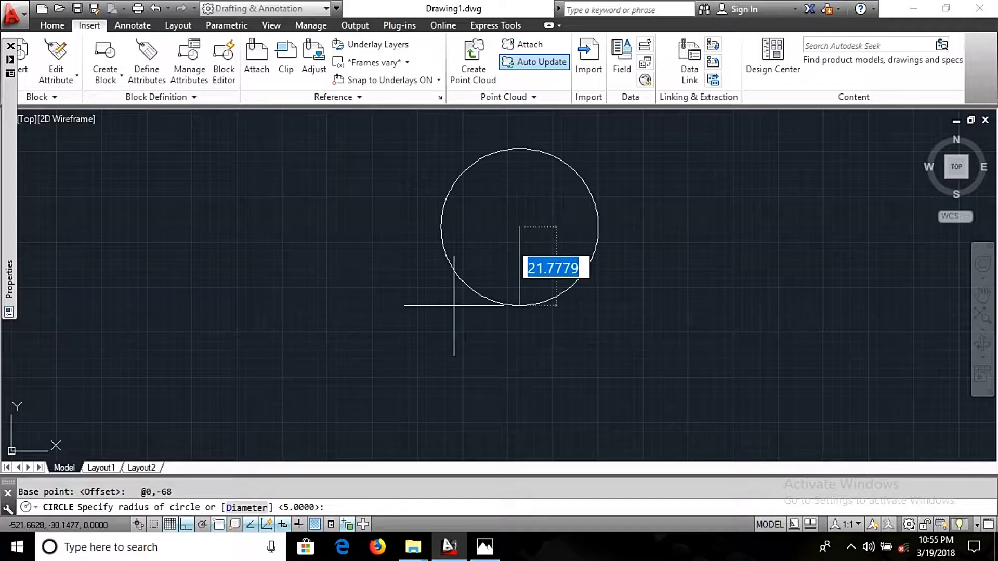
pyautogui.write('d')
pyautogui.press('Return')
pyautogui.write('36')
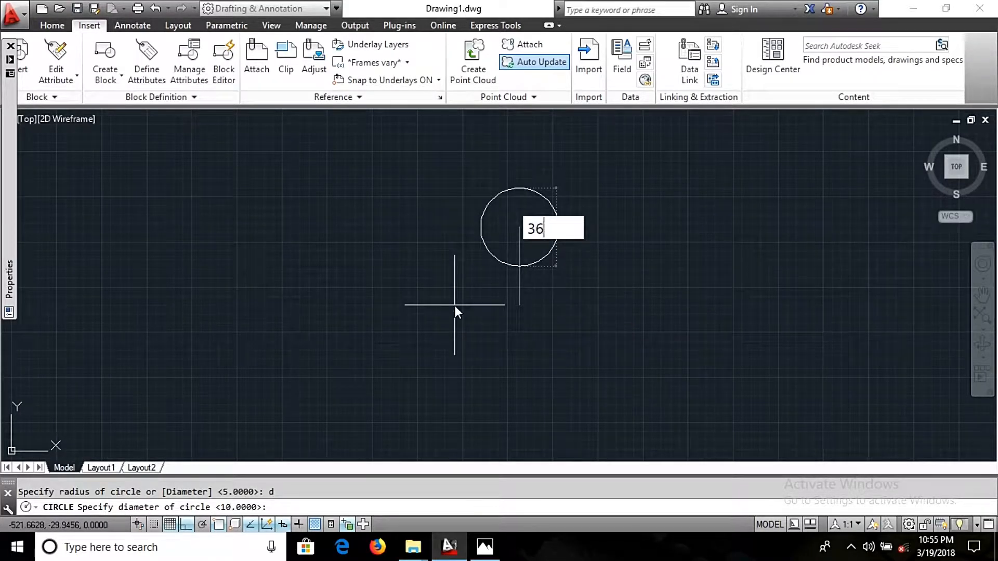
pyautogui.press('Return')
# Step: Draw a circle with a diameter of 58 concentric with the lower flange's hole circle
pyautogui.write('c')
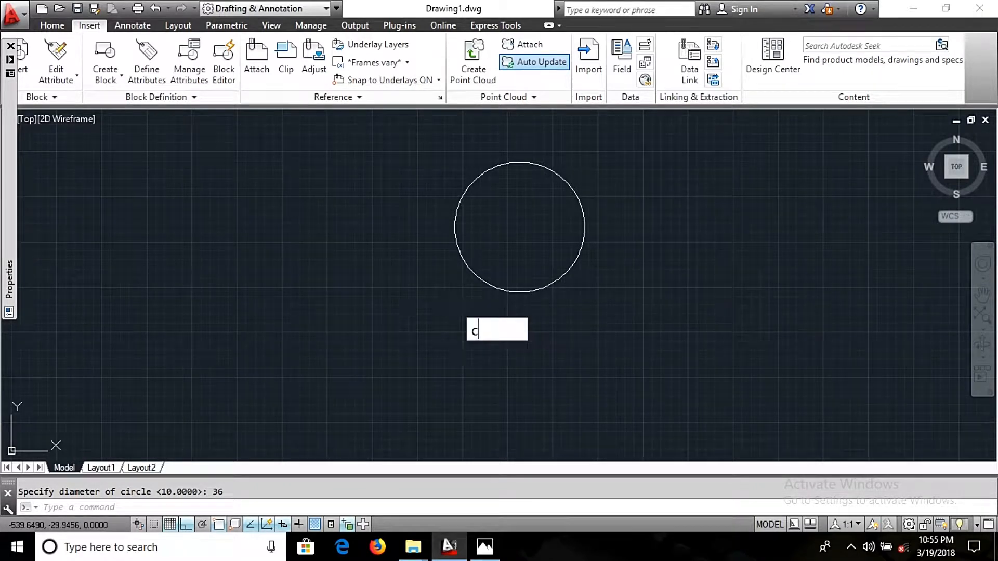
pyautogui.press('Return')
pyautogui.click(455, 305)
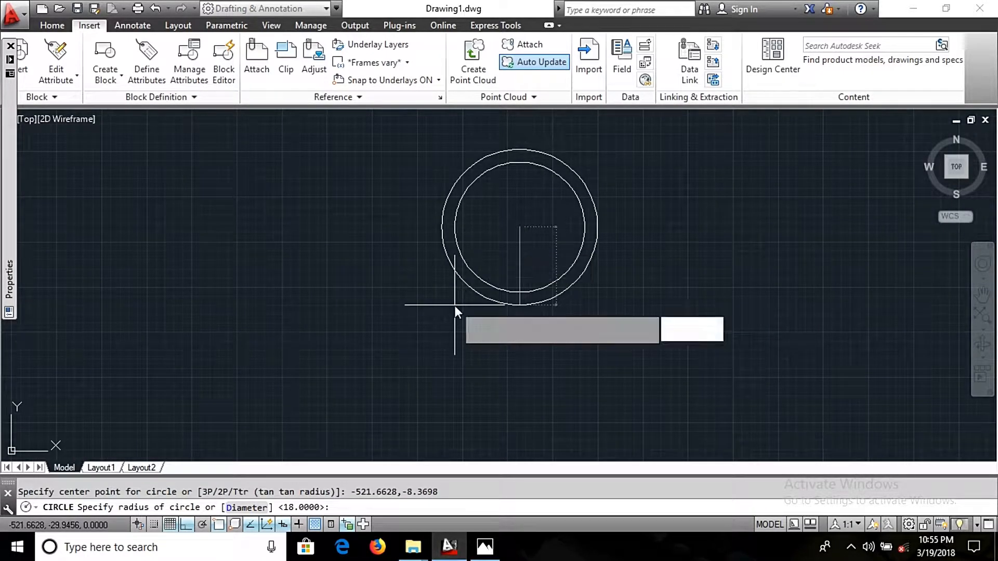
pyautogui.write('d')
pyautogui.press('Return')
pyautogui.write('58')
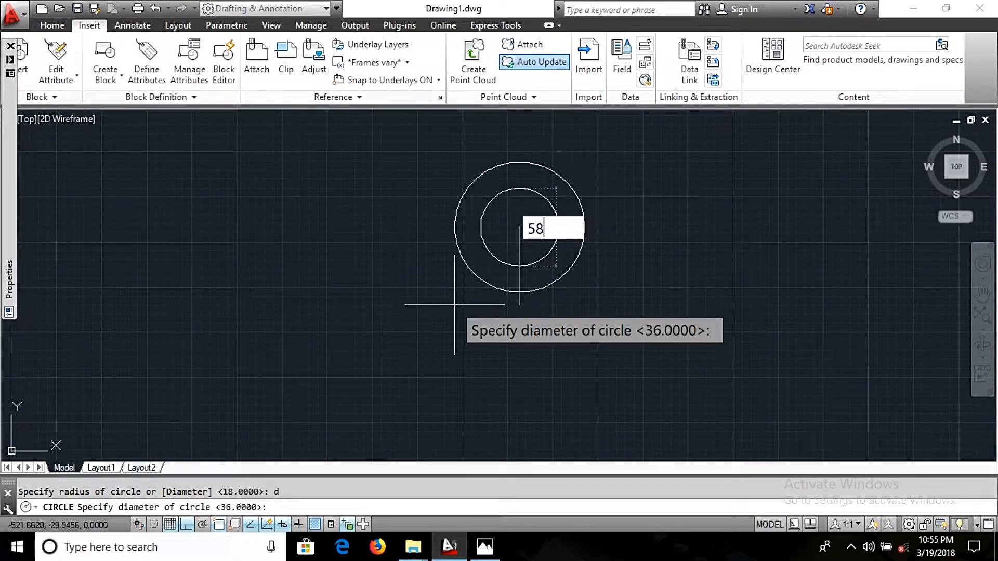
pyautogui.press('Return')
pyautogui.scroll(-3, 530, 334)
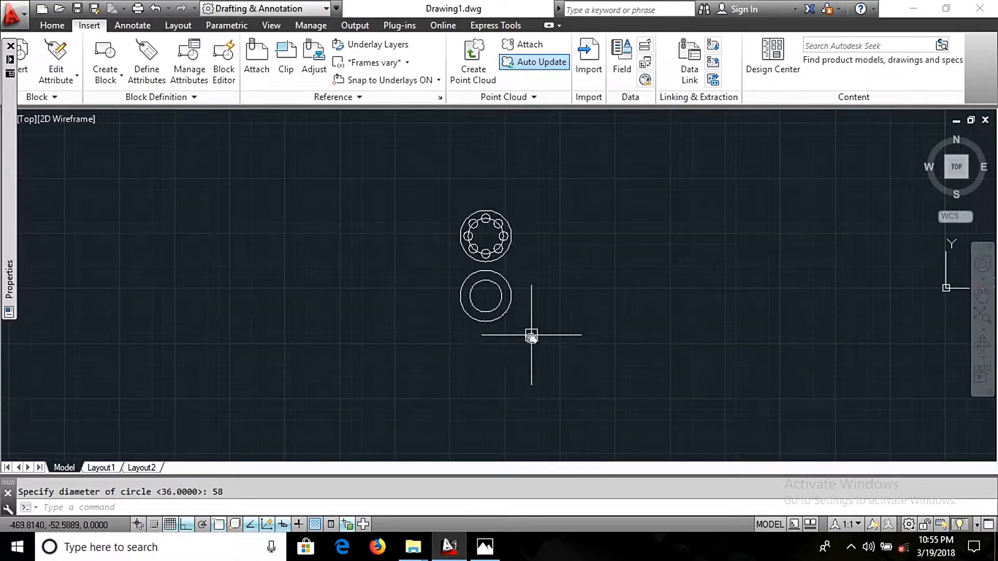
# Step: Examine the lower flange's hole count, hole diameter and hole positions in the Housing reference image
pyautogui.hotkey('alt', 'Tab')
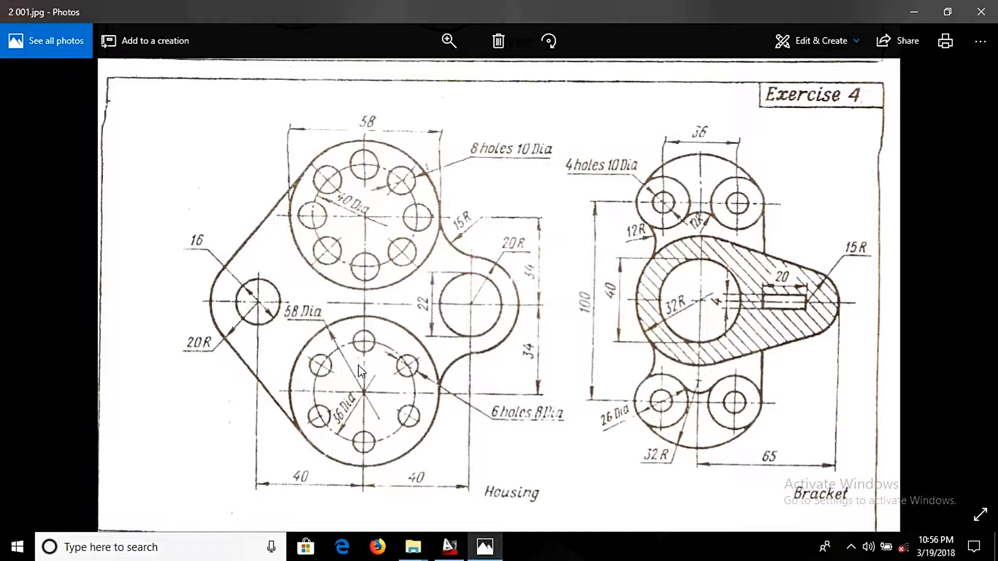
pyautogui.hotkey('alt', 'Tab')
pyautogui.hotkey('alt', 'Tab')
pyautogui.hotkey('alt', 'Tab')
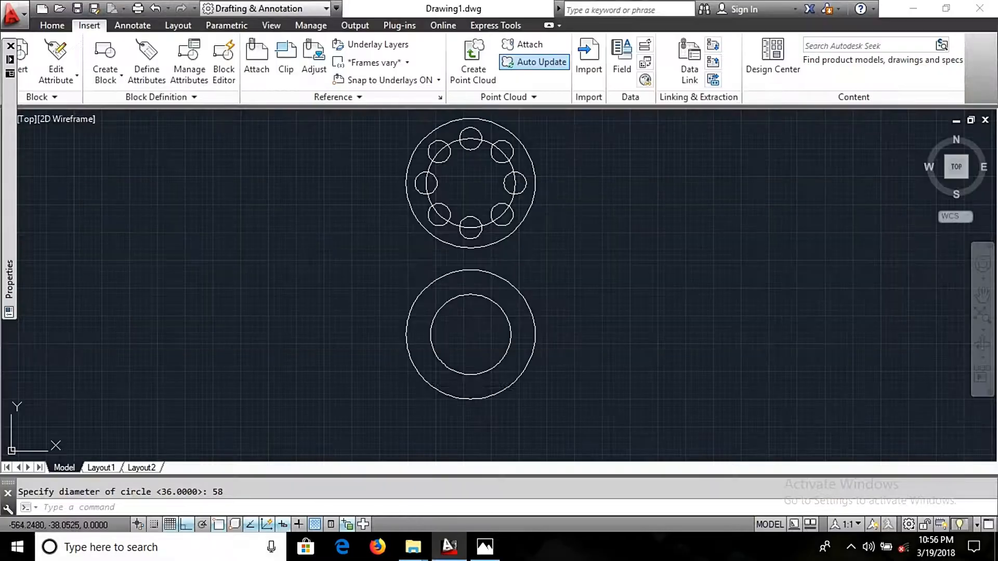
pyautogui.write('c')
pyautogui.press('Return')
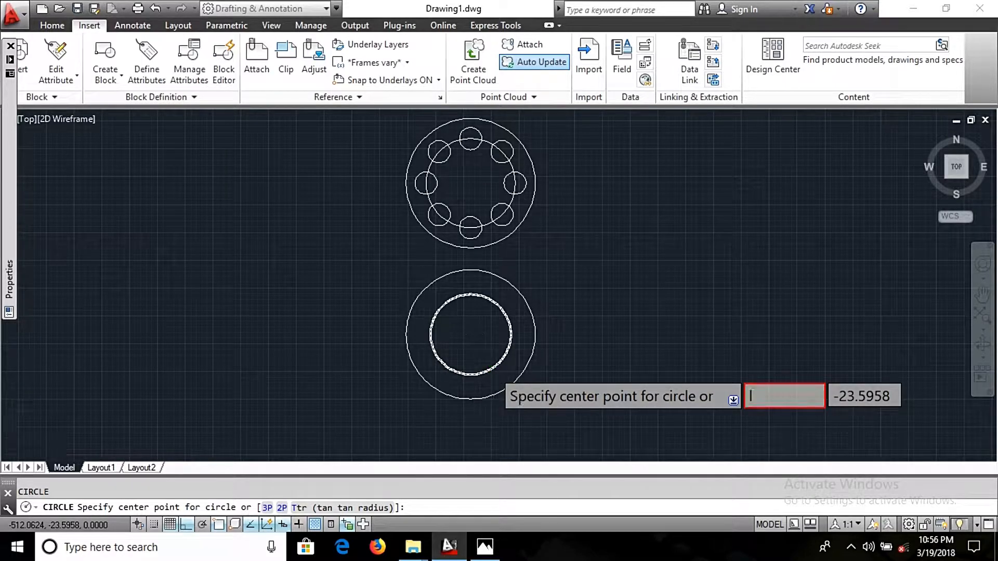
pyautogui.press('Escape')
# Step: Draw a horizontal construction line from the lower flange's centre to the right, extending past its outer circle
pyautogui.press('Return')
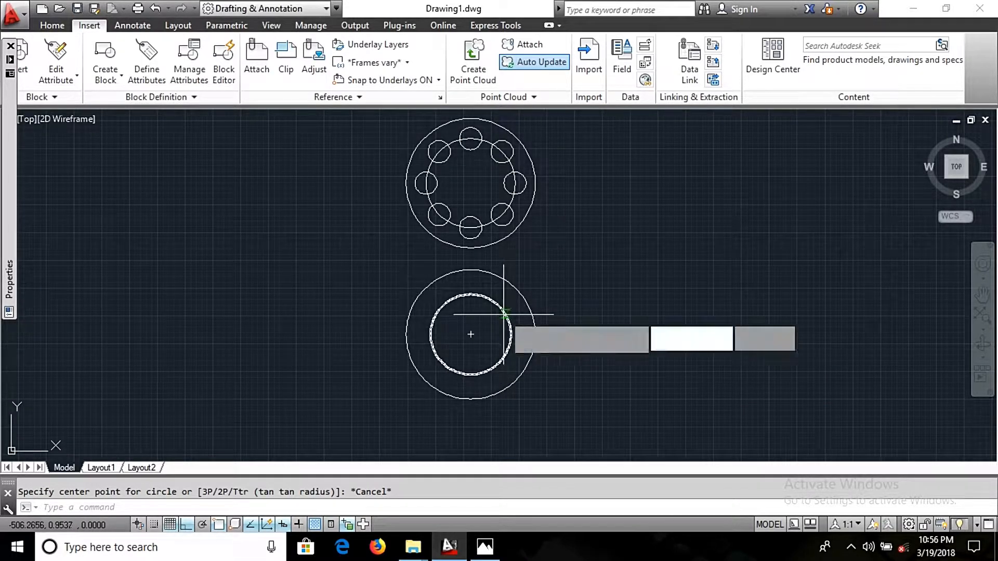
pyautogui.scroll(2, 442, 372)
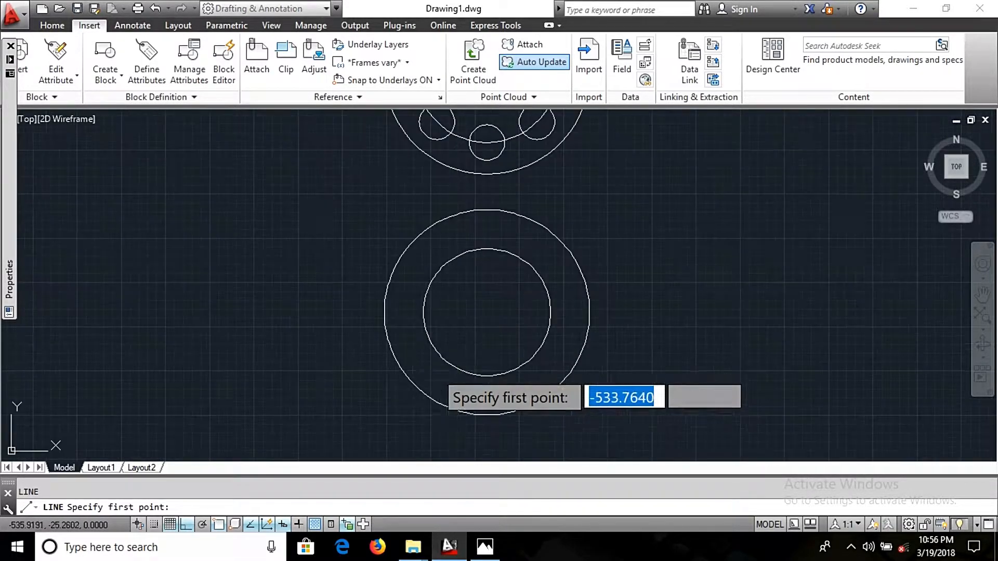
pyautogui.click(487, 312)
pyautogui.click(793, 312)
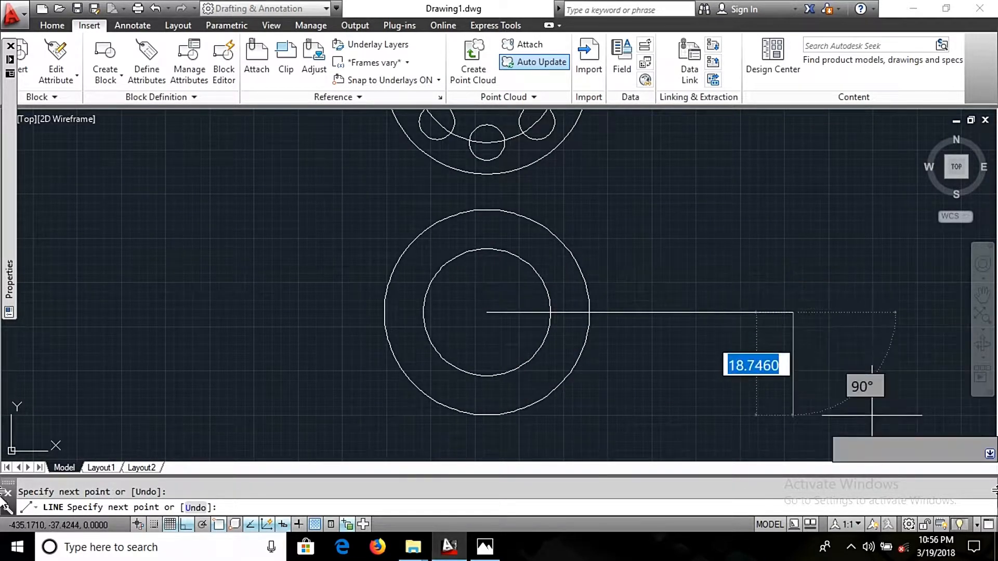
pyautogui.press('Escape')
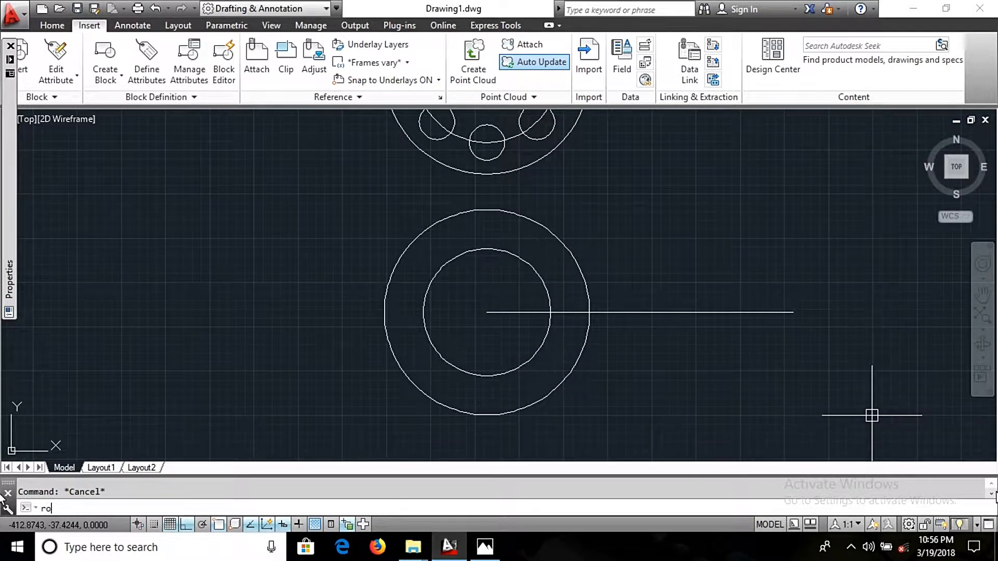
# Step: Rotate a copy of the horizontal construction line by 45 degrees about the lower flange's centre, keeping the original line
pyautogui.press('Return')
pyautogui.click(664, 312)
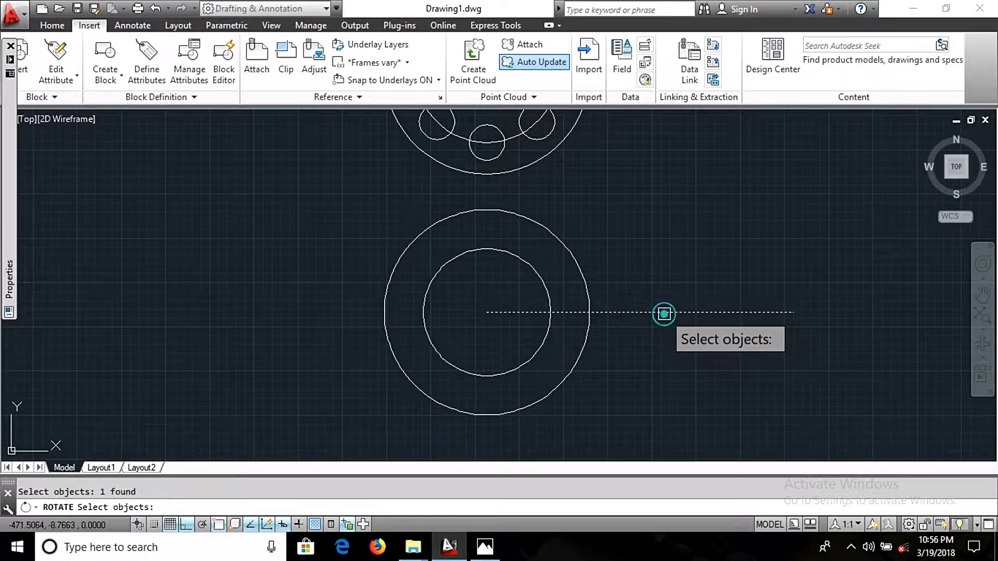
pyautogui.press('Return')
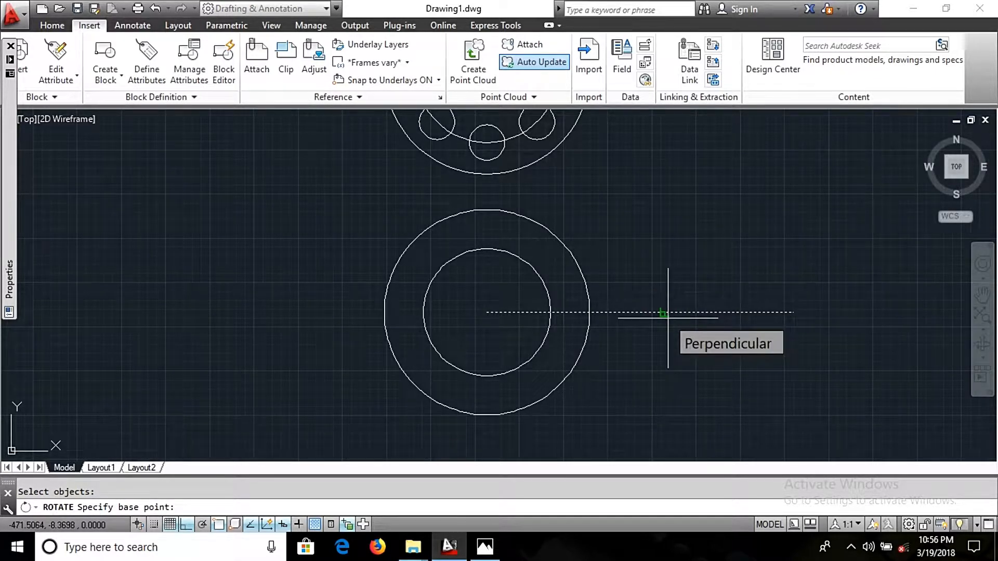
pyautogui.click(486, 313)
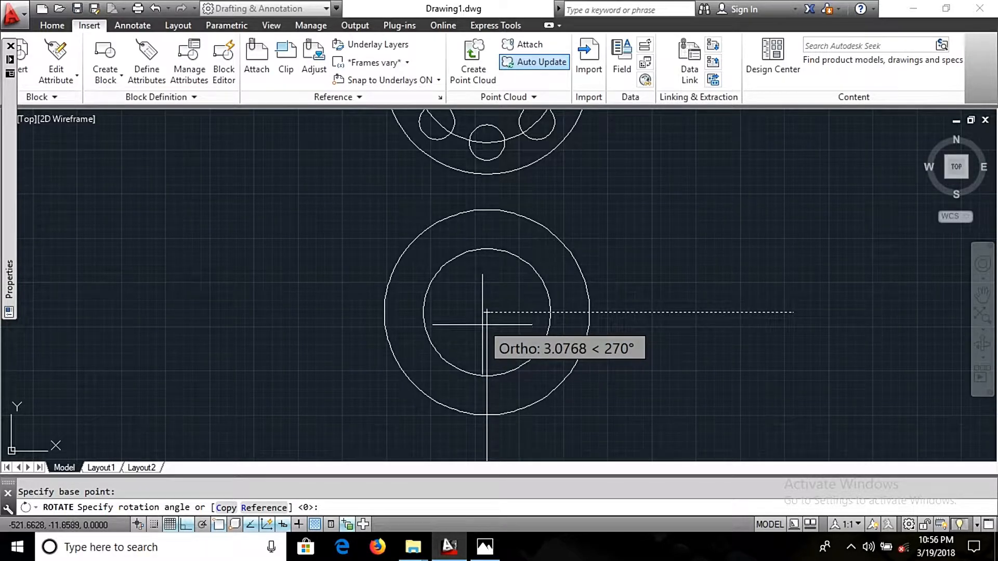
pyautogui.write('4')
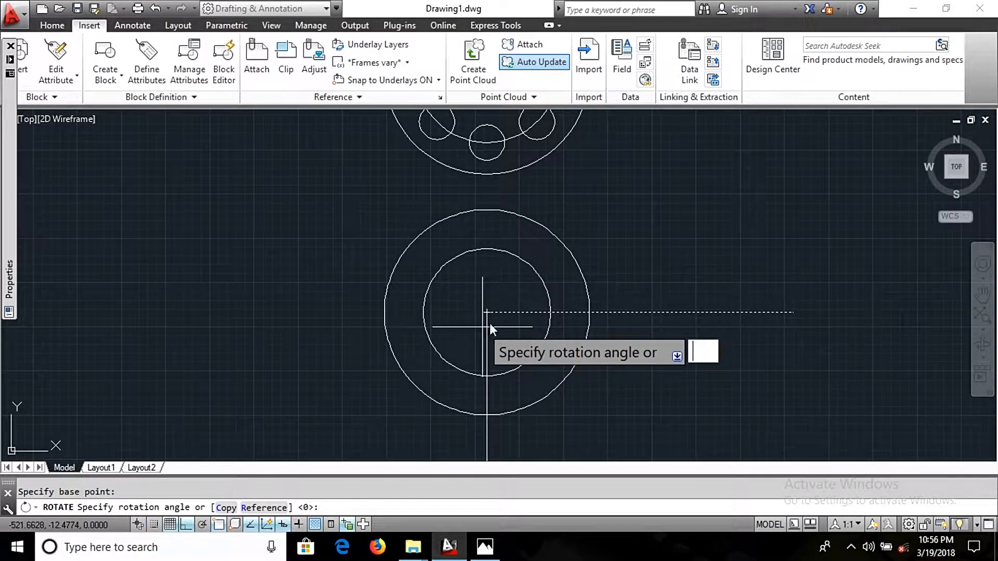
pyautogui.write('c')
pyautogui.press('Return')
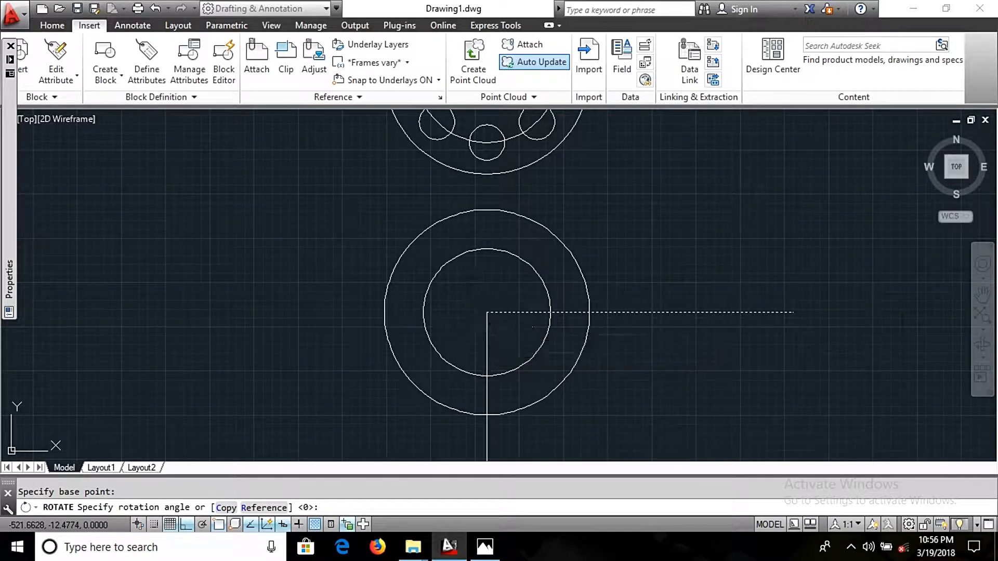
pyautogui.write('45')
pyautogui.press('Return')
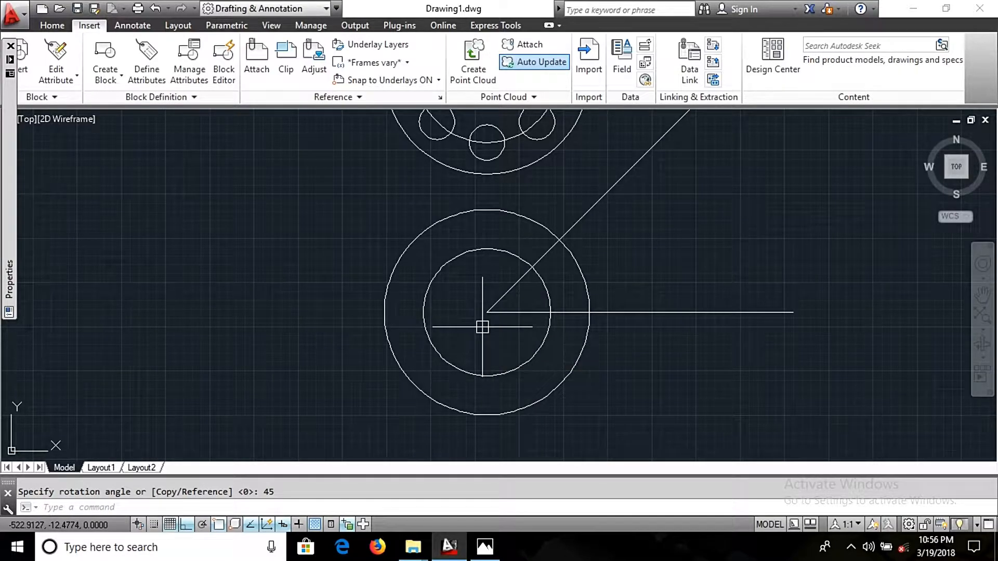
# Step: Draw an 8-diameter circle centred where the 45-degree construction line crosses the lower flange's hole circle
pyautogui.hotkey('alt', 'Tab')
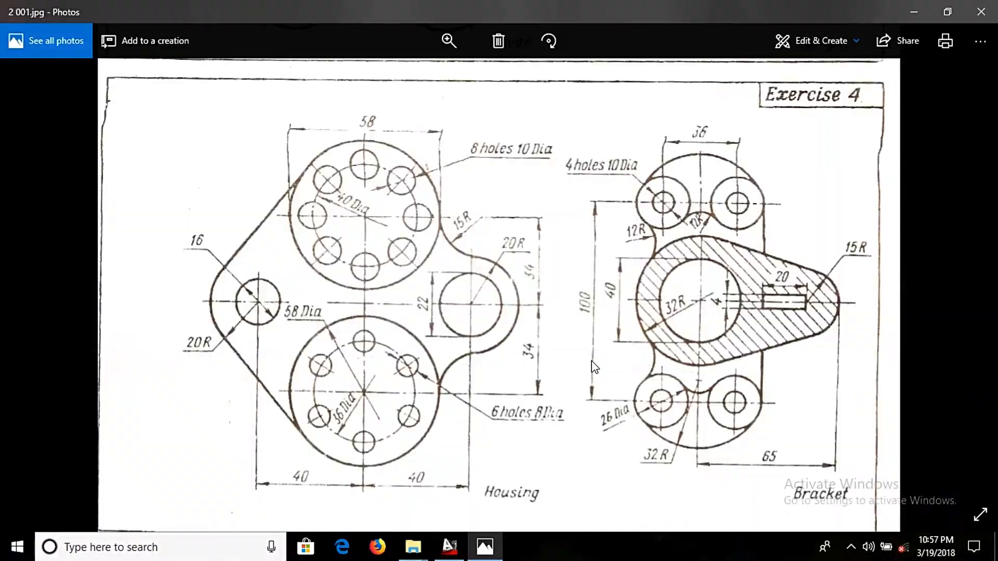
pyautogui.hotkey('alt', 'Tab')
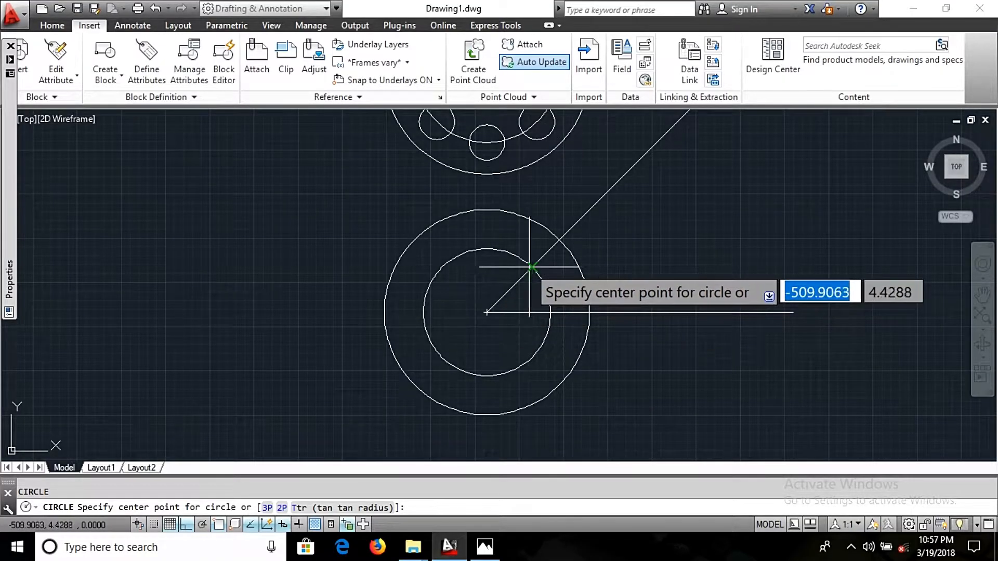
pyautogui.click(530, 268)
pyautogui.hotkey('alt', 'Tab')
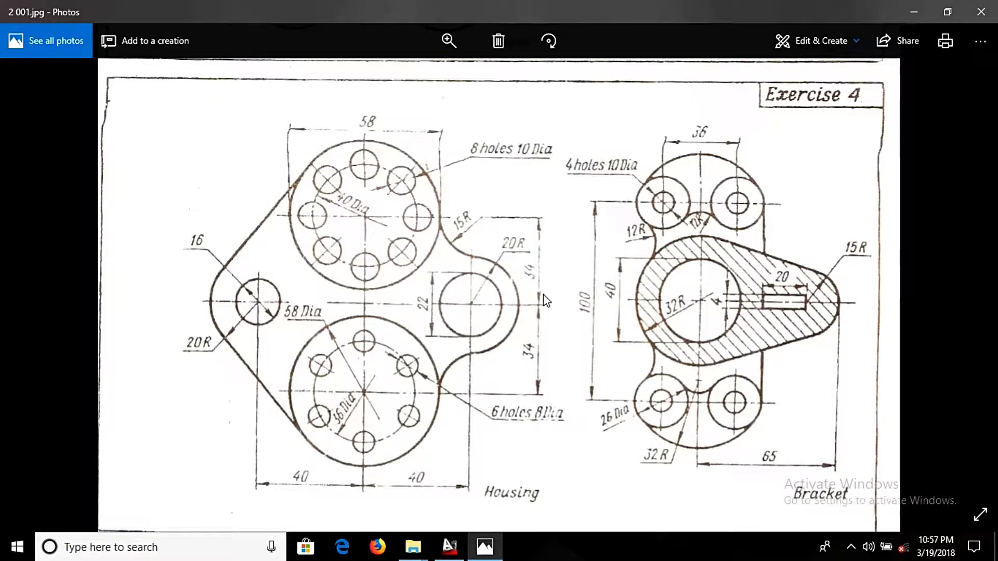
pyautogui.hotkey('alt', 'Tab')
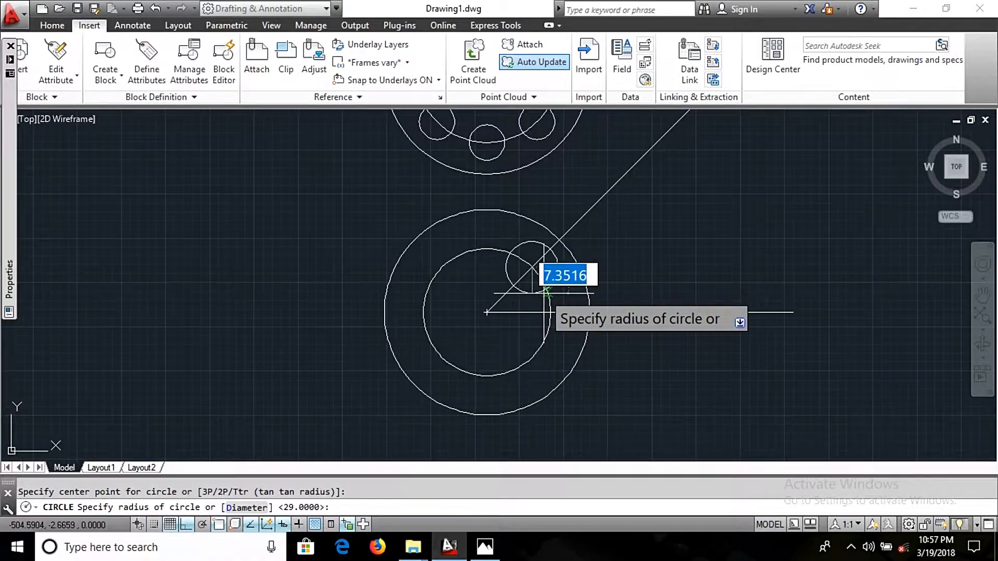
pyautogui.write('d')
pyautogui.press('Return')
pyautogui.write('8')
pyautogui.press('Return')
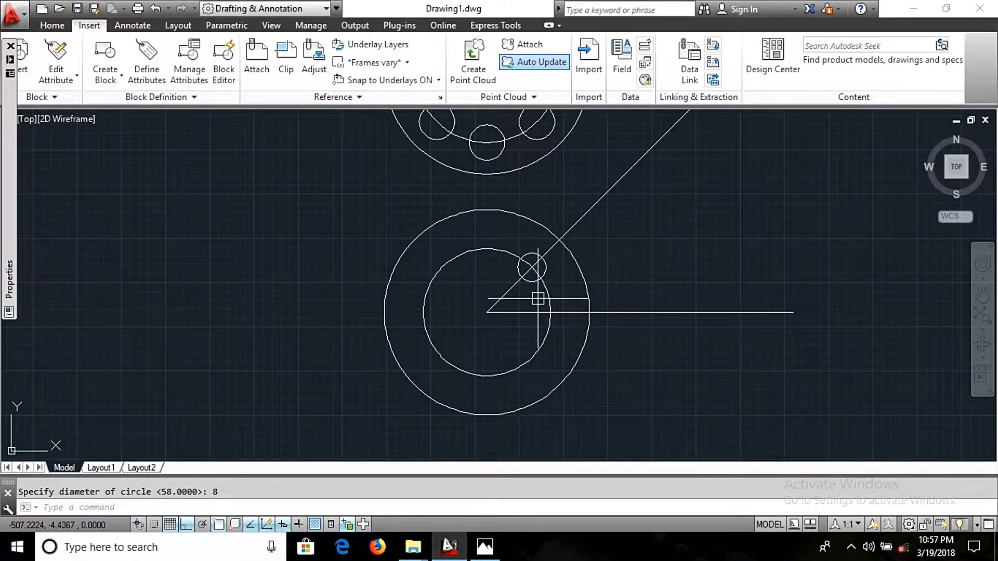
# Step: Erase the horizontal and the 45-degree construction lines from the lower flange
pyautogui.scroll(2, 541, 286)
pyautogui.click(773, 400)
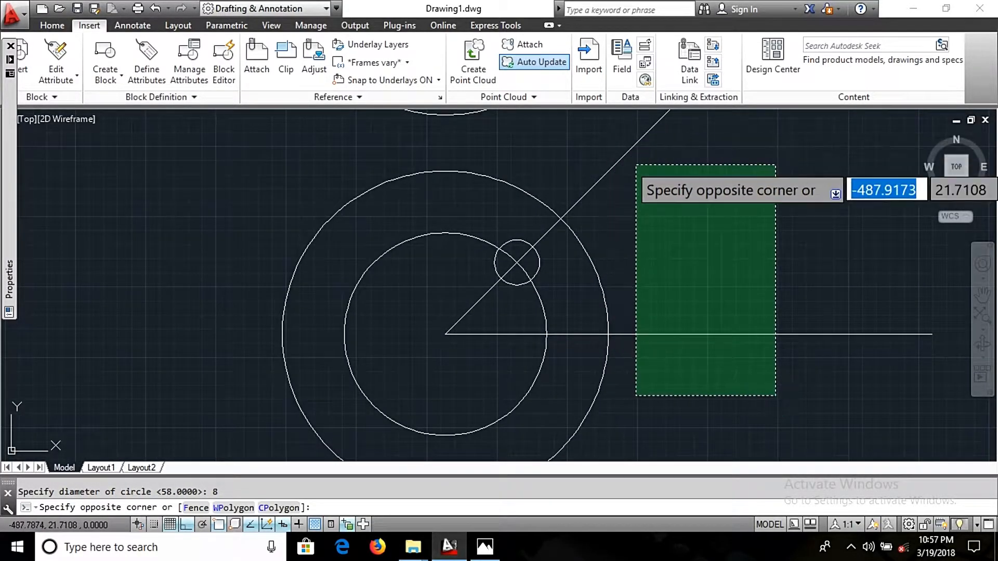
pyautogui.click(632, 140)
pyautogui.press('Delete')
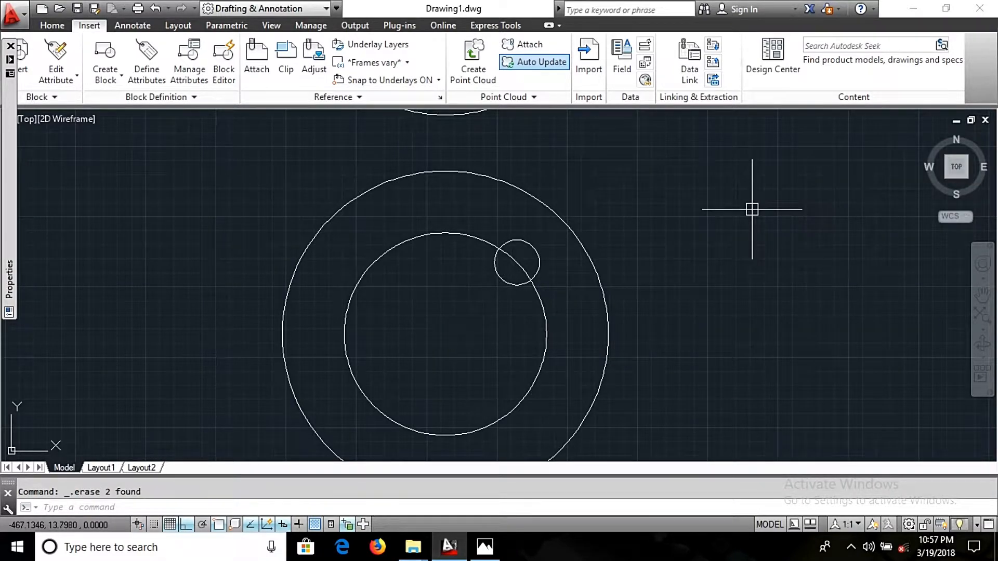
pyautogui.scroll(-2, 753, 207)
# Step: Create a polar array of the 8-diameter hole about the lower flange's centre, with 6 rotated items filling 360 degrees
pyautogui.hotkey('alt', 'Tab')
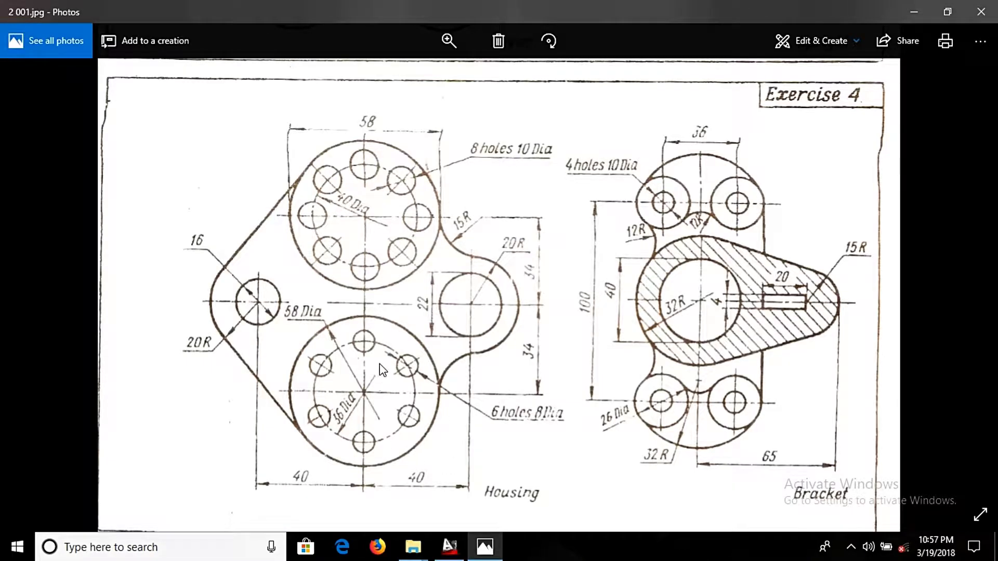
pyautogui.hotkey('alt', 'Tab')
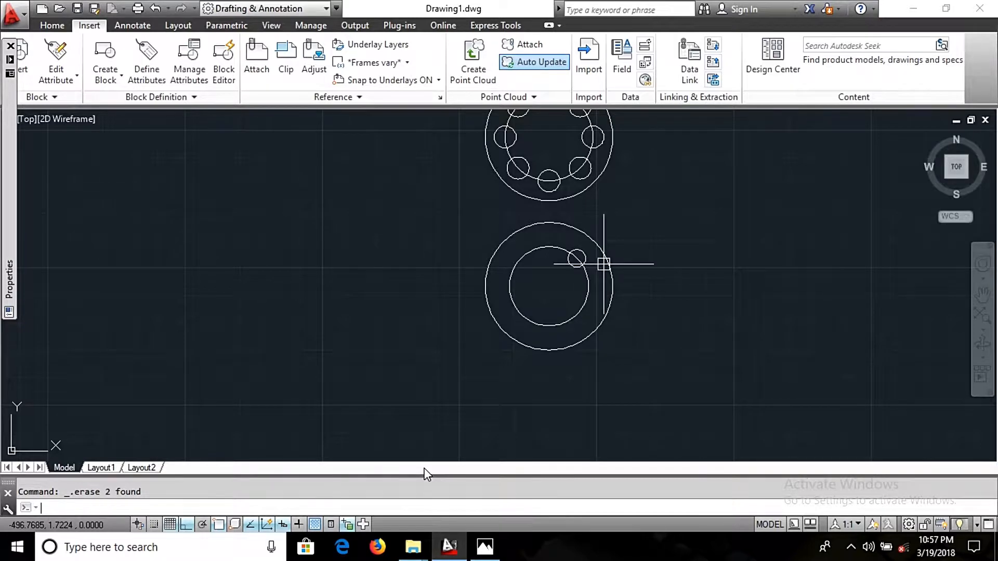
pyautogui.write('-ar')
pyautogui.press('Return')
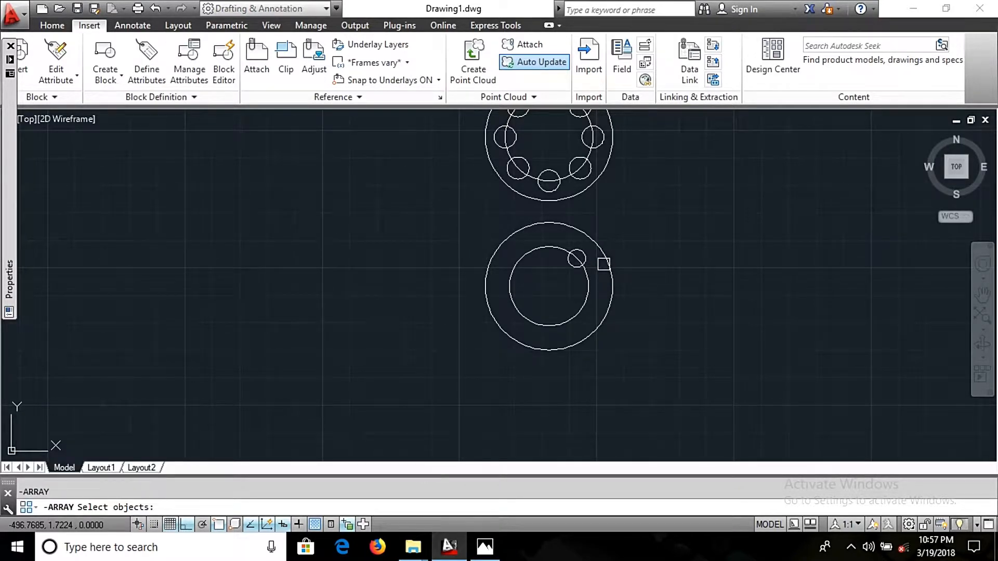
pyautogui.scroll(4, 325, 364)
pyautogui.moveTo(867, 158); pyautogui.dragTo(625, 286, button='middle')
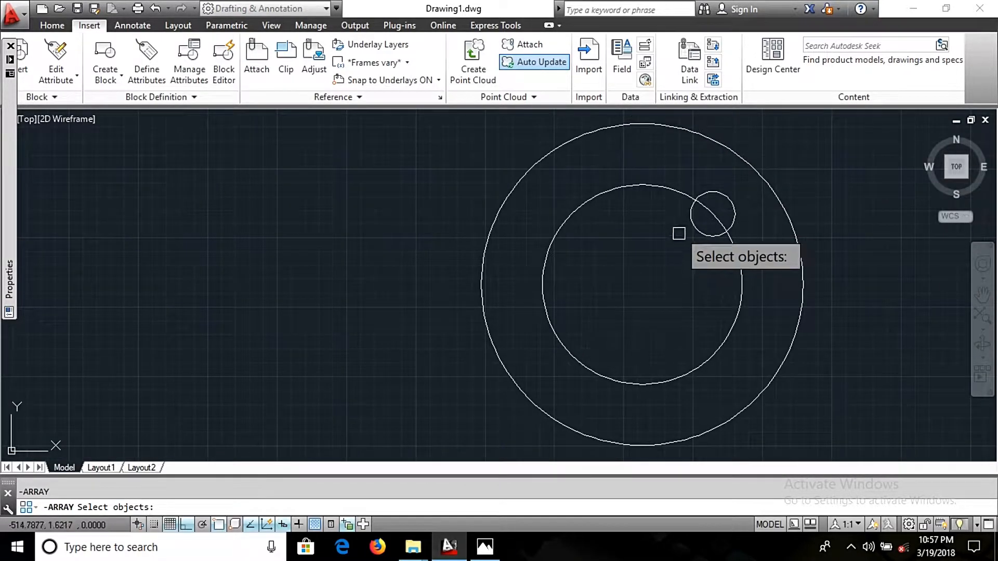
pyautogui.click(691, 221)
pyautogui.press('Return')
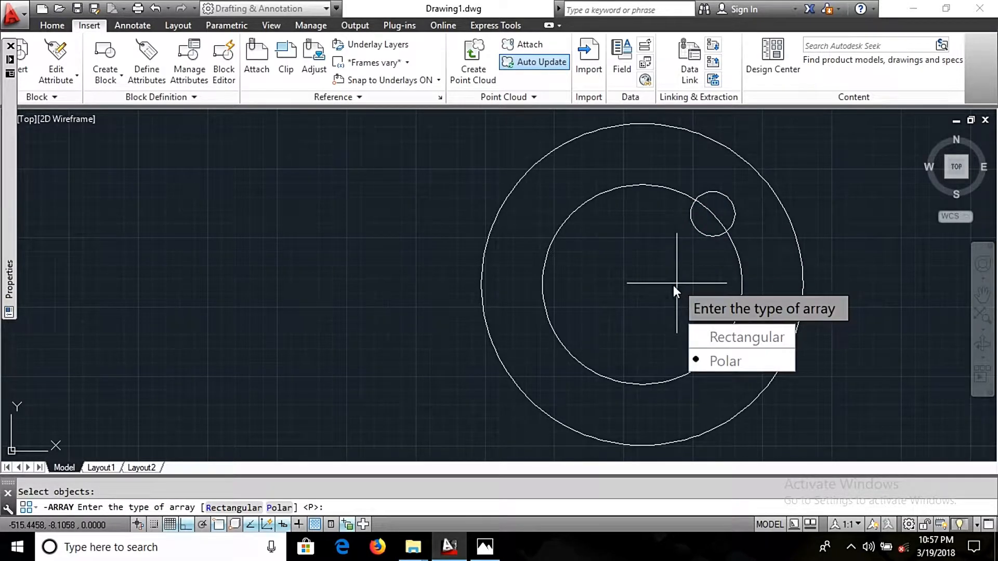
pyautogui.click(715, 361)
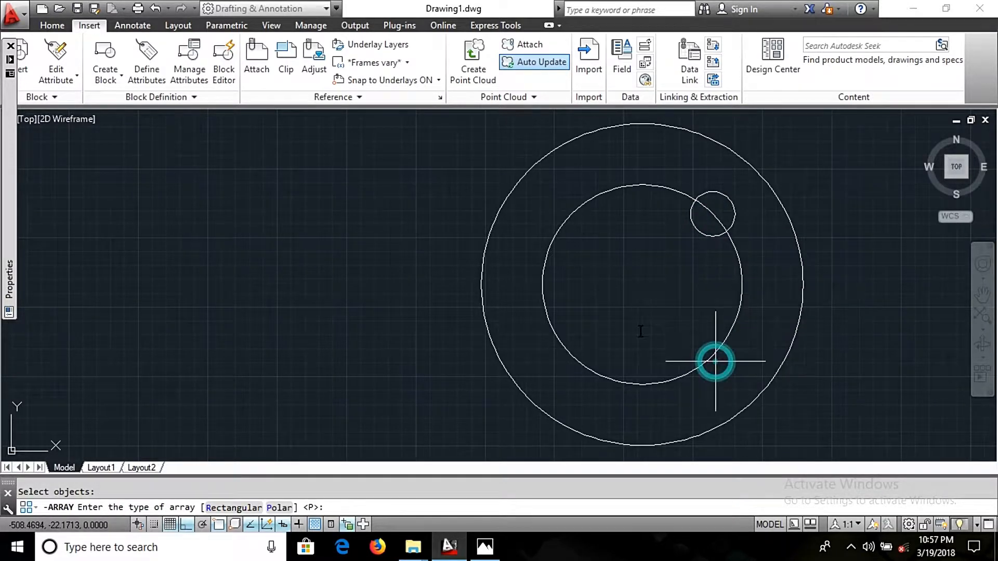
pyautogui.click(642, 284)
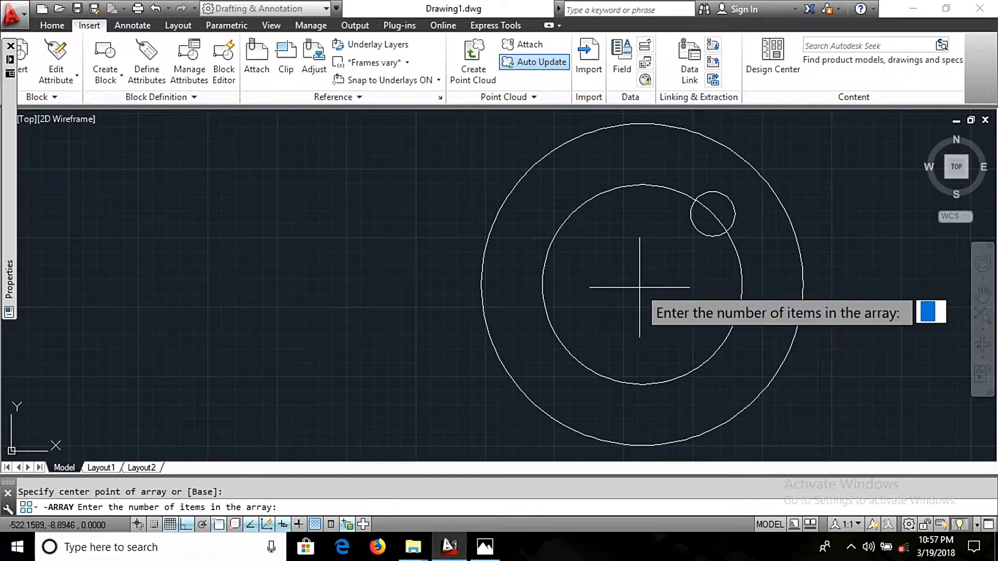
pyautogui.hotkey('alt', 'Tab')
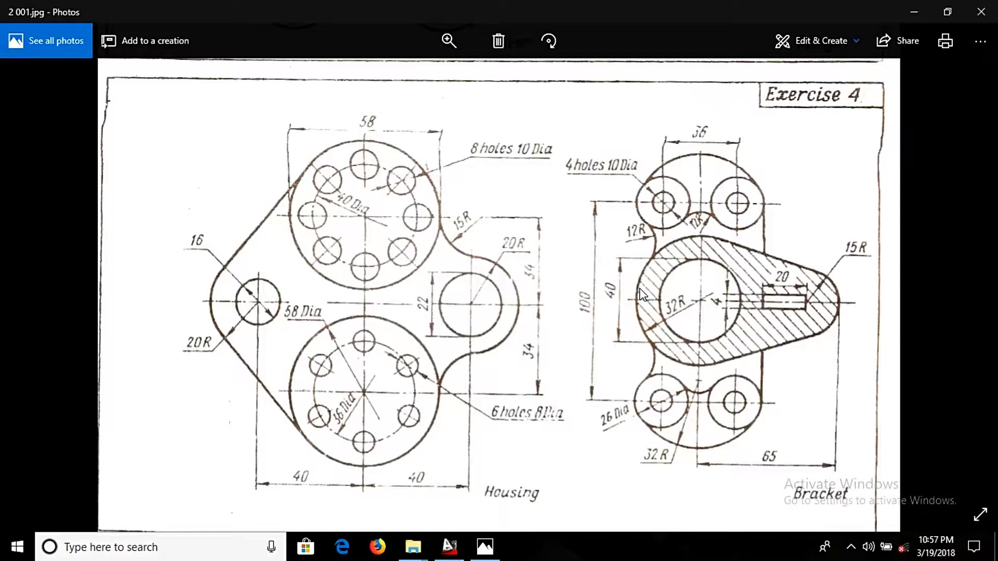
pyautogui.hotkey('alt', 'Tab')
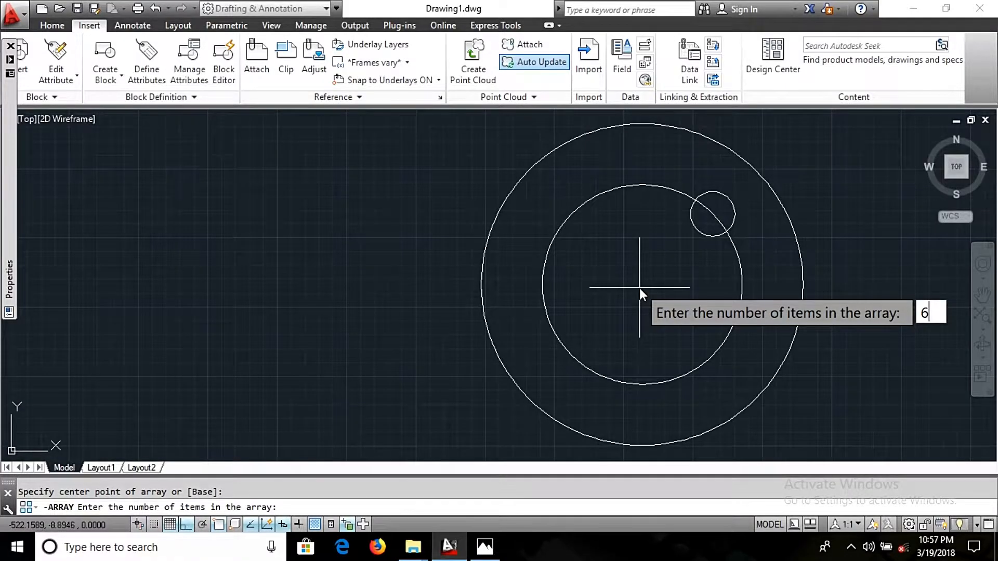
pyautogui.press('Return')
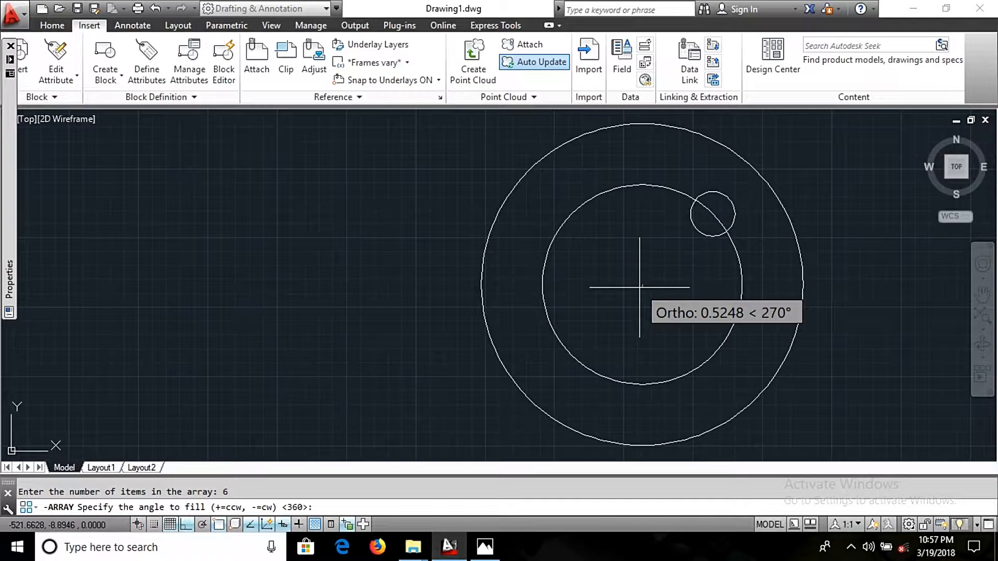
pyautogui.press('Return')
pyautogui.press('Return')
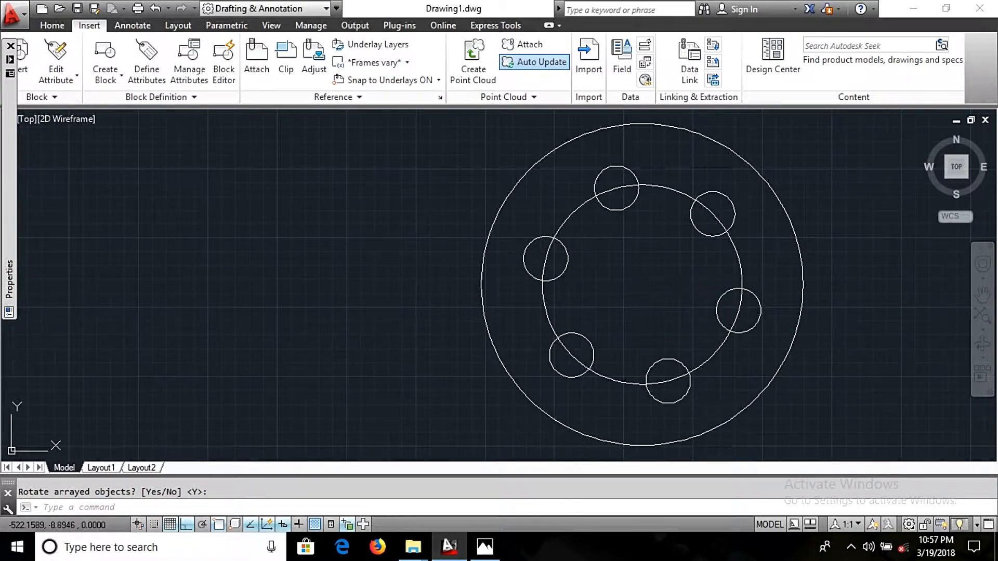
# Step: Draw a 22-diameter circle centred at an offset of 40,35 from the lower flange's centre, for the right-hand boss hole
pyautogui.hotkey('alt', 'Tab')
pyautogui.hotkey('alt', 'Tab')
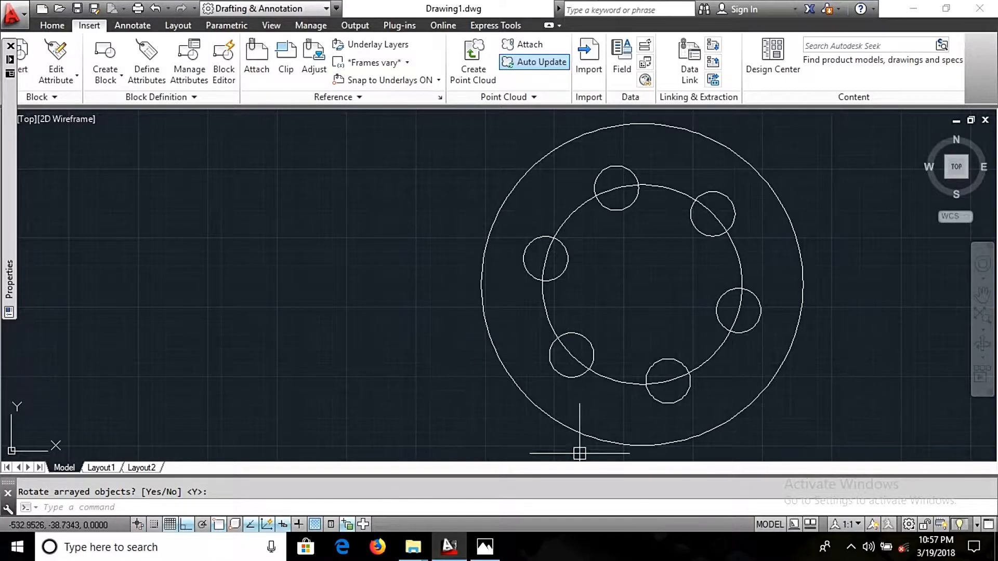
pyautogui.hotkey('alt', 'Tab')
pyautogui.hotkey('alt', 'Tab')
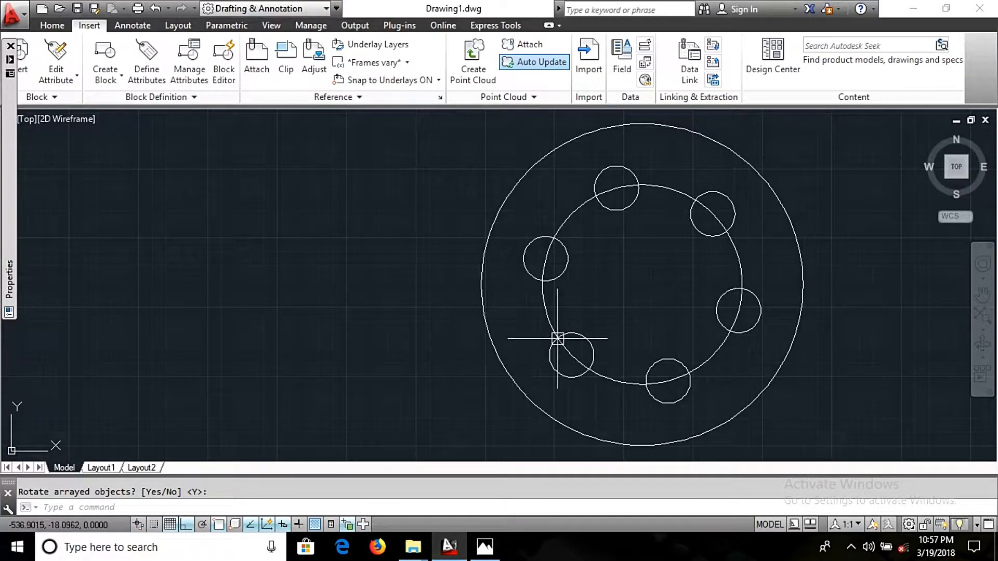
pyautogui.moveTo(558, 338)
pyautogui.mouseDown(button='middle')
pyautogui.moveTo(374, 388)
pyautogui.moveTo(321, 462)
pyautogui.mouseUp(button='middle')
pyautogui.scroll(-5, 468, 343)
pyautogui.scroll(2, 471, 341)
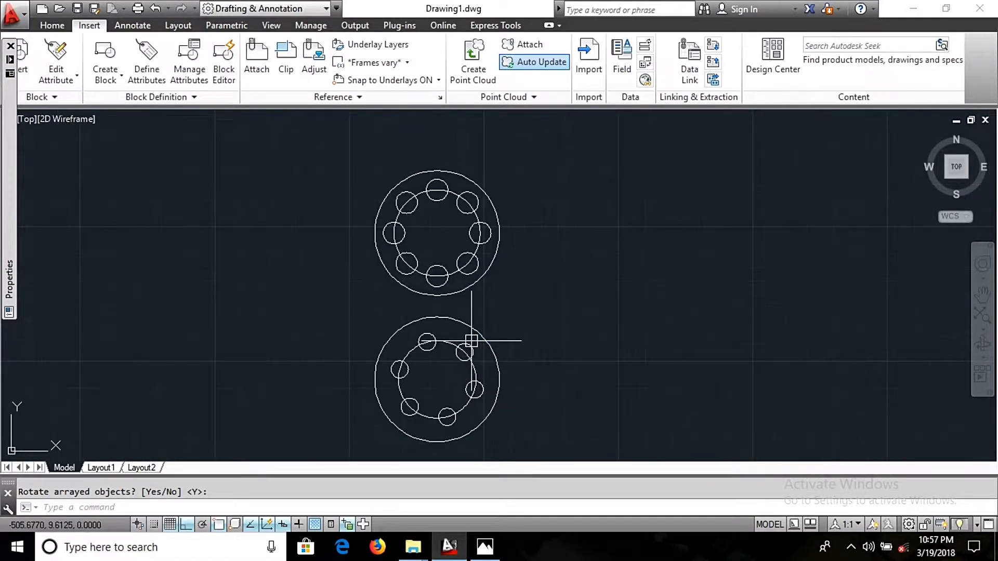
pyautogui.write('c')
pyautogui.press('Return')
pyautogui.write('from')
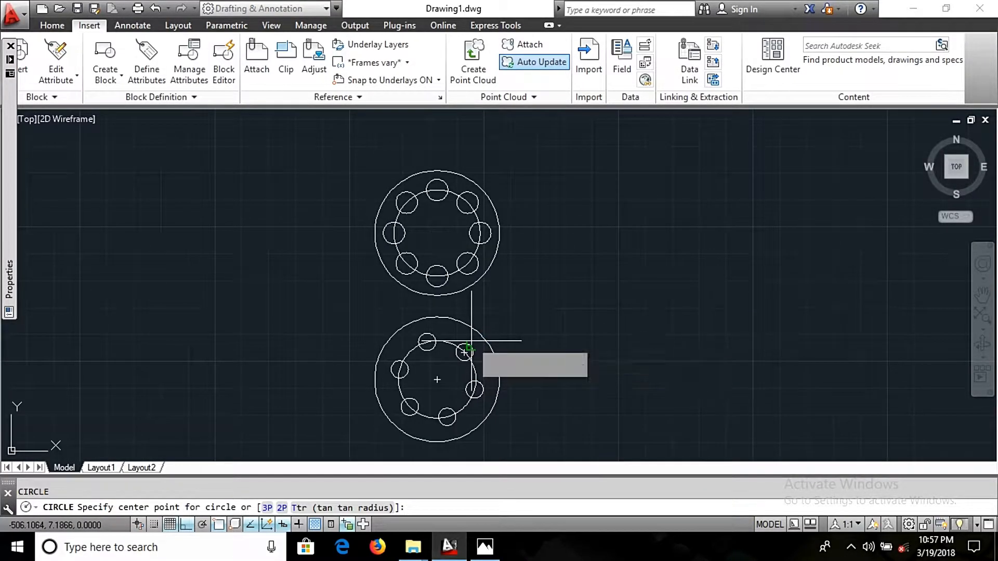
pyautogui.press('Return')
pyautogui.click(437, 380)
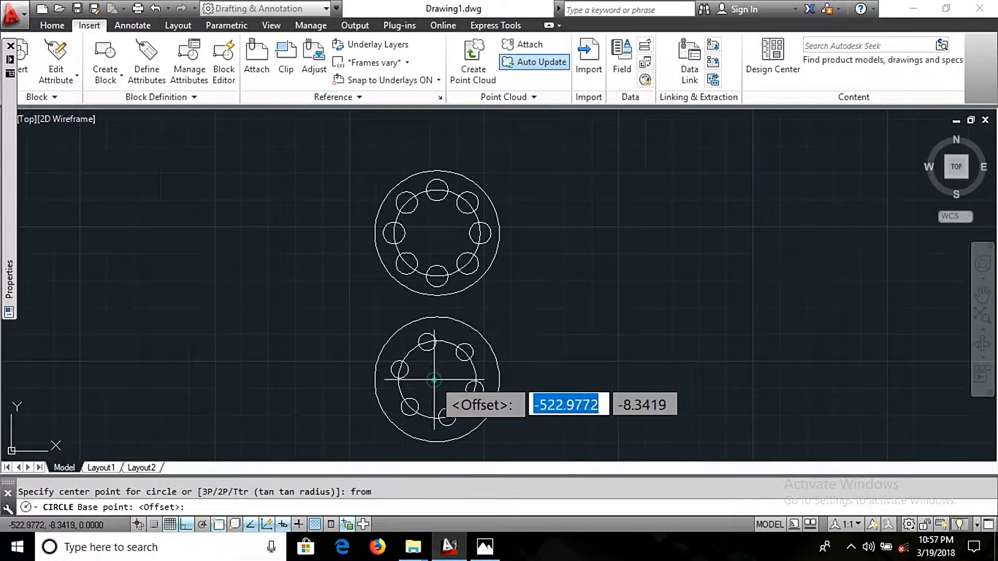
pyautogui.hotkey('alt', 'Tab')
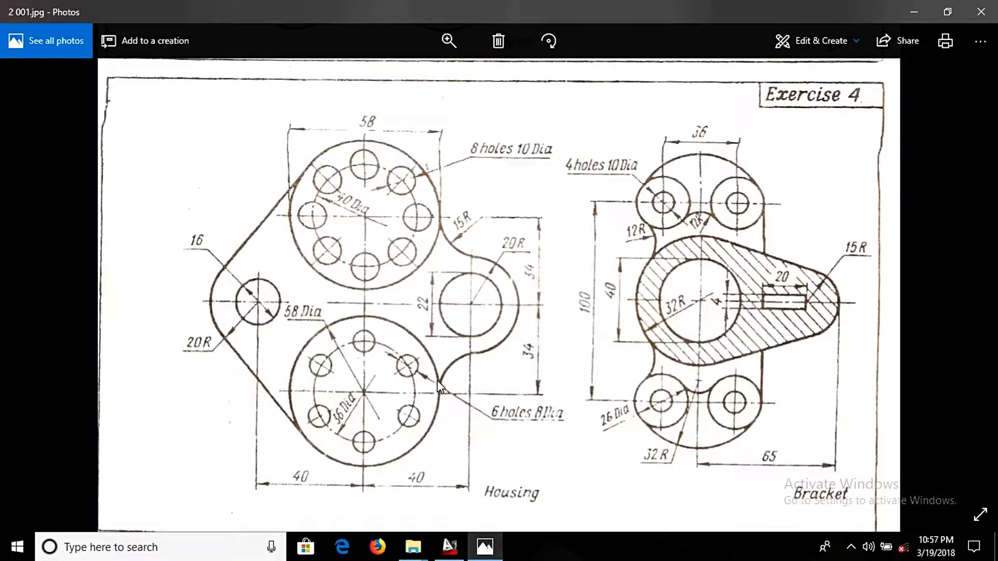
pyautogui.hotkey('alt', 'Tab')
pyautogui.write('40')
pyautogui.press('Return')
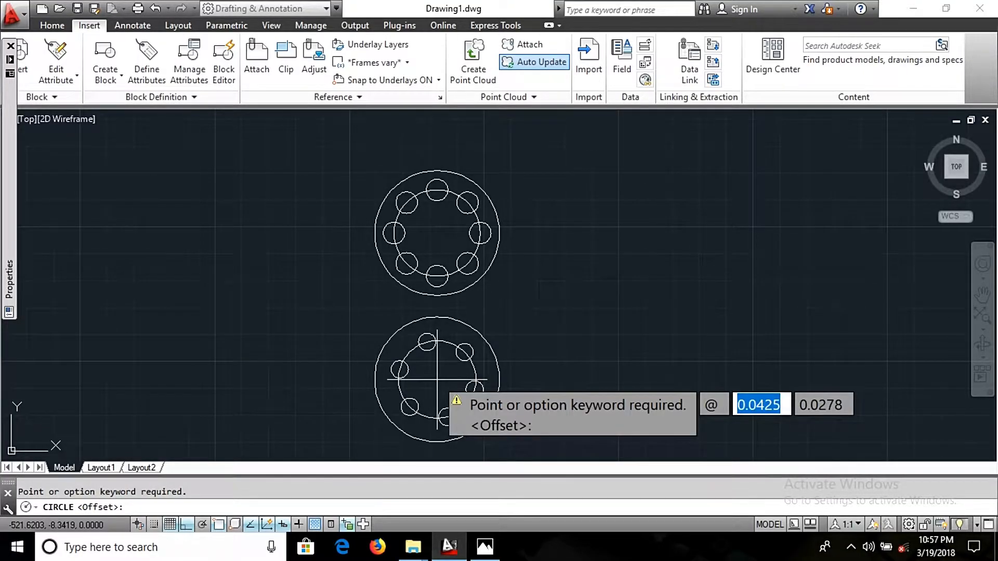
pyautogui.write('40')
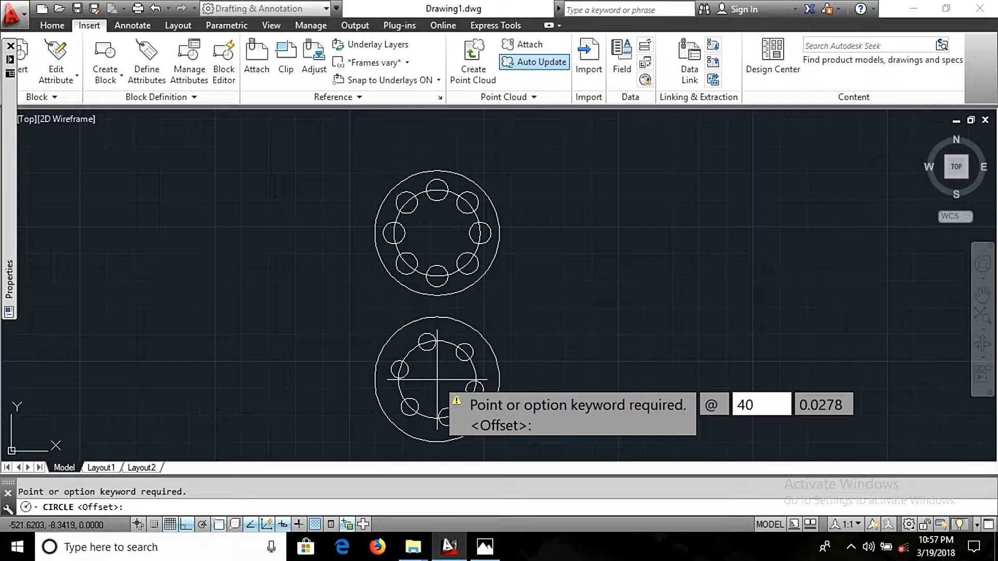
pyautogui.press('Tab')
pyautogui.hotkey('alt', 'Tab')
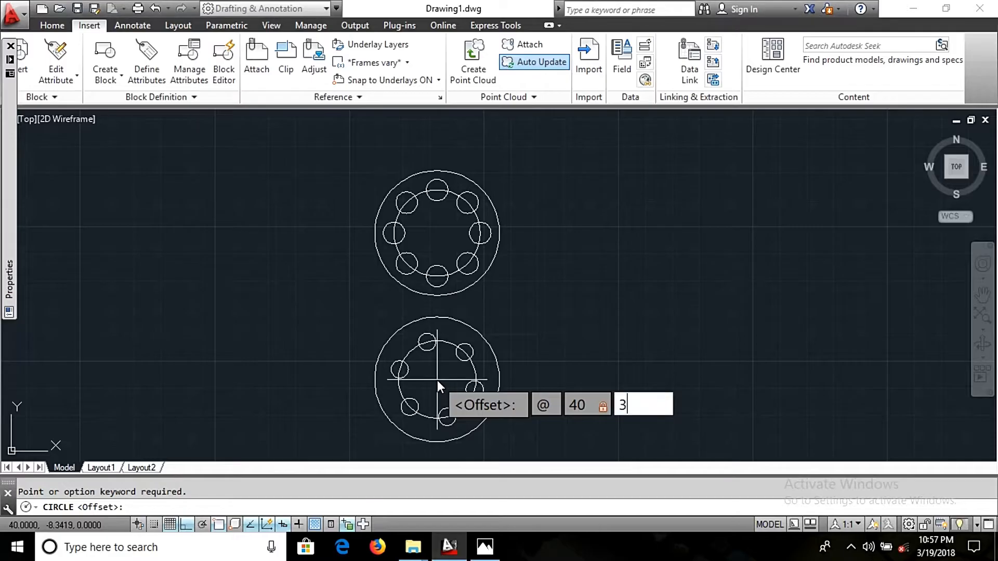
pyautogui.write('5')
pyautogui.press('Return')
pyautogui.write('d')
pyautogui.hotkey('alt', 'Tab')
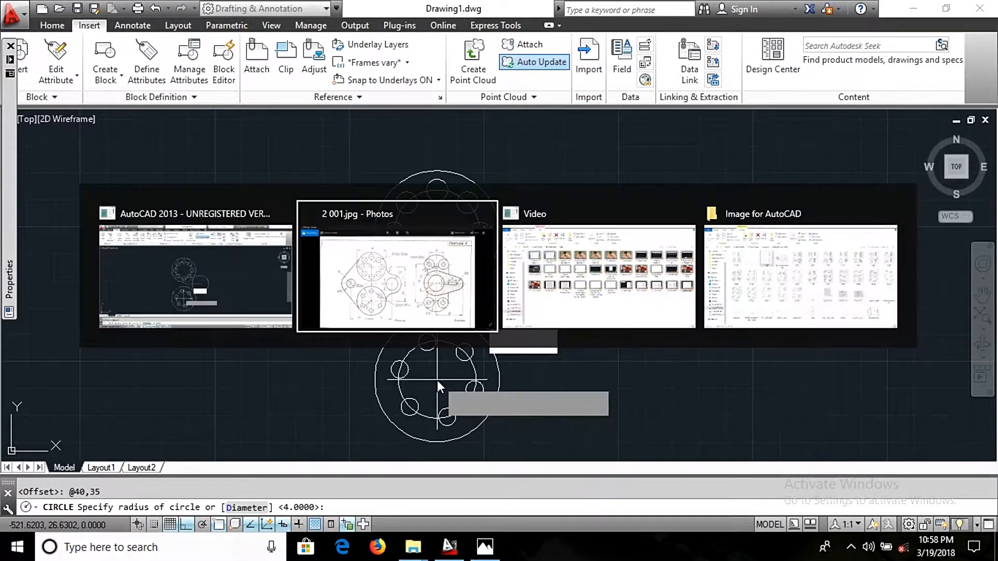
pyautogui.hotkey('alt', 'Tab')
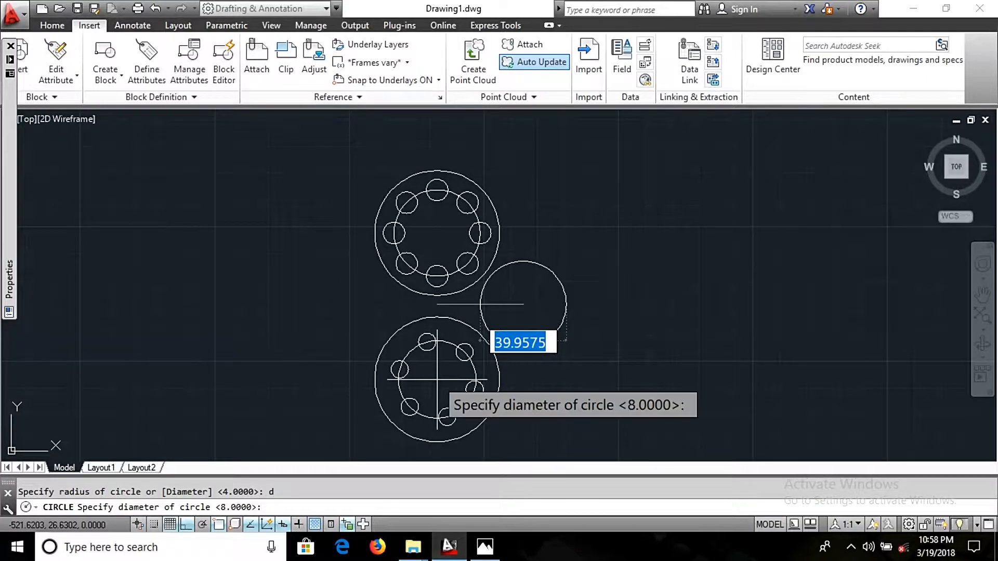
pyautogui.write('22')
pyautogui.press('Return')
# Step: Draw a 20-radius circle concentric with the 22-diameter hole to form the right-hand boss outline
pyautogui.write('16')
pyautogui.press('Return')
pyautogui.hotkey('alt', 'Tab')
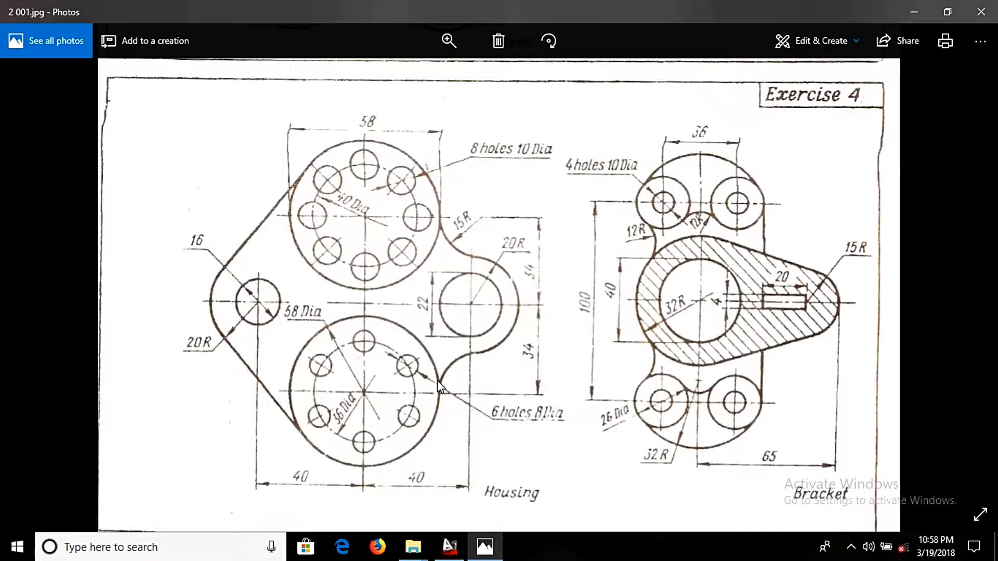
pyautogui.hotkey('alt', 'Tab')
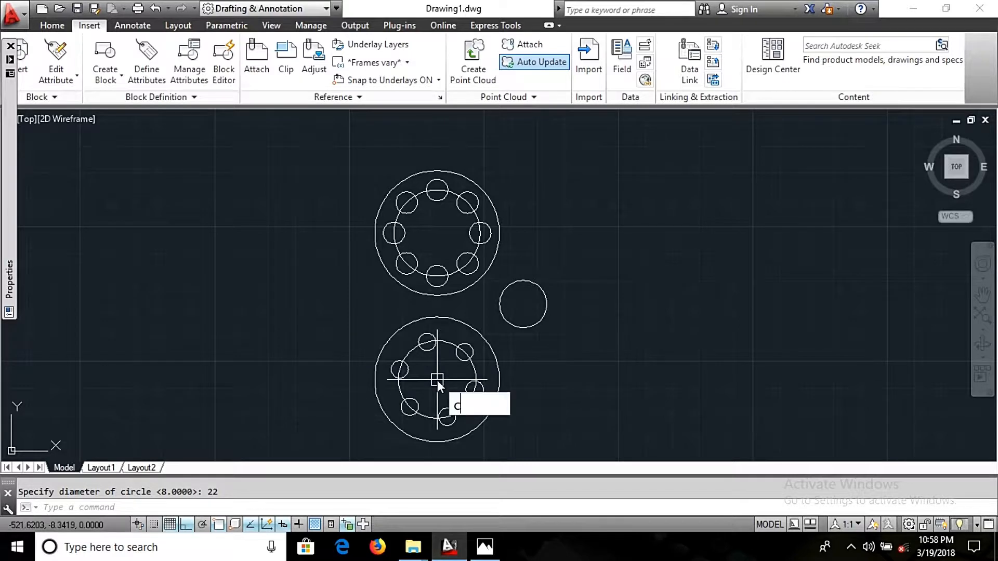
pyautogui.press('Return')
pyautogui.press('Up')
pyautogui.press('Return')
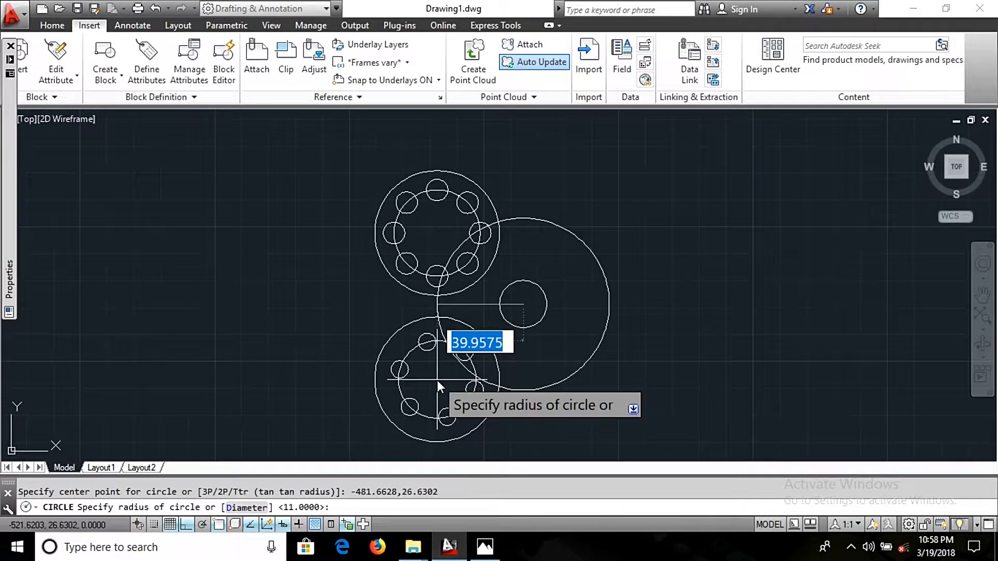
pyautogui.write('20')
pyautogui.press('Return')
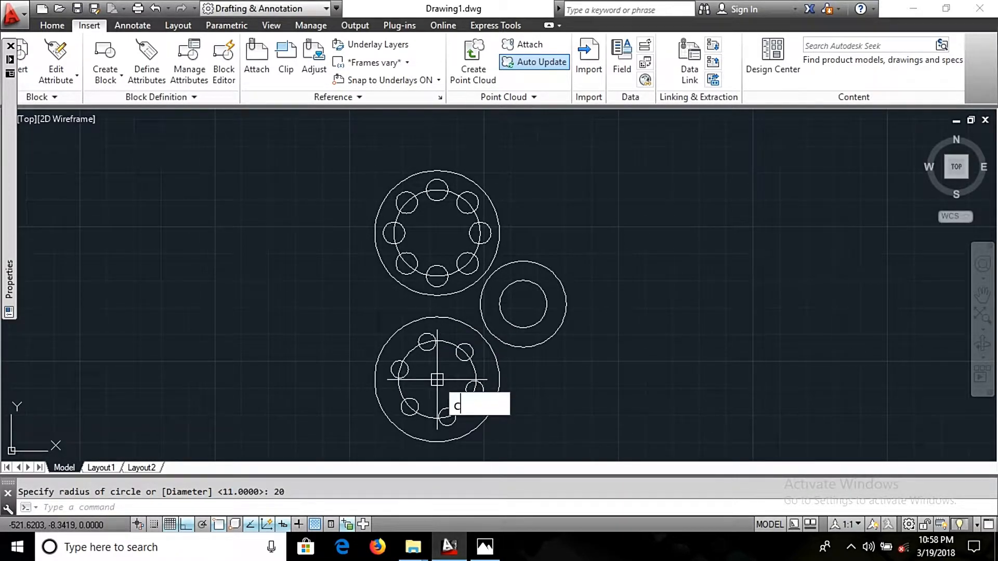
# Step: Draw a 15-radius circle tangent to the right-hand boss and the upper flange's outer circle
pyautogui.hotkey('alt', 'Tab')
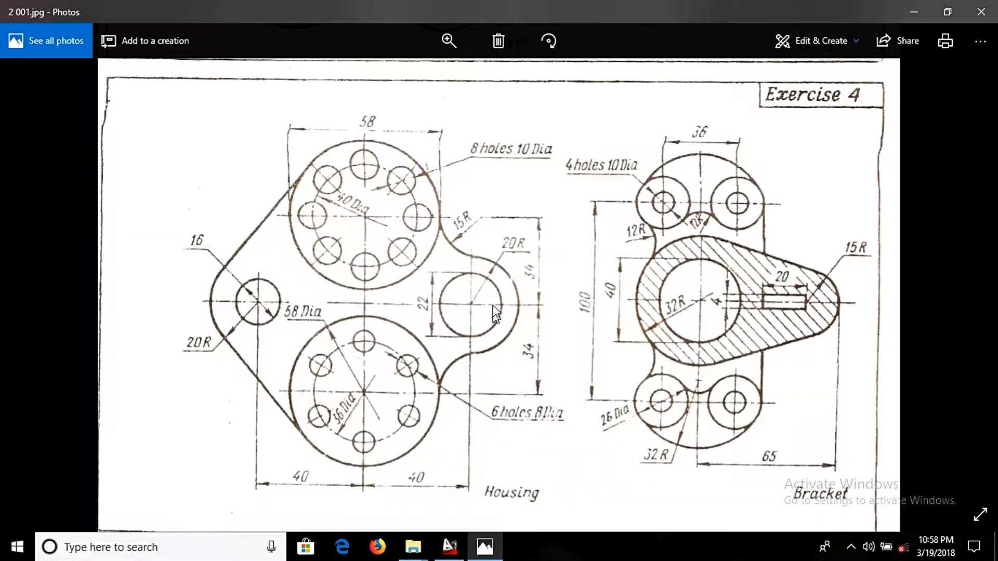
pyautogui.hotkey('alt', 'Tab')
pyautogui.press('Return')
pyautogui.write('t')
pyautogui.press('Return')
pyautogui.click(516, 260)
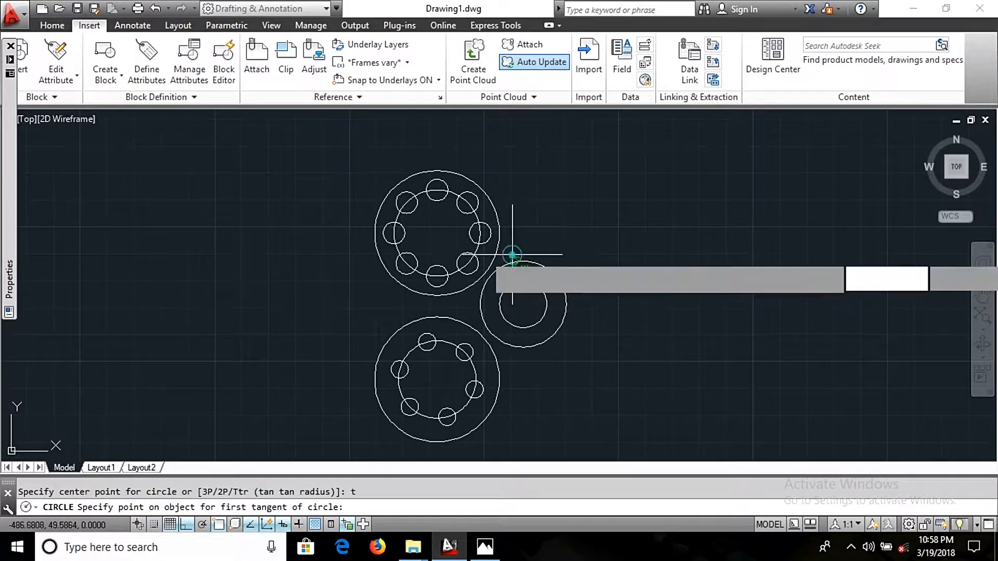
pyautogui.click(501, 246)
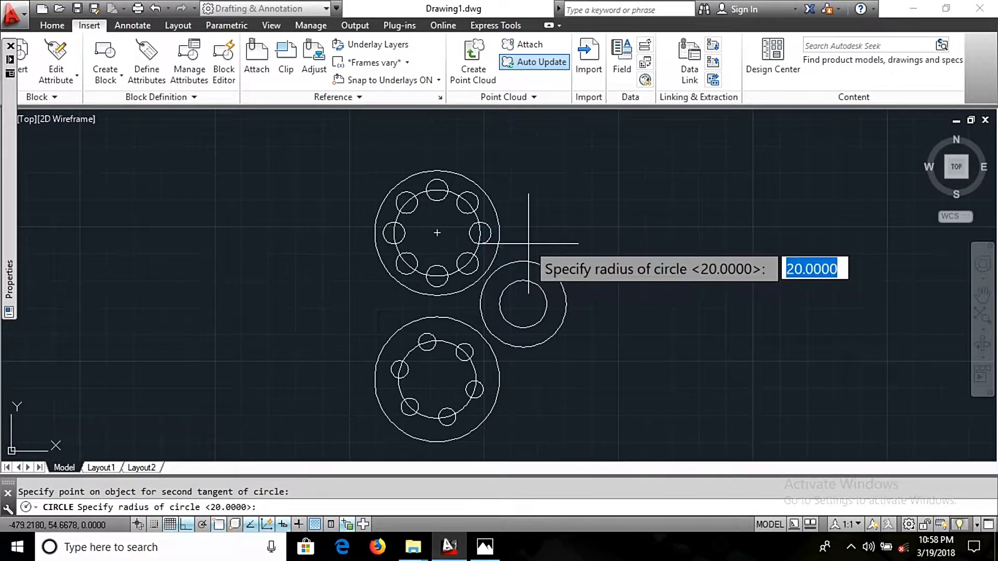
pyautogui.write('15')
pyautogui.press('Return')
# Step: Trim the upper 15-radius circle down to the concave arc joining the upper flange and the boss
pyautogui.write('TR\\\\')
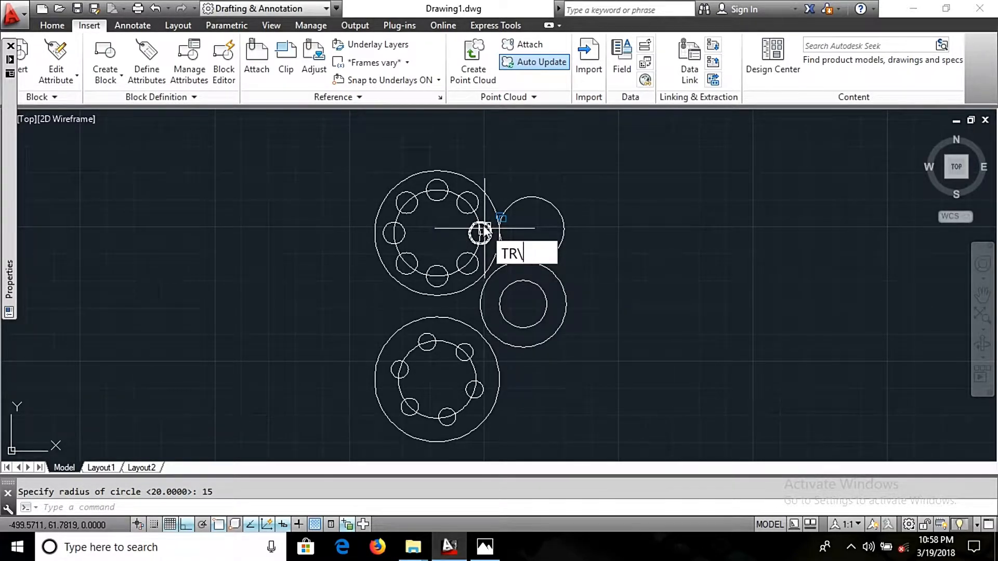
pyautogui.press('Return')
pyautogui.press('Return')
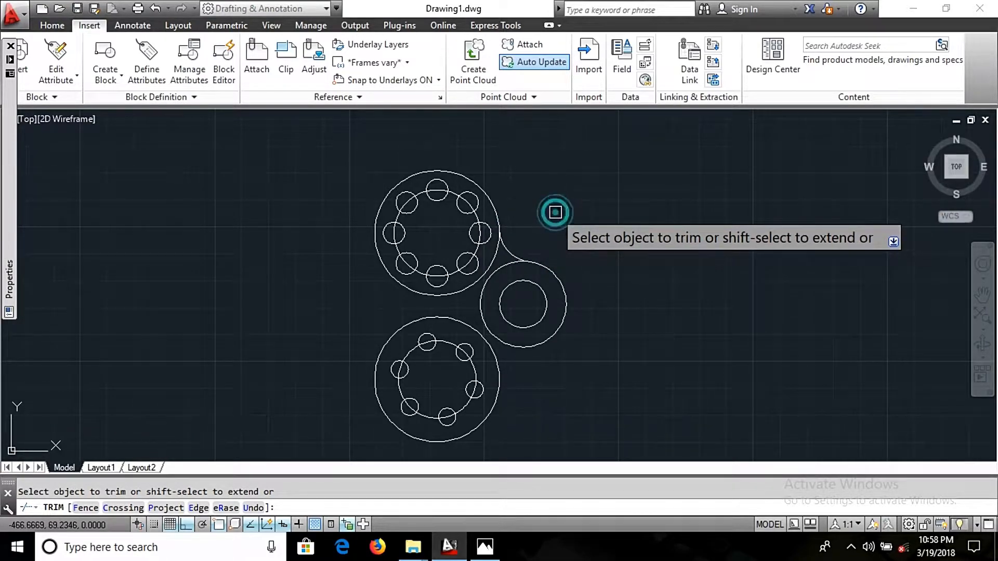
pyautogui.hotkey('alt', 'Tab')
pyautogui.hotkey('alt', 'Tab')
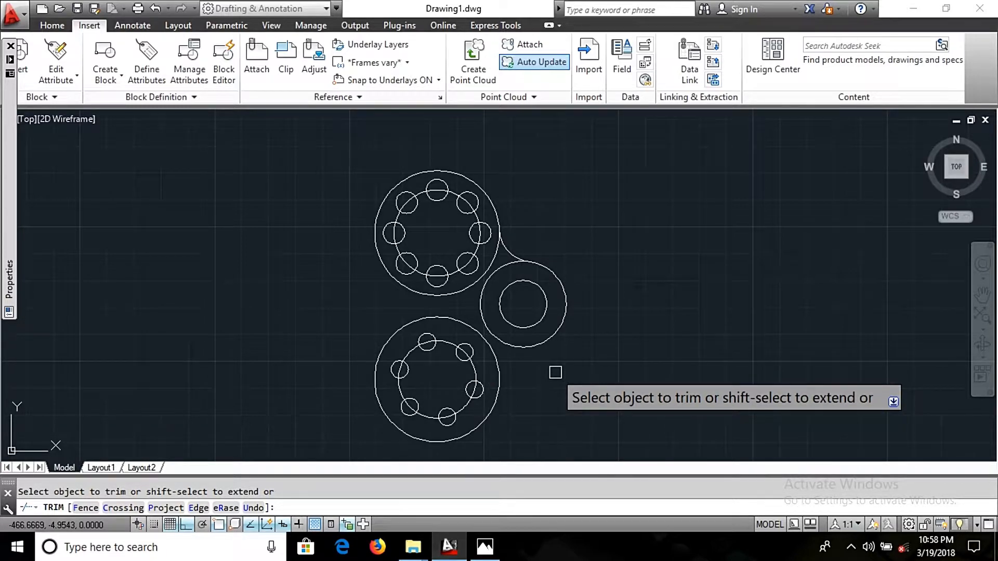
pyautogui.press('Escape')
# Step: Draw a 15-radius circle tangent to the right-hand boss and the lower flange's outer circle
pyautogui.write('c')
pyautogui.press('Return')
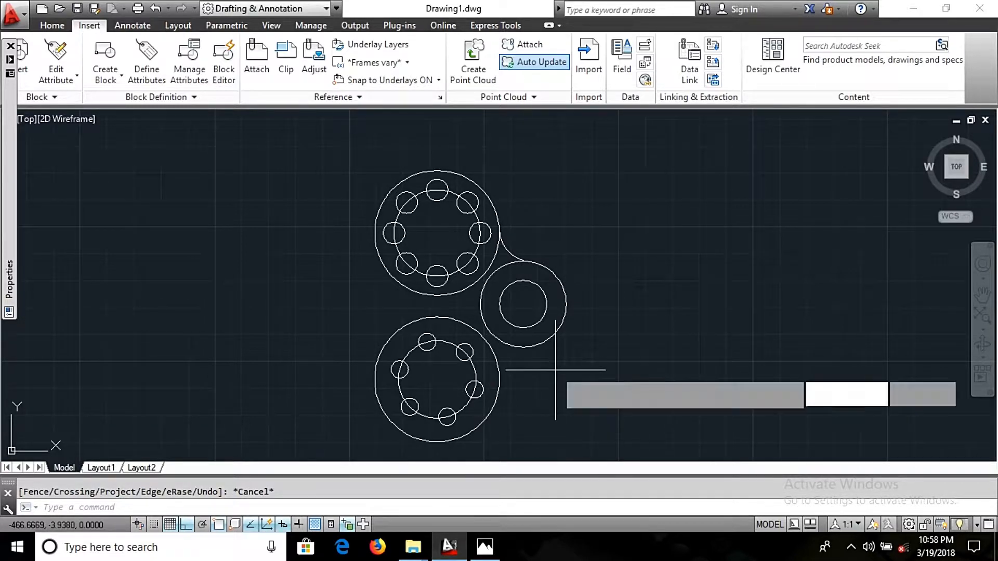
pyautogui.write('t')
pyautogui.press('Return')
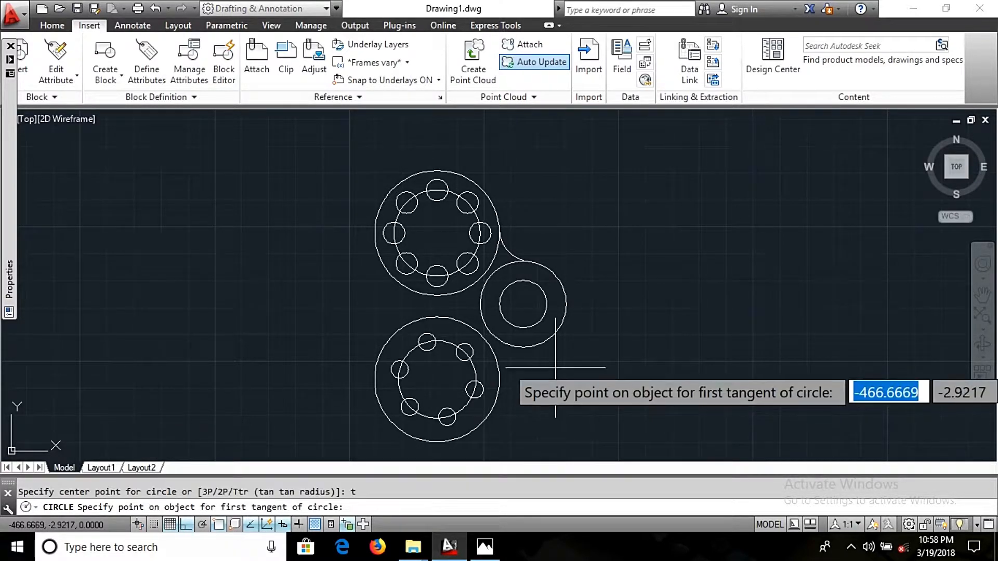
pyautogui.click(540, 344)
pyautogui.click(498, 361)
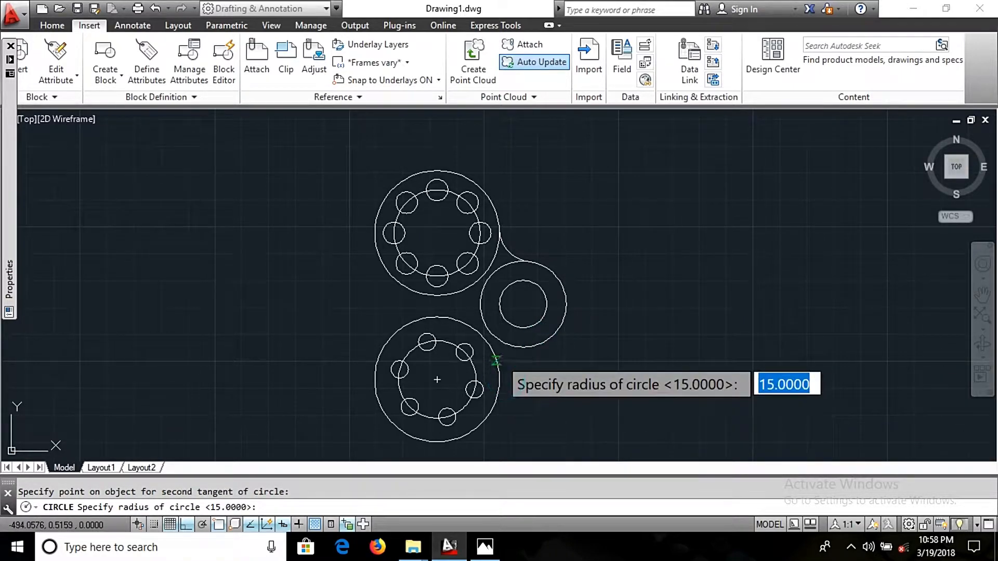
pyautogui.press('Return')
# Step: Trim the lower 15-radius circle to its joining arc and remove the boss outline's inner part between the two arcs
pyautogui.write('tr')
pyautogui.press('Return')
pyautogui.press('Return')
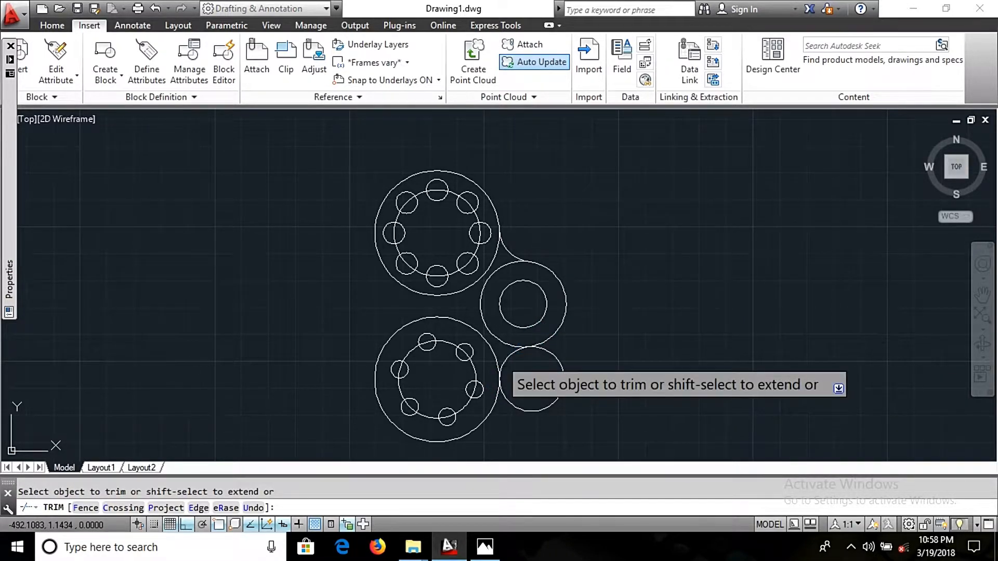
pyautogui.click(551, 403)
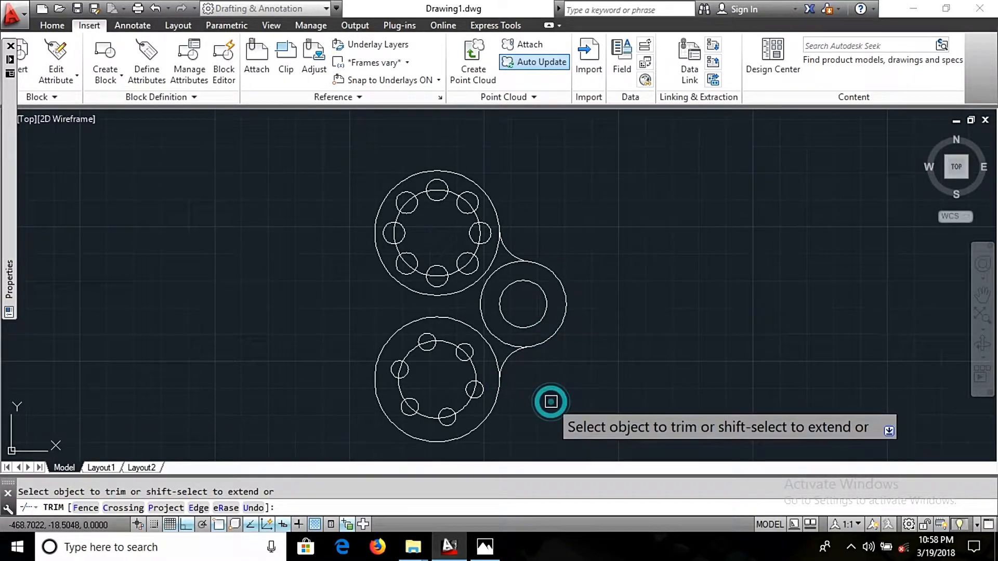
pyautogui.click(484, 309)
pyautogui.hotkey('alt', 'Tab')
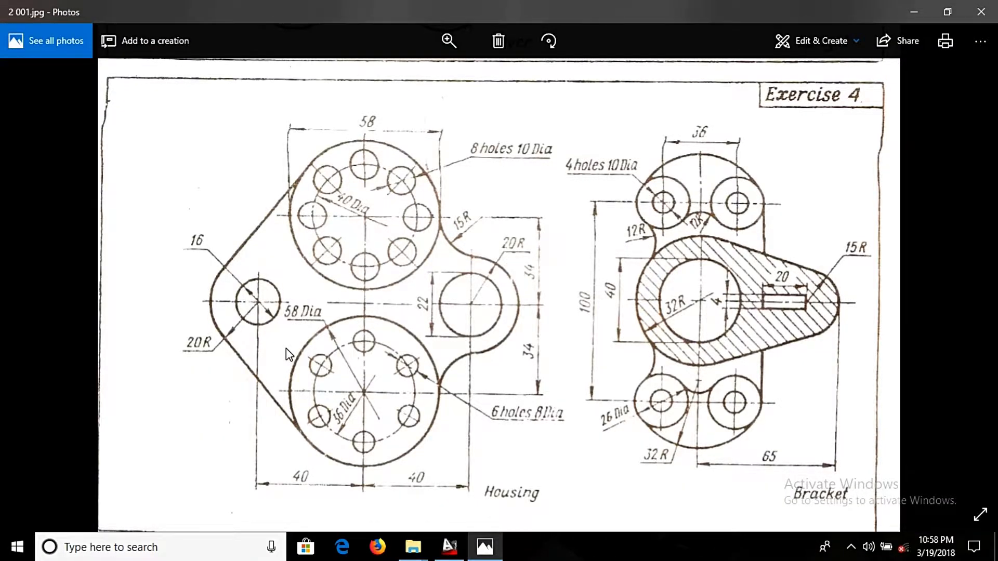
pyautogui.hotkey('alt', 'Tab')
pyautogui.write('from')
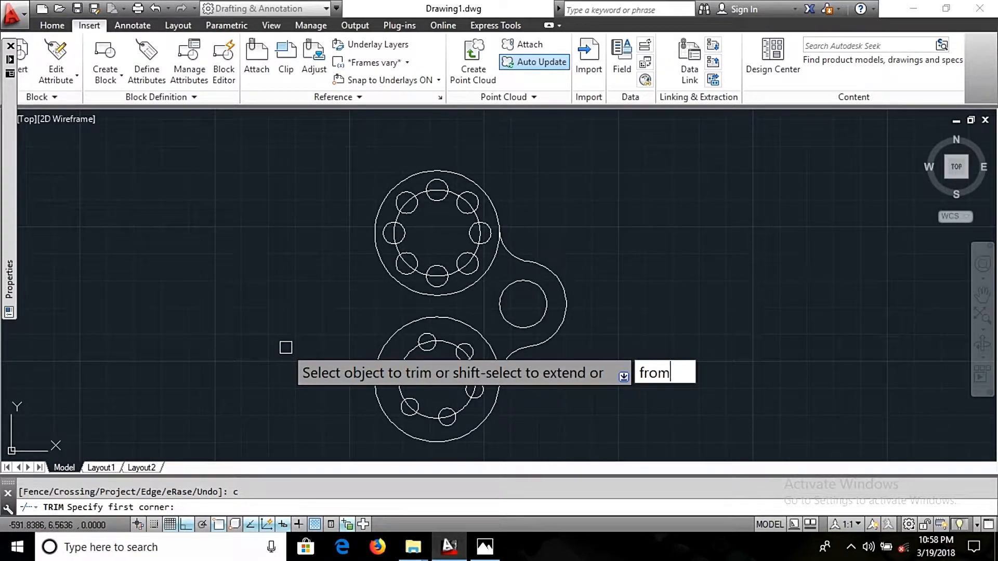
pyautogui.press('Return')
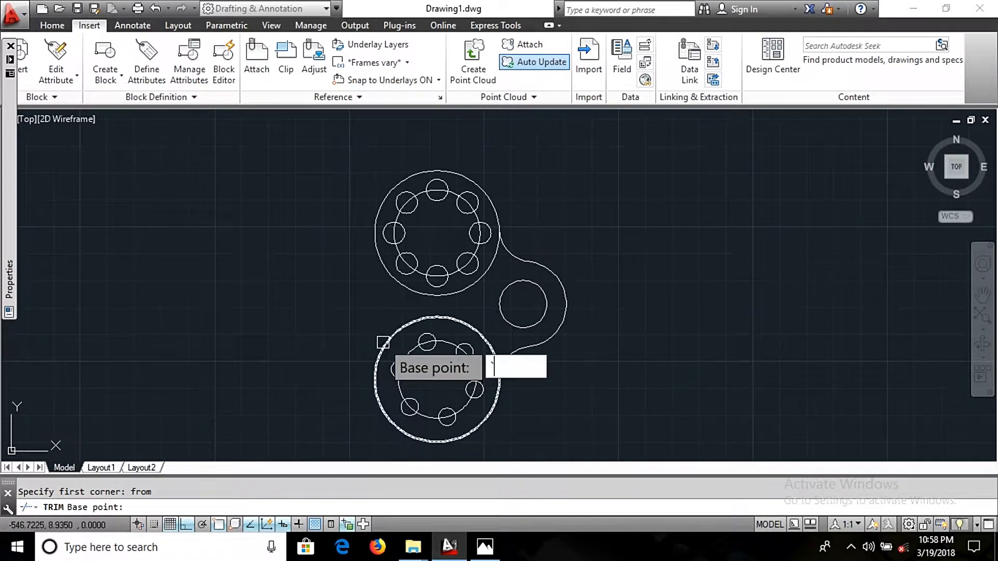
pyautogui.press('Escape')
# Step: Draw a 16-diameter circle centred at offset @-90,0 from the centre of the right-hand boss, checking the hole size in the reference image
pyautogui.write('c')
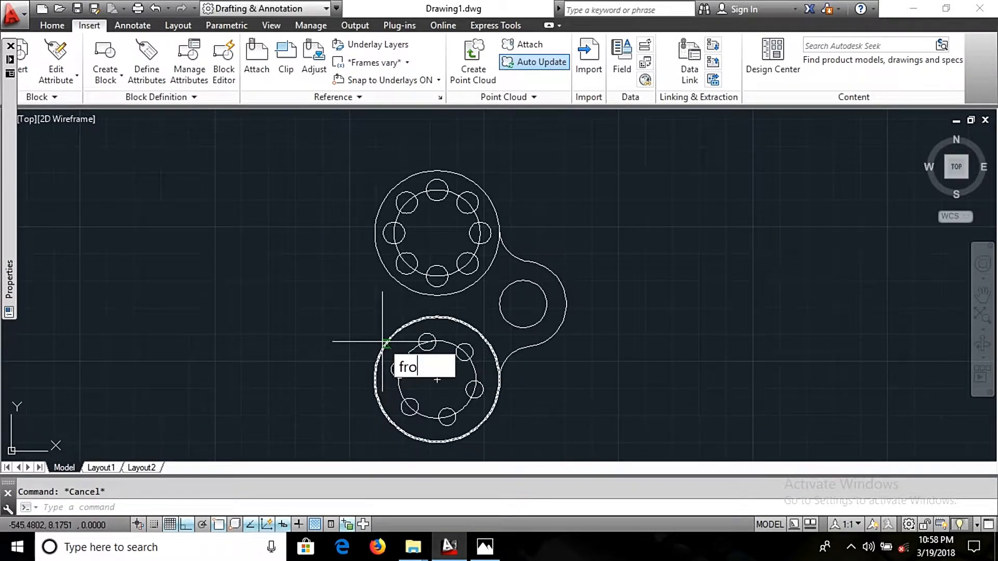
pyautogui.press('Return')
pyautogui.write('from')
pyautogui.press('Return')
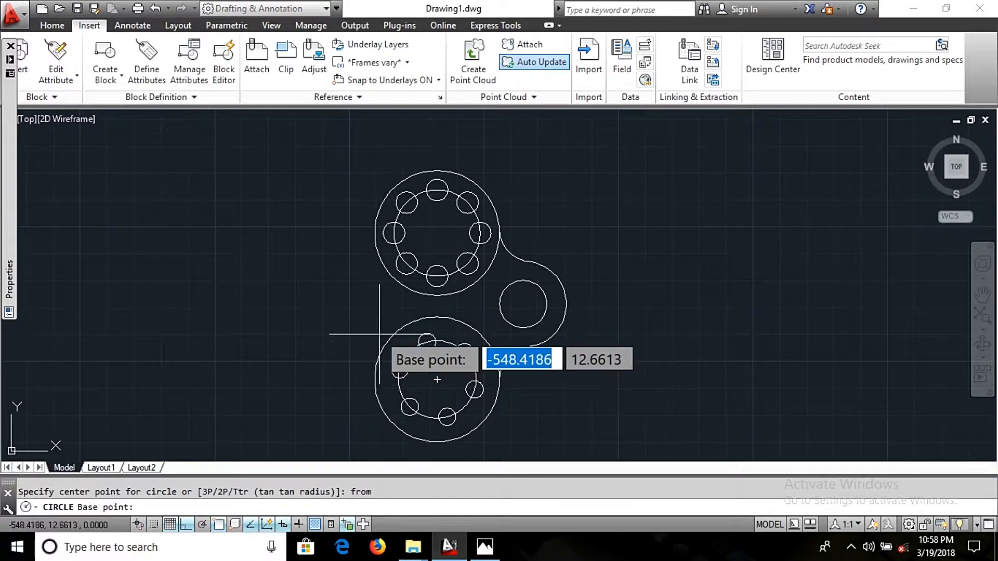
pyautogui.click(525, 303)
pyautogui.write('@')
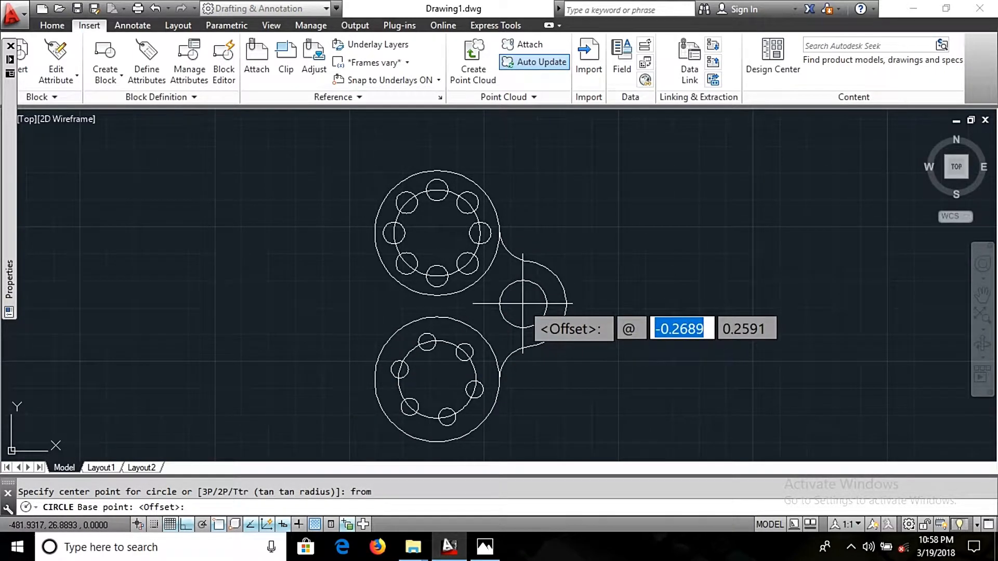
pyautogui.press('BackSpace')
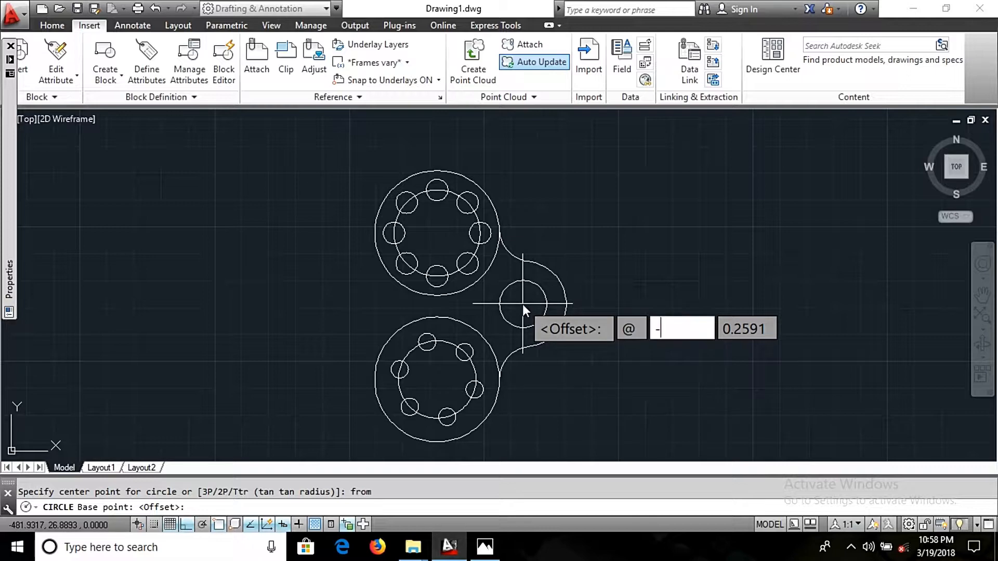
pyautogui.write('-90')
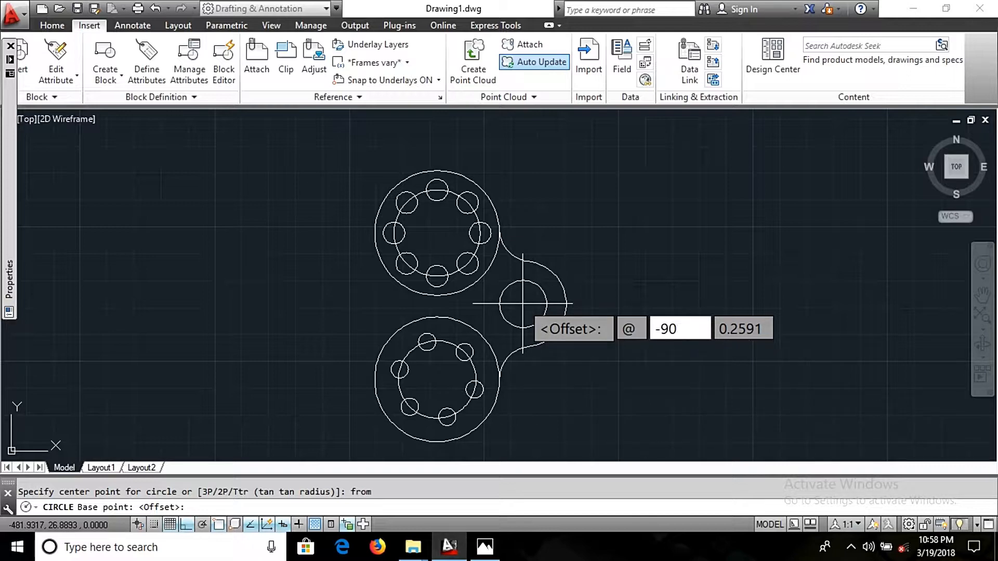
pyautogui.press('Tab')
pyautogui.write('0')
pyautogui.press('Return')
pyautogui.hotkey('alt', 'Tab')
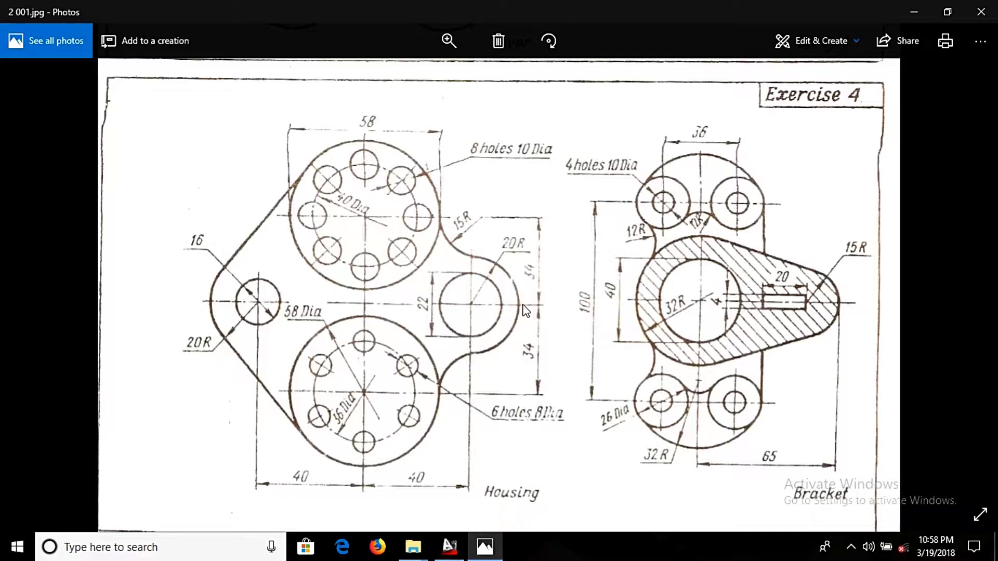
pyautogui.hotkey('alt', 'Tab')
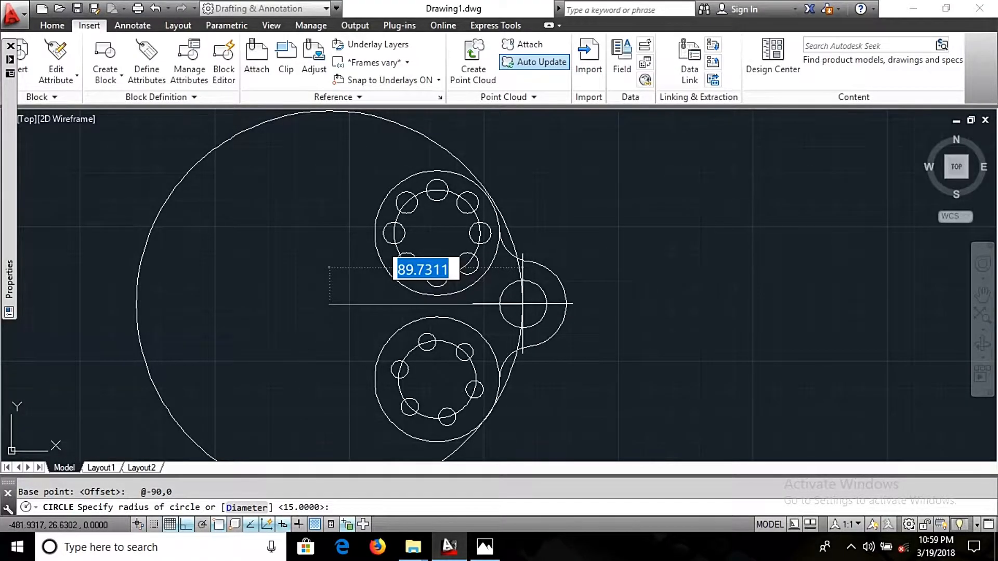
pyautogui.write('d')
pyautogui.press('Return')
pyautogui.write('16')
pyautogui.press('Return')
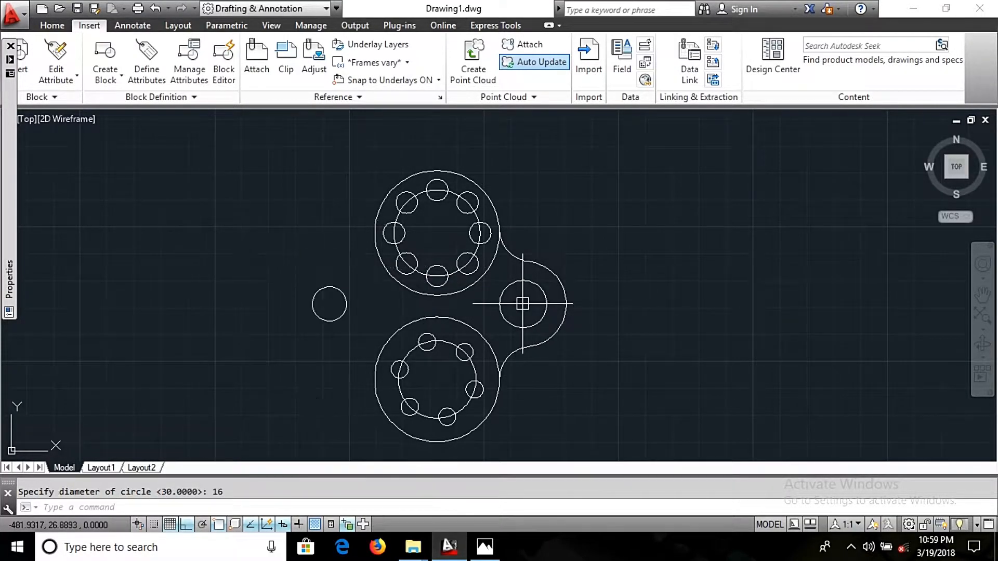
# Step: Draw a 20-radius circle concentric with the 16-diameter hole of the left-hand boss, checking the radius in the reference image
pyautogui.write('c')
pyautogui.press('Return')
pyautogui.hotkey('alt', 'Tab')
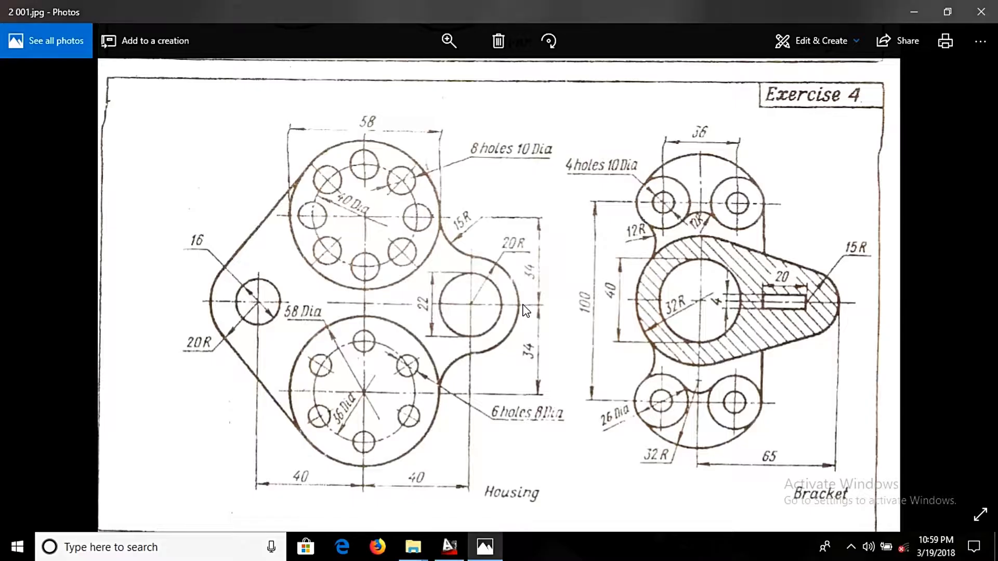
pyautogui.hotkey('alt', 'Tab')
pyautogui.click(523, 304)
pyautogui.write('20')
pyautogui.press('Return')
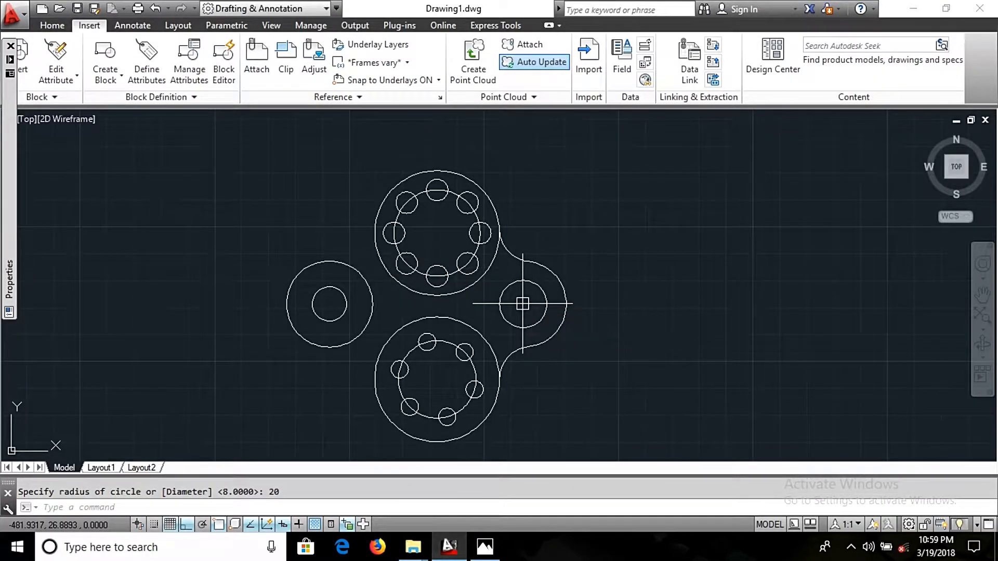
# Step: Draw a line tangent to the upper left of the left-hand boss's outer circle and the upper flange's outer circle
pyautogui.hotkey('alt', 'Tab')
pyautogui.hotkey('alt', 'Tab')
pyautogui.write('l')
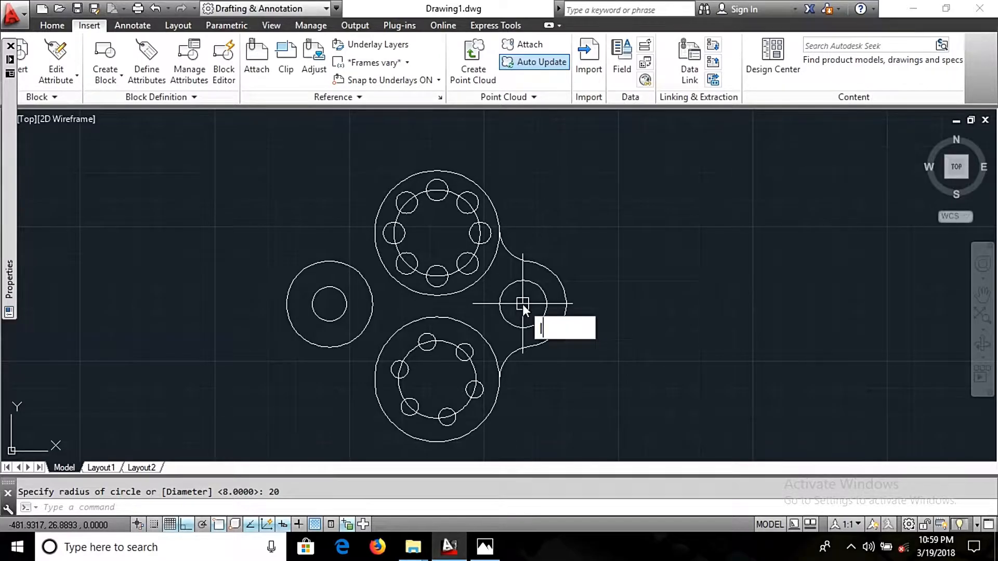
pyautogui.press('Return')
pyautogui.write('tan')
pyautogui.press('Return')
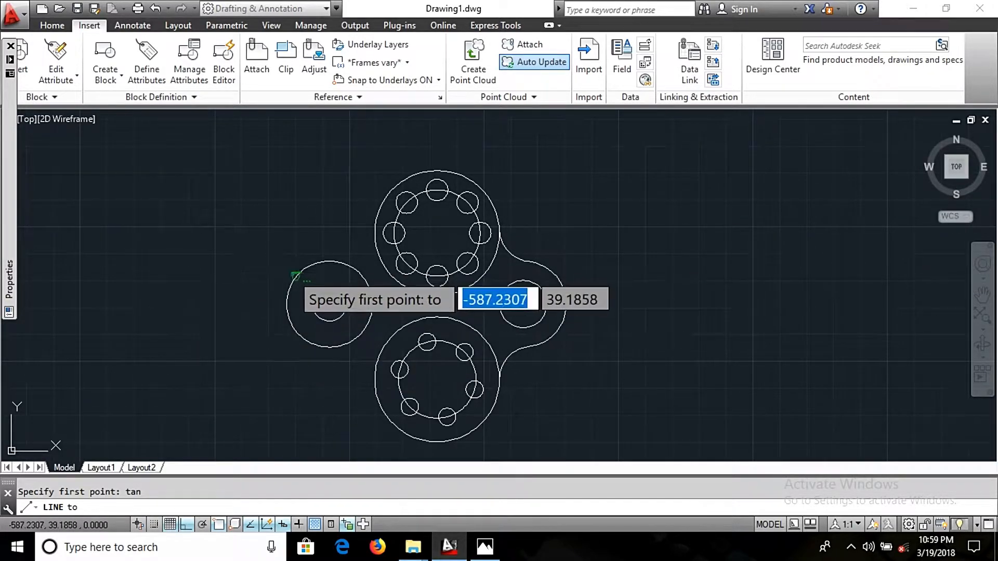
pyautogui.click(294, 275)
pyautogui.keyDown('shift'); pyautogui.rightClick(344, 197); pyautogui.keyUp('shift')
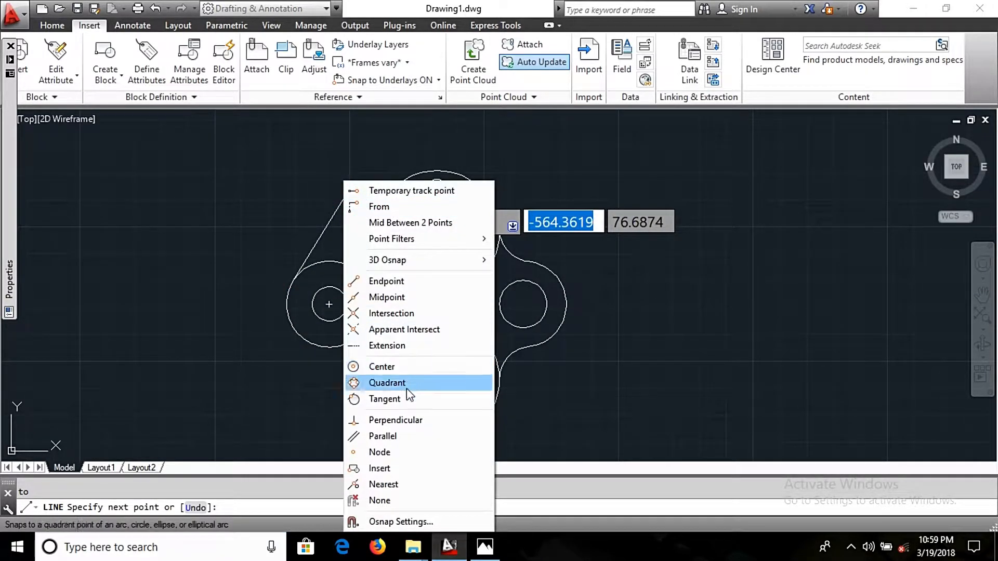
pyautogui.click(407, 402)
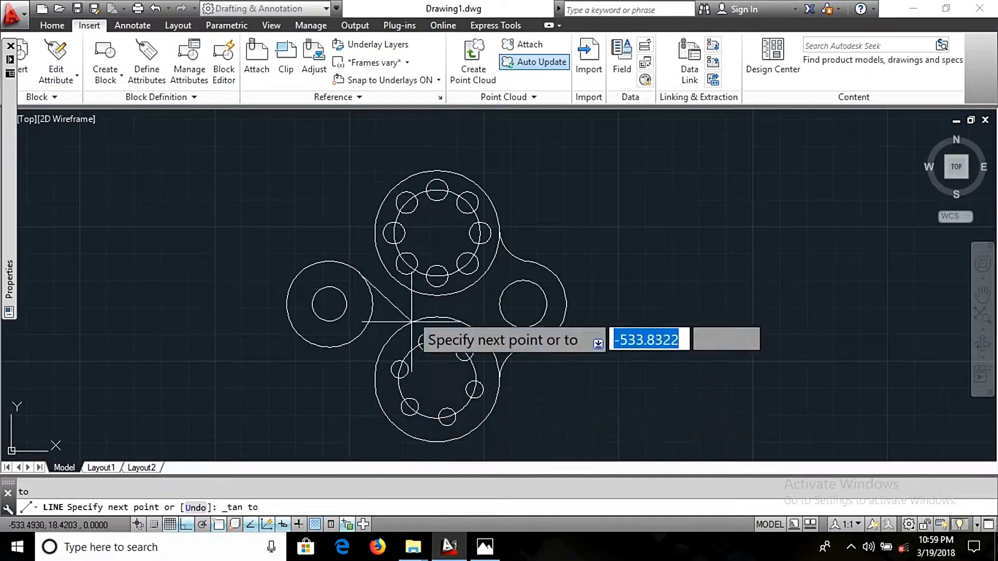
pyautogui.click(404, 177)
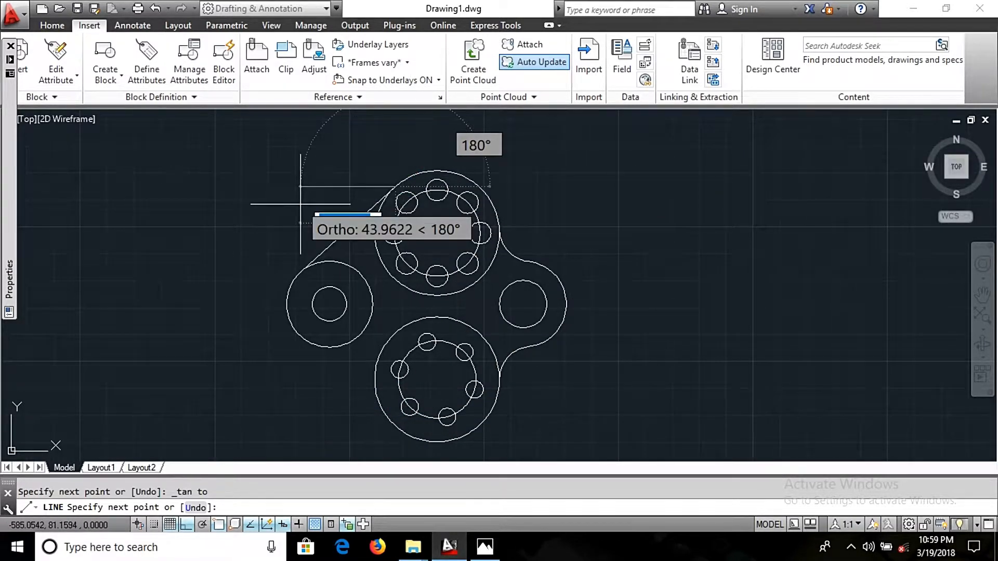
pyautogui.press('Escape')
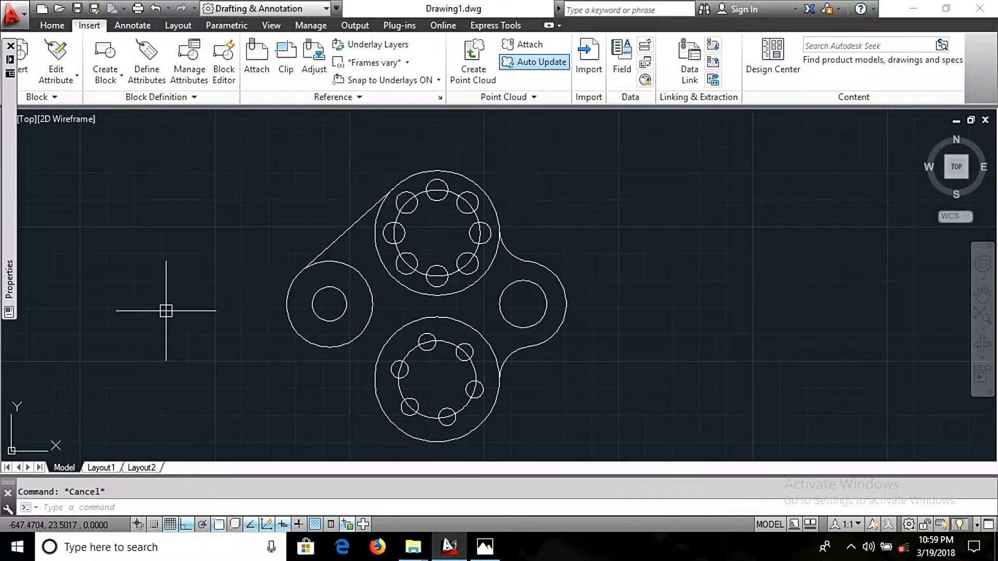
# Step: Draw a line tangent to the lower left of the left-hand boss's outer circle and the lower flange's outer circle
pyautogui.write('l')
pyautogui.press('Return')
pyautogui.write('tan')
pyautogui.press('Return')
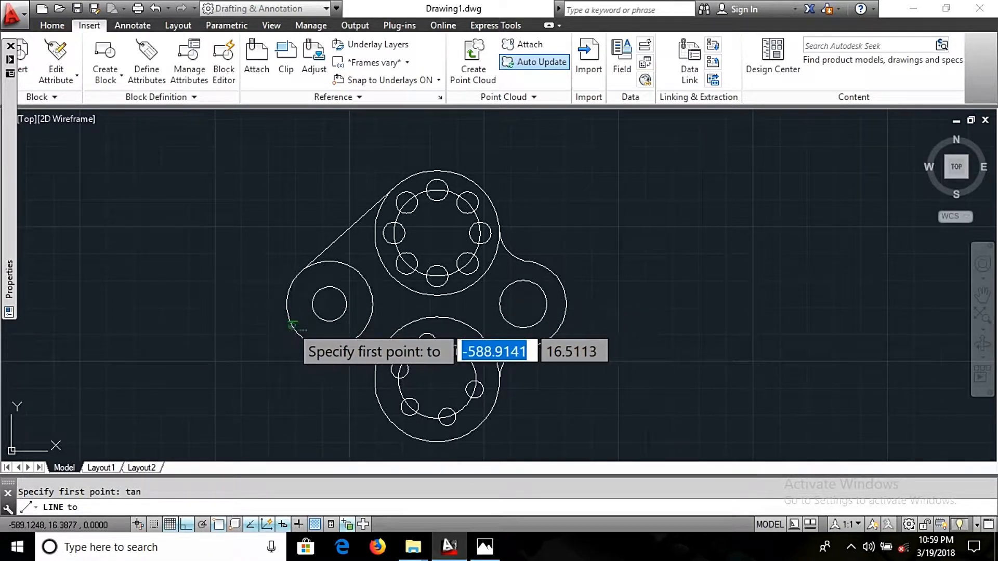
pyautogui.click(292, 324)
pyautogui.keyDown('shift'); pyautogui.rightClick(362, 430); pyautogui.keyUp('shift')
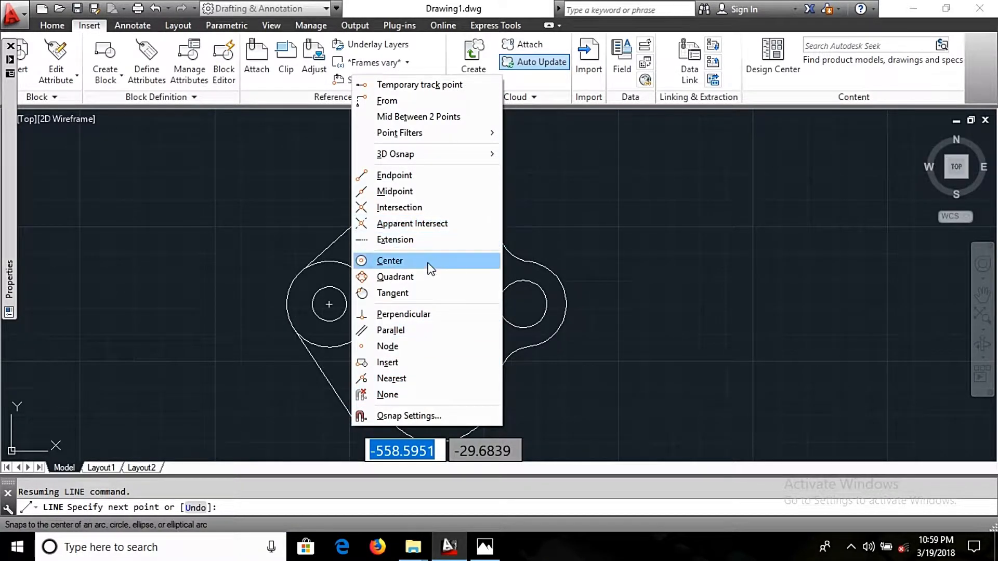
# Step: Finish the line from the left outer circle by ending it tangent to the lower large circle
pyautogui.click(425, 294)
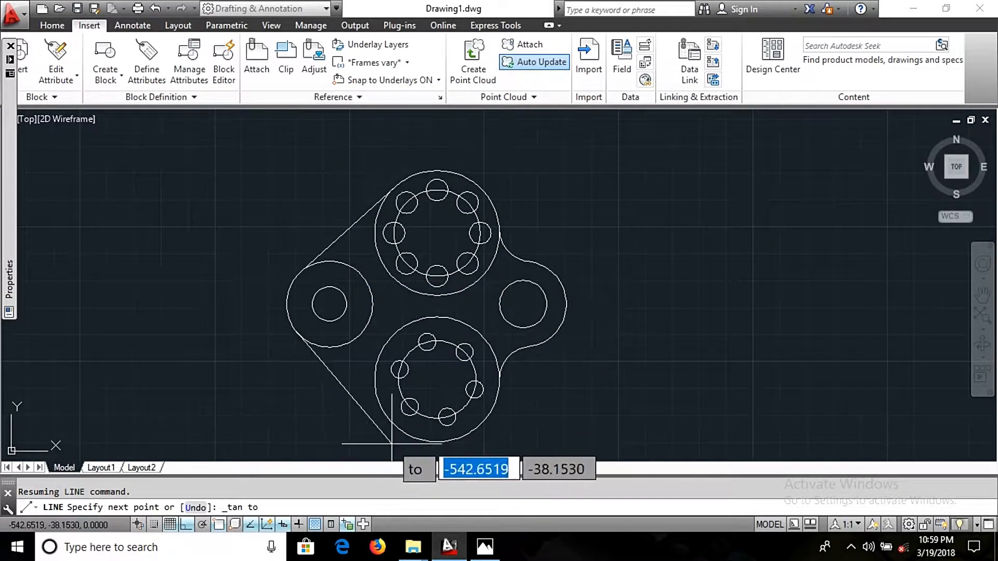
pyautogui.click(397, 429)
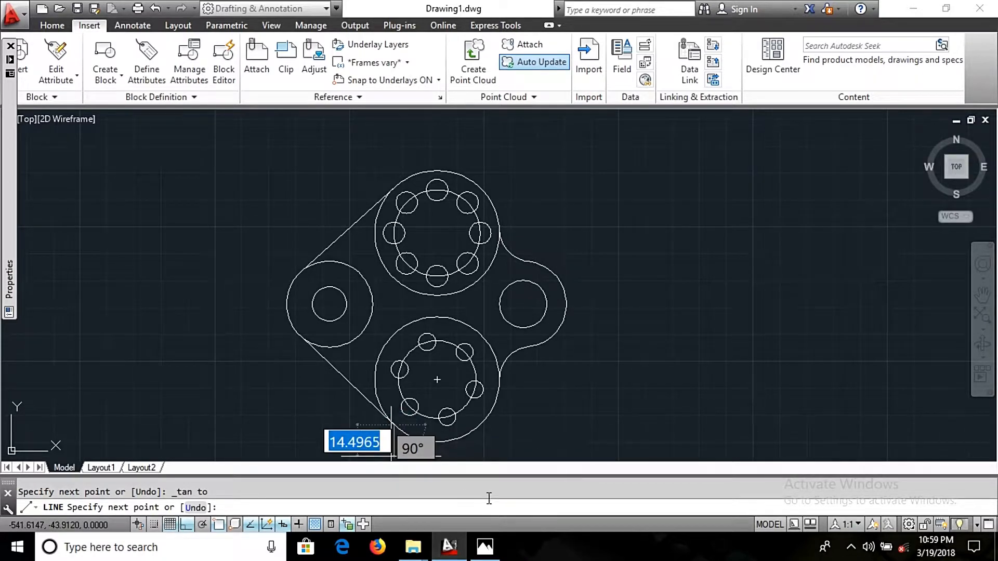
pyautogui.press('Escape')
pyautogui.write('T')
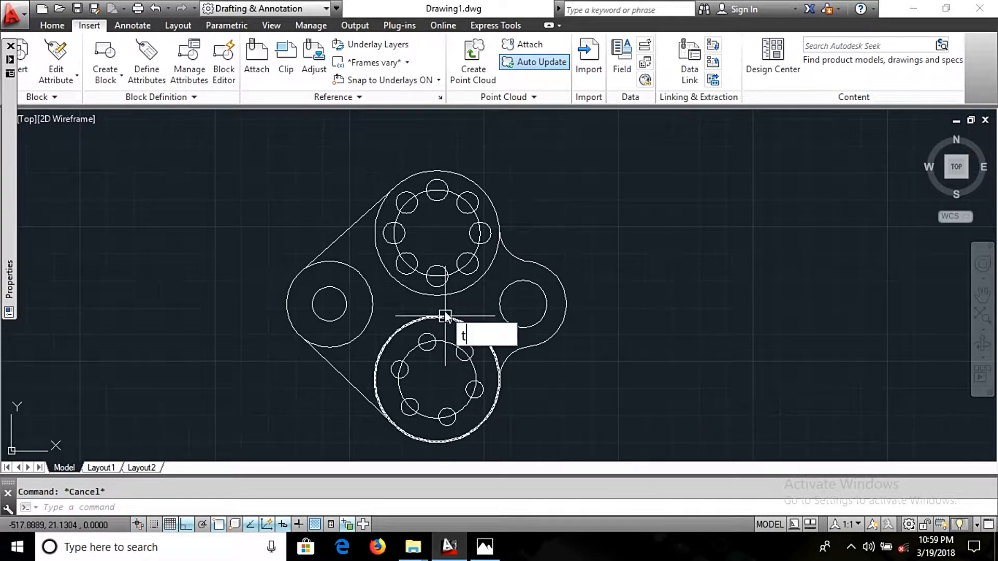
pyautogui.write('r')
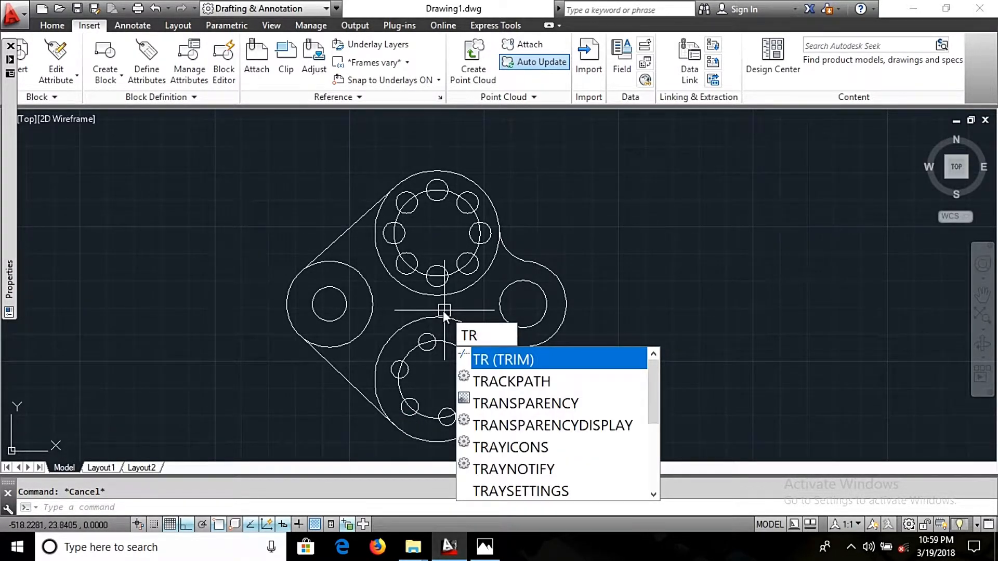
pyautogui.press('Return')
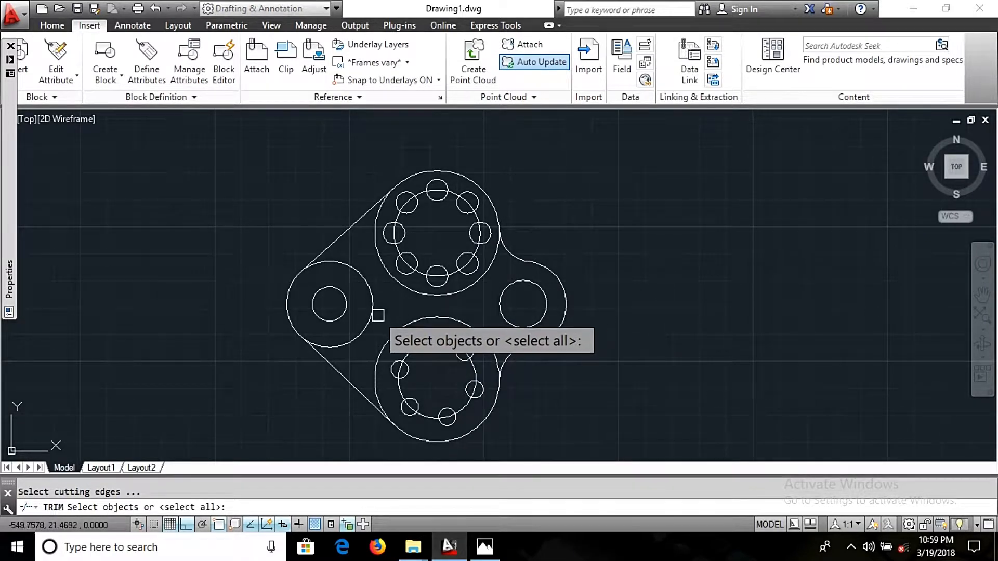
pyautogui.click(377, 315)
pyautogui.click(367, 320)
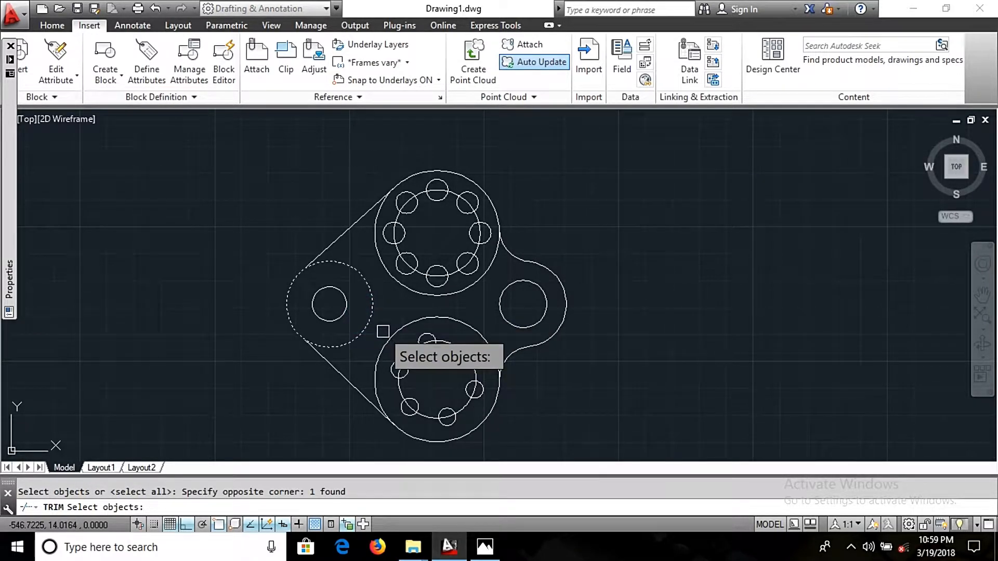
pyautogui.press('Escape')
# Step: Trim away the inner arc of the left outer circle between the two tangent lines and compare the housing with the Exercise 4 reference
pyautogui.write('tr')
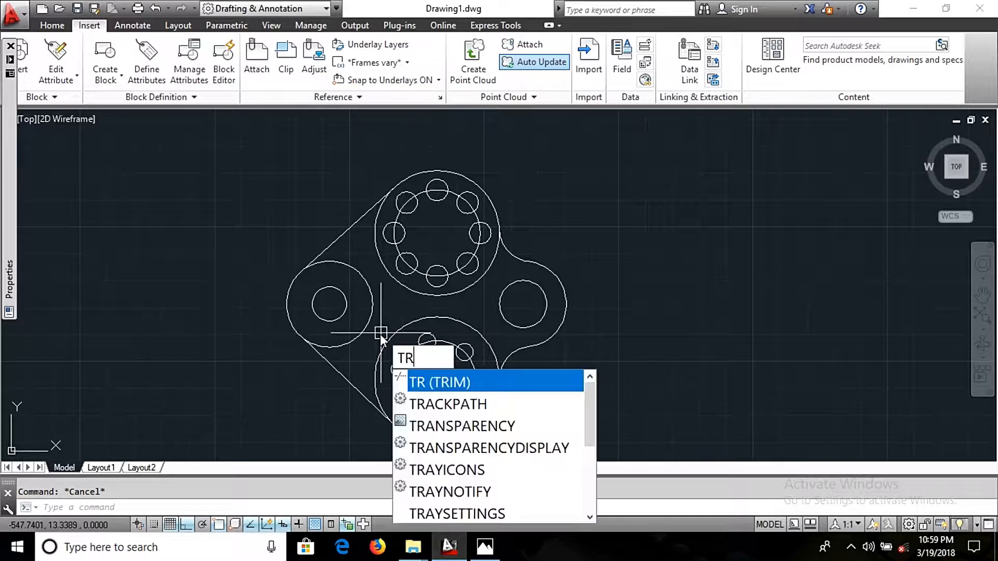
pyautogui.press('Return')
pyautogui.press('Return')
pyautogui.click(368, 323)
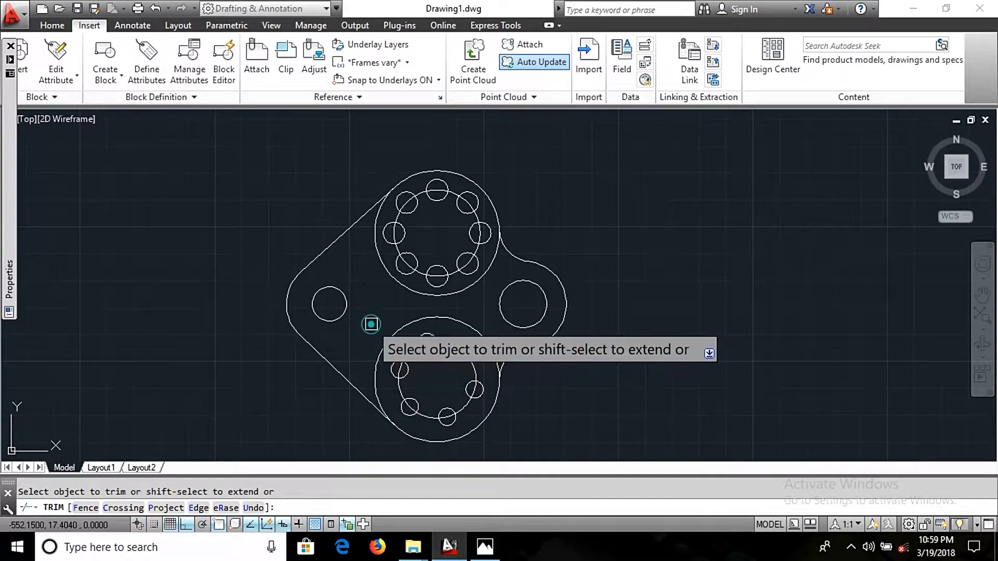
pyautogui.hotkey('alt', 'Tab')
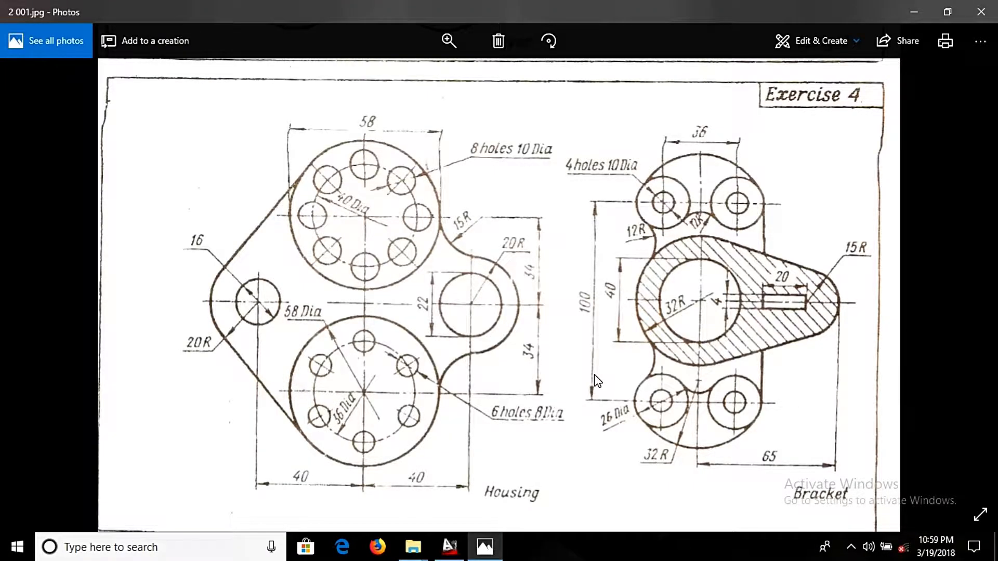
pyautogui.hotkey('alt', 'Tab')
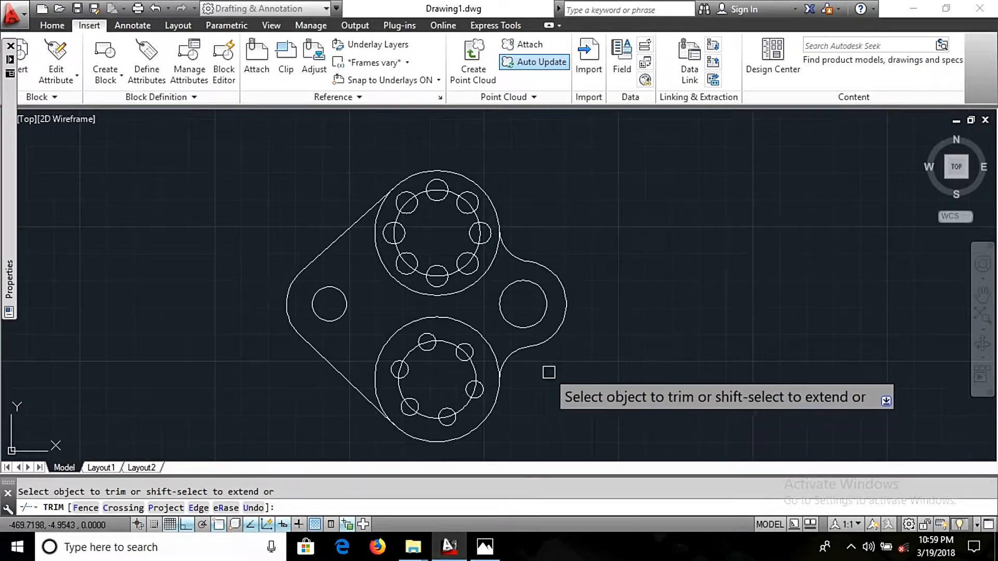
pyautogui.hotkey('alt', 'Tab')
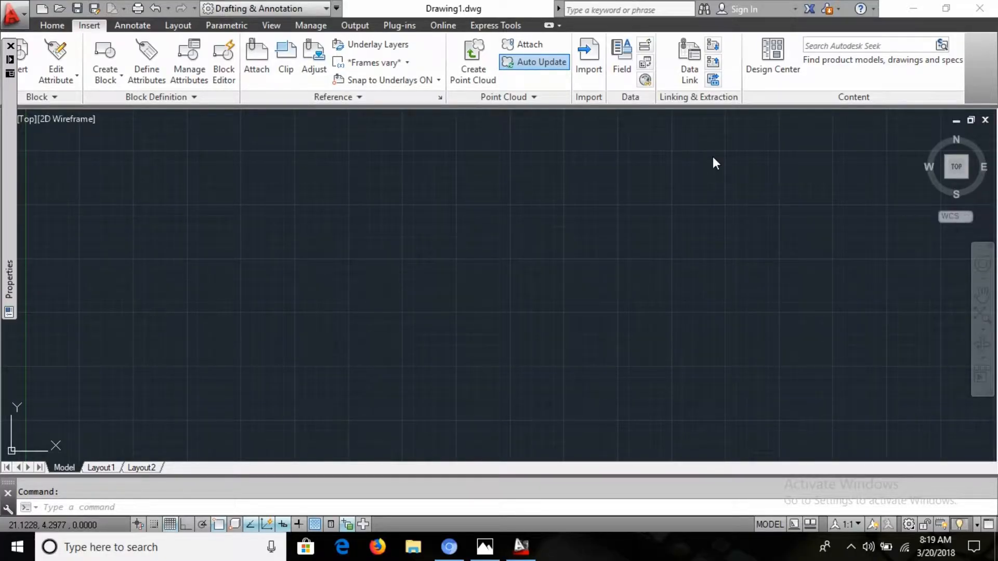
# Step: Consult the Exercise 5 reference image and draw a circle of diameter 20 for the frame's lower left hole
pyautogui.click(488, 550)
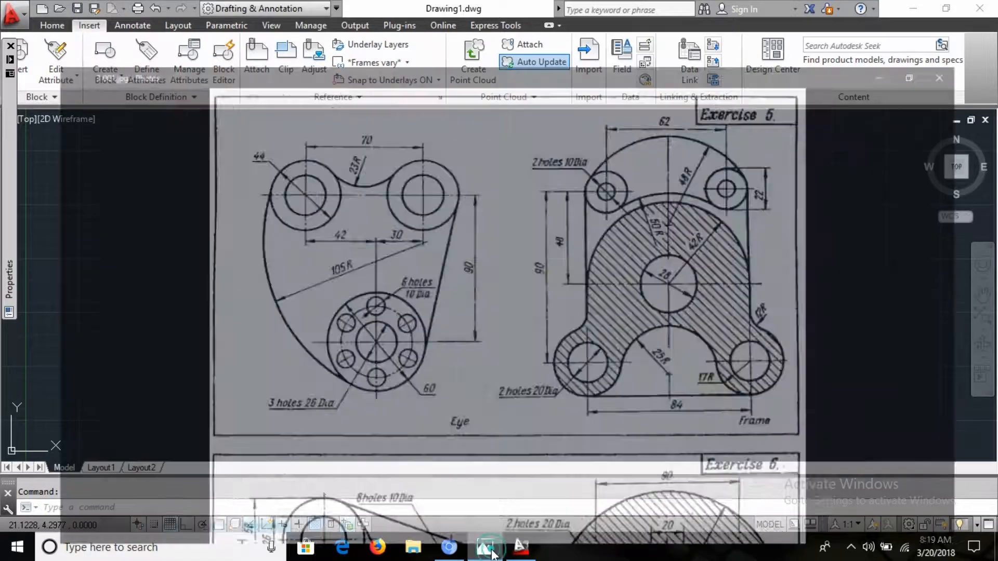
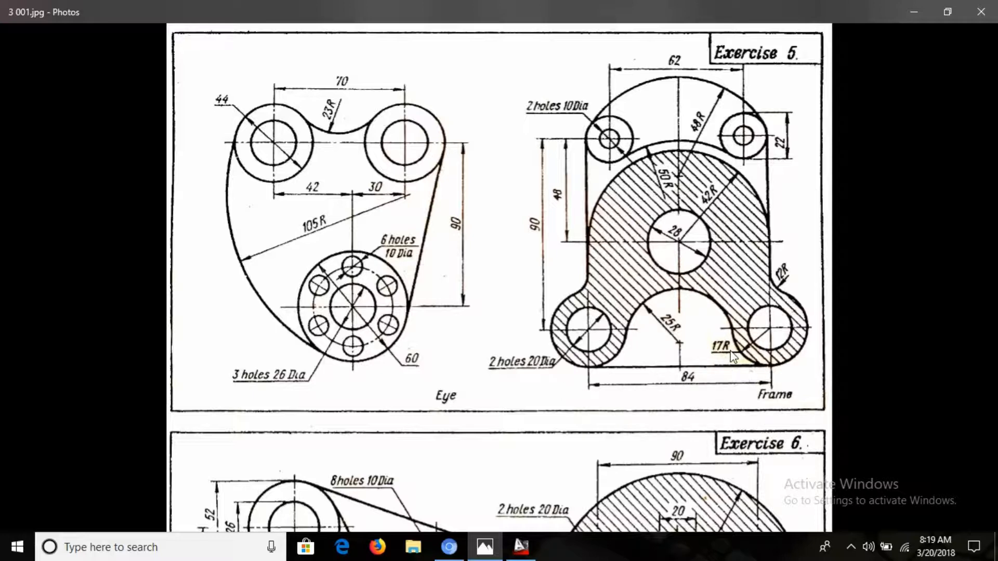
pyautogui.hotkey('alt', 'Tab')
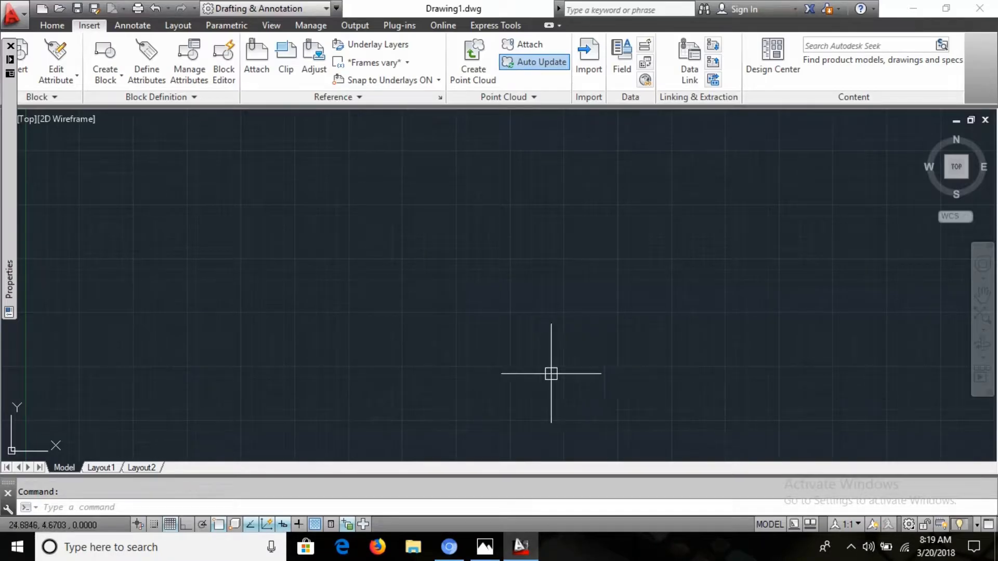
pyautogui.write('c')
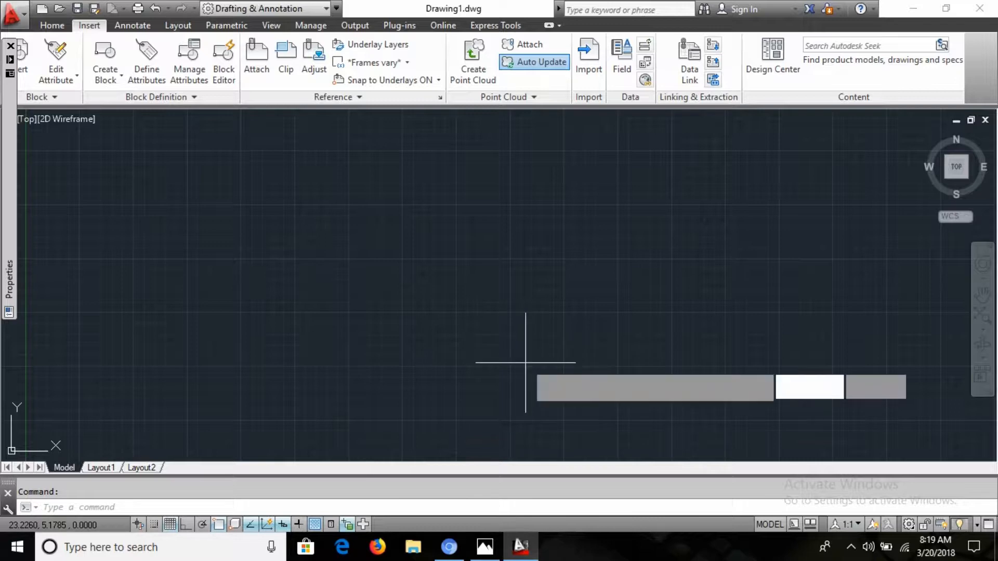
pyautogui.press('Return')
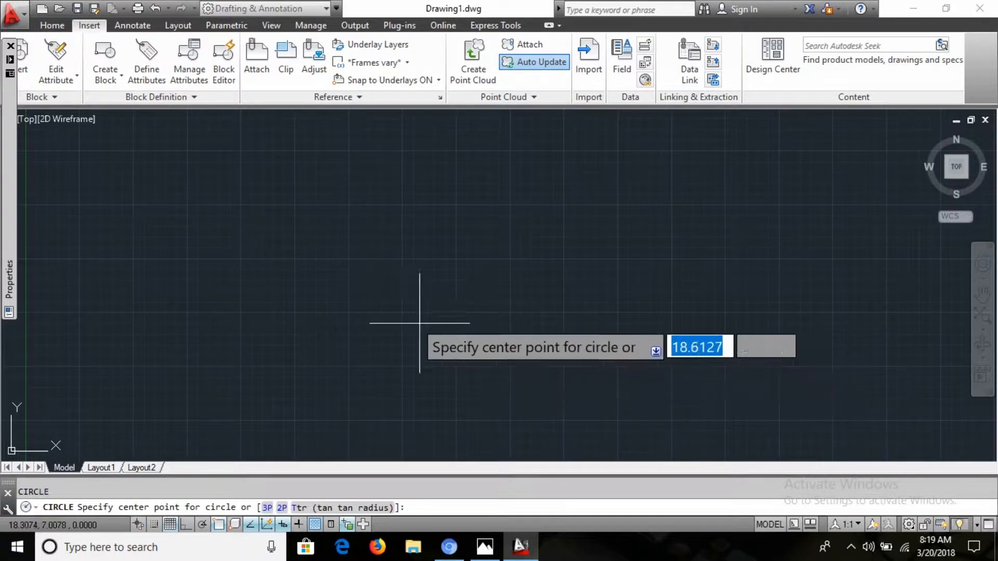
pyautogui.click(351, 320)
pyautogui.write('D')
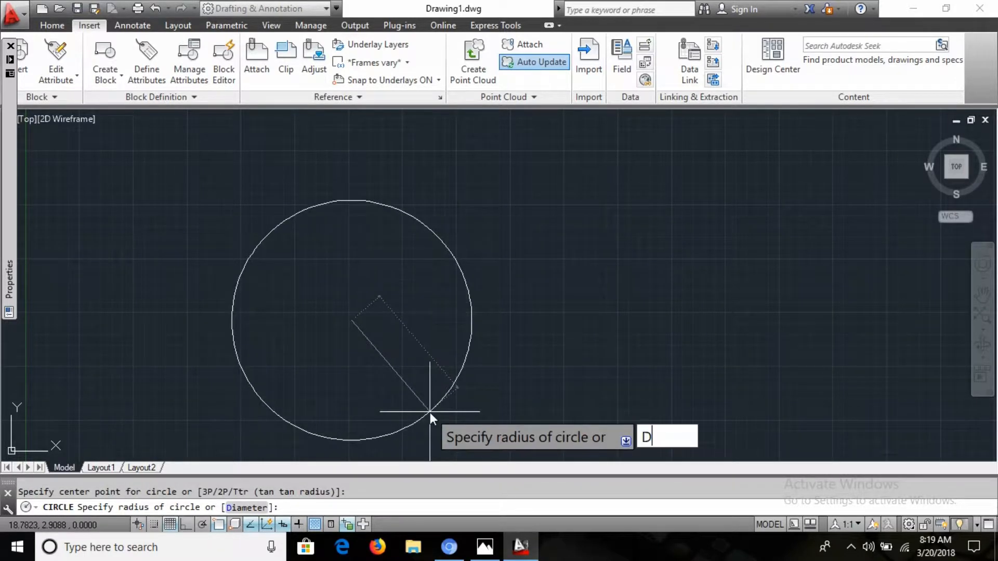
pyautogui.press('Return')
pyautogui.hotkey('alt', 'Tab')
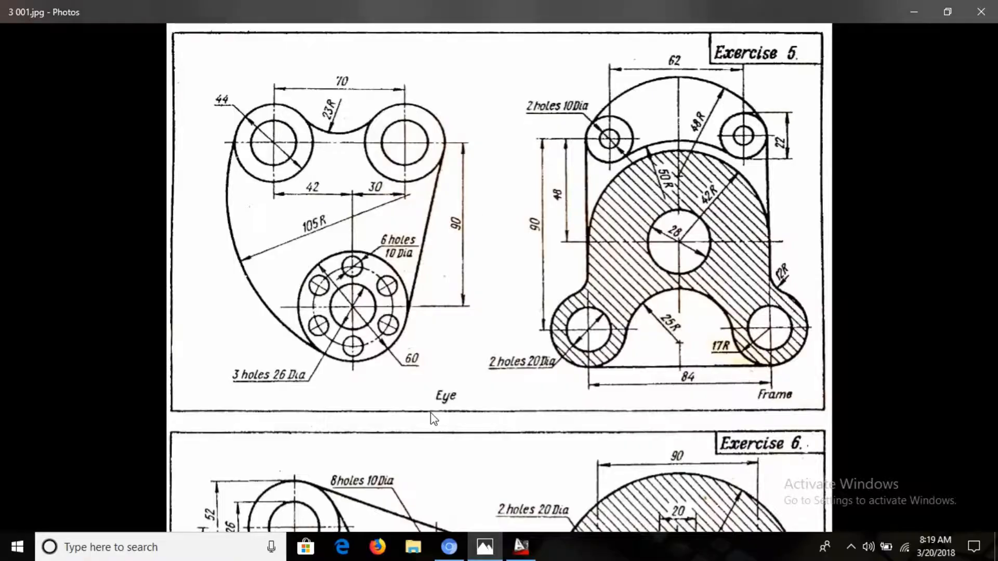
pyautogui.hotkey('alt', 'Tab')
pyautogui.write('20')
pyautogui.press('Return')
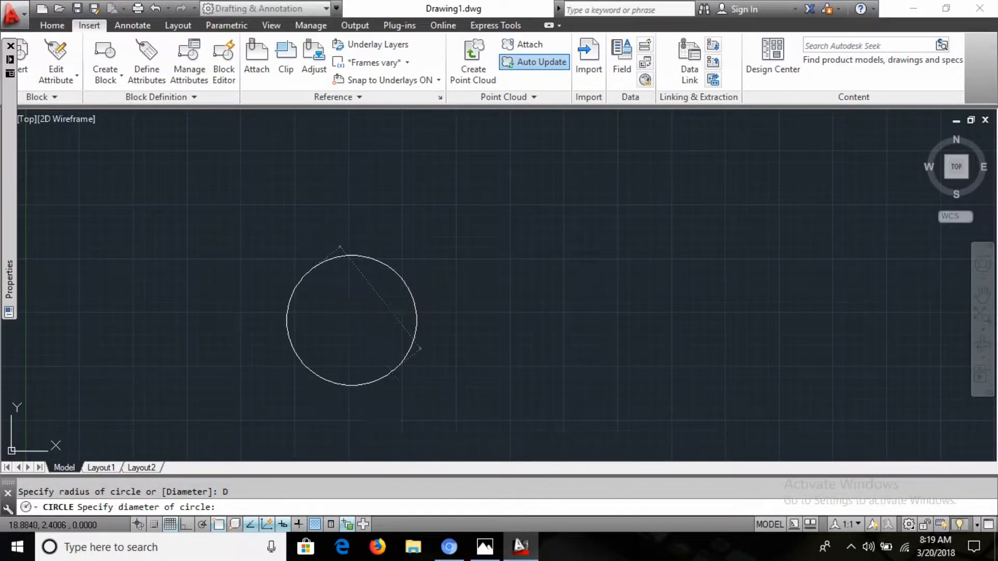
# Step: Draw a circle of radius 17 concentric with the 20-diameter hole
pyautogui.write('z')
pyautogui.press('Return')
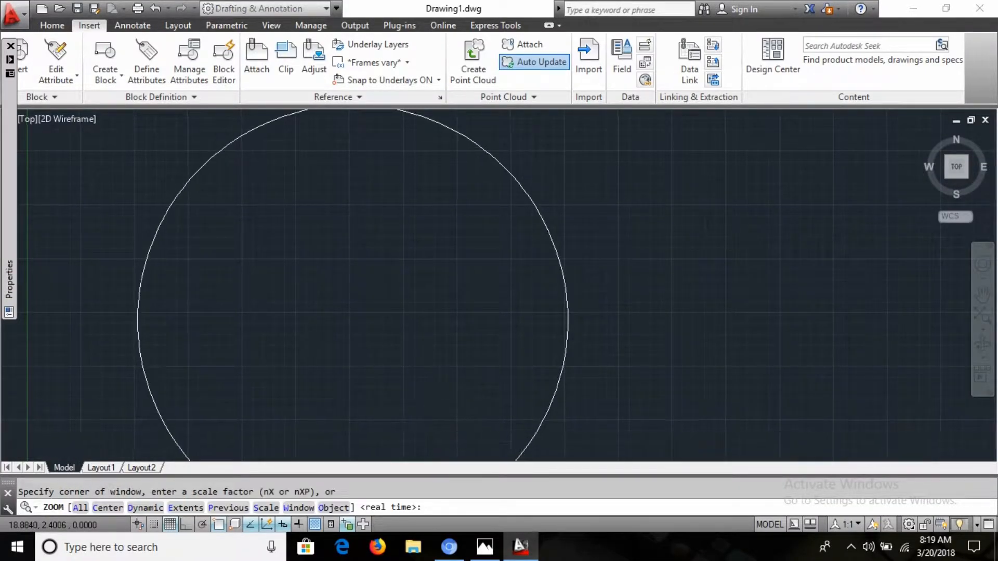
pyautogui.write('a')
pyautogui.press('Return')
pyautogui.scroll(-5, 585, 343)
pyautogui.moveTo(642, 330); pyautogui.dragTo(552, 319, button='middle')
pyautogui.scroll(-2, 544, 302)
pyautogui.hotkey('alt', 'Tab')
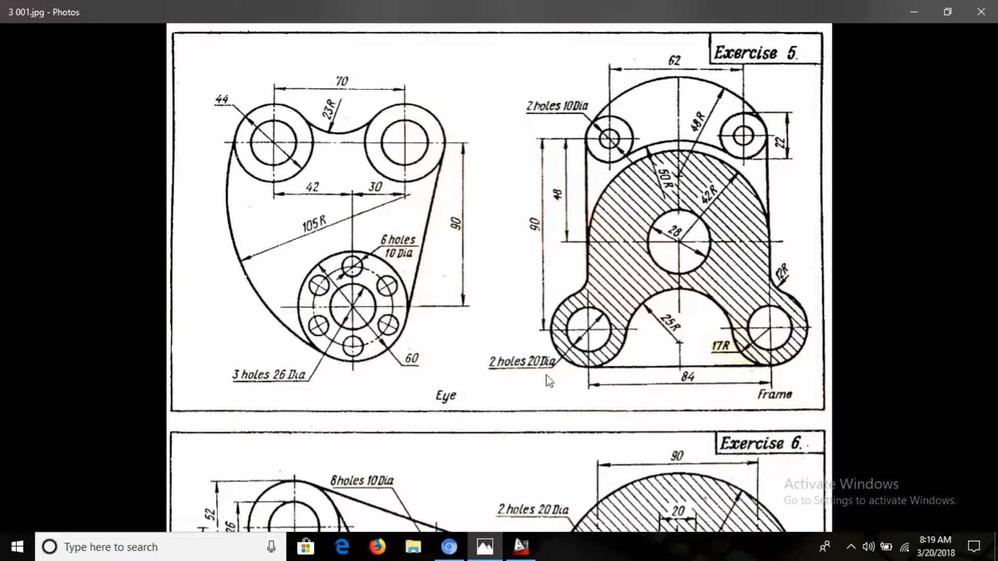
pyautogui.hotkey('alt', 'Tab')
pyautogui.write('c')
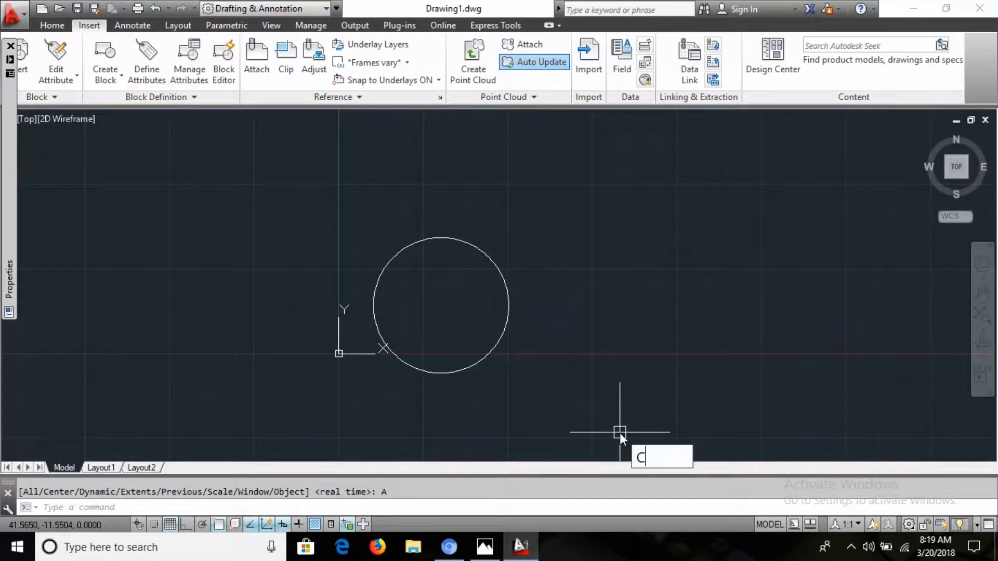
pyautogui.press('Return')
pyautogui.press('Up')
pyautogui.press('Return')
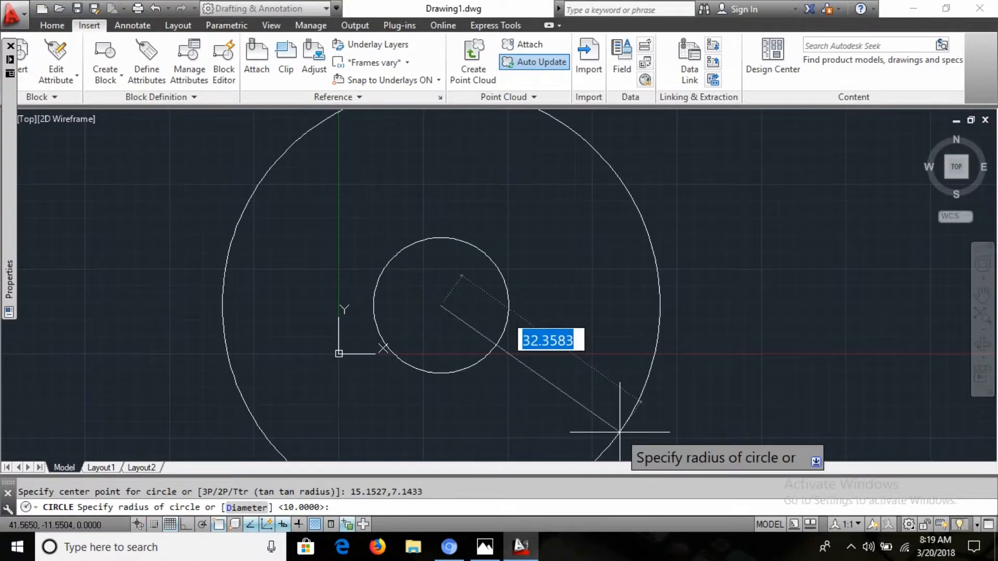
pyautogui.write('17')
pyautogui.press('Return')
# Step: Copy both concentric circles from their centre a distance of 84 at 0°, using the reference image's hole spacing
pyautogui.hotkey('alt', 'Tab')
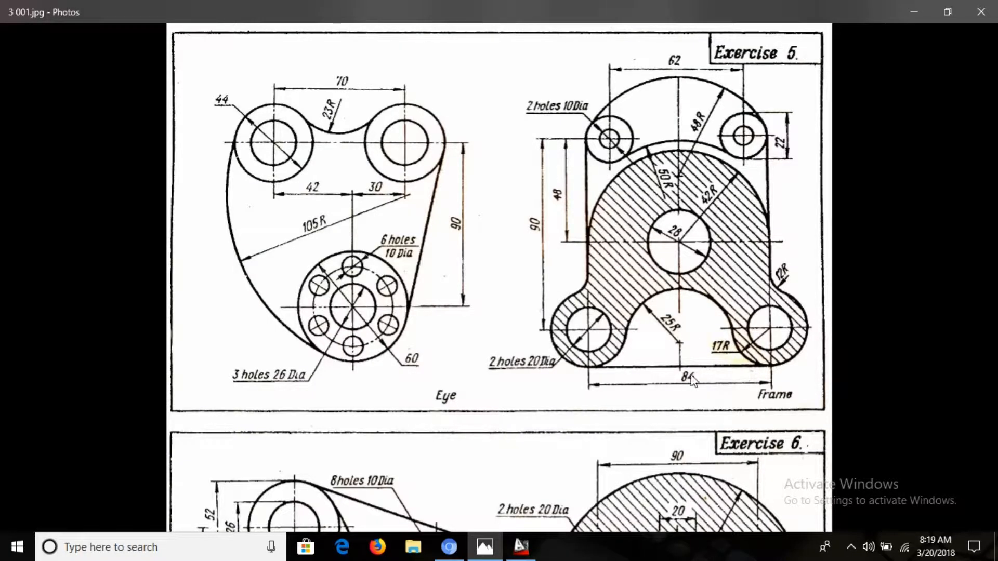
pyautogui.hotkey('alt', 'Tab')
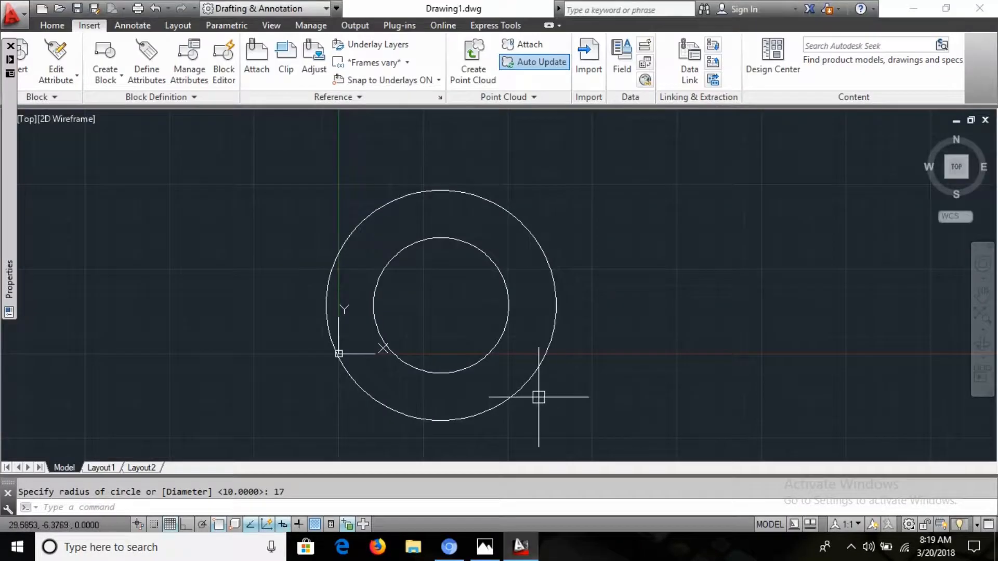
pyautogui.write('CP')
pyautogui.press('Return')
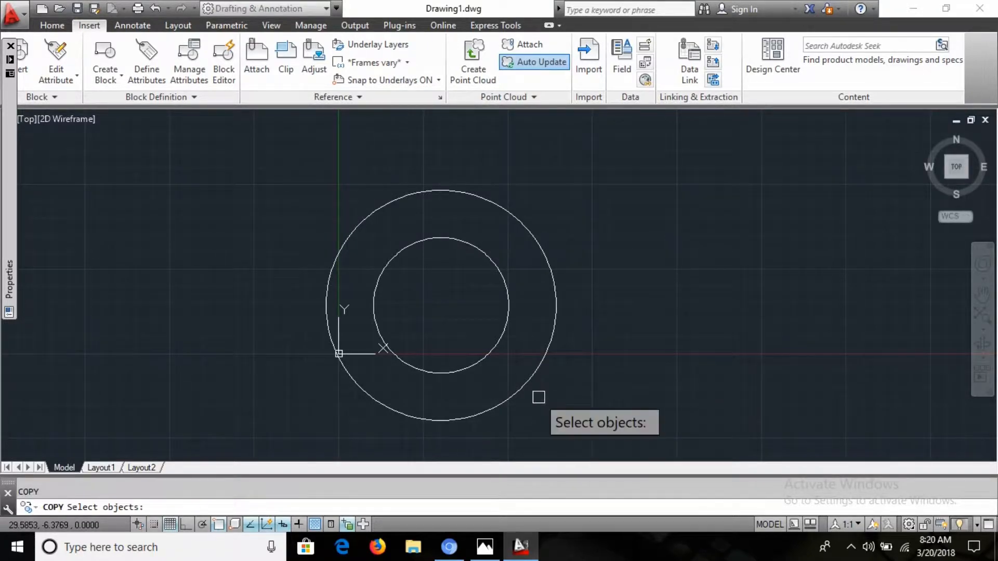
pyautogui.click(632, 384)
pyautogui.click(494, 323)
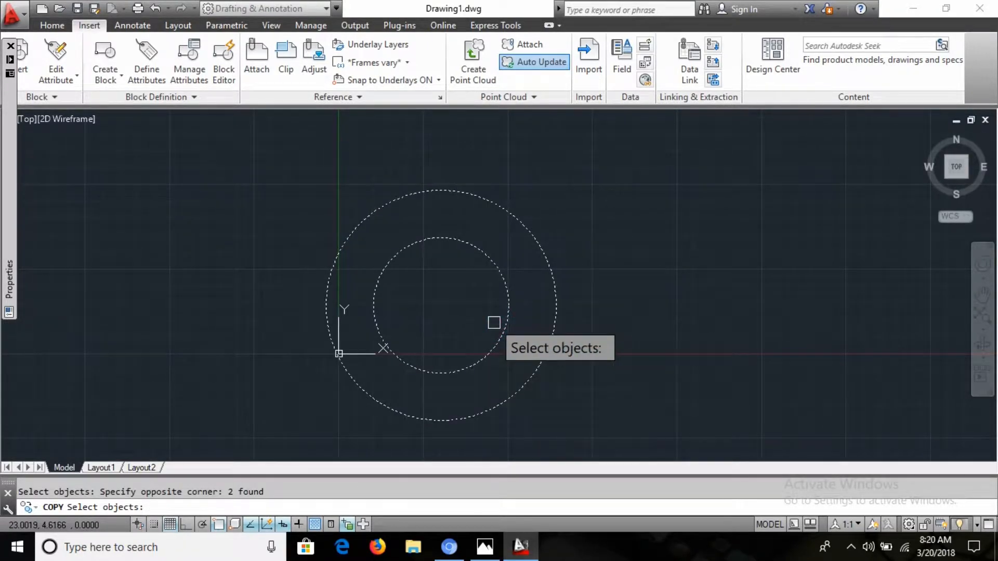
pyautogui.press('Return')
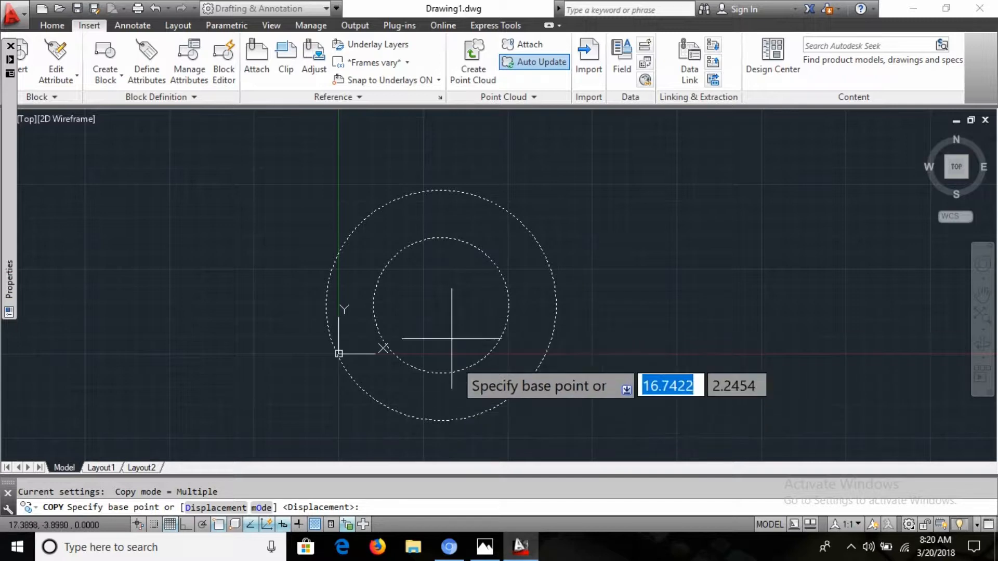
pyautogui.click(440, 305)
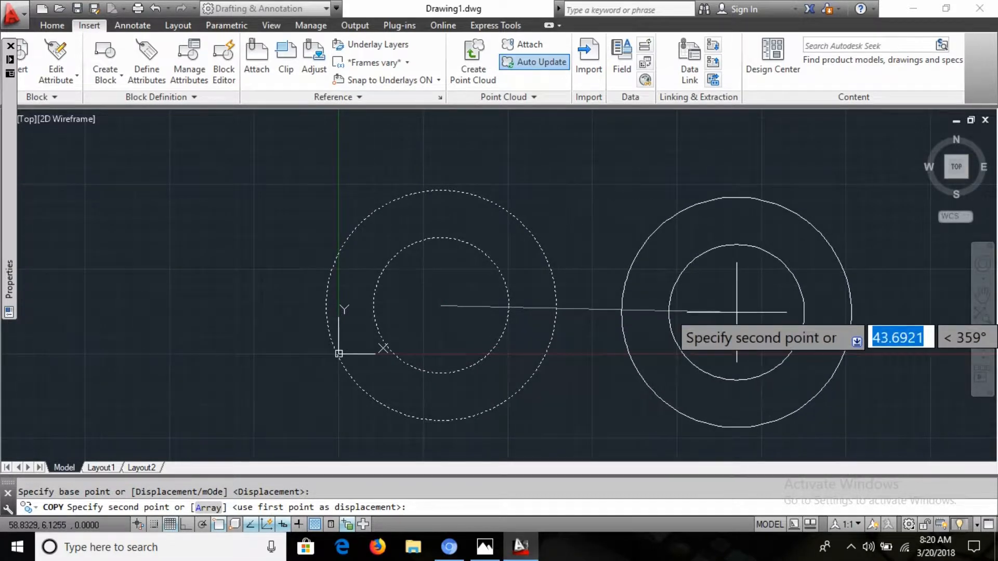
pyautogui.press('F8')
pyautogui.press('F8')
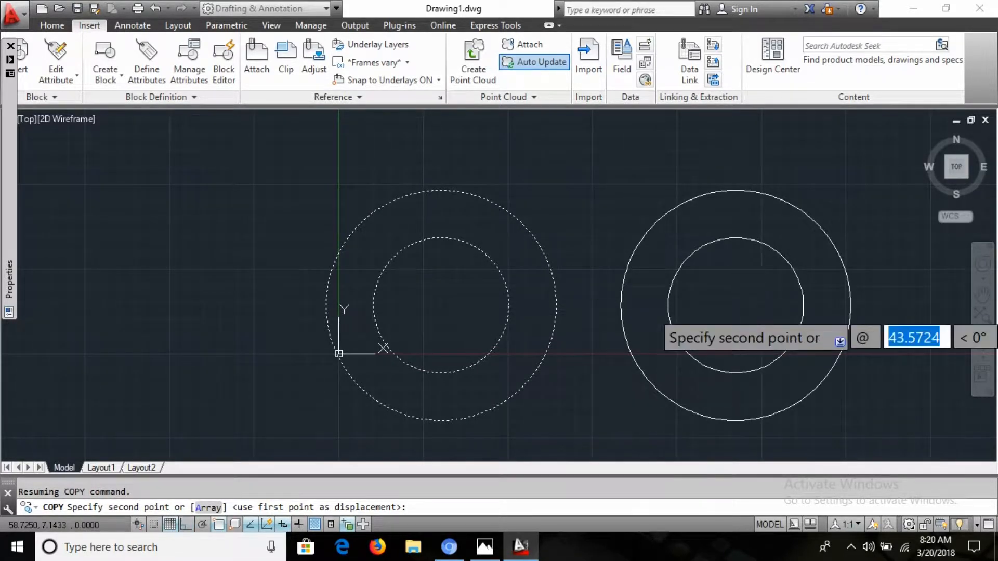
pyautogui.hotkey('alt', 'Tab')
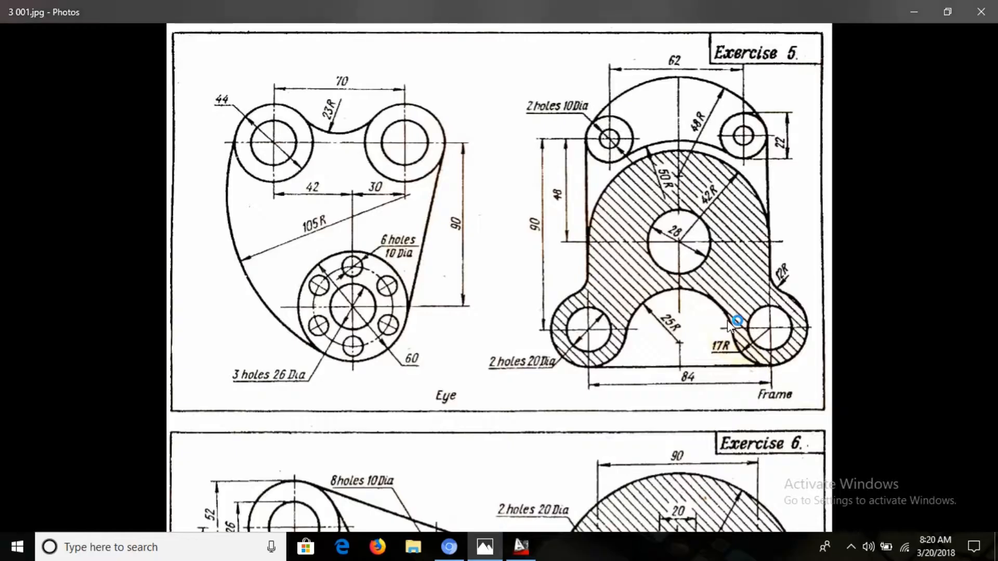
pyautogui.hotkey('alt', 'Tab')
pyautogui.write('84')
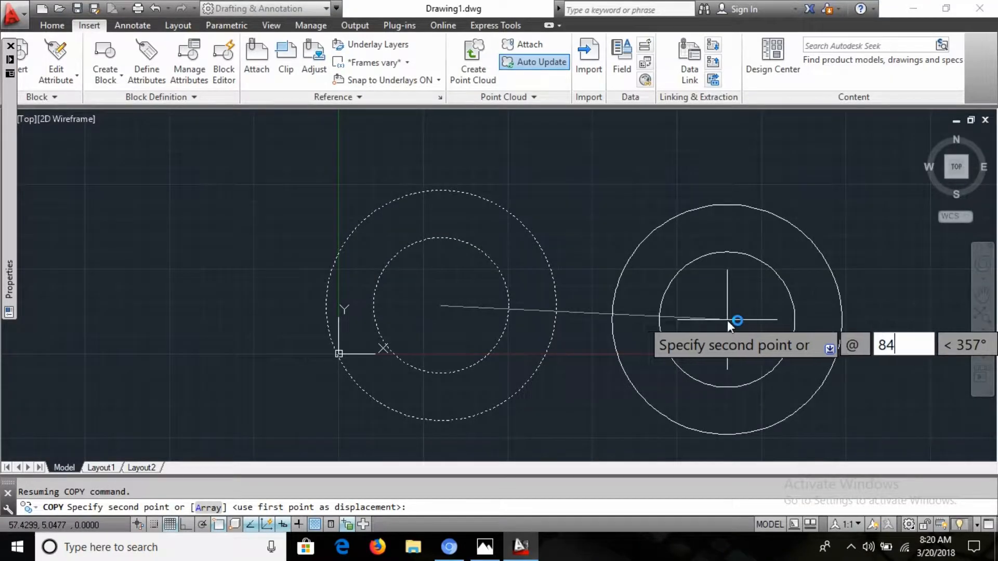
pyautogui.press('Tab')
pyautogui.write('0')
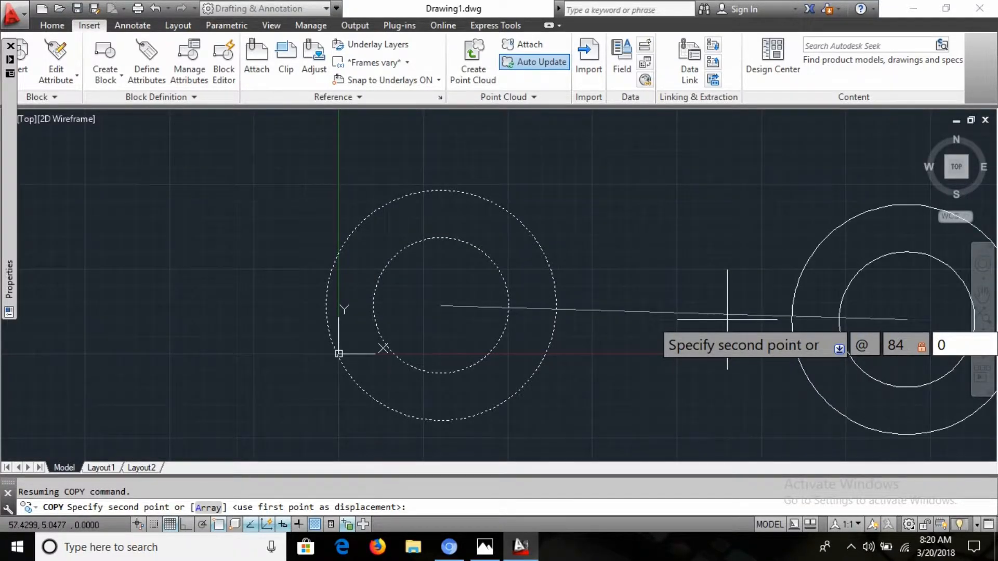
pyautogui.press('Return')
pyautogui.scroll(-2, 529, 394)
pyautogui.press('Escape')
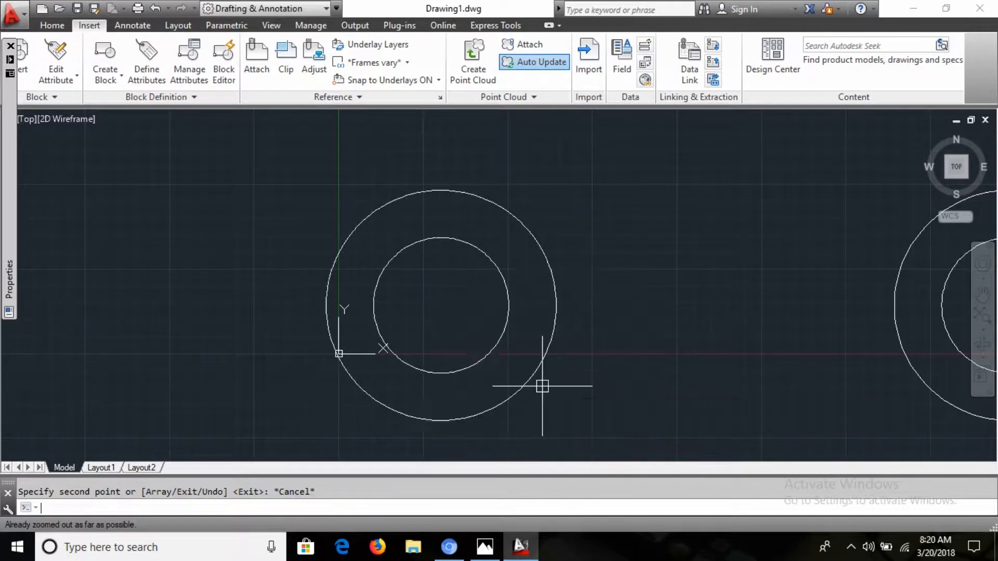
pyautogui.write('Z')
pyautogui.scroll(-6, 541, 385)
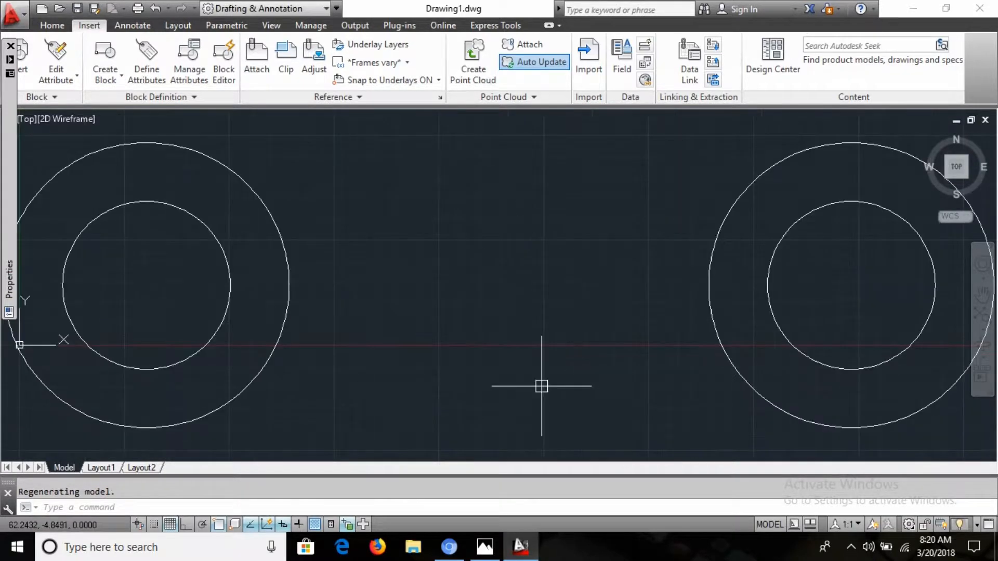
# Step: Draw a circle of radius 25 tangent to the facing sides of the two outer 17-radius circles
pyautogui.scroll(4, 555, 315)
pyautogui.hotkey('alt', 'Tab')
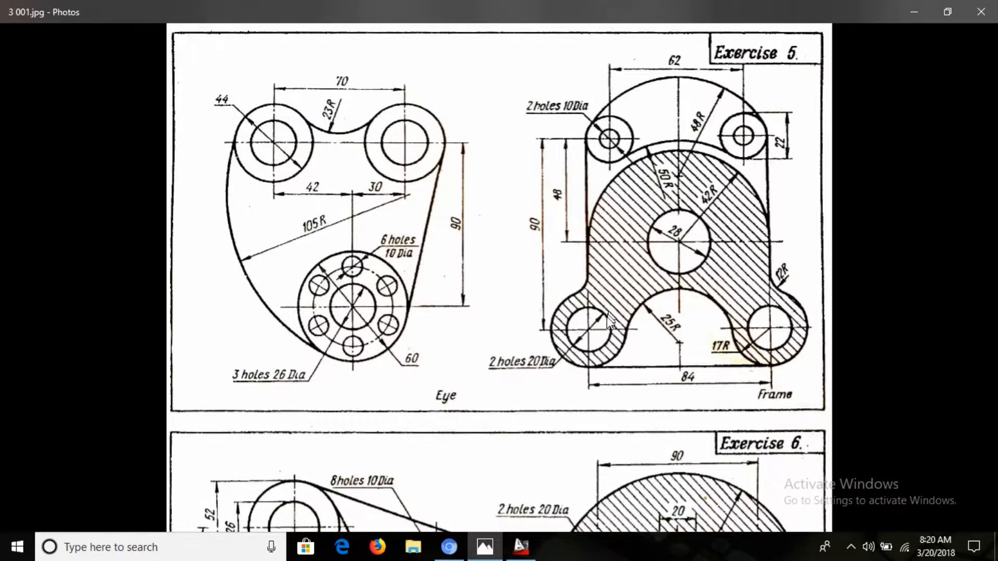
pyautogui.hotkey('alt', 'Tab')
pyautogui.write('C')
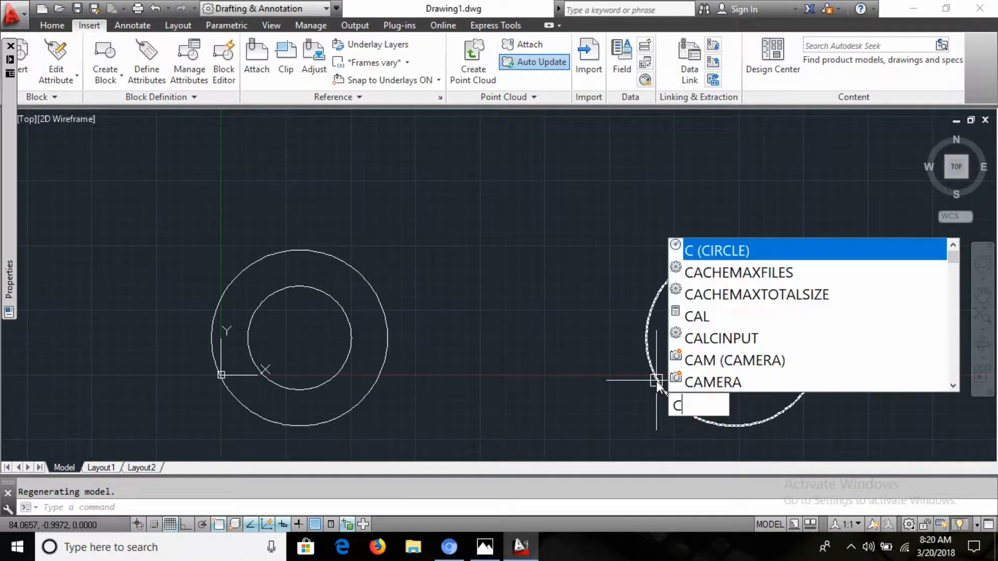
pyautogui.press('Return')
pyautogui.write('T')
pyautogui.press('Return')
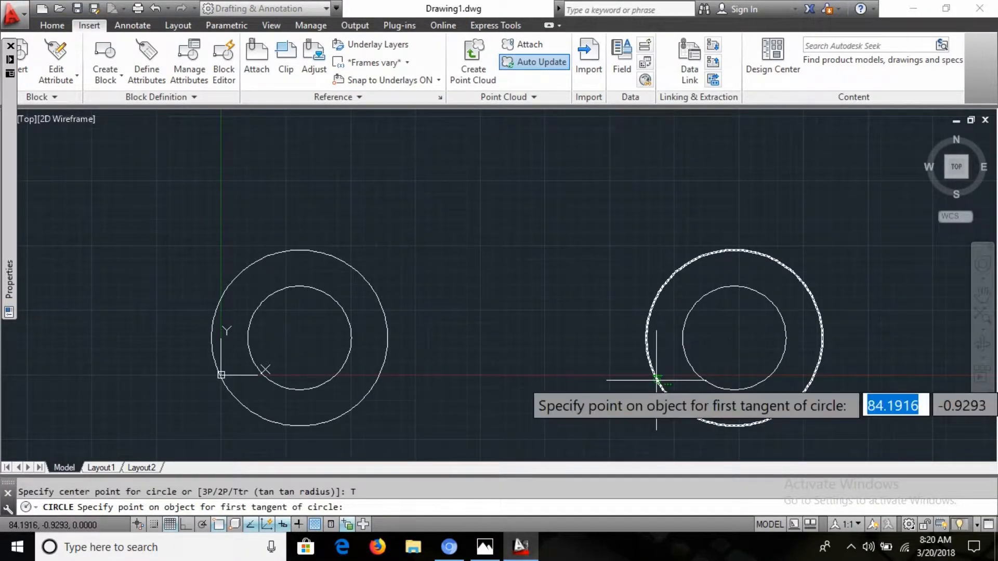
pyautogui.click(385, 339)
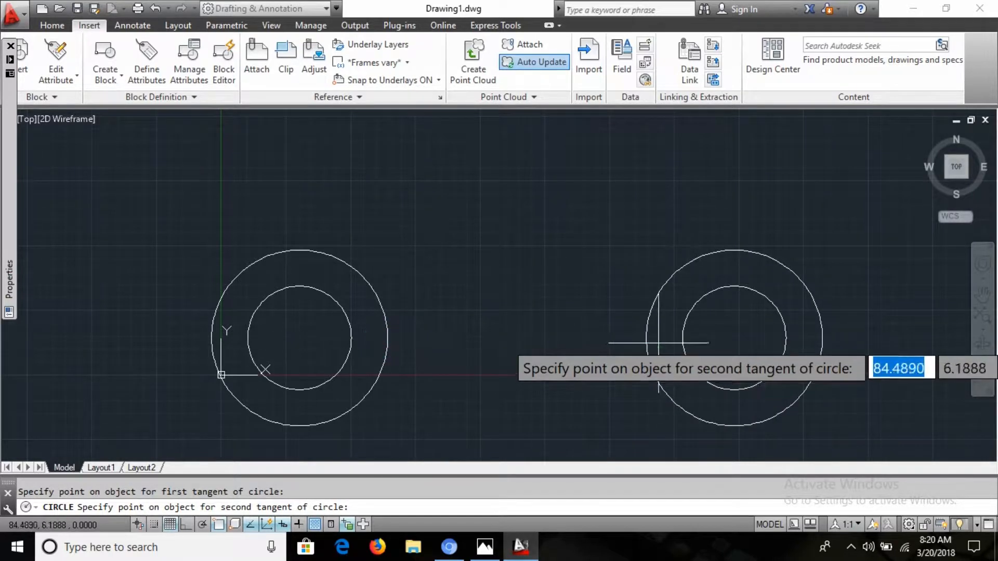
pyautogui.click(646, 346)
pyautogui.write('25')
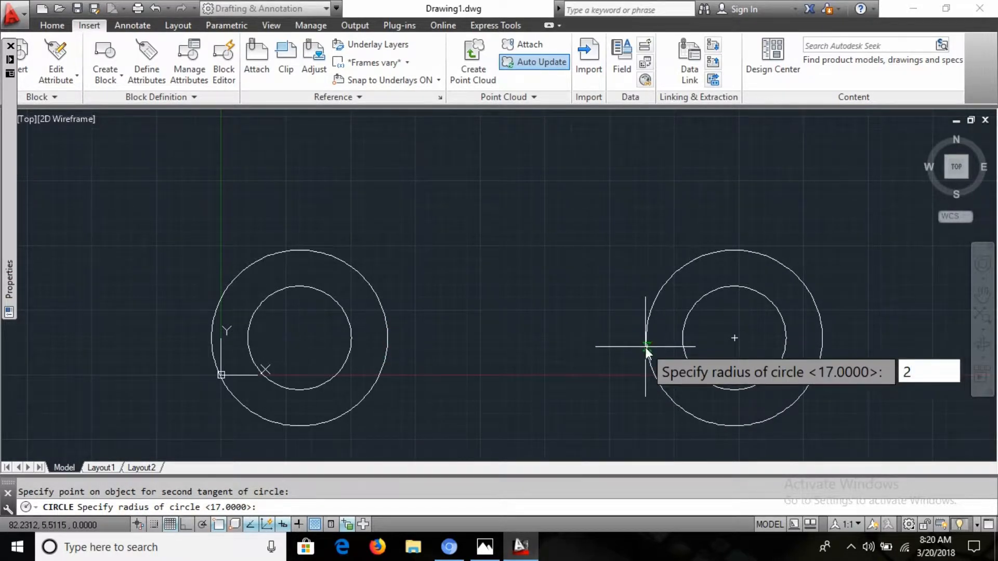
pyautogui.press('Return')
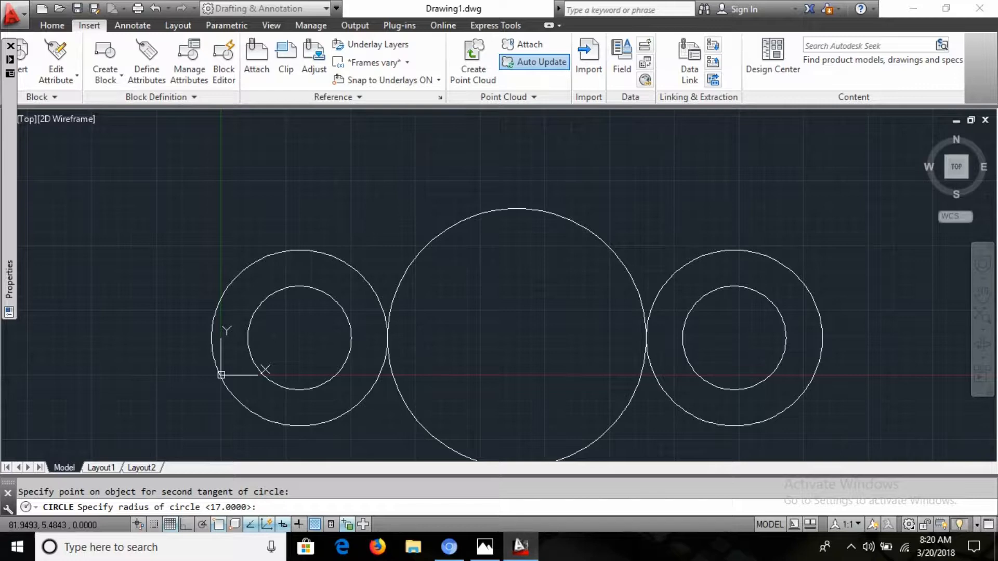
# Step: Trim away the lower half of the 25-radius circle and check the reference image for the frame's central hole
pyautogui.press('Escape')
pyautogui.write('tr')
pyautogui.press('Return')
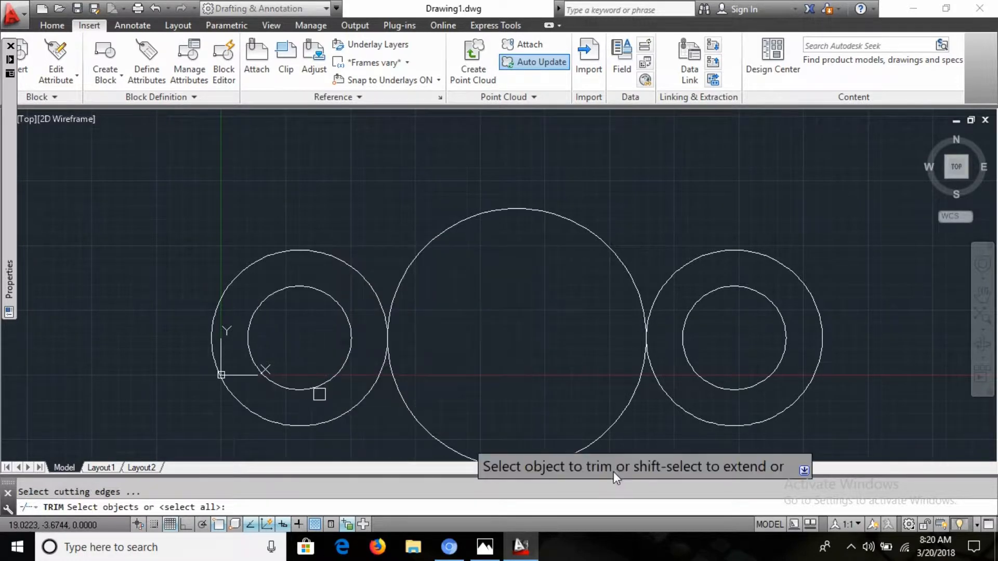
pyautogui.press('Return')
pyautogui.scroll(-2, 567, 332)
pyautogui.moveTo(538, 321); pyautogui.dragTo(548, 359, button='middle')
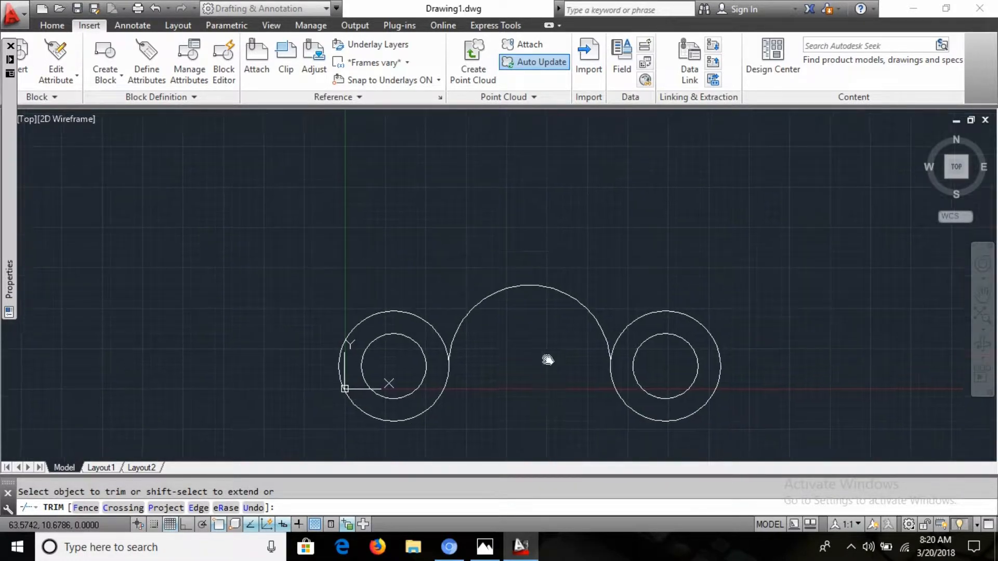
pyautogui.press('Escape')
pyautogui.hotkey('alt', 'Tab')
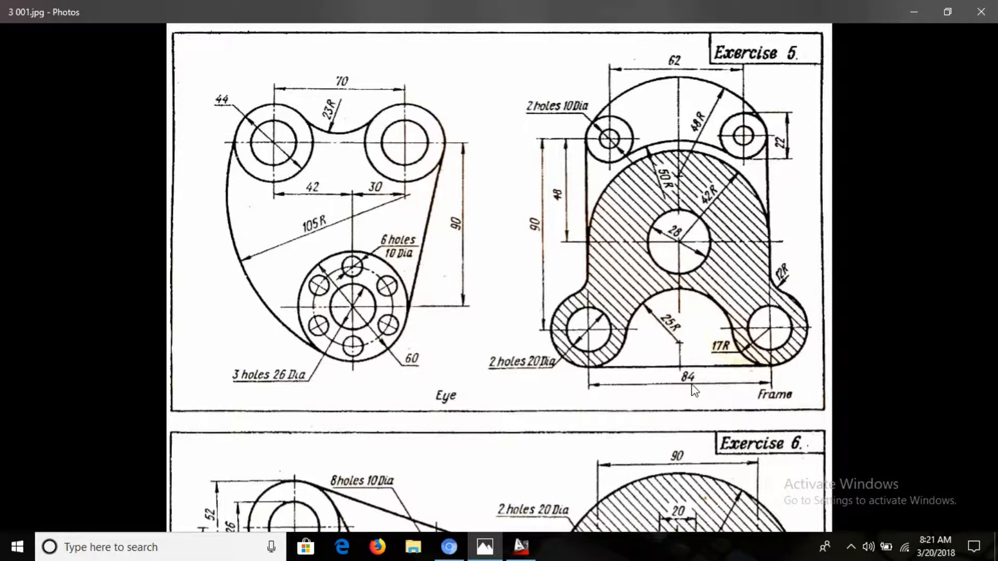
pyautogui.hotkey('alt', 'Tab')
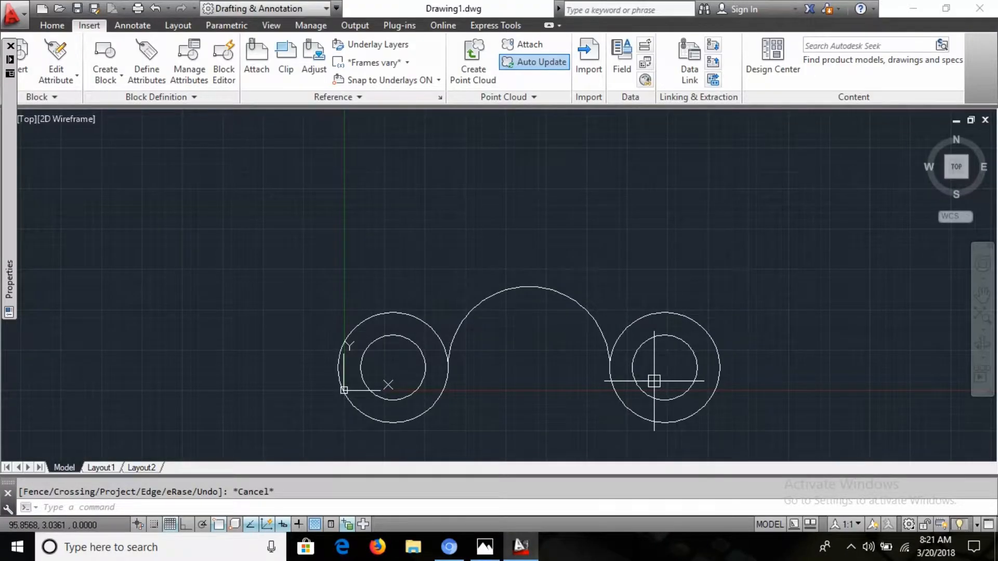
pyautogui.click(654, 381)
pyautogui.write('C')
pyautogui.press('Return')
pyautogui.write('F')
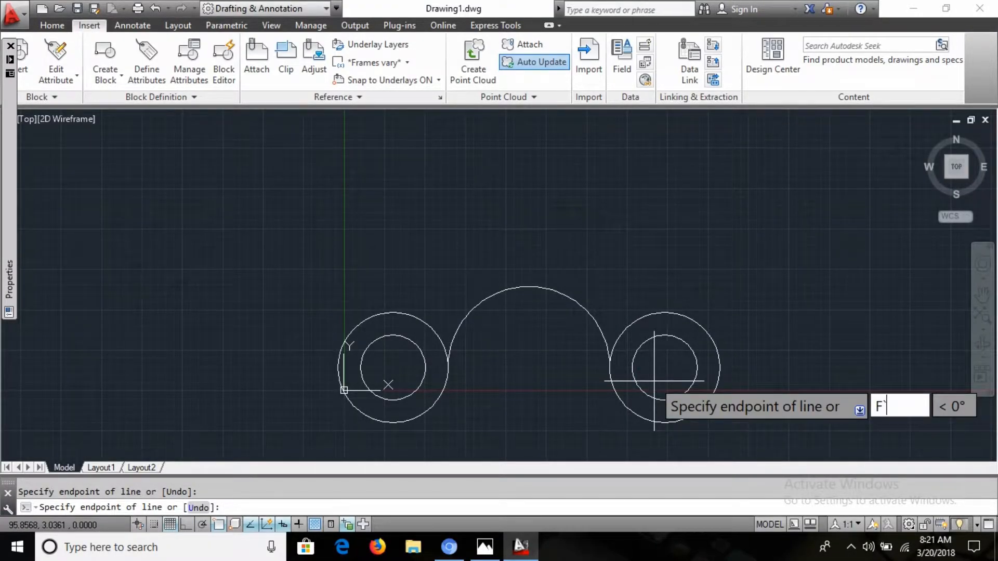
pyautogui.press('Escape')
pyautogui.press('Escape')
# Step: Draw the frame's central circle of diameter 28, with its centre offset 42, 42 from the lower left hole's centre
pyautogui.write('C')
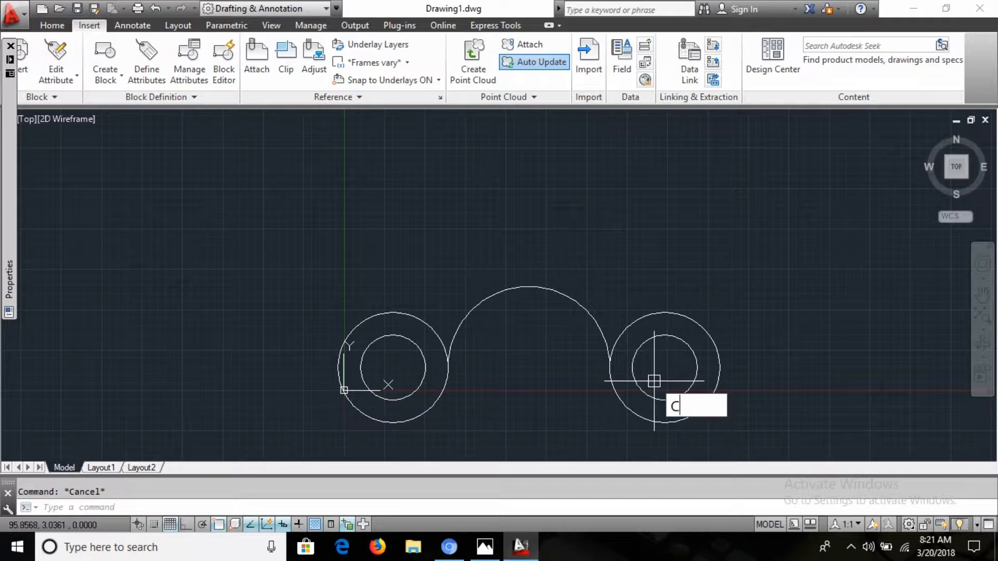
pyautogui.press('Return')
pyautogui.write('FROM')
pyautogui.press('Return')
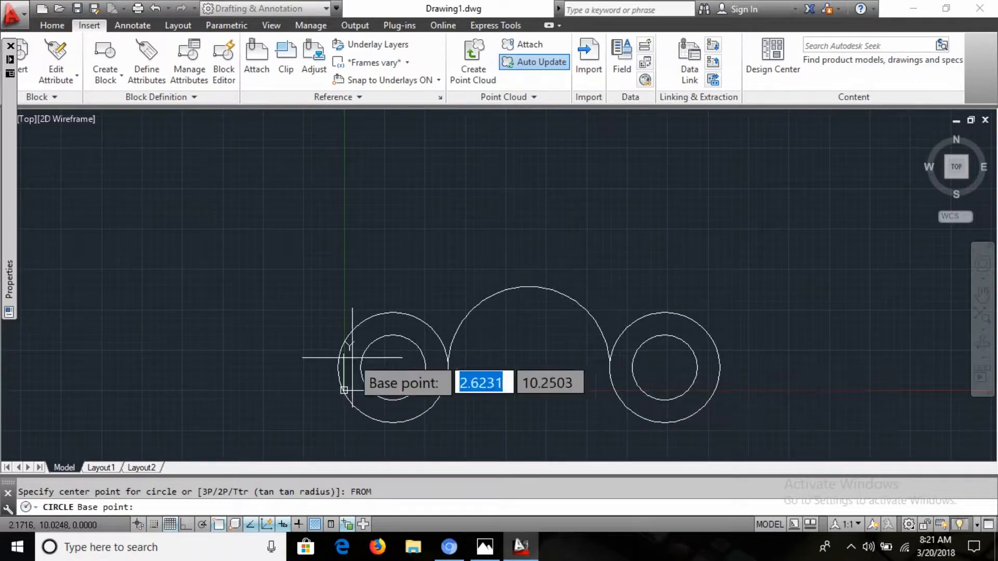
pyautogui.click(392, 367)
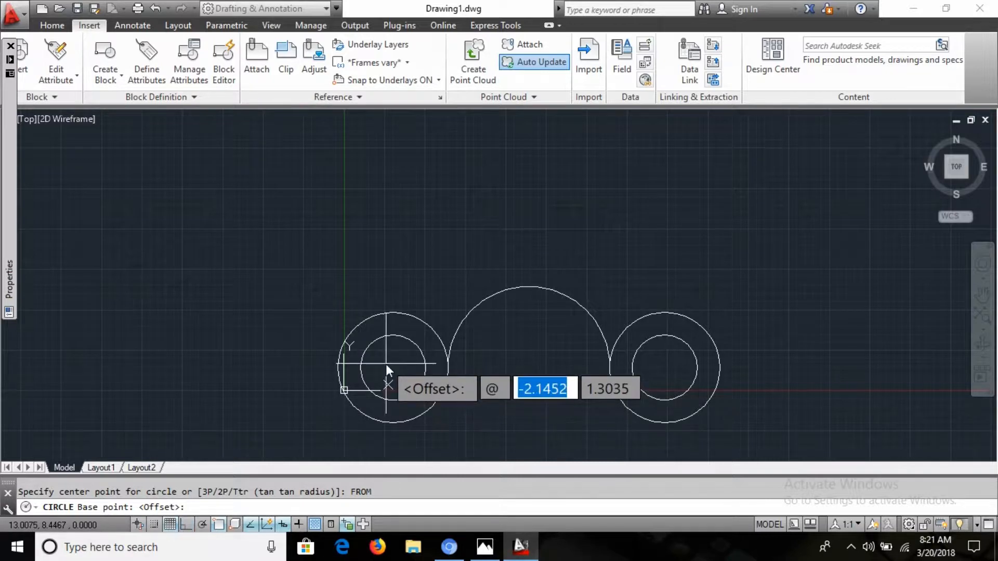
pyautogui.write('42')
pyautogui.press('Tab')
pyautogui.write('42')
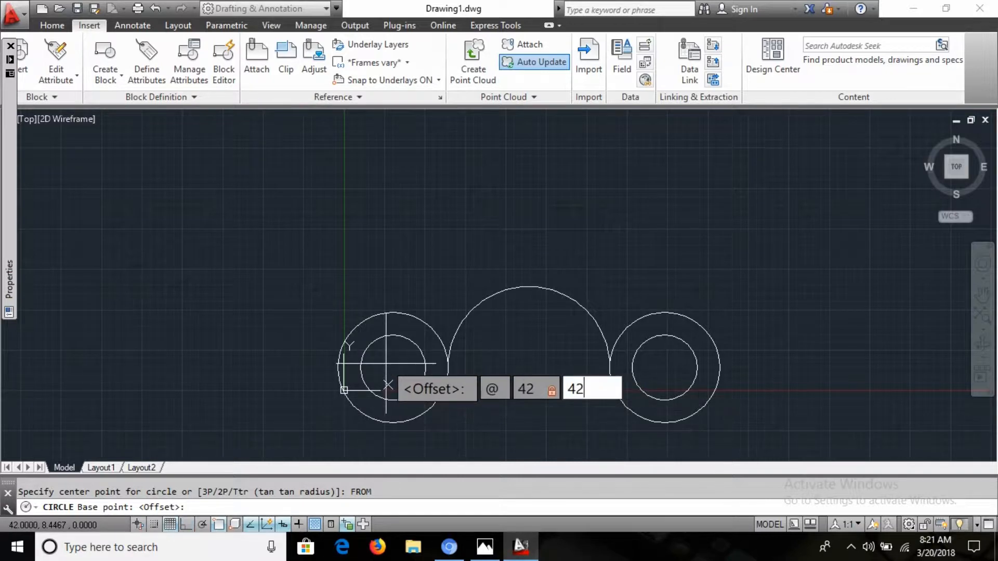
pyautogui.press('Return')
pyautogui.hotkey('alt', 'Tab')
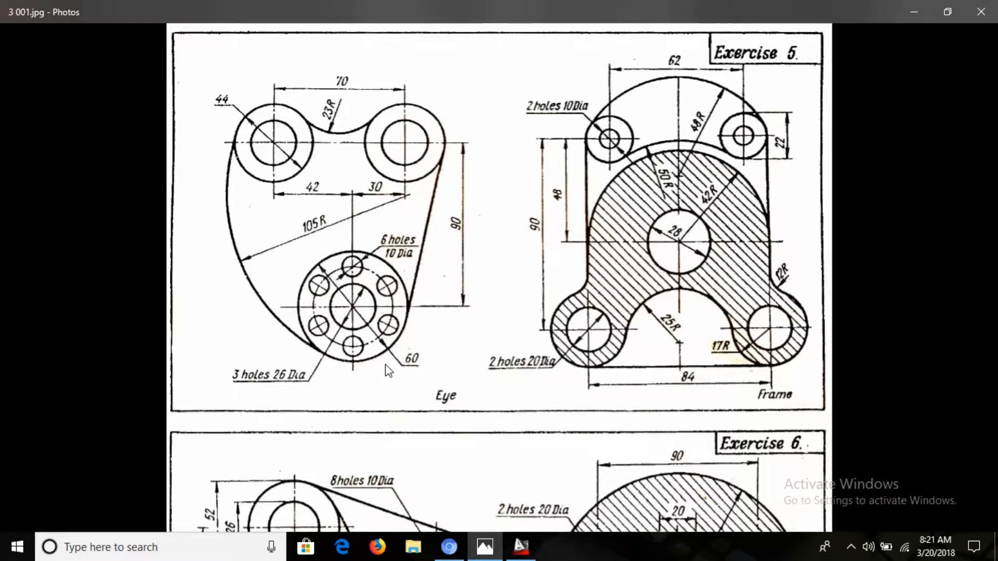
pyautogui.hotkey('alt', 'Tab')
pyautogui.write('D')
pyautogui.press('Return')
pyautogui.write('2')
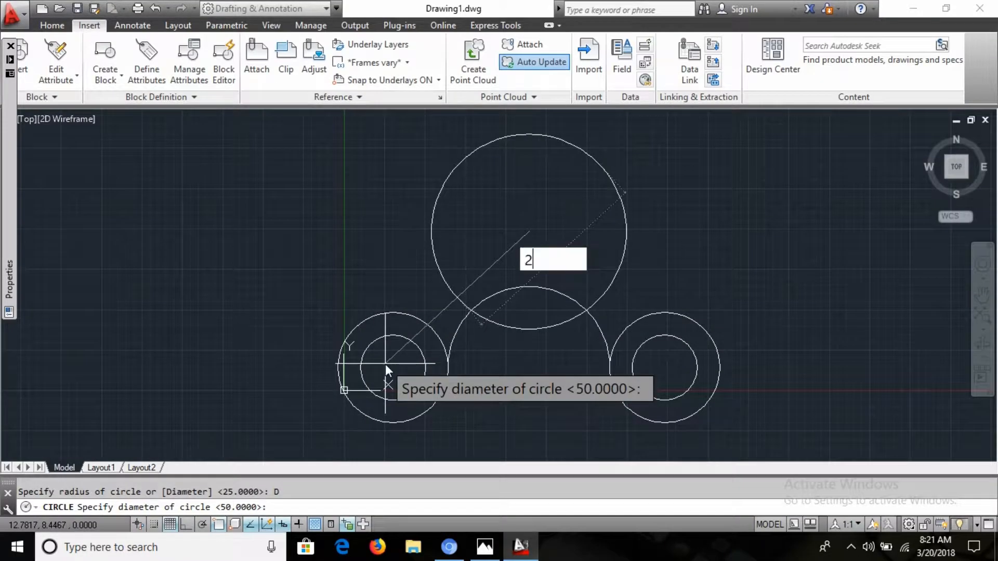
pyautogui.write('8')
pyautogui.press('Return')
# Step: Draw a circle of radius 42 concentric with the 28-diameter hole, as given in the reference image
pyautogui.hotkey('alt', 'Tab')
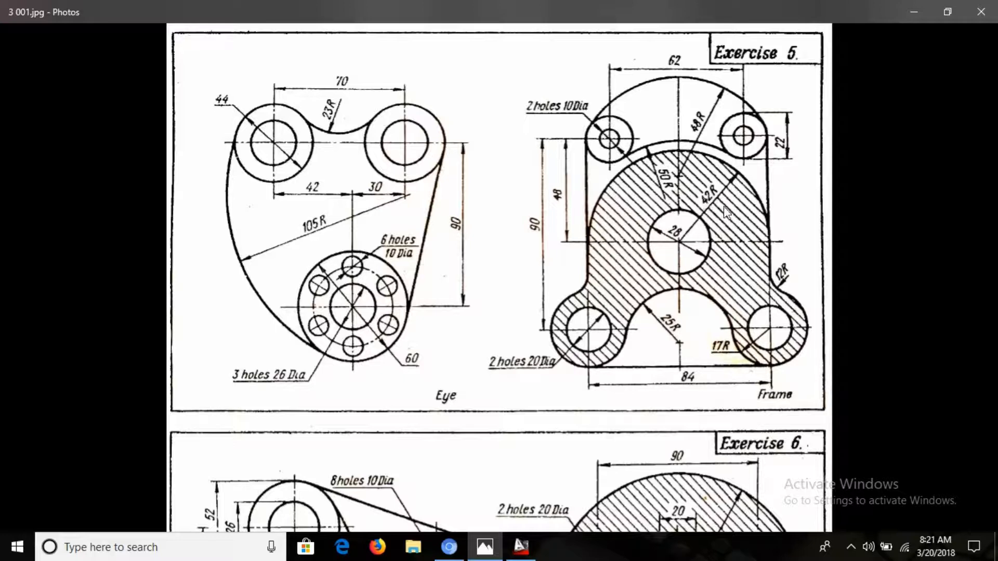
pyautogui.hotkey('alt', 'Tab')
pyautogui.write('C')
pyautogui.press('Return')
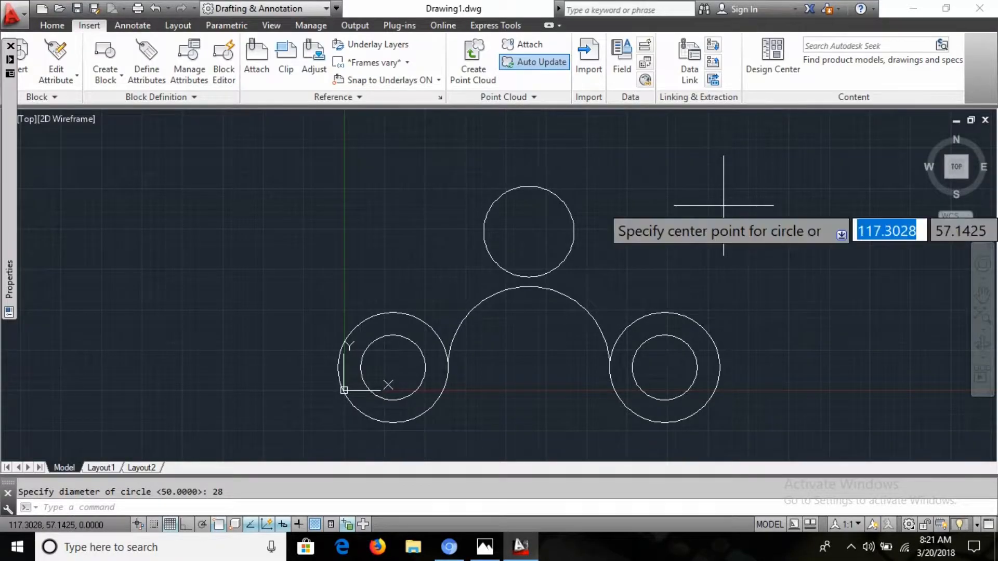
pyautogui.click(529, 232)
pyautogui.write('42')
pyautogui.press('Return')
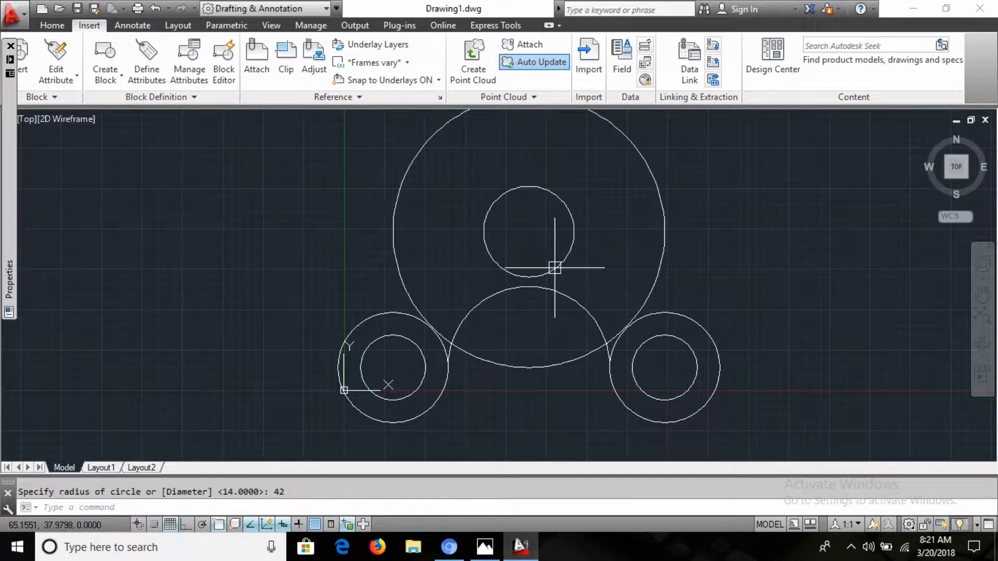
# Step: Consult the reference image and set a new circle's centre at an offset of 31, 48 from the 28-diameter hole's centre
pyautogui.hotkey('alt', 'Tab')
pyautogui.hotkey('alt', 'Tab')
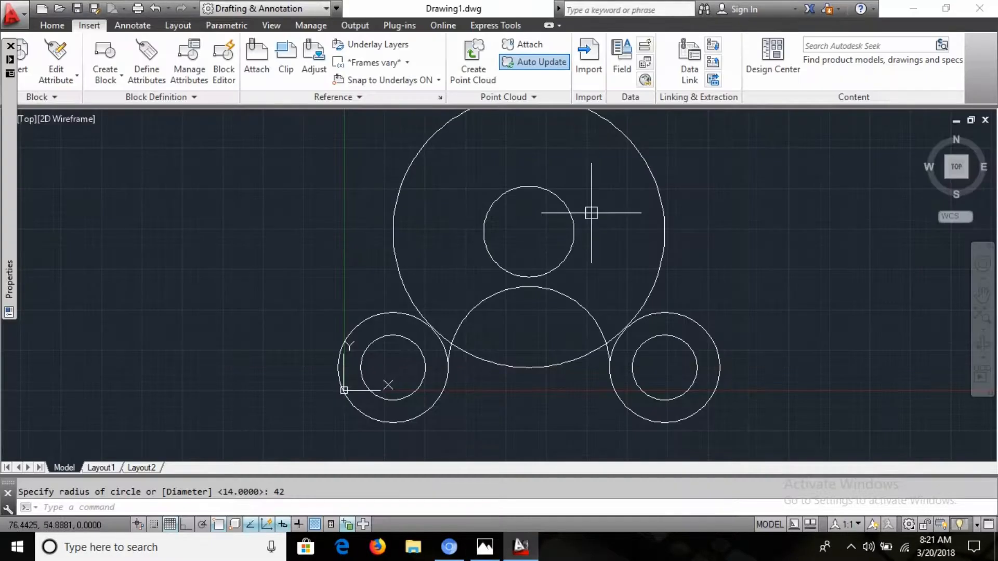
pyautogui.moveTo(662, 238)
pyautogui.mouseDown(button='middle')
pyautogui.moveTo(661, 328)
pyautogui.moveTo(675, 336)
pyautogui.mouseUp(button='middle')
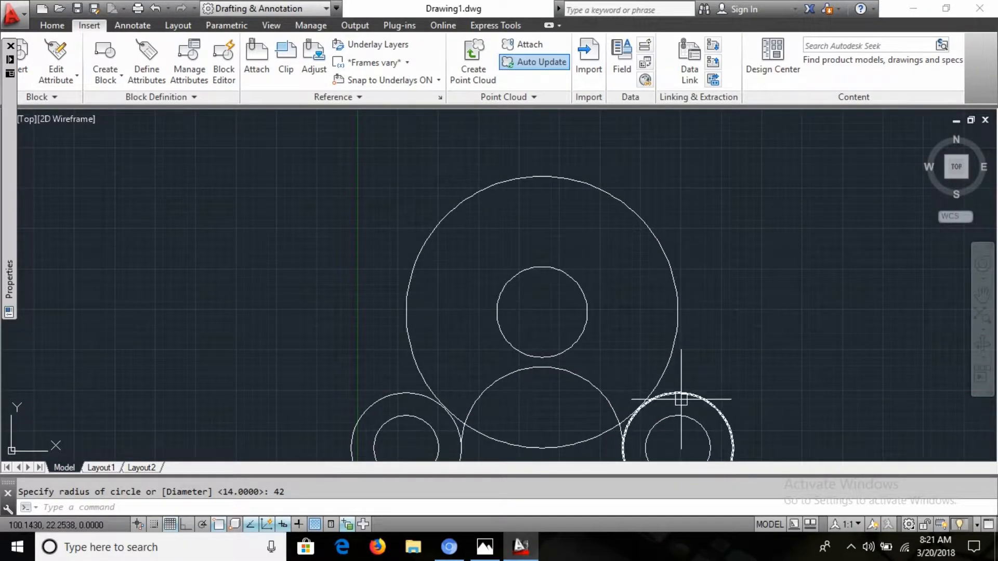
pyautogui.hotkey('alt', 'Tab')
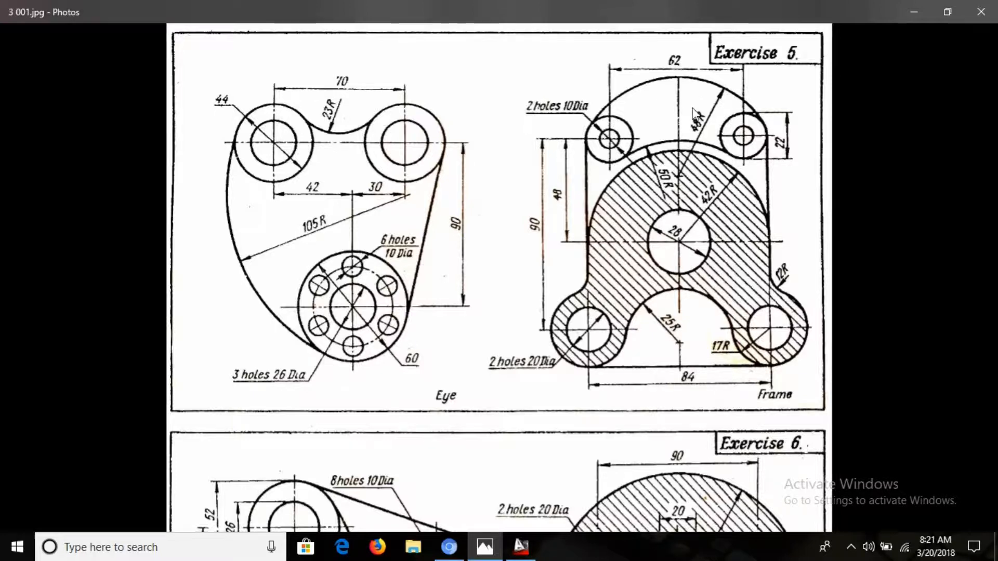
pyautogui.hotkey('alt', 'Tab')
pyautogui.write('C')
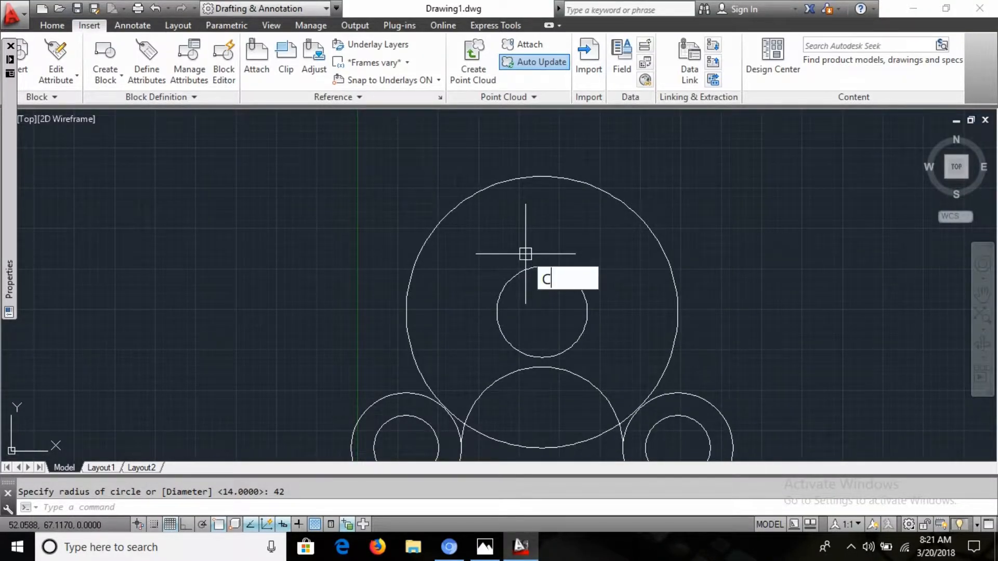
pyautogui.write('FROM')
pyautogui.press('Return')
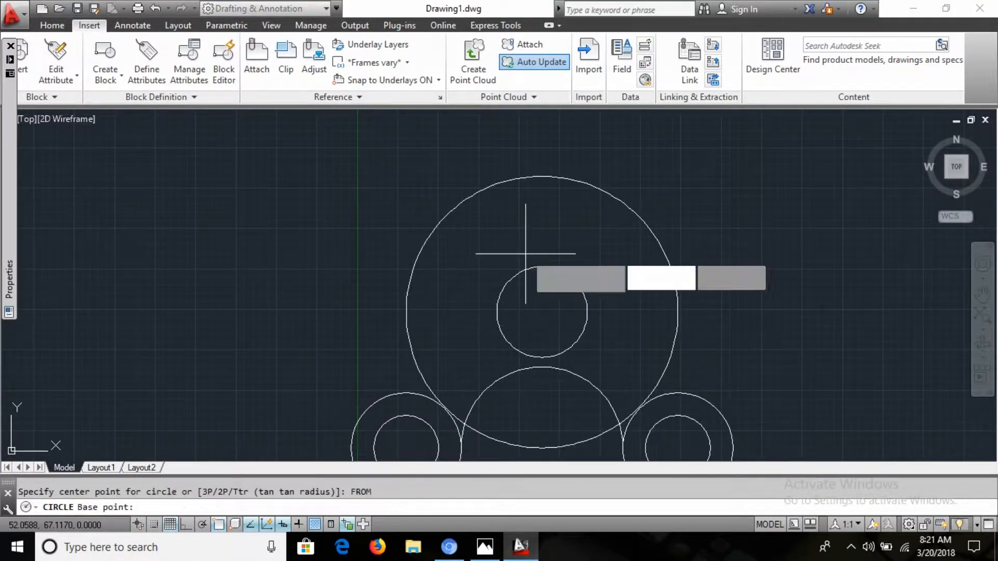
pyautogui.click(542, 312)
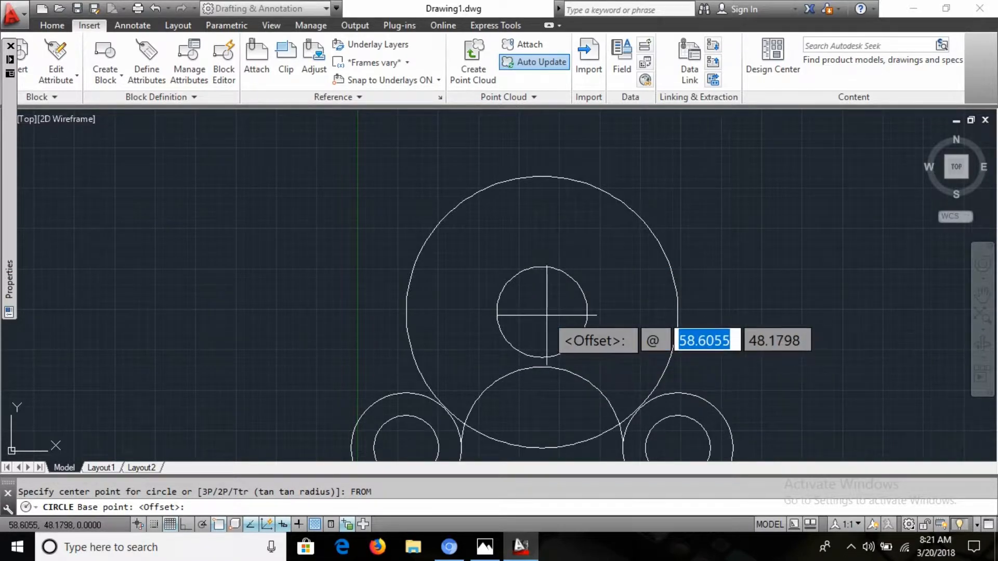
pyautogui.write('31')
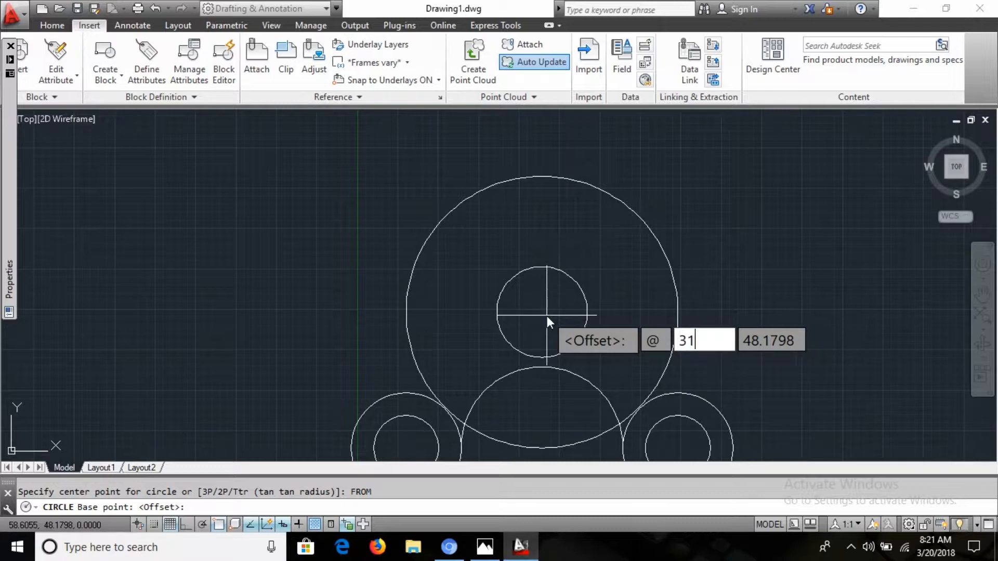
pyautogui.press('Tab')
pyautogui.write('48')
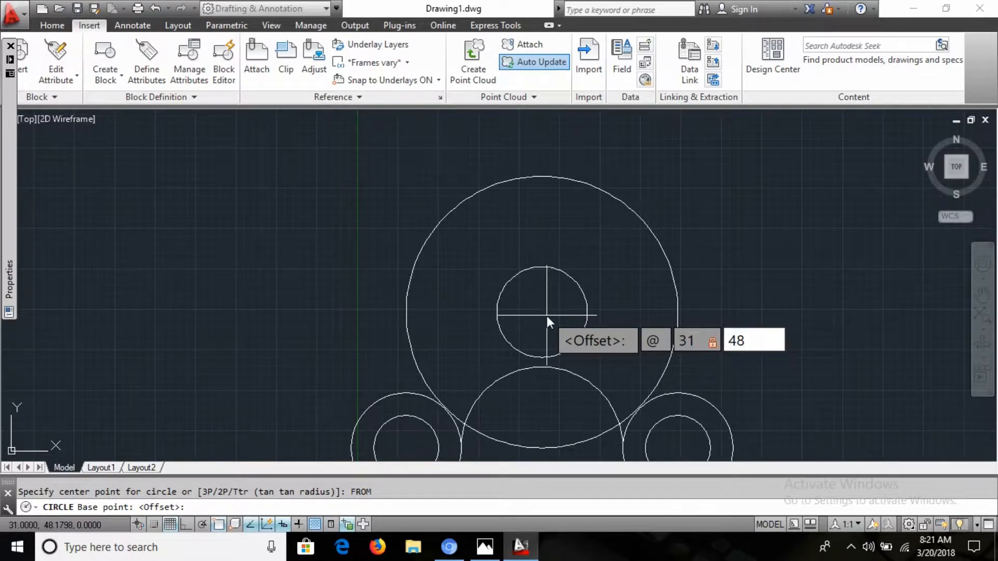
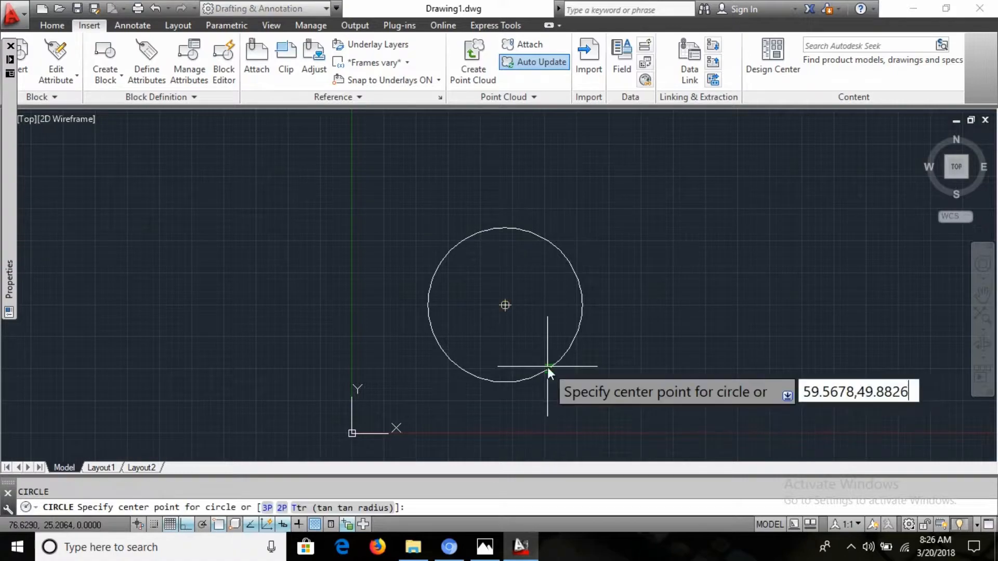
# Step: Draw a circle of diameter 26 concentric with the eye's 30-radius circle, checking the reference image
pyautogui.click(549, 368)
pyautogui.hotkey('alt', 'Tab')
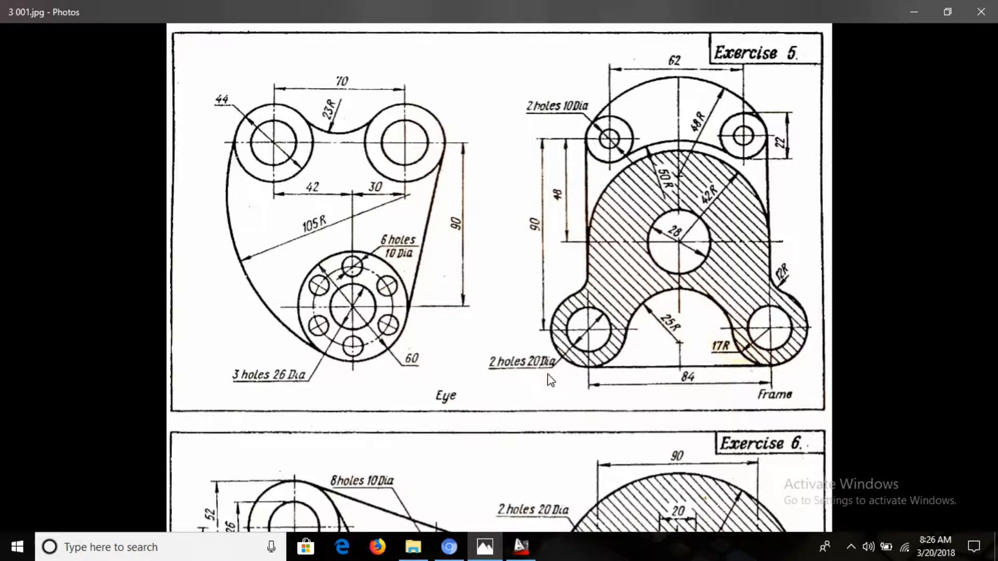
pyautogui.hotkey('alt', 'Tab')
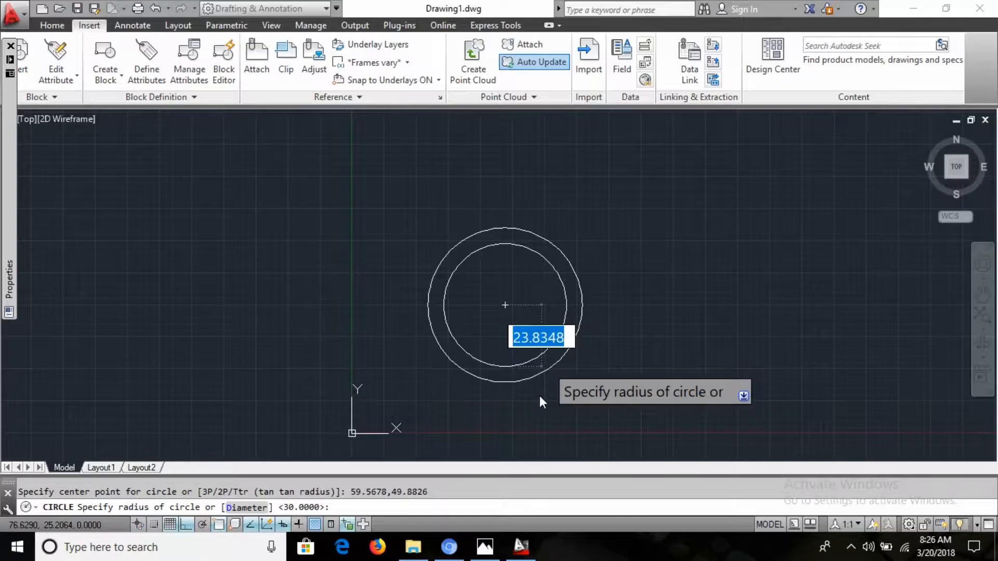
pyautogui.write('d')
pyautogui.press('Return')
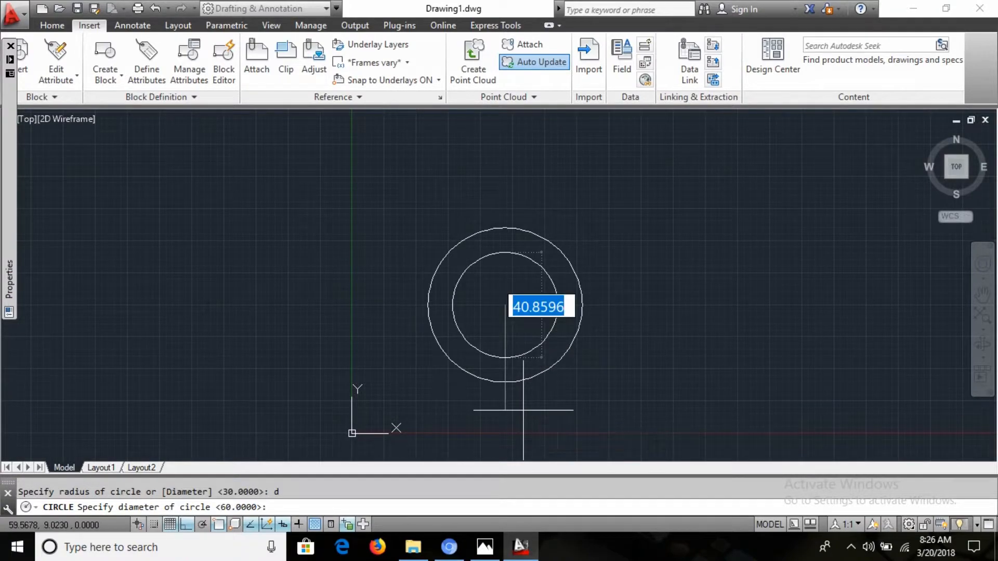
pyautogui.write('26')
pyautogui.press('Return')
# Step: Check the reference image and draw a circle of diameter 40 concentric with the eye's 26-diameter hole
pyautogui.hotkey('alt', 'Tab')
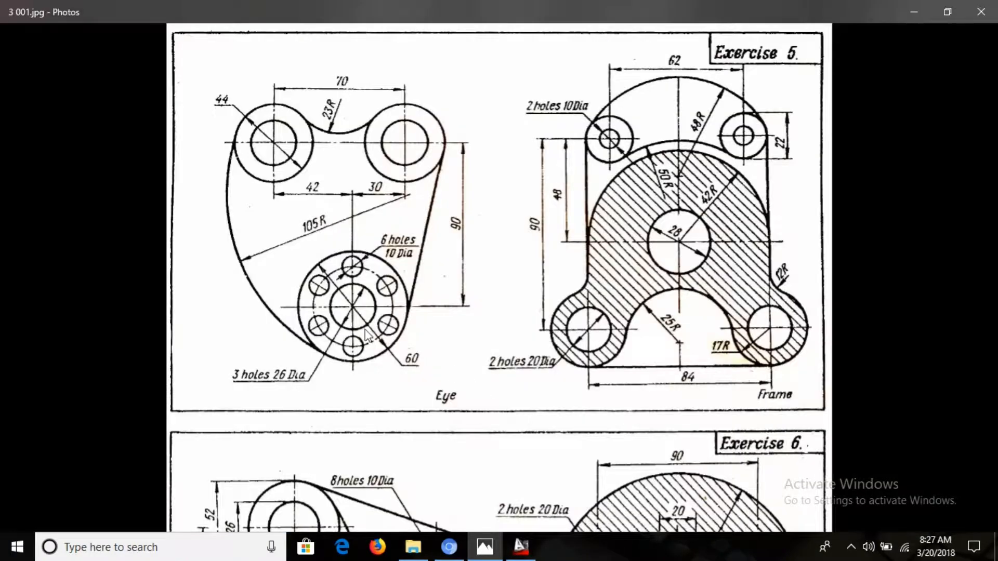
pyautogui.hotkey('alt', 'Tab')
pyautogui.press('Return')
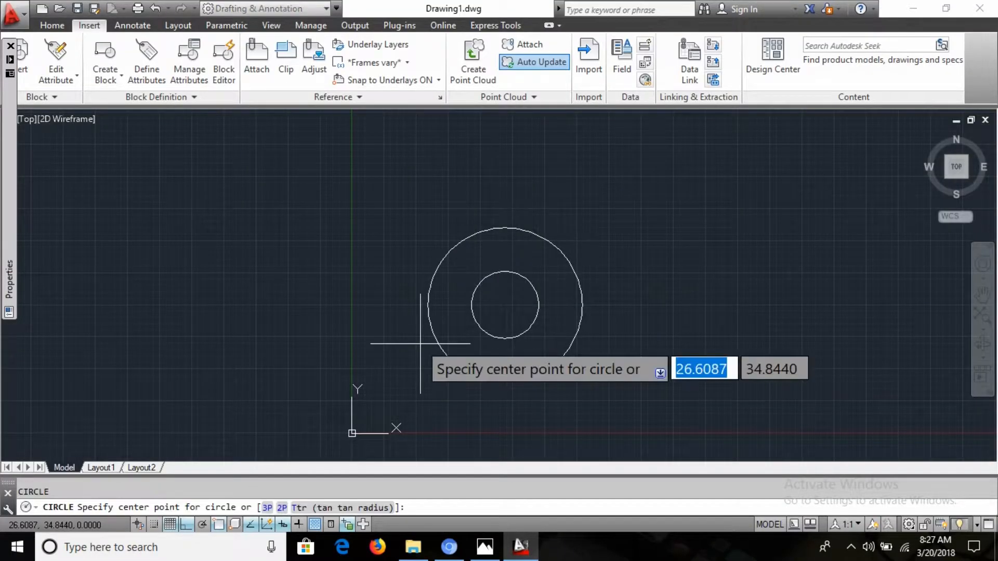
pyautogui.click(504, 305)
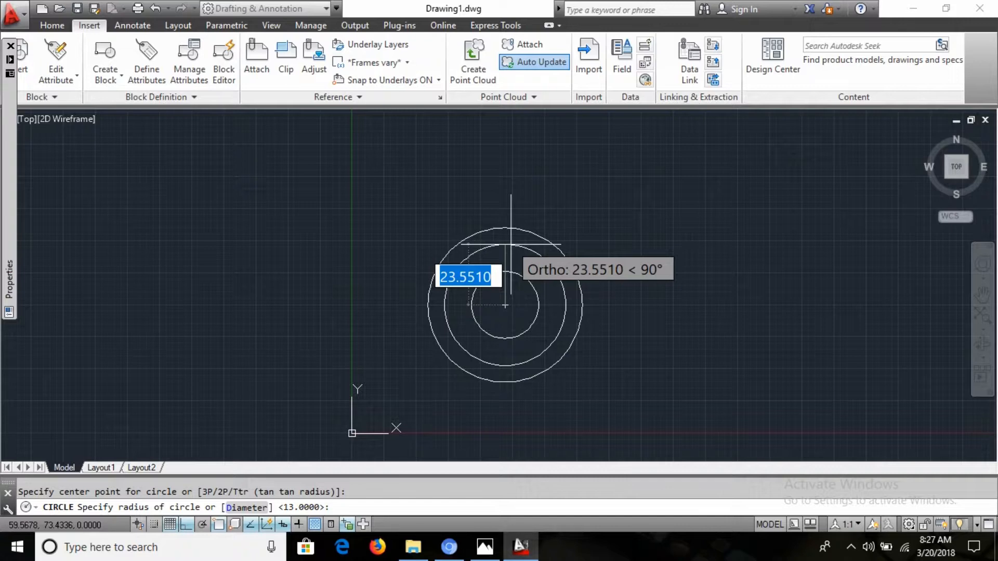
pyautogui.write('d')
pyautogui.press('Return')
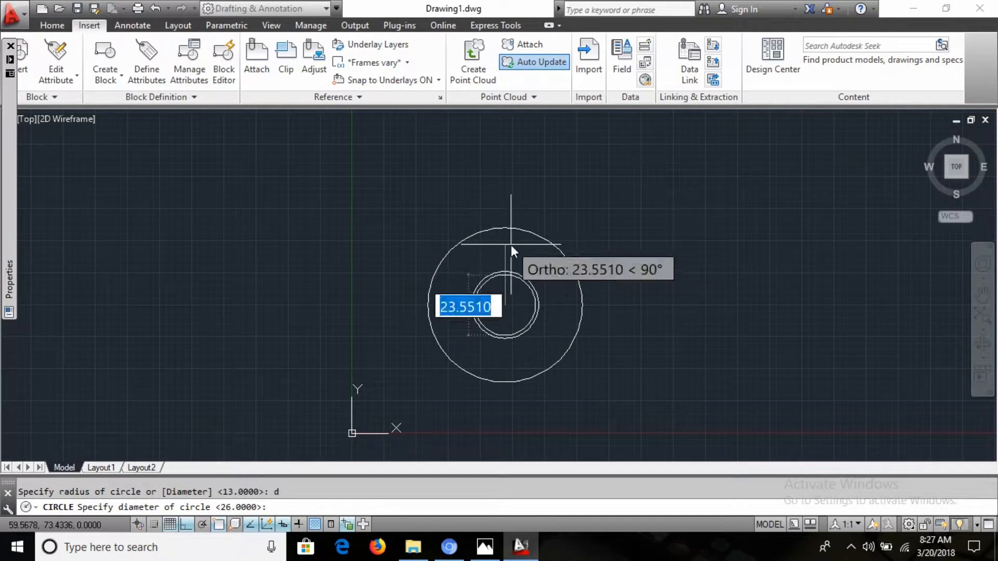
pyautogui.write('40')
pyautogui.press('Return')
# Step: Check the reference image and set the middle concentric circle's diameter to 50
pyautogui.hotkey('alt', 'Tab')
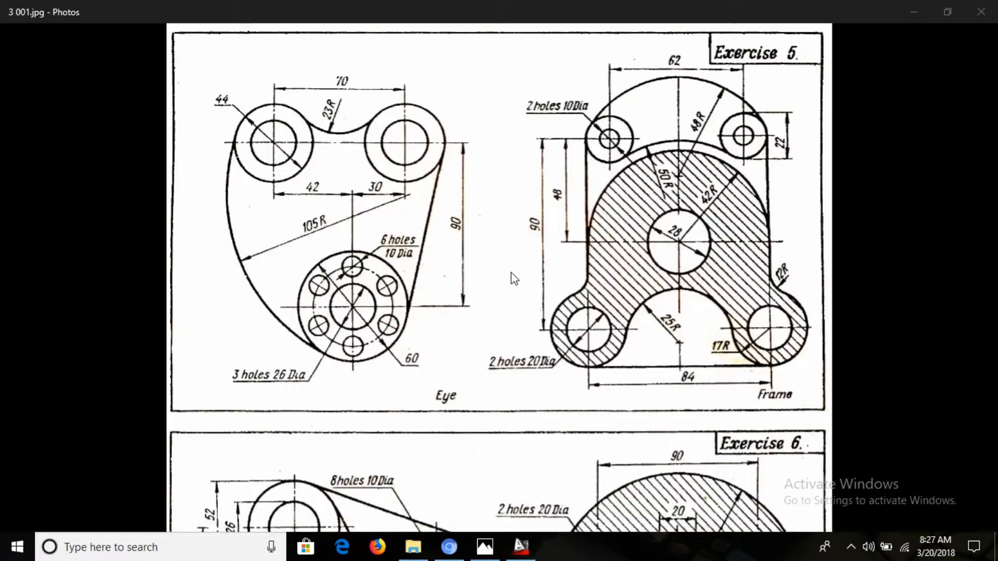
pyautogui.hotkey('alt', 'Tab')
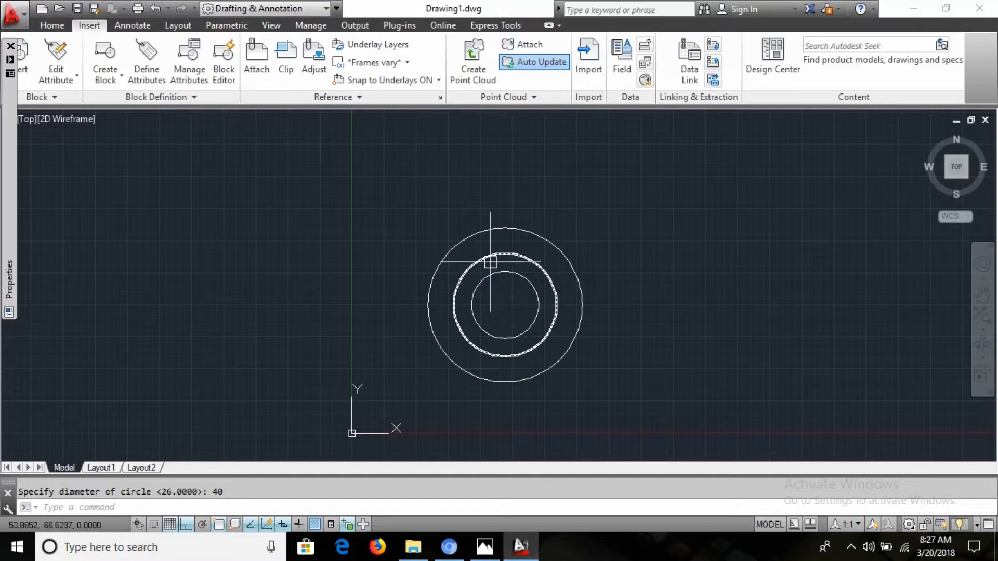
pyautogui.click(511, 255)
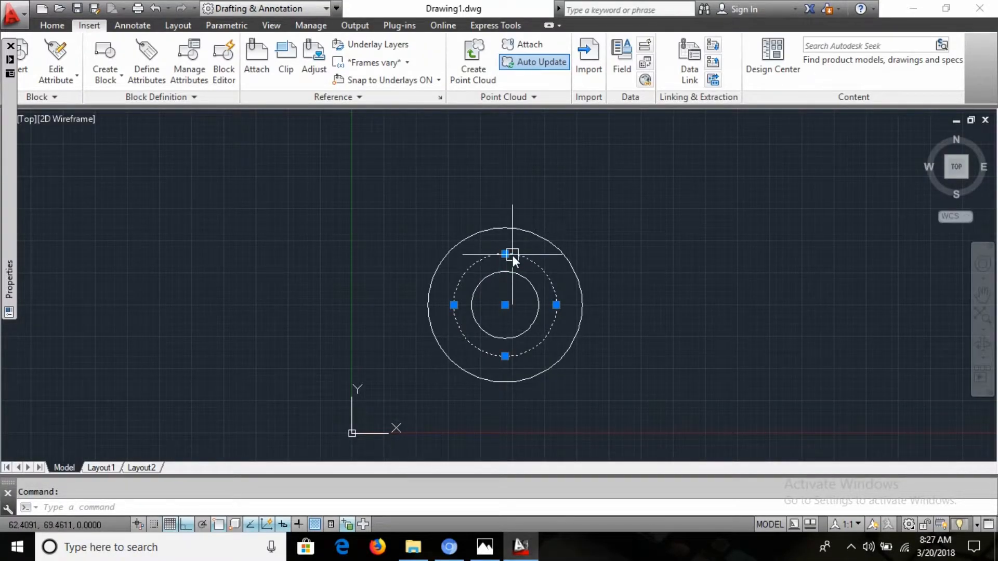
pyautogui.doubleClick(511, 255)
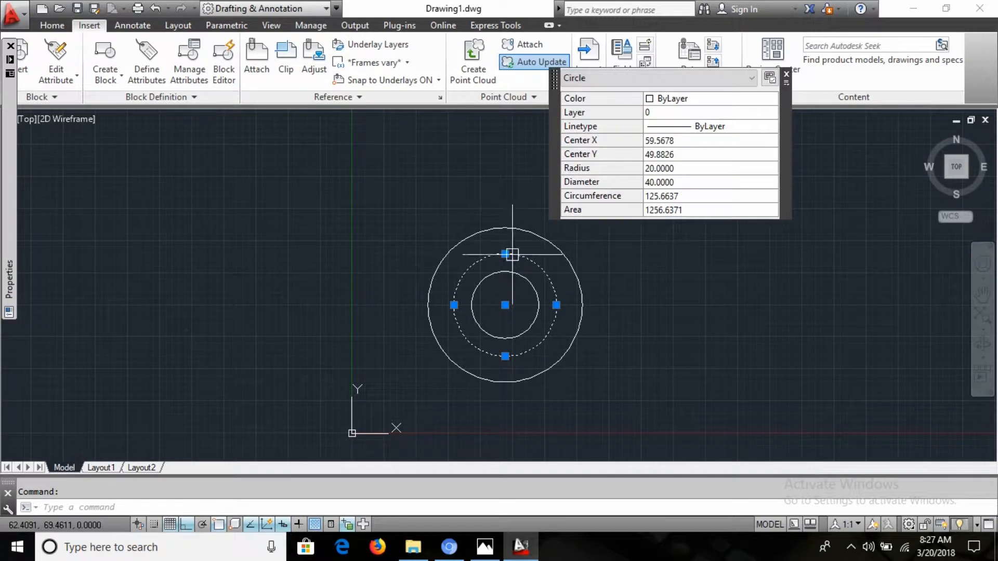
pyautogui.click(659, 183)
pyautogui.write('5')
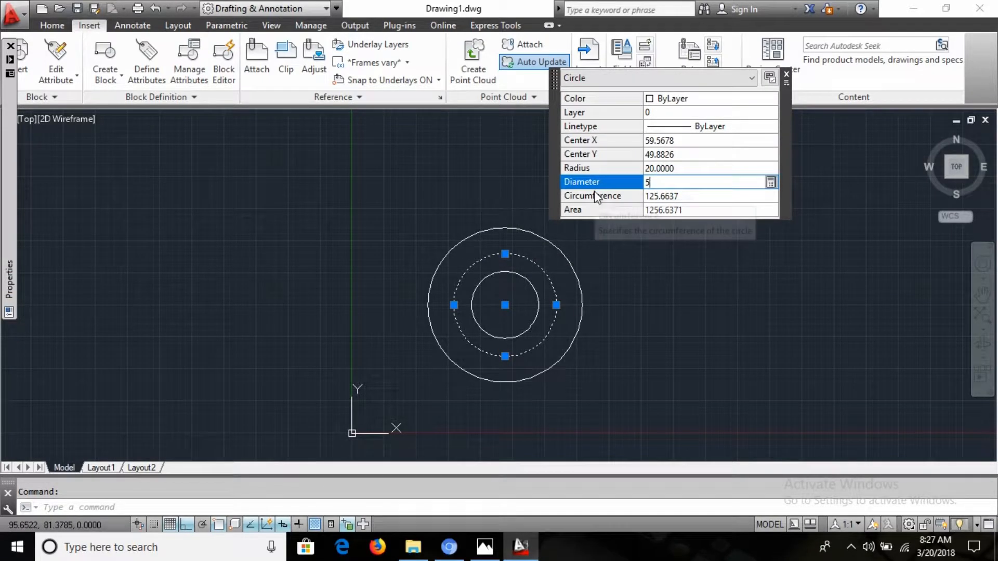
pyautogui.write('0')
pyautogui.press('Return')
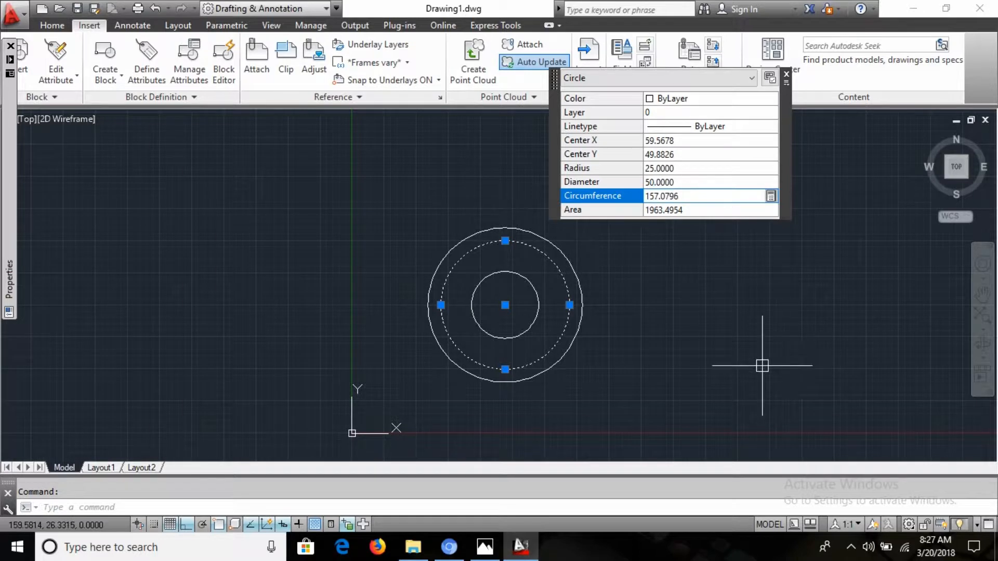
# Step: Set the middle concentric circle's diameter to 45 and deselect it
pyautogui.click(679, 182)
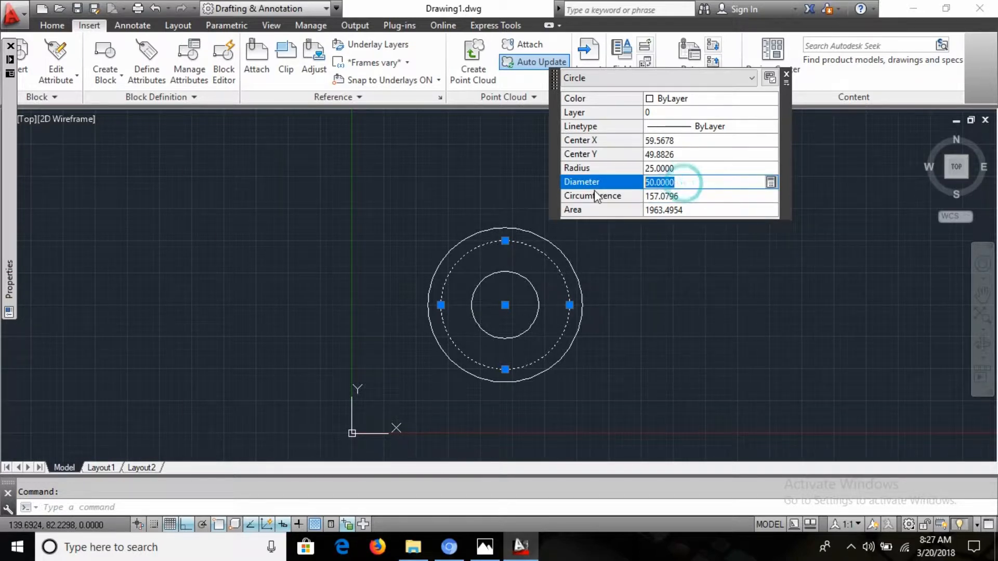
pyautogui.write('45')
pyautogui.press('Return')
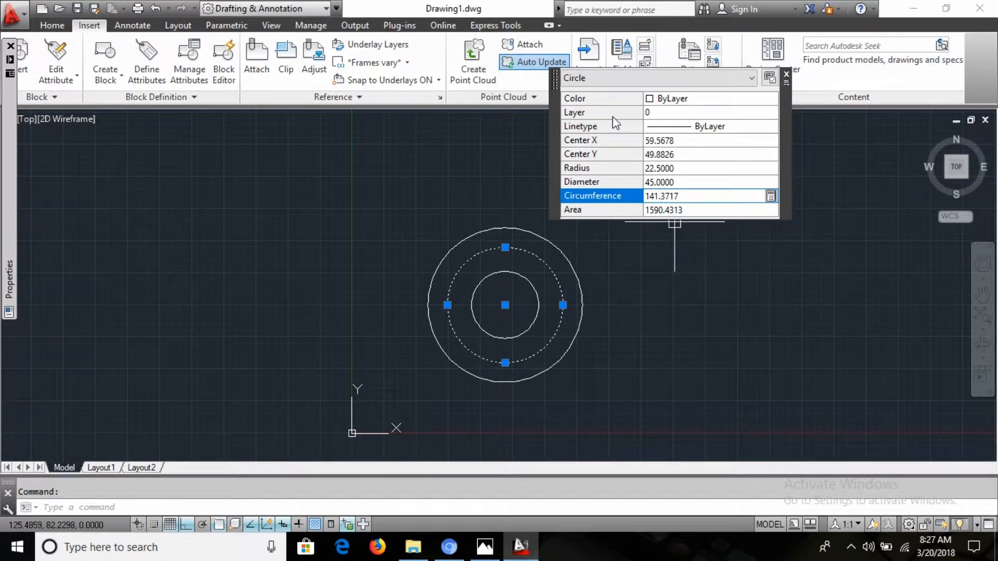
pyautogui.click(786, 76)
pyautogui.press('Escape')
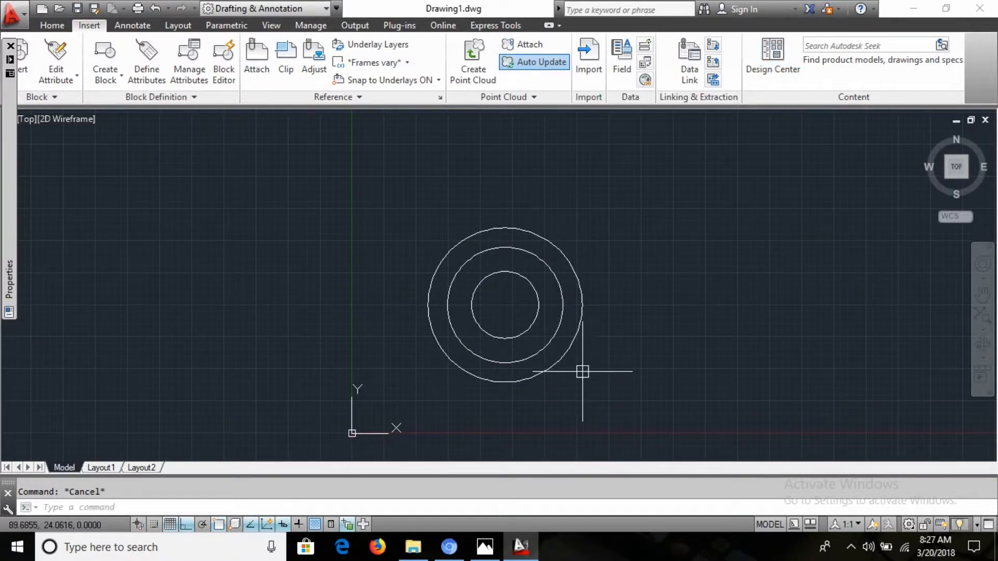
# Step: Draw a 10-diameter hole centred on the top quadrant of the middle circle, as given in the reference image
pyautogui.hotkey('alt', 'Tab')
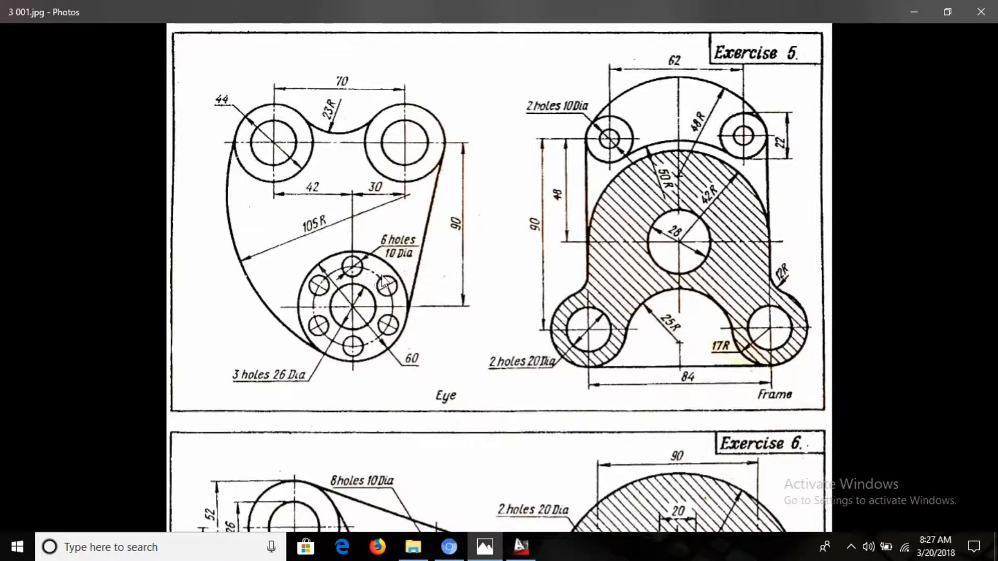
pyautogui.hotkey('alt', 'Tab')
pyautogui.write('c')
pyautogui.press('Return')
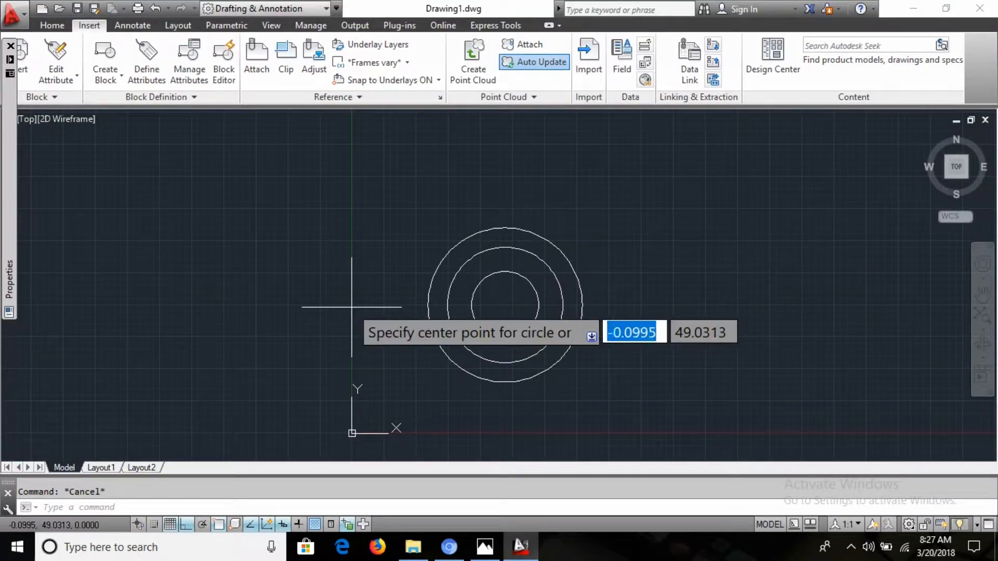
pyautogui.click(505, 247)
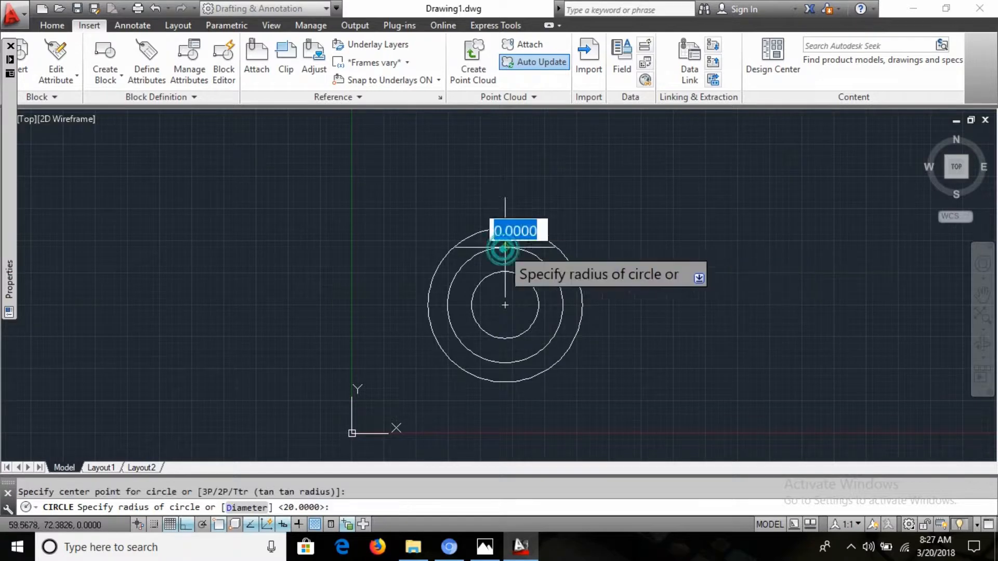
pyautogui.write('d')
pyautogui.press('Return')
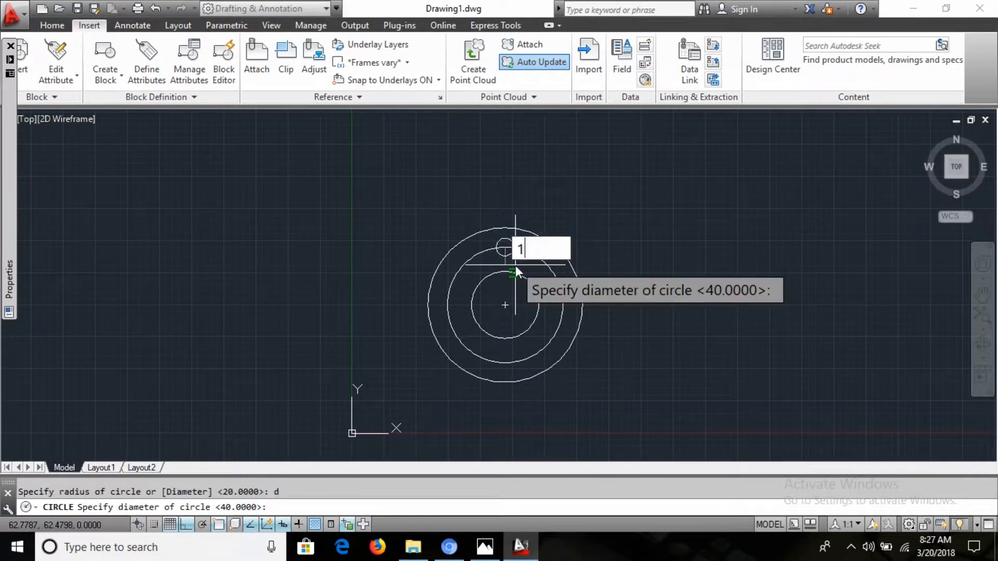
pyautogui.write('10')
pyautogui.press('Return')
# Step: Make a polar array of the 10-diameter hole around the concentric circles' centre, with 6 items over 360 degrees, rotating the copies
pyautogui.hotkey('alt', 'Tab')
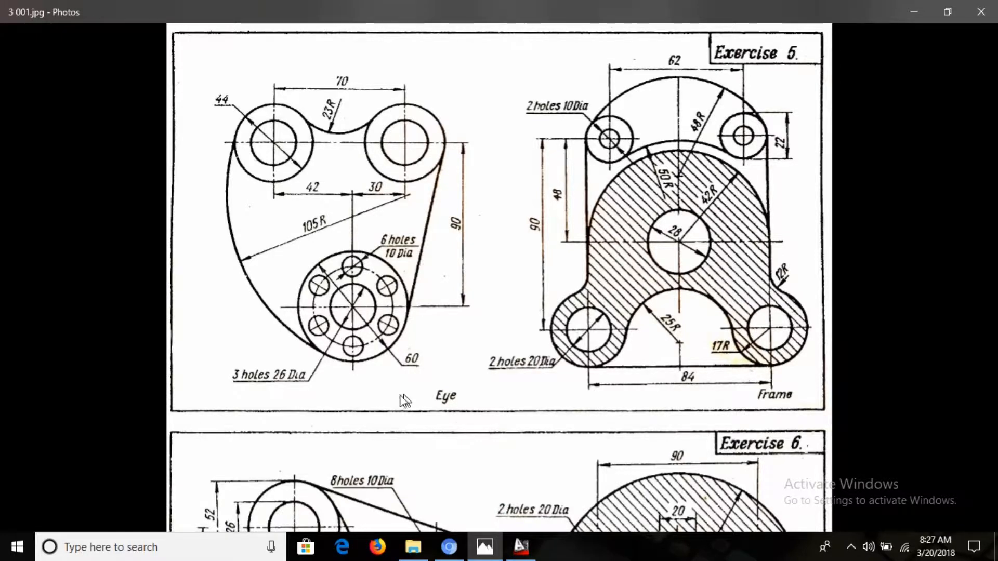
pyautogui.hotkey('alt', 'Tab')
pyautogui.write('-a')
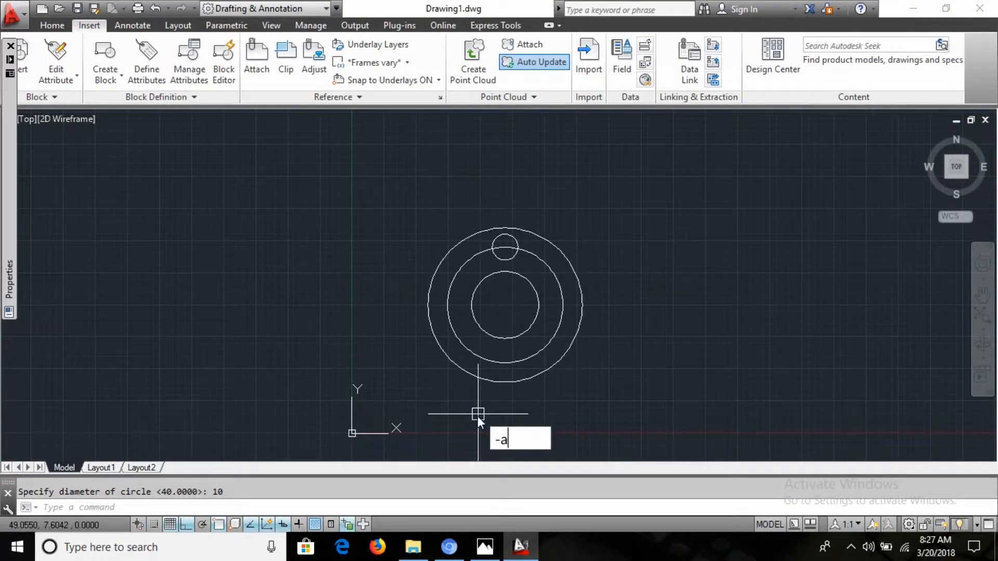
pyautogui.write('rray')
pyautogui.press('Return')
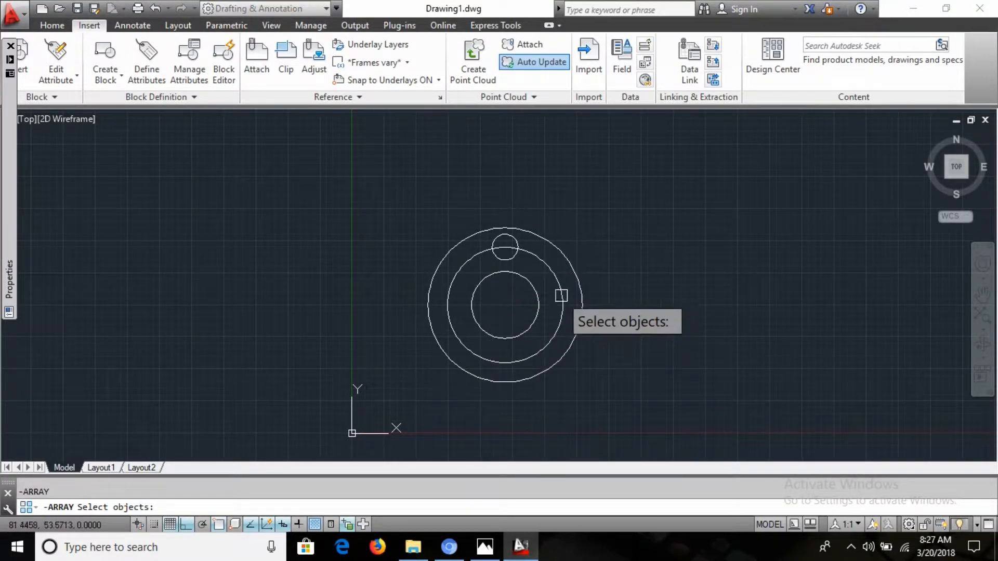
pyautogui.click(498, 258)
pyautogui.press('Return')
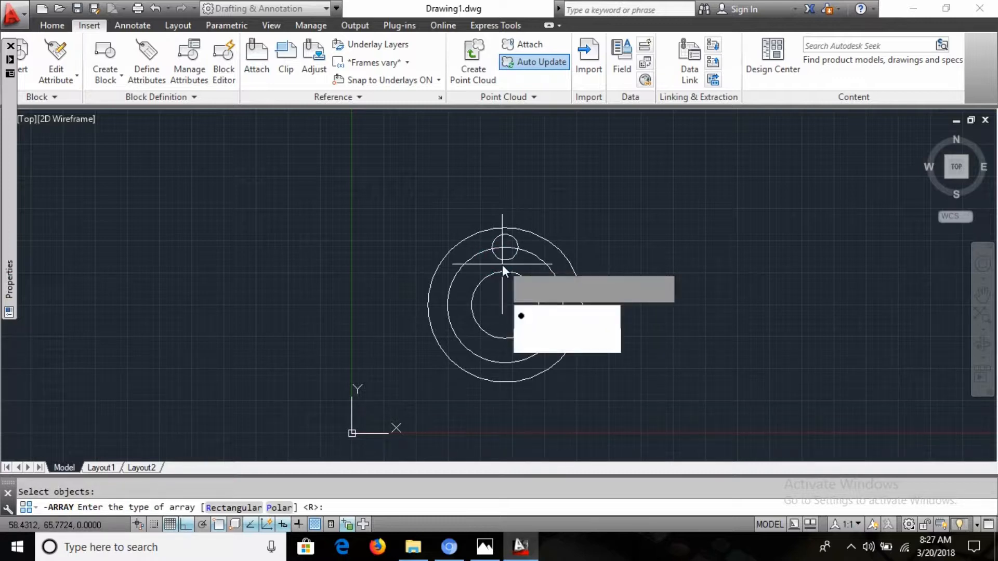
pyautogui.click(546, 341)
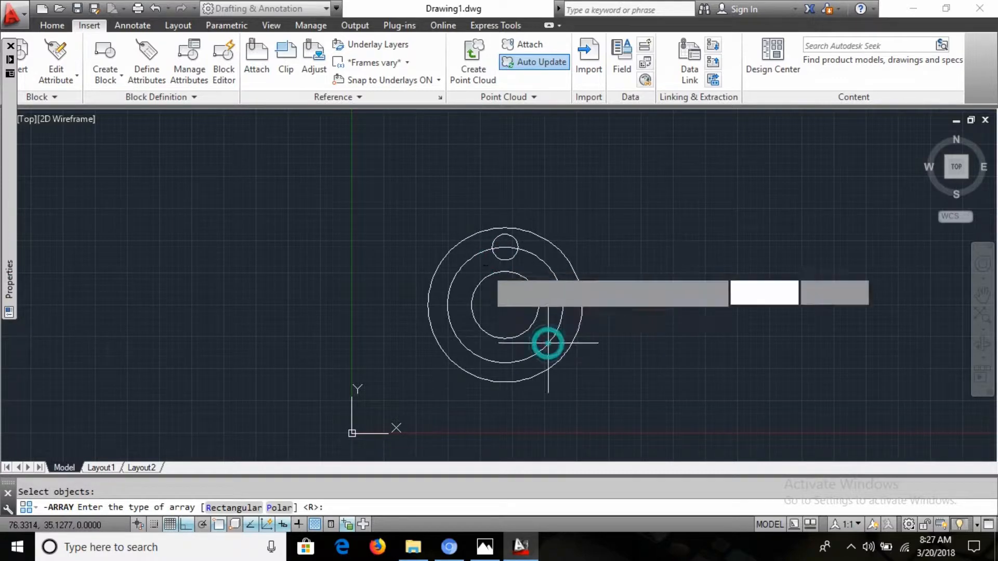
pyautogui.click(510, 306)
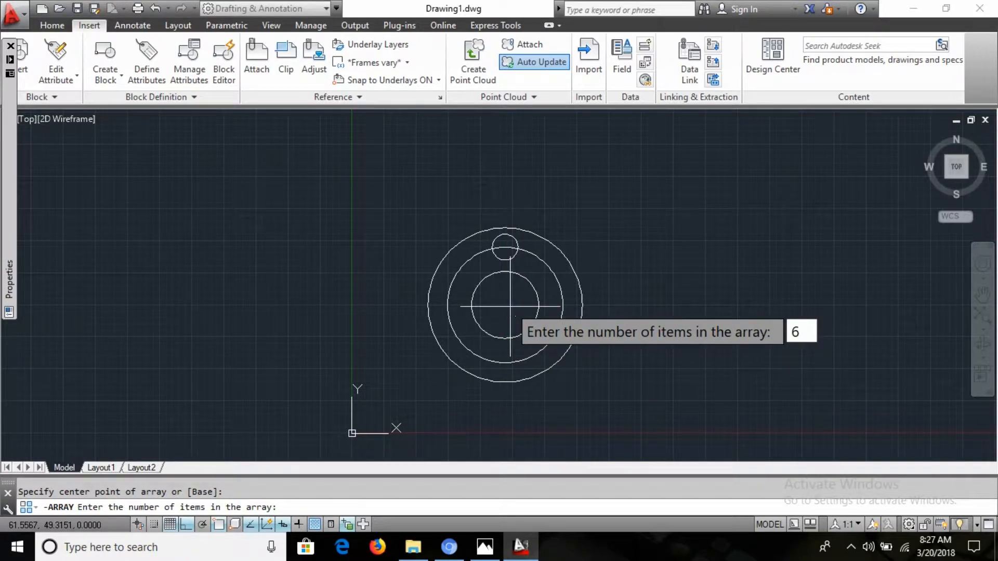
pyautogui.press('Return')
pyautogui.press('Return')
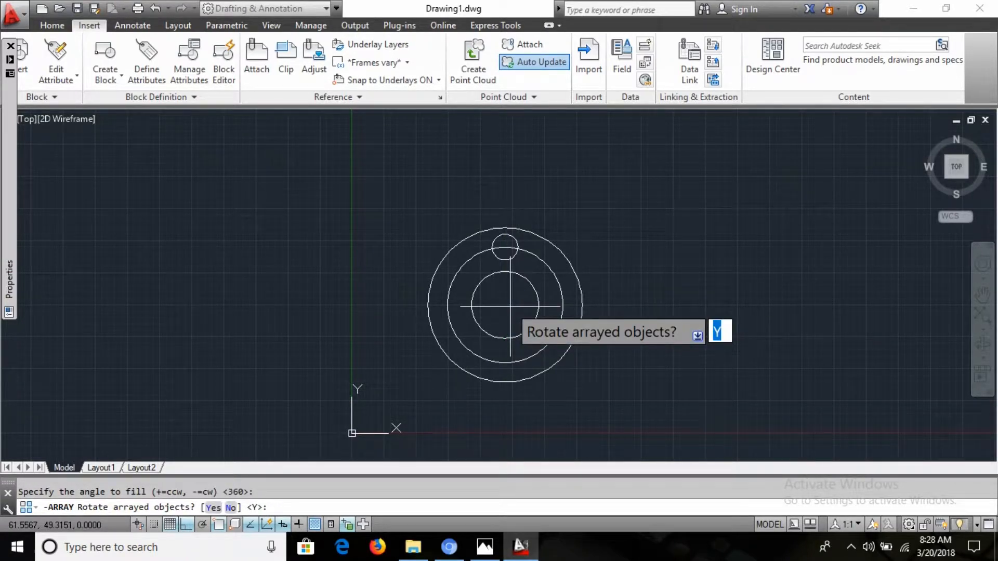
pyautogui.press('Return')
pyautogui.scroll(-4, 602, 371)
pyautogui.moveTo(578, 366); pyautogui.dragTo(485, 380, button='middle')
pyautogui.hotkey('alt', 'Tab')
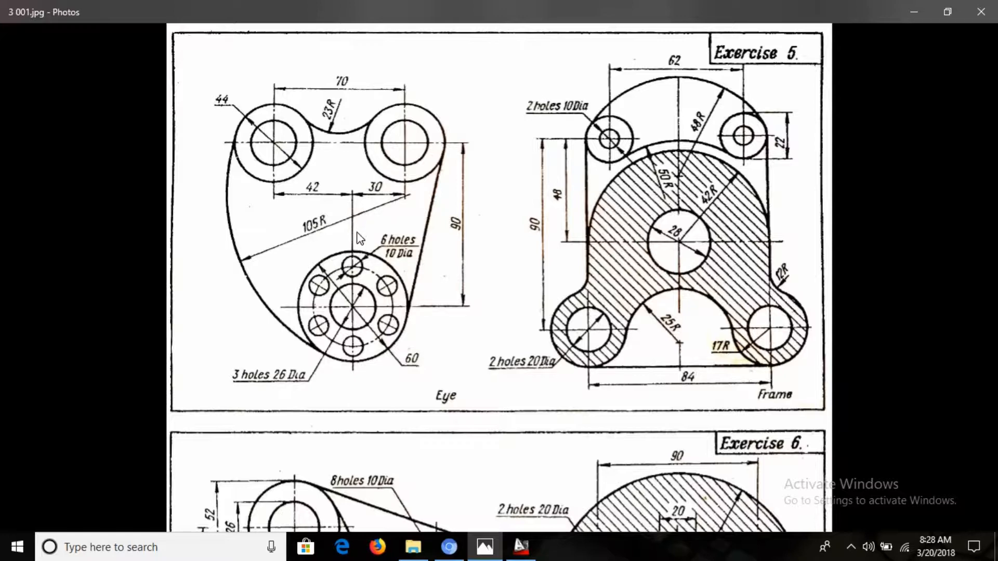
pyautogui.hotkey('alt', 'Tab')
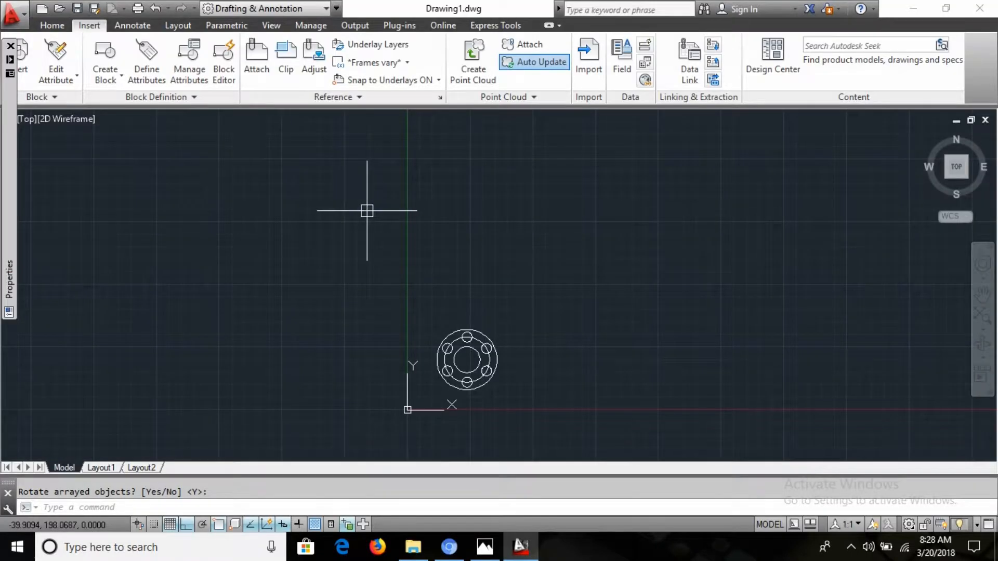
pyautogui.write('c')
pyautogui.press('Return')
pyautogui.write('from')
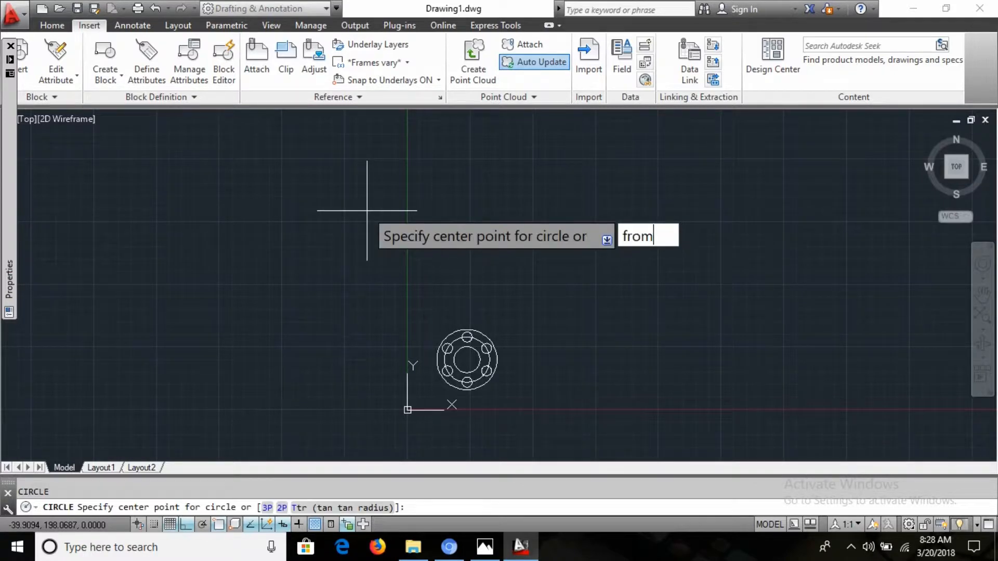
pyautogui.press('Return')
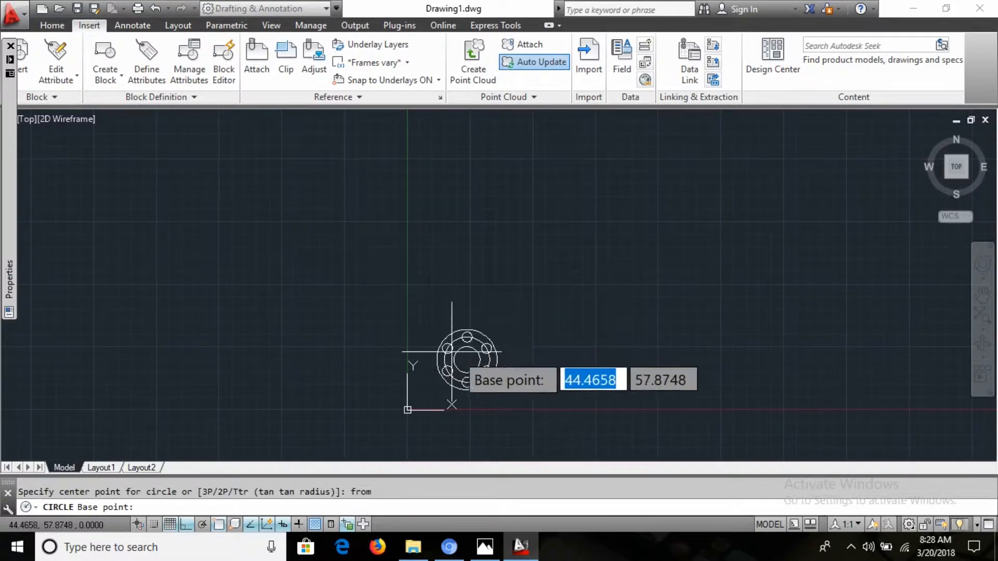
pyautogui.click(466, 358)
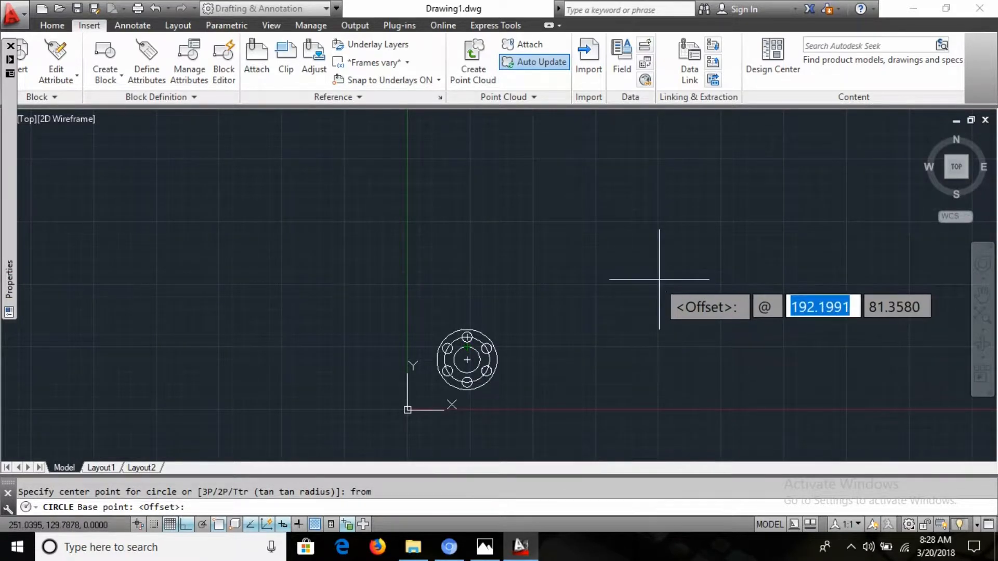
pyautogui.hotkey('alt', 'Tab')
pyautogui.hotkey('alt', 'Tab')
pyautogui.press('Escape')
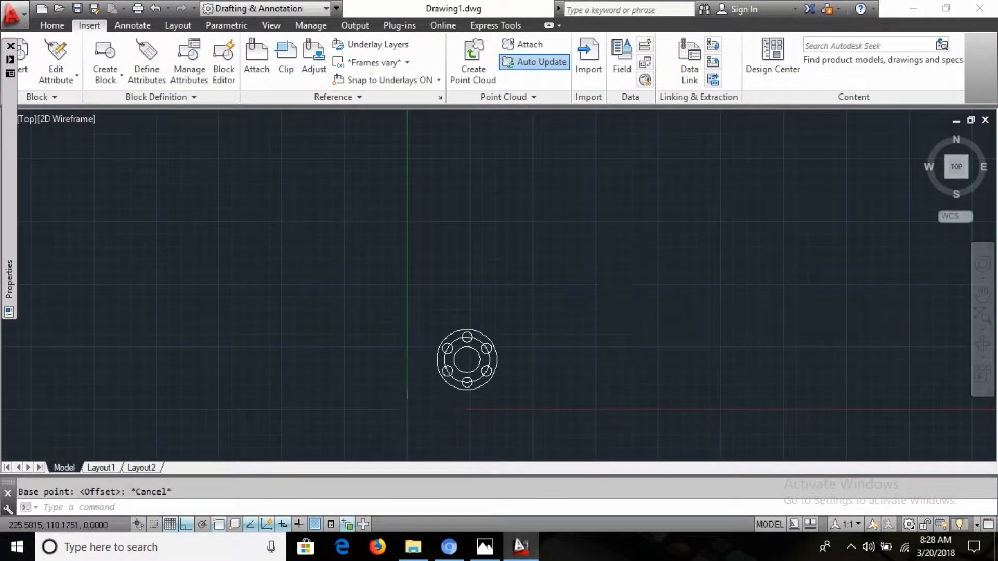
pyautogui.write('c')
pyautogui.press('Return')
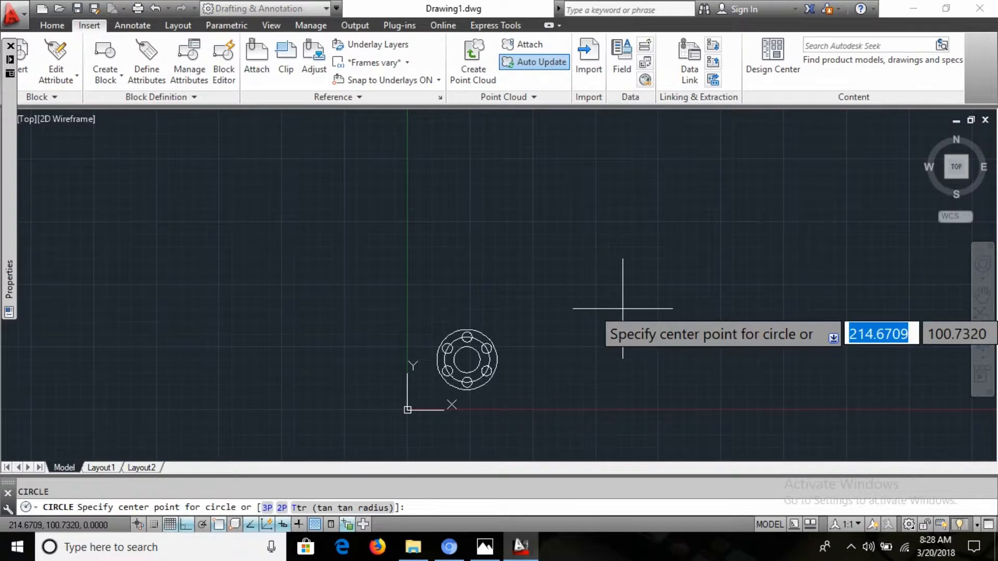
pyautogui.write('from')
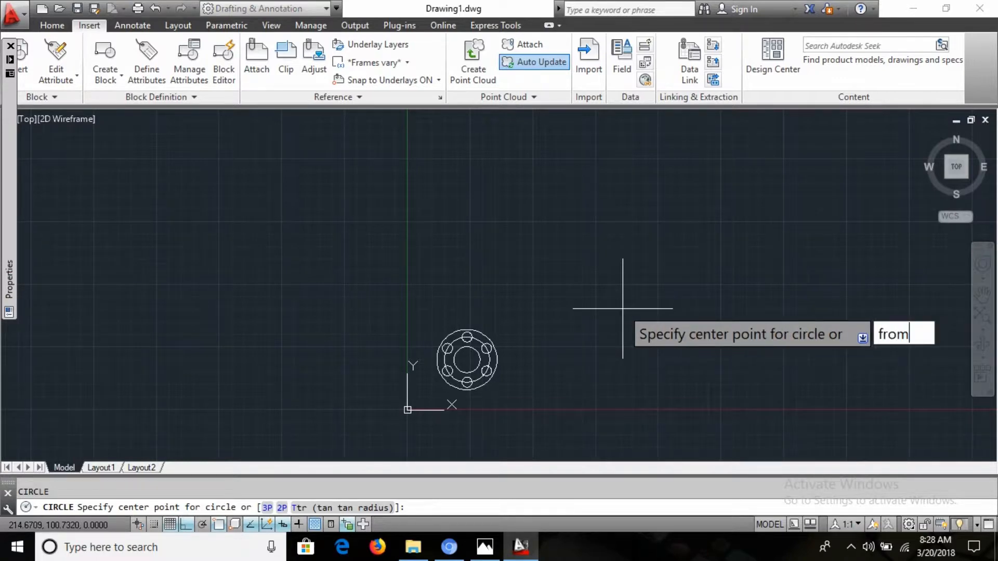
pyautogui.press('Return')
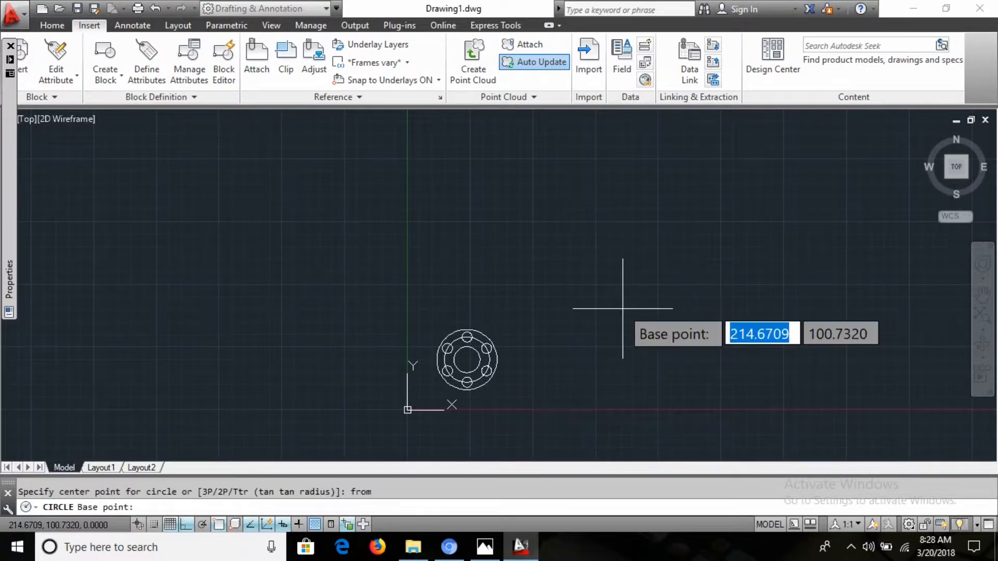
pyautogui.click(467, 358)
pyautogui.hotkey('alt', 'Tab')
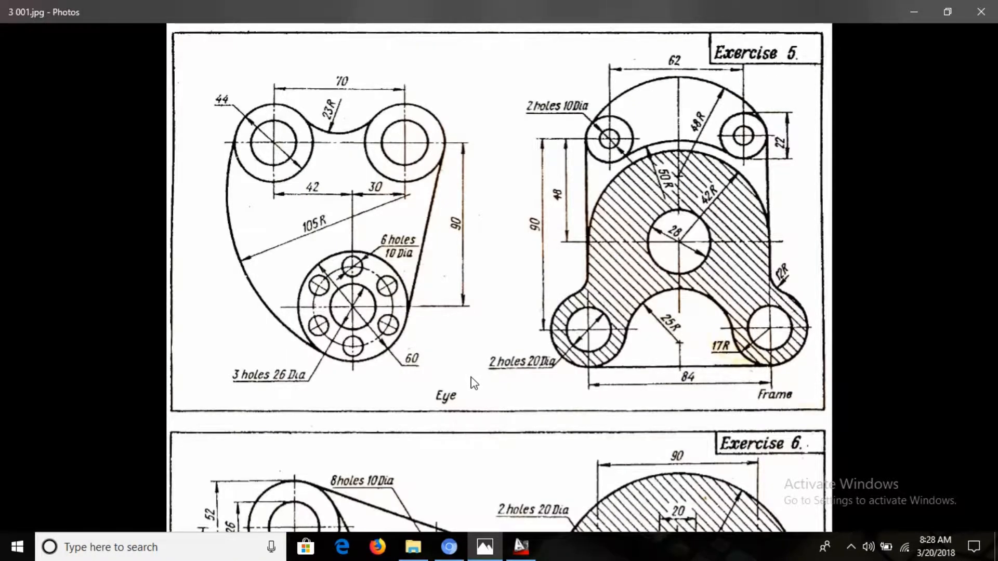
pyautogui.hotkey('alt', 'Tab')
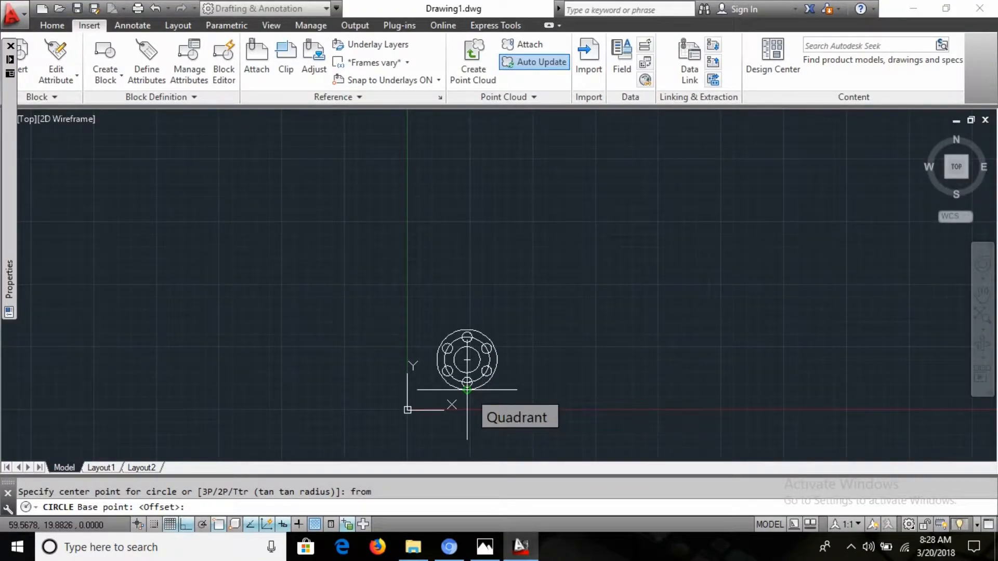
pyautogui.write('@')
pyautogui.write('30')
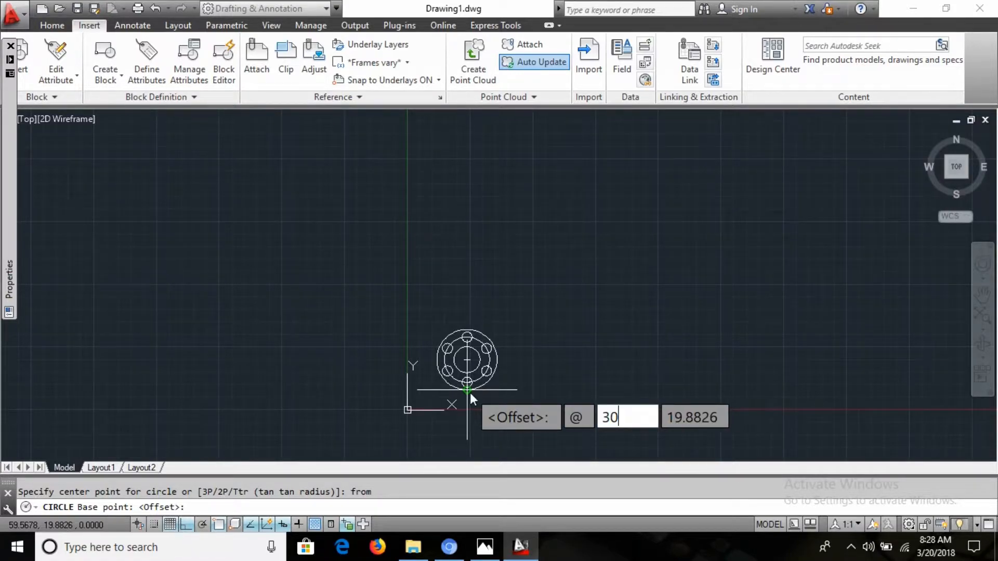
pyautogui.press('Tab')
pyautogui.write('90')
pyautogui.hotkey('alt', 'Tab')
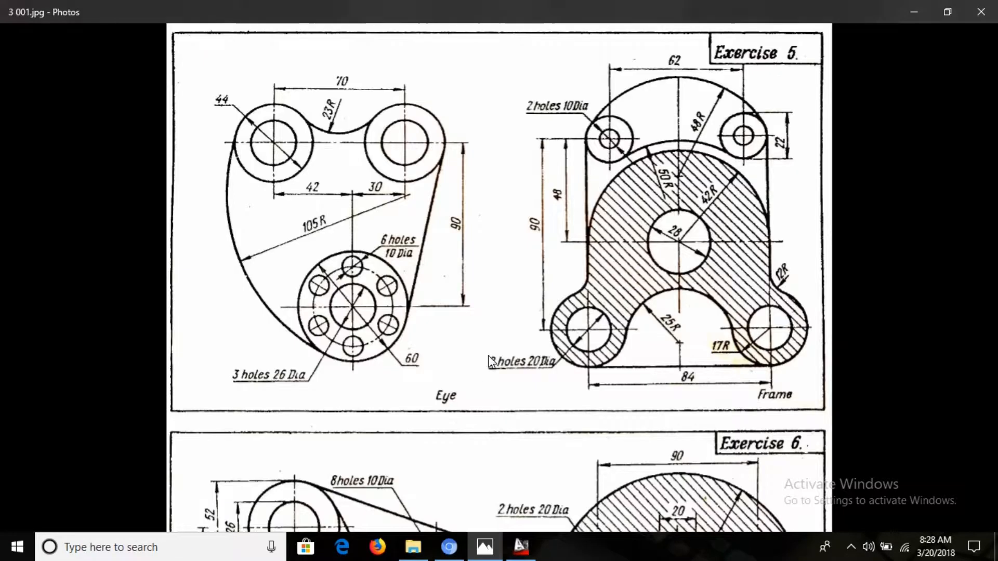
pyautogui.hotkey('alt', 'Tab')
pyautogui.press('Return')
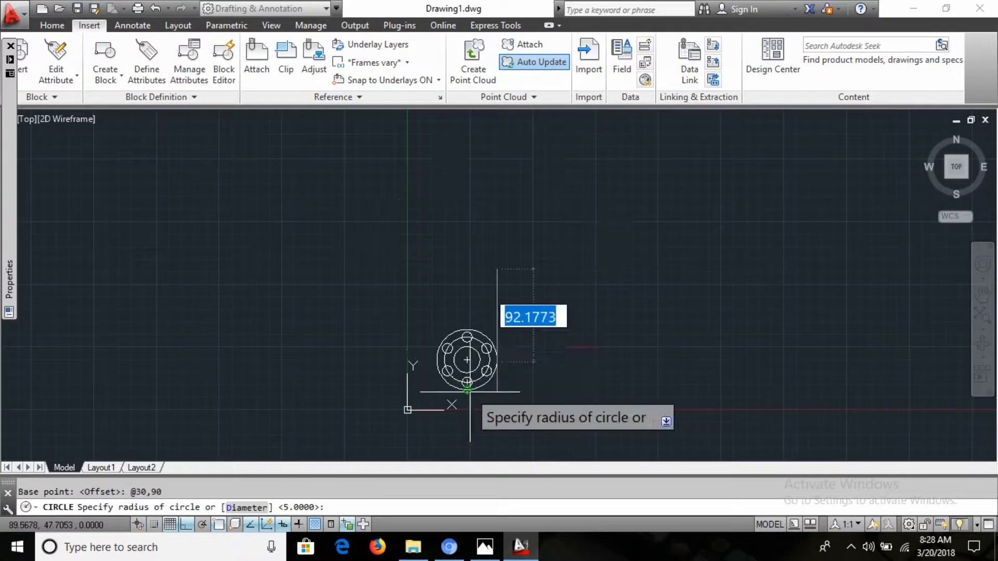
# Step: Give the new circle a diameter of 26, as specified for the eye's three large holes in the reference image
pyautogui.write('d')
pyautogui.hotkey('alt', 'Tab')
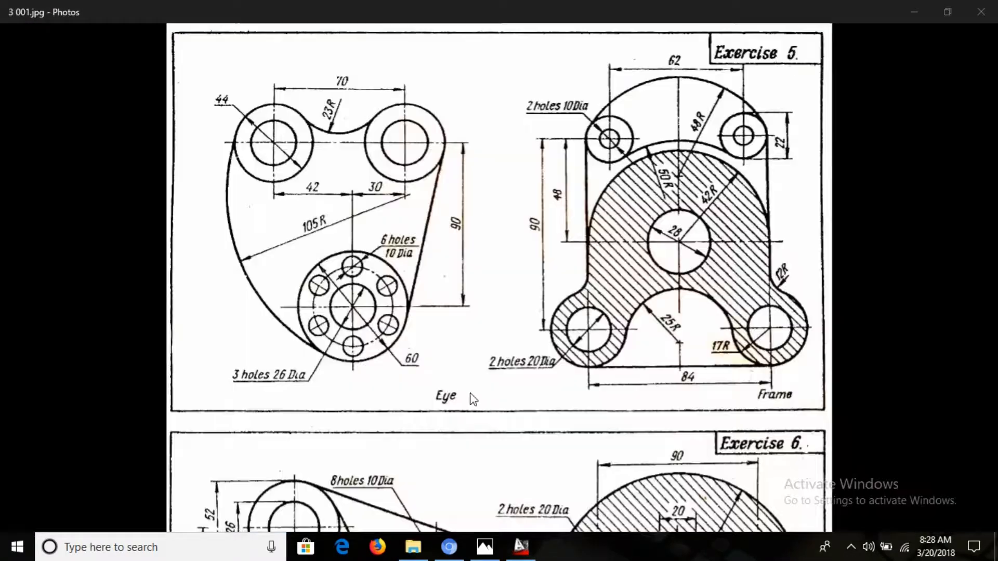
pyautogui.hotkey('alt', 'Tab')
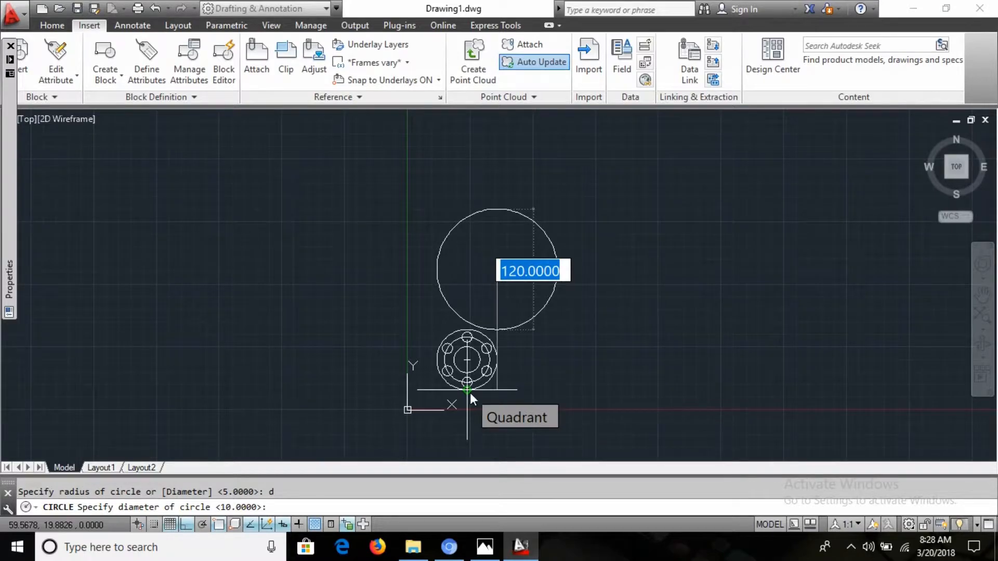
pyautogui.write('26')
pyautogui.press('Return')
# Step: Draw a 44-diameter circle concentric with the upper 26-diameter hole, as given in the reference image
pyautogui.hotkey('alt', 'Tab')
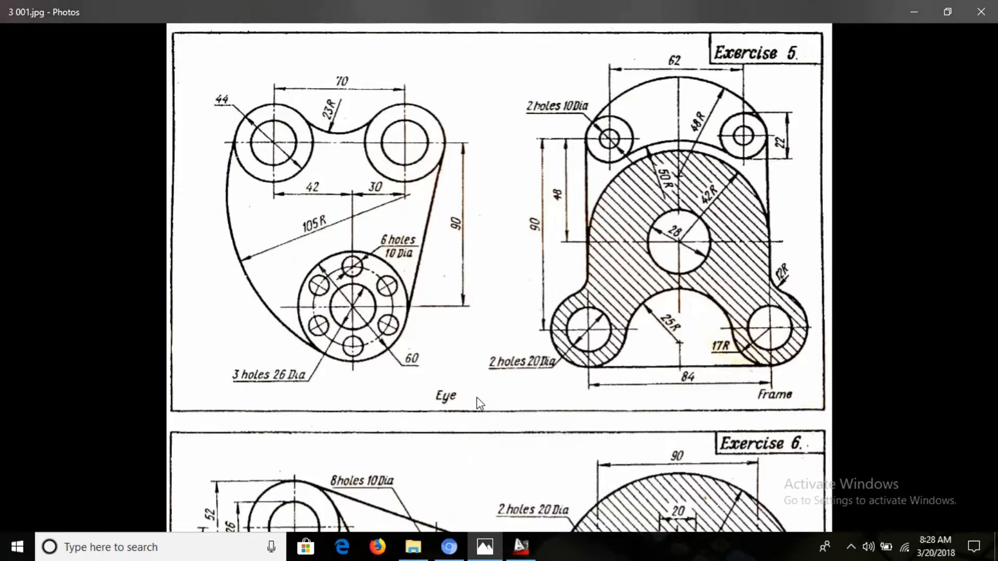
pyautogui.hotkey('alt', 'Tab')
pyautogui.write('c')
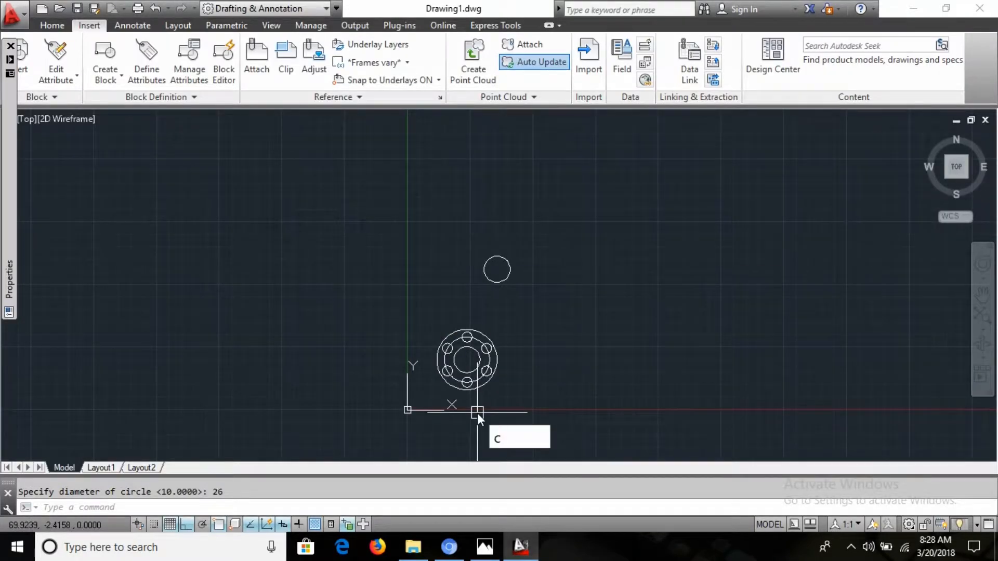
pyautogui.press('Return')
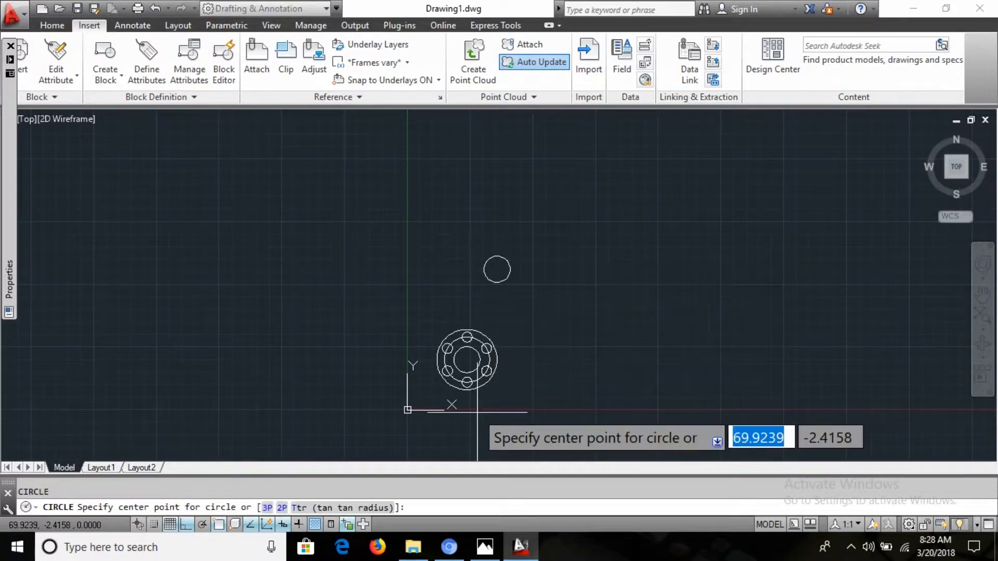
pyautogui.click(494, 270)
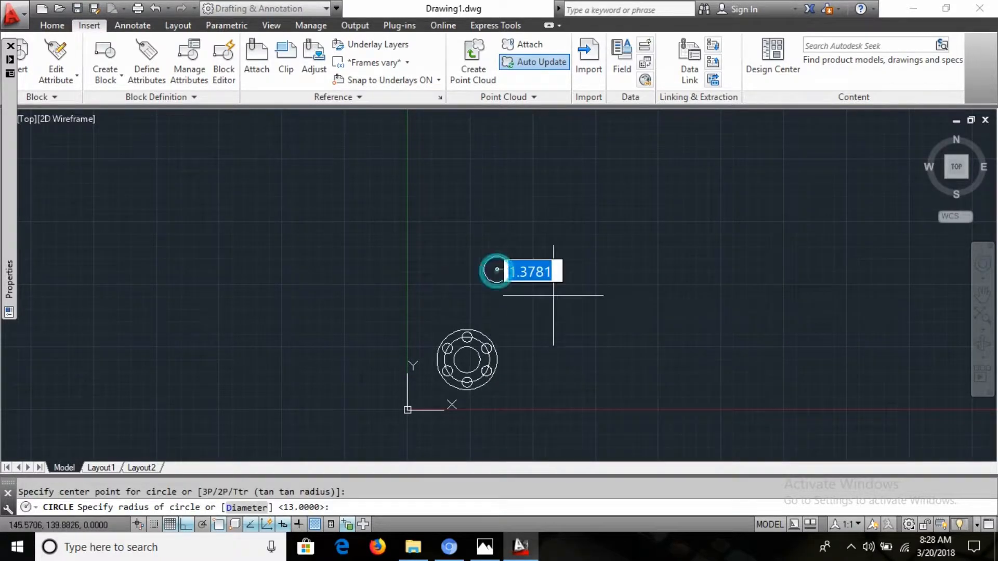
pyautogui.hotkey('alt', 'Tab')
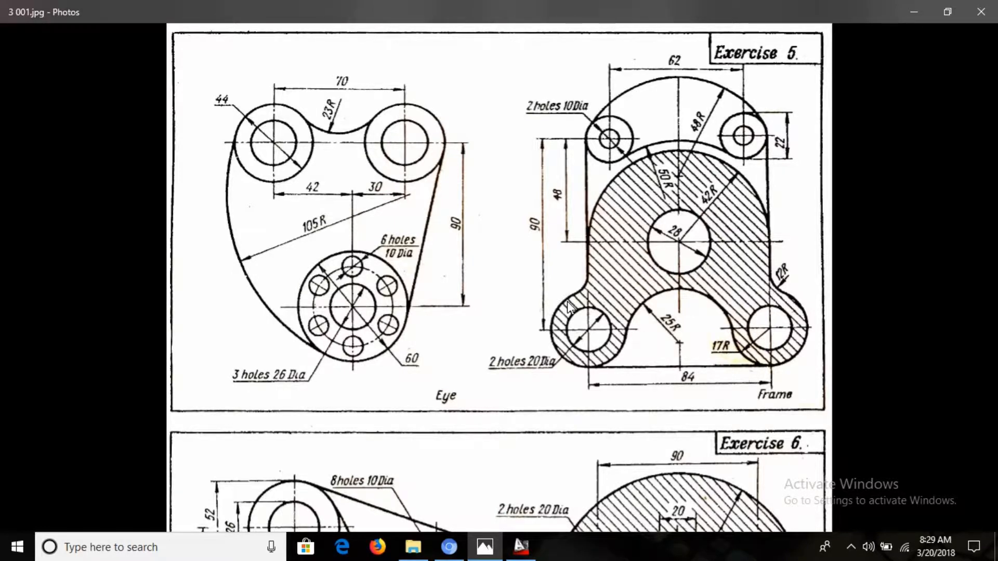
pyautogui.hotkey('alt', 'Tab')
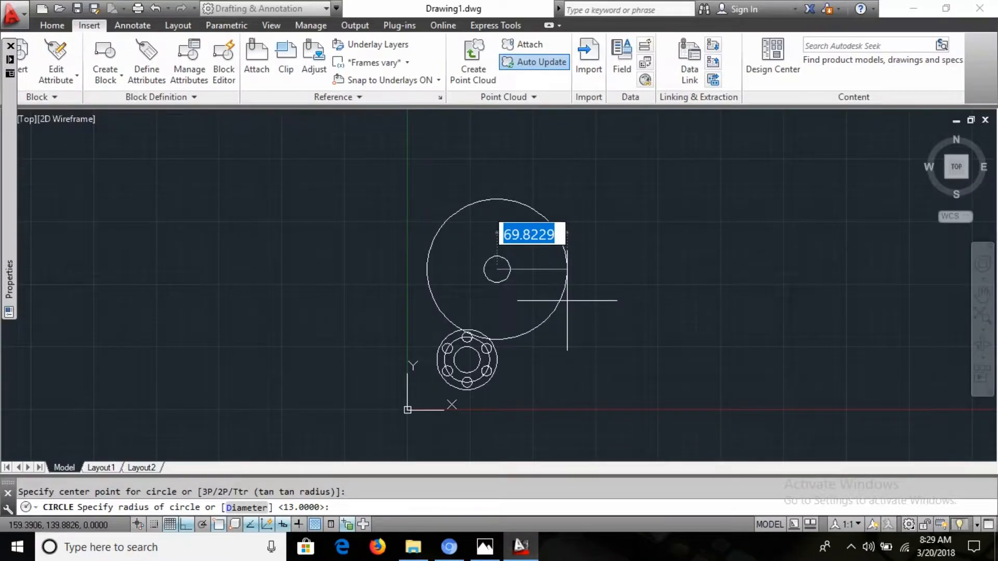
pyautogui.write('d')
pyautogui.press('Return')
pyautogui.write('44')
pyautogui.press('Return')
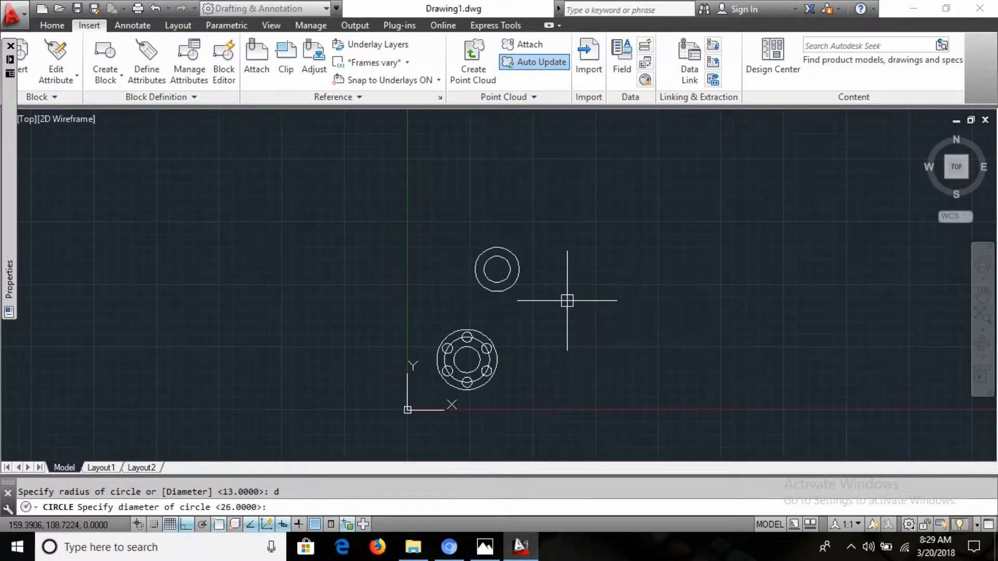
# Step: Copy the 26- and 44-diameter circles 72 units horizontally to the left, using their centre as base point
pyautogui.hotkey('alt', 'Tab')
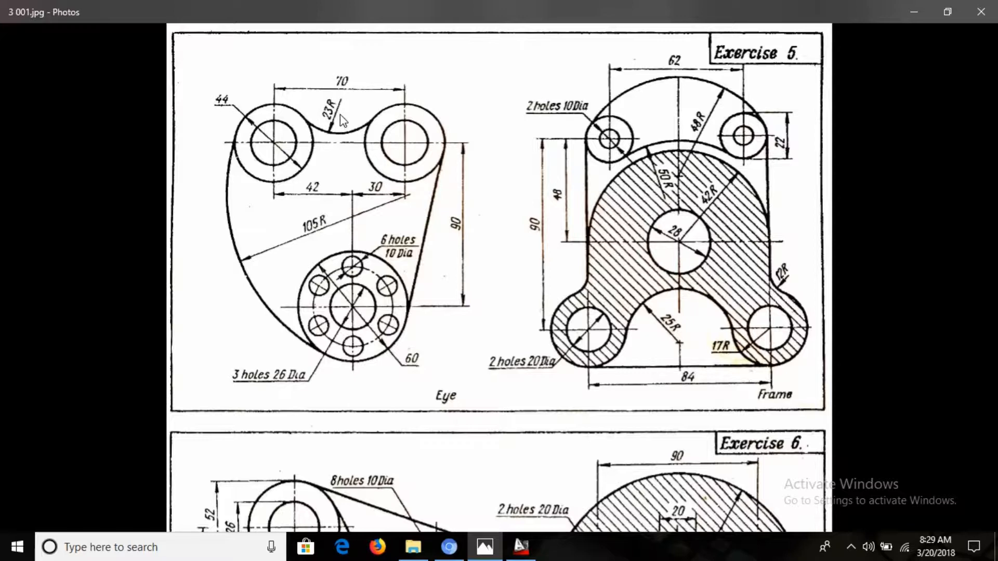
pyautogui.hotkey('alt', 'Tab')
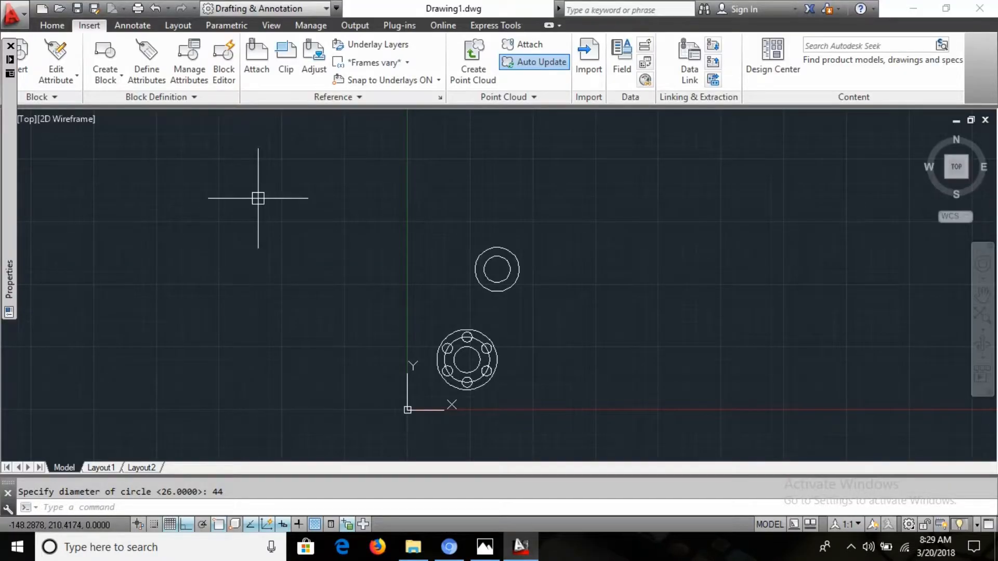
pyautogui.write('cp')
pyautogui.press('Return')
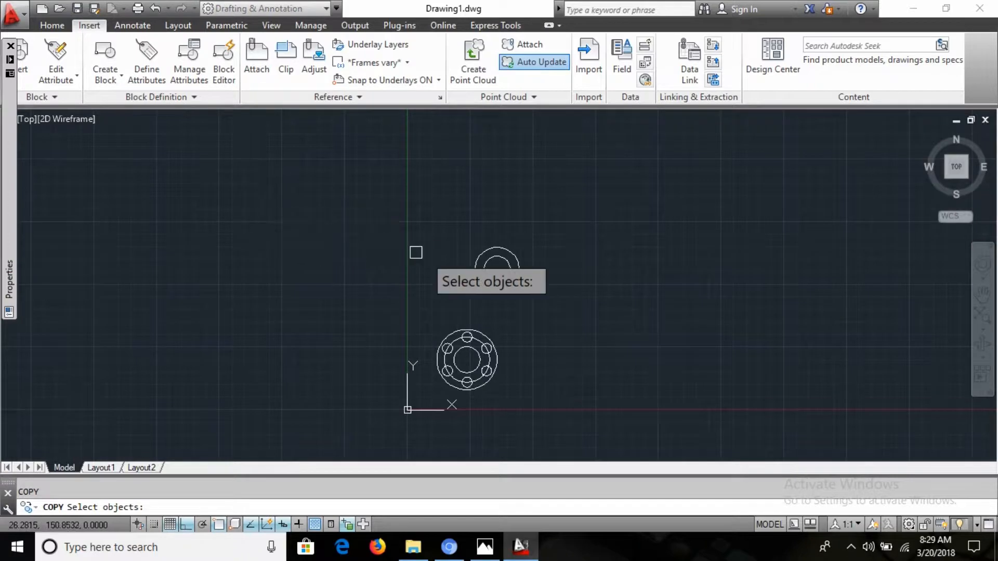
pyautogui.click(561, 291)
pyautogui.click(501, 270)
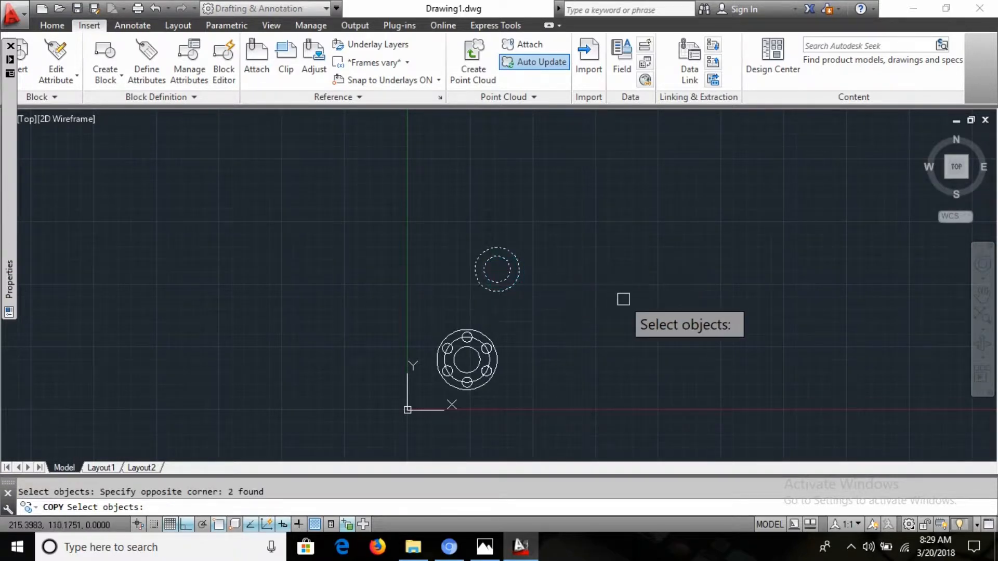
pyautogui.press('Return')
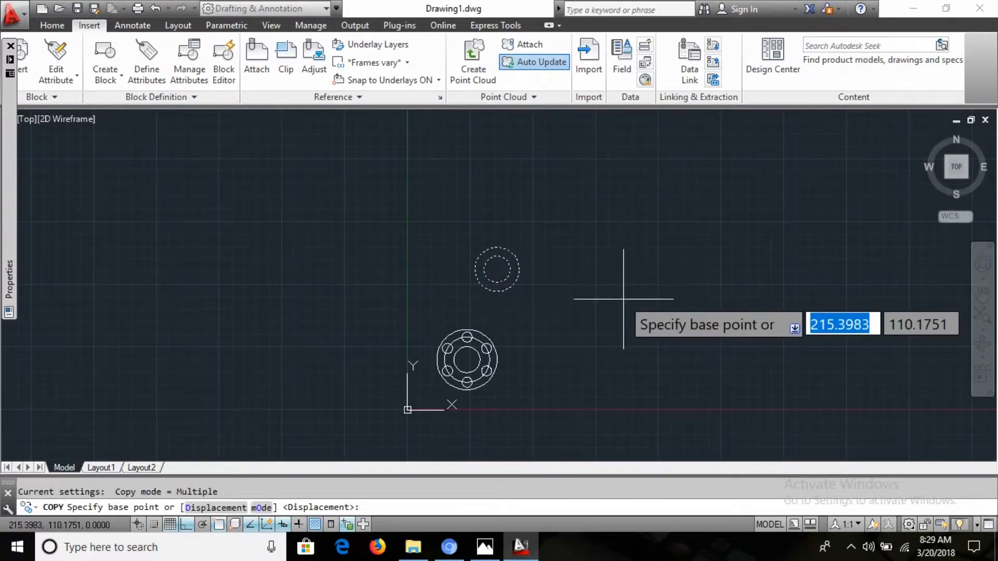
pyautogui.click(497, 270)
pyautogui.write('72')
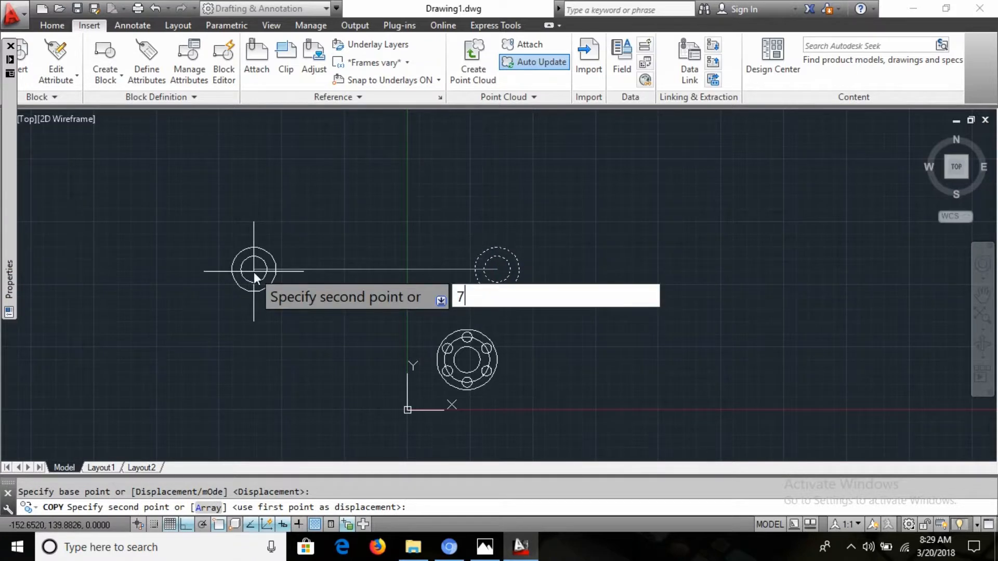
pyautogui.press('Return')
pyautogui.press('Escape')
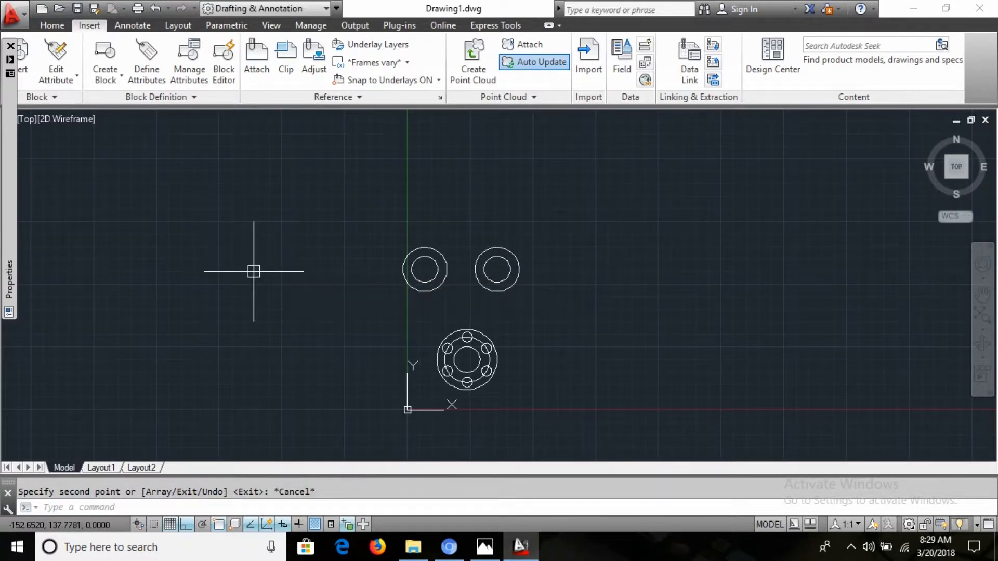
# Step: Draw a 105-radius circle tangent to the outer sides of the upper-left 44-diameter circle and the lower 60-diameter circle
pyautogui.hotkey('alt', 'Tab')
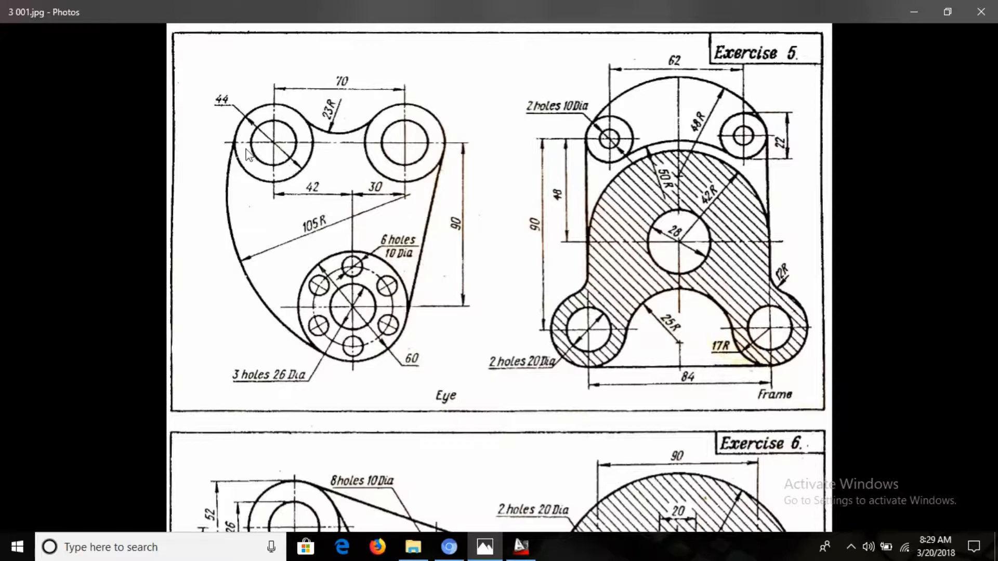
pyautogui.hotkey('alt', 'Tab')
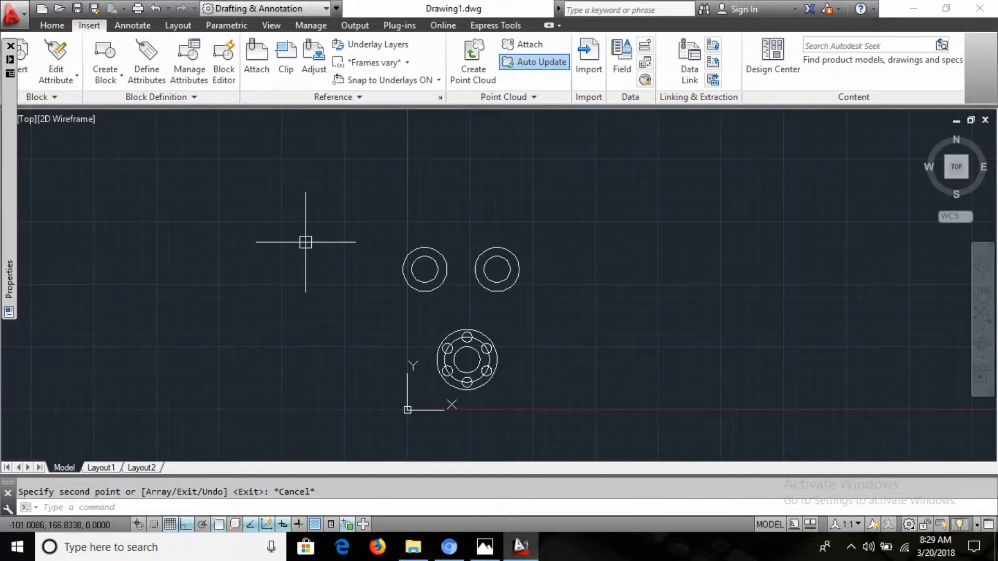
pyautogui.write('c')
pyautogui.press('Return')
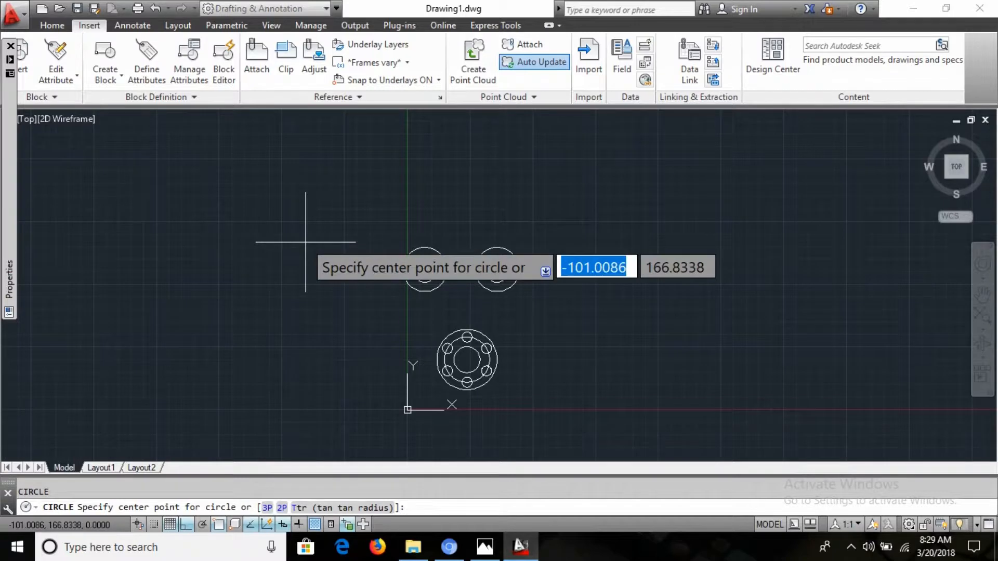
pyautogui.write('t')
pyautogui.press('Return')
pyautogui.hotkey('alt', 'Tab')
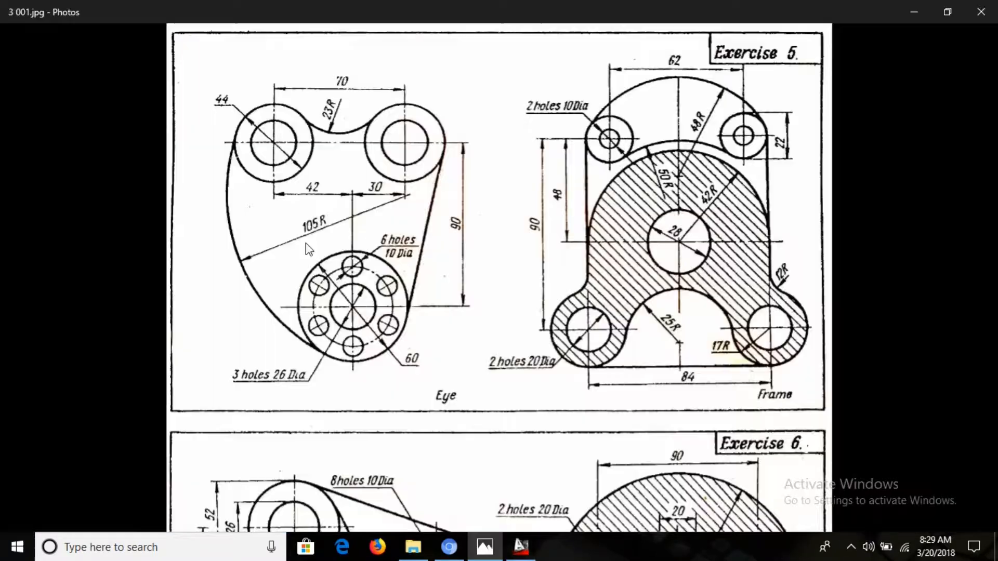
pyautogui.hotkey('alt', 'Tab')
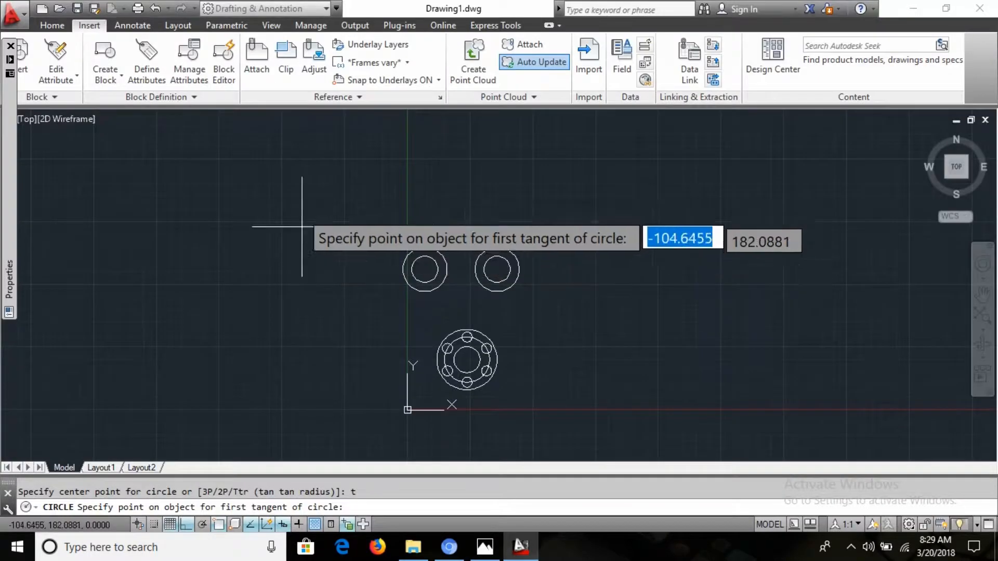
pyautogui.click(404, 265)
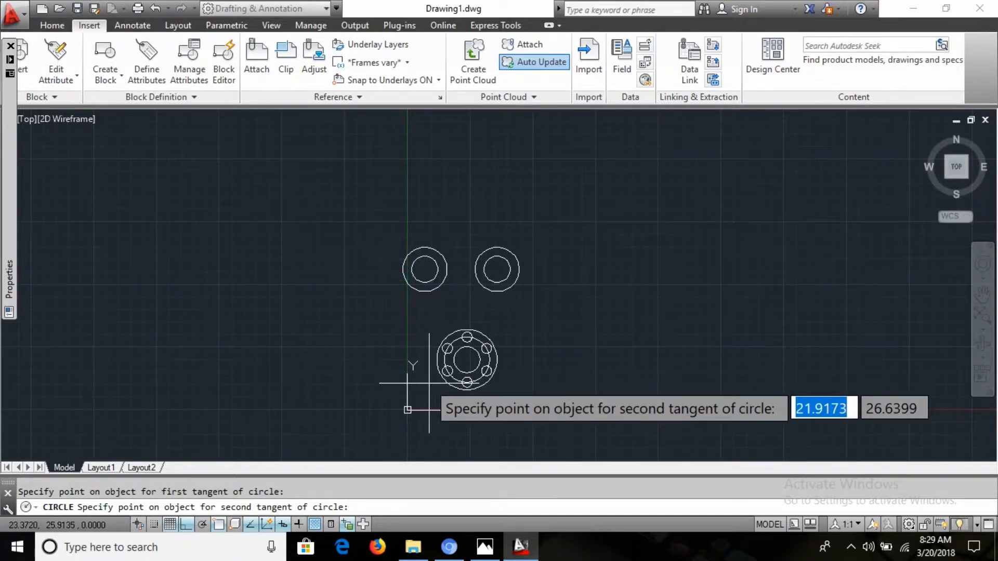
pyautogui.click(445, 393)
pyautogui.hotkey('alt', 'Tab')
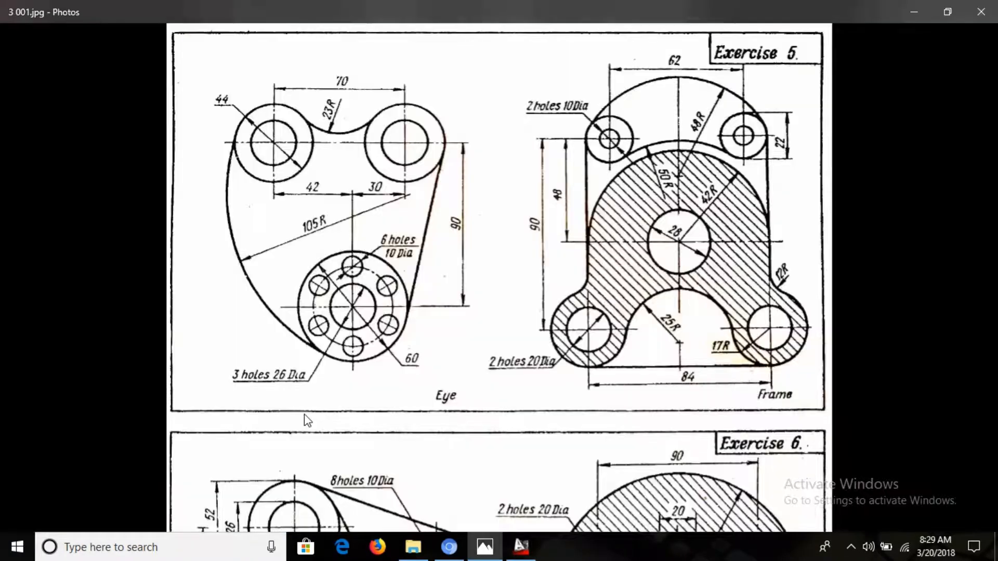
pyautogui.hotkey('alt', 'Tab')
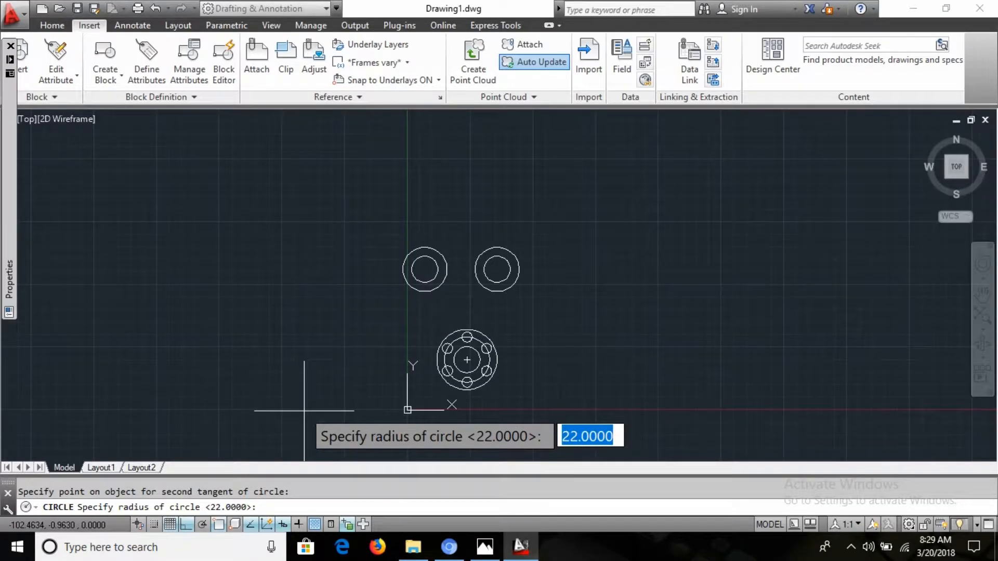
pyautogui.write('105')
pyautogui.press('Return')
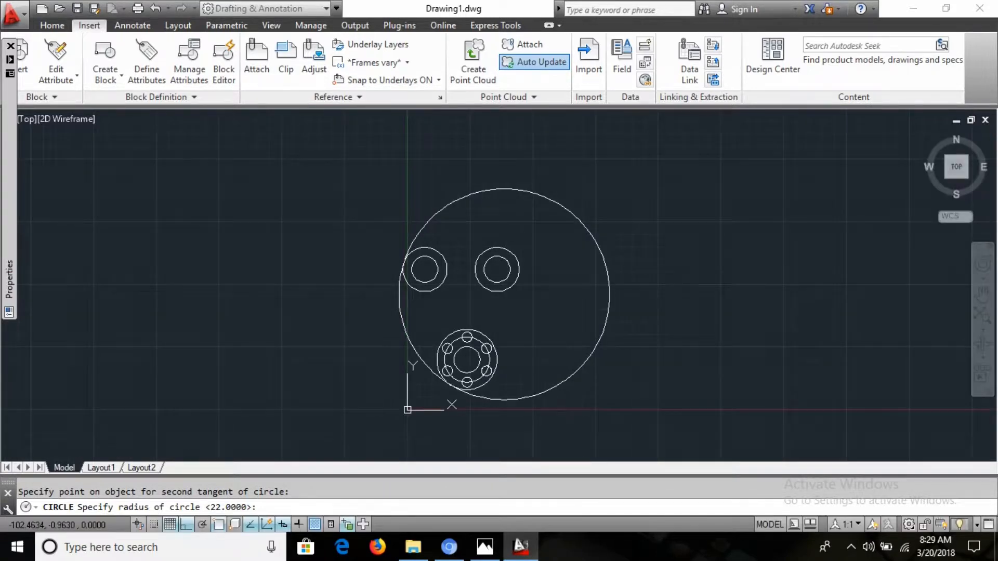
# Step: Trim the 105-radius circle, keeping only the outer arc between the upper-left 44-diameter circle and the lower 60-diameter circle
pyautogui.scroll(2, 425, 360)
pyautogui.write('tr')
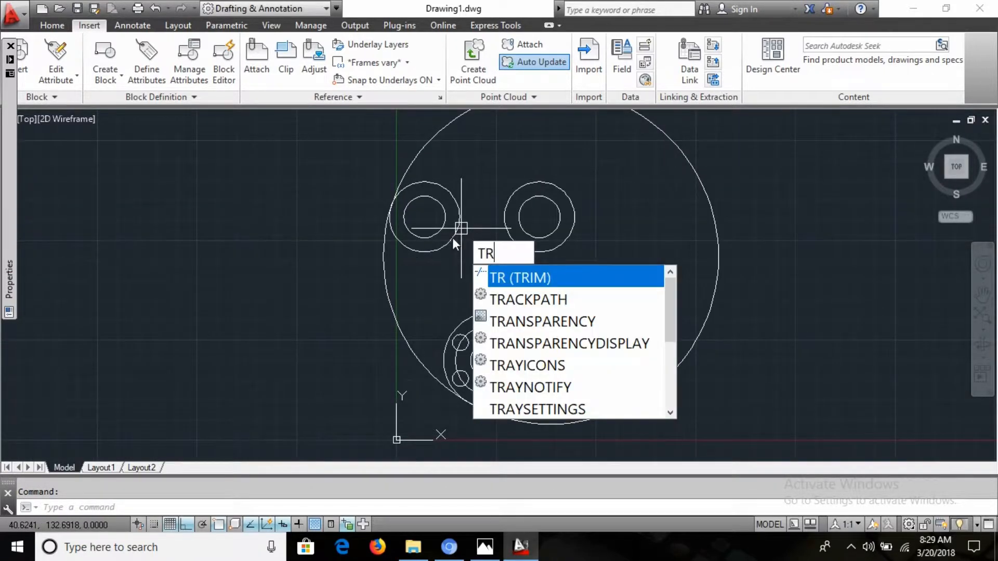
pyautogui.press('Return')
pyautogui.press('Return')
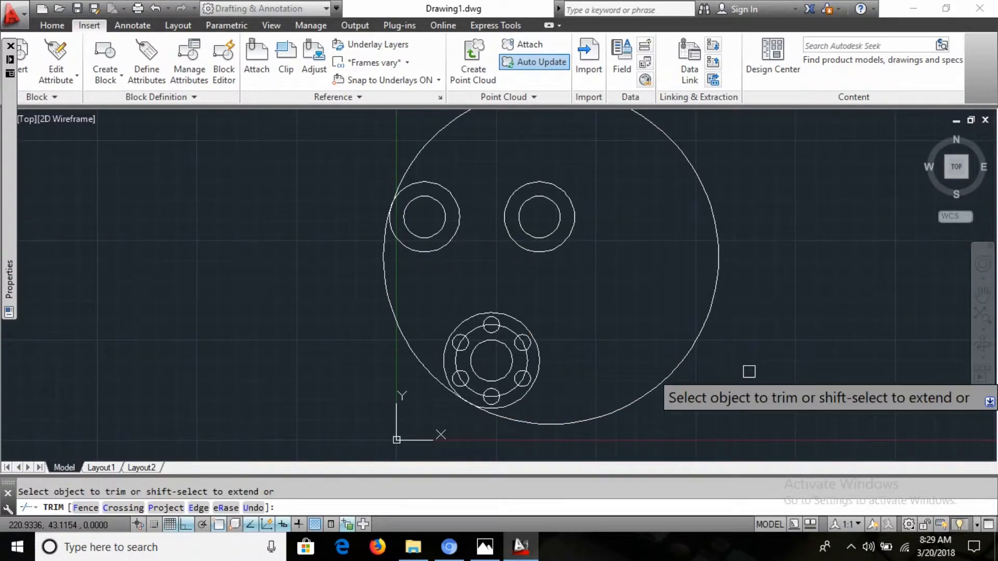
pyautogui.click(701, 326)
pyautogui.hotkey('alt', 'Tab')
pyautogui.hotkey('alt', 'Tab')
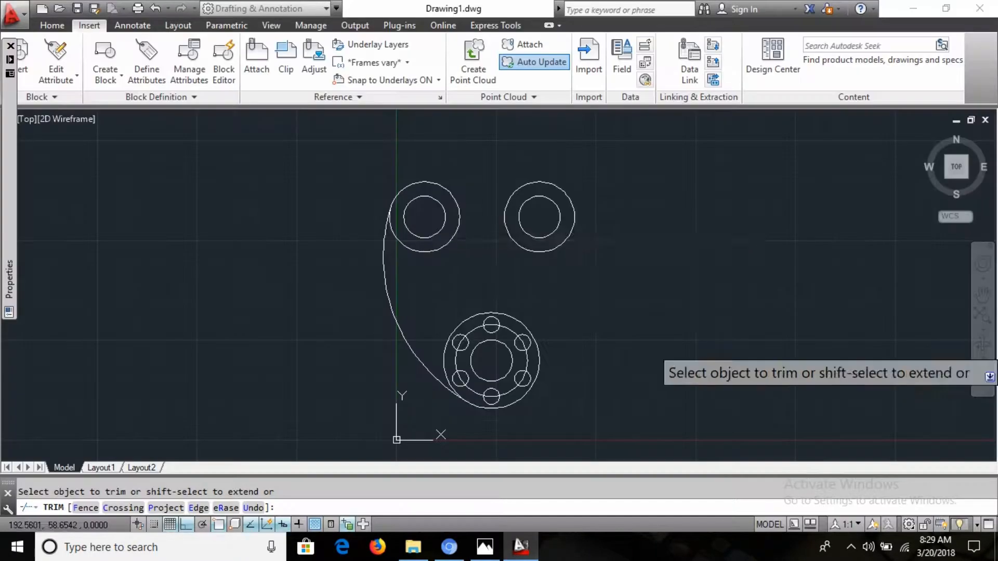
pyautogui.write('c')
pyautogui.press('Return')
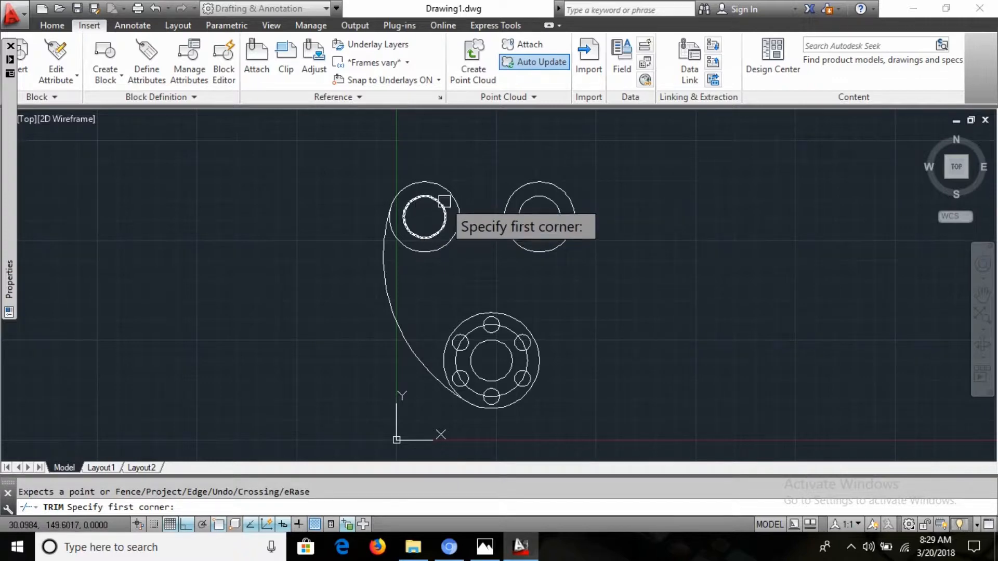
pyautogui.press('Escape')
# Step: Draw a 23-radius circle tangent to the facing upper sides of the two 44-diameter circles, as given in the reference image
pyautogui.write('c')
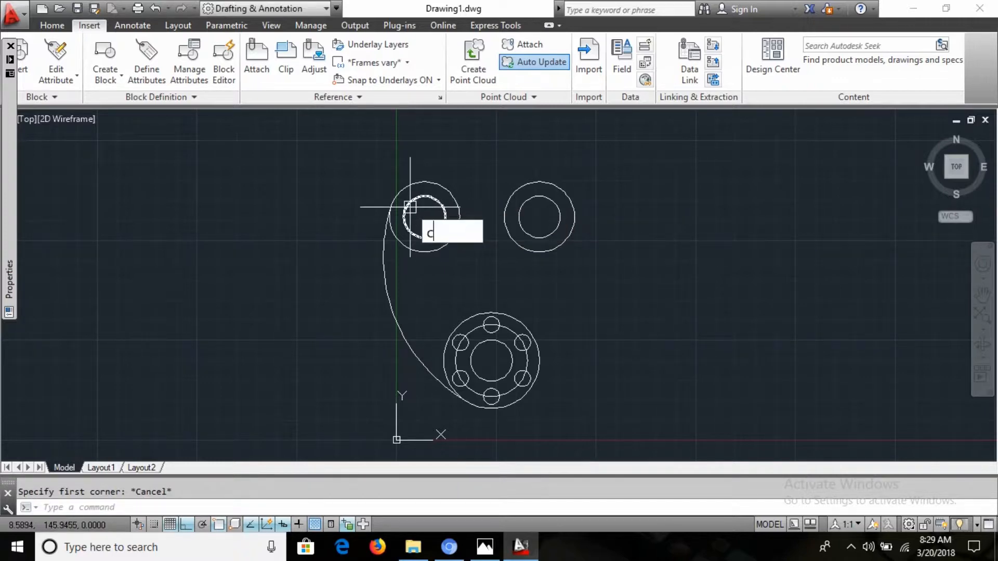
pyautogui.press('Return')
pyautogui.write('t')
pyautogui.press('Return')
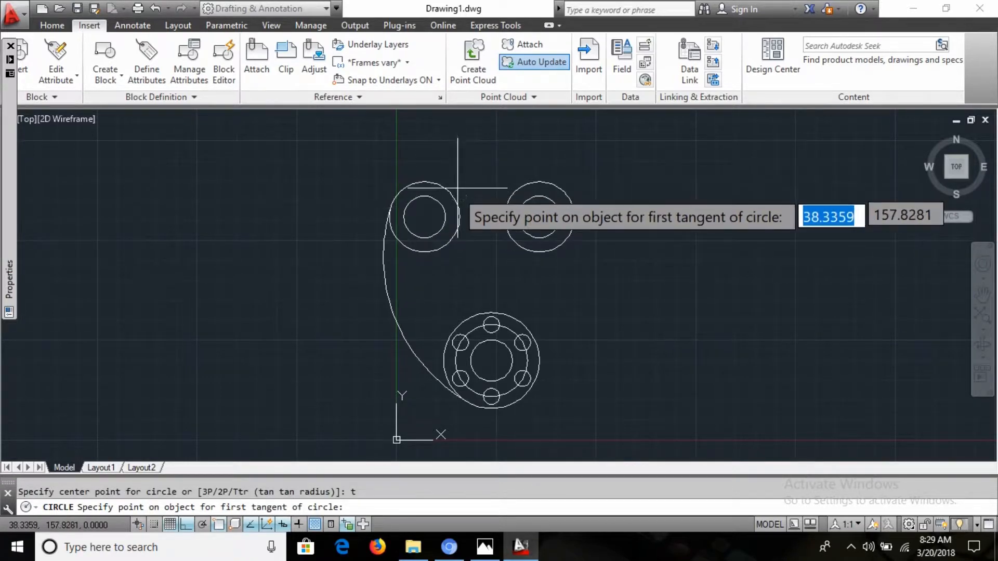
pyautogui.click(453, 193)
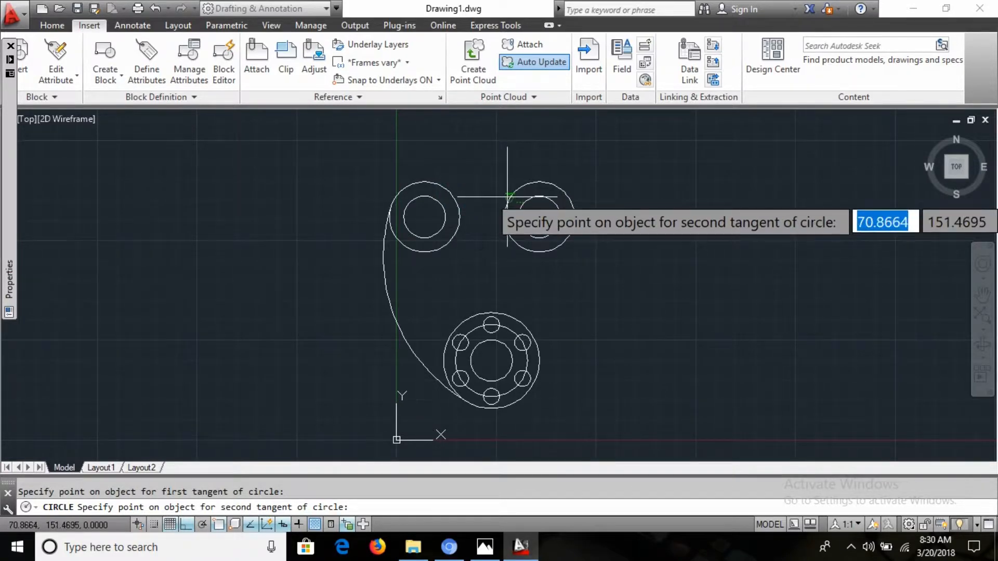
pyautogui.click(508, 196)
pyautogui.hotkey('alt', 'Tab')
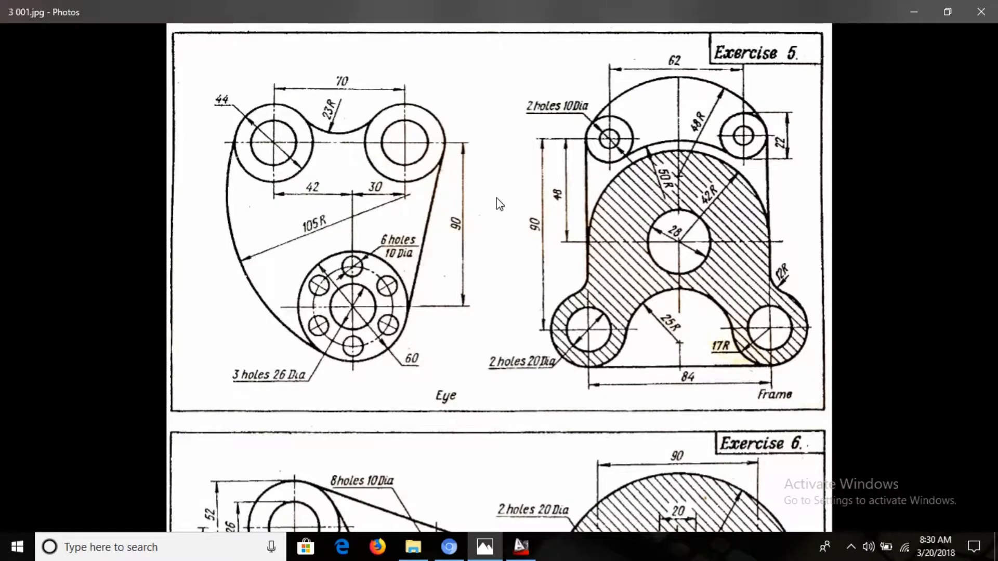
pyautogui.hotkey('alt', 'Tab')
pyautogui.write('23')
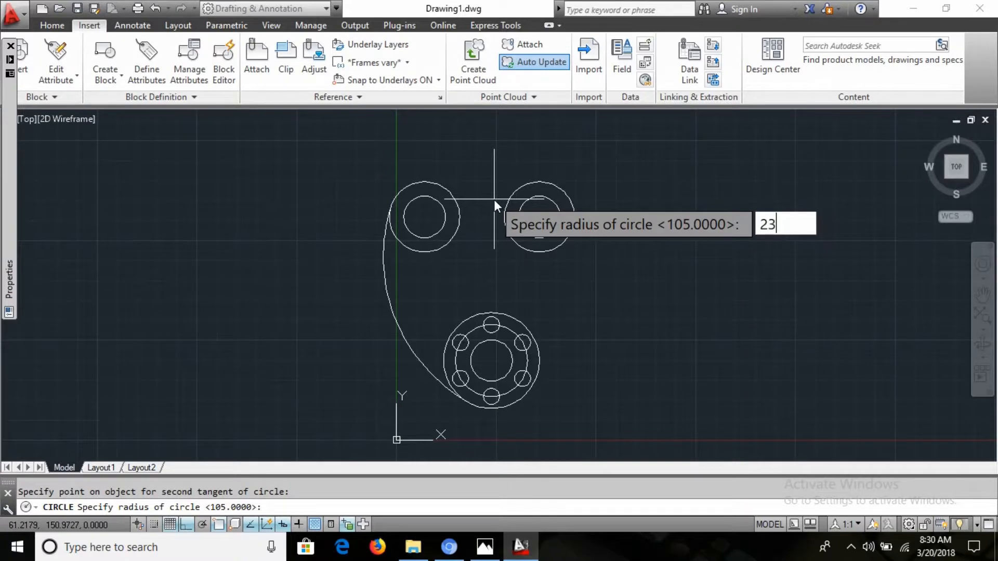
pyautogui.press('Return')
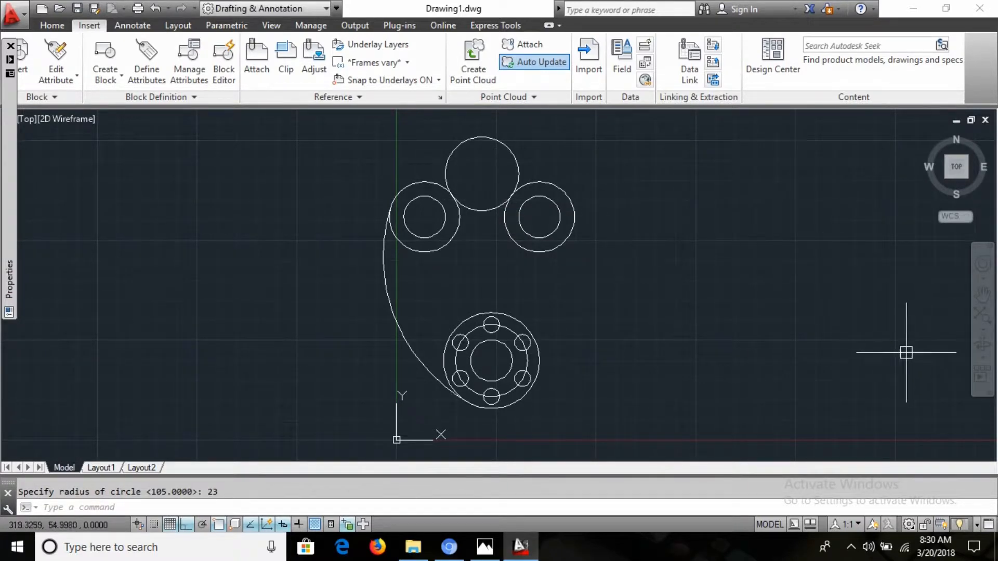
# Step: Trim the upper part of the 23-radius circle, keeping only the concave arc between the two upper bosses
pyautogui.press('Escape')
pyautogui.write('tr')
pyautogui.press('Return')
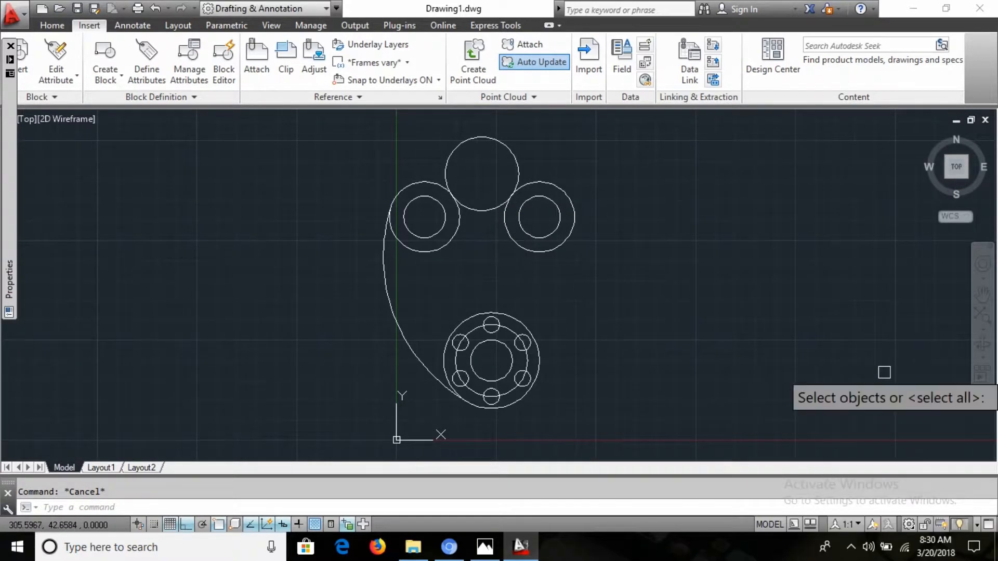
pyautogui.press('Return')
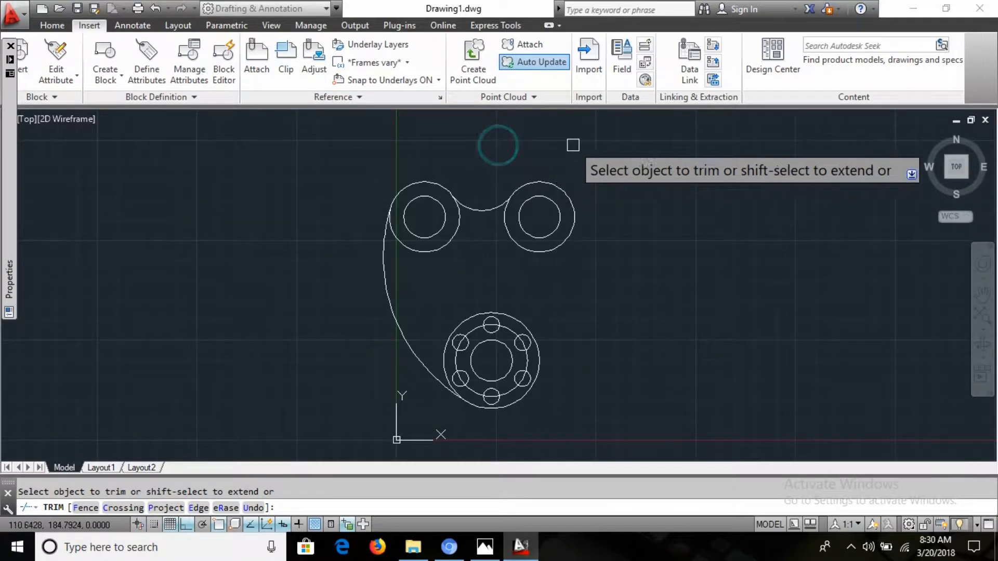
pyautogui.hotkey('alt', 'Tab')
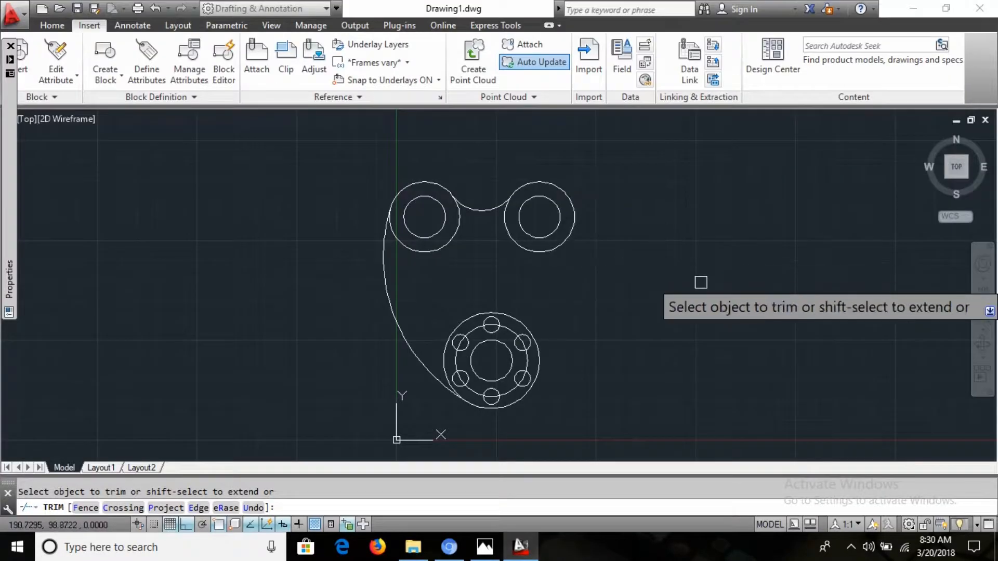
pyautogui.press('Escape')
# Step: Draw a line tangent to the outer sides of the upper-right 44-diameter circle and the lower 60-diameter circle
pyautogui.write('l')
pyautogui.press('Return')
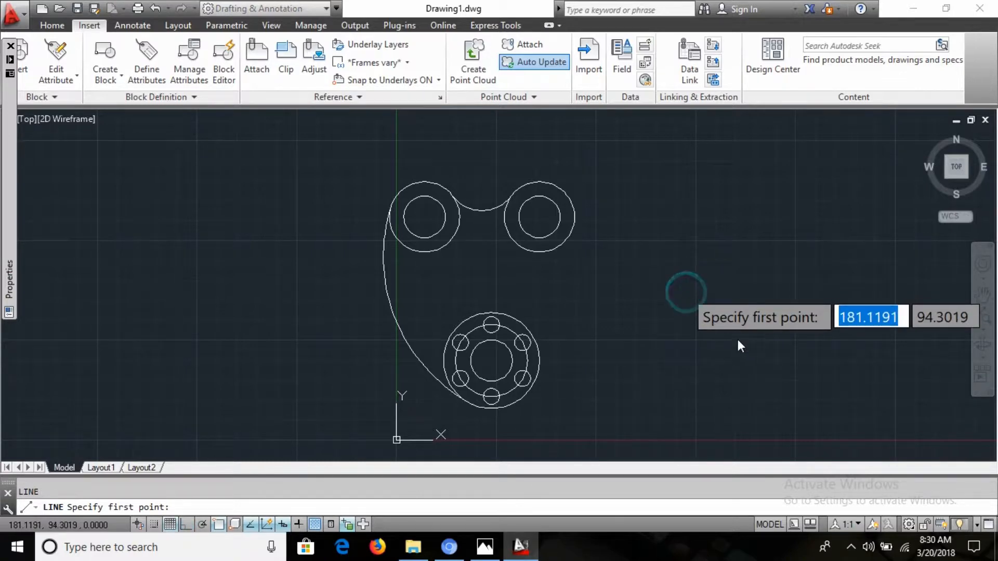
pyautogui.keyDown('shift'); pyautogui.rightClick(684, 289); pyautogui.keyUp('shift')
pyautogui.click(751, 399)
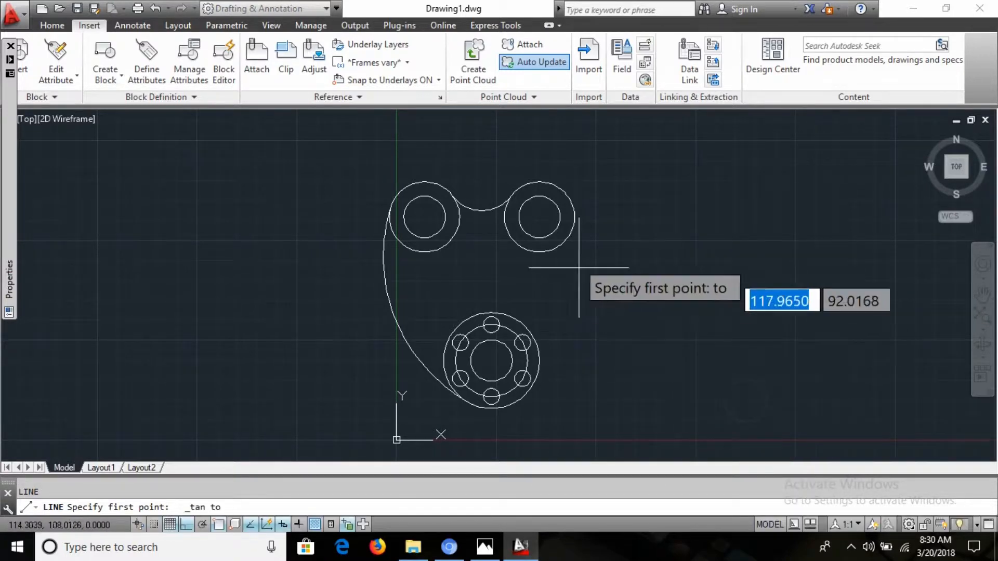
pyautogui.click(577, 229)
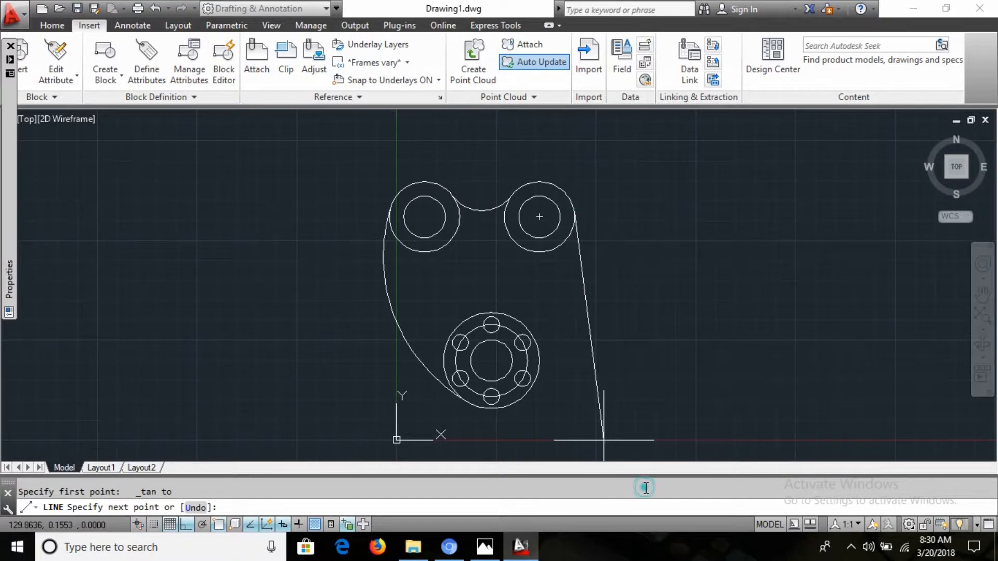
pyautogui.rightClick(644, 487)
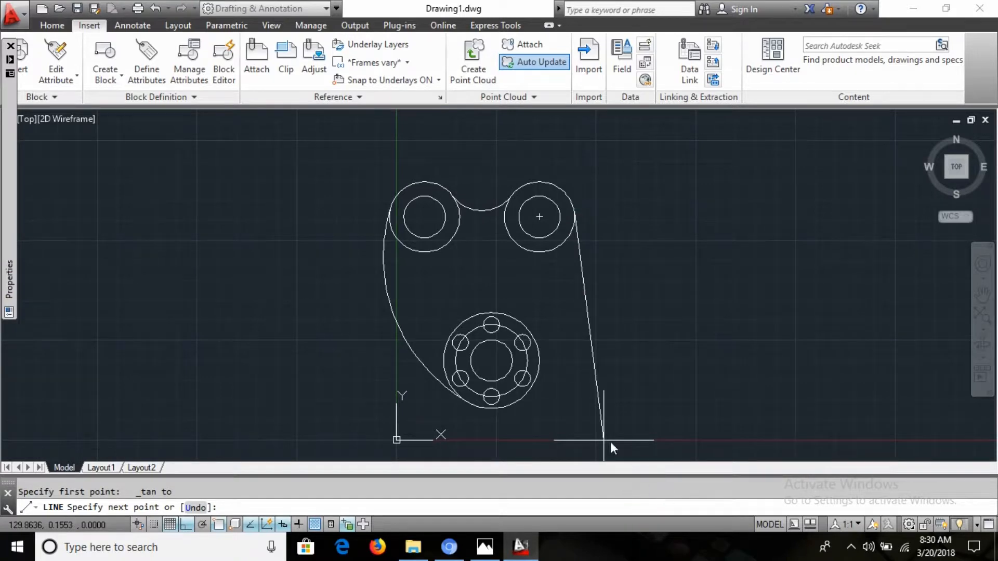
pyautogui.click(631, 300)
pyautogui.keyDown('shift'); pyautogui.rightClick(615, 329); pyautogui.keyUp('shift')
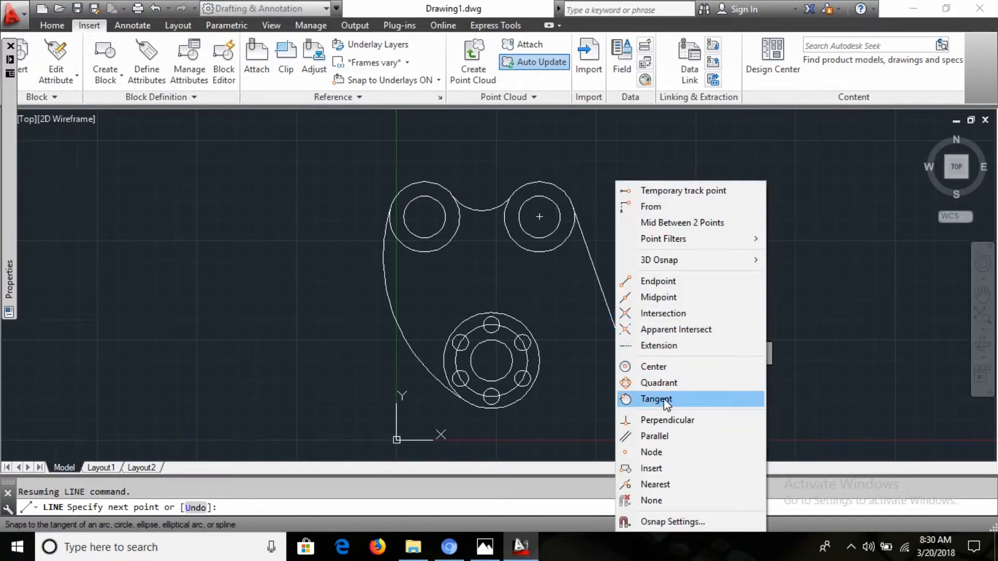
pyautogui.click(665, 402)
pyautogui.click(538, 375)
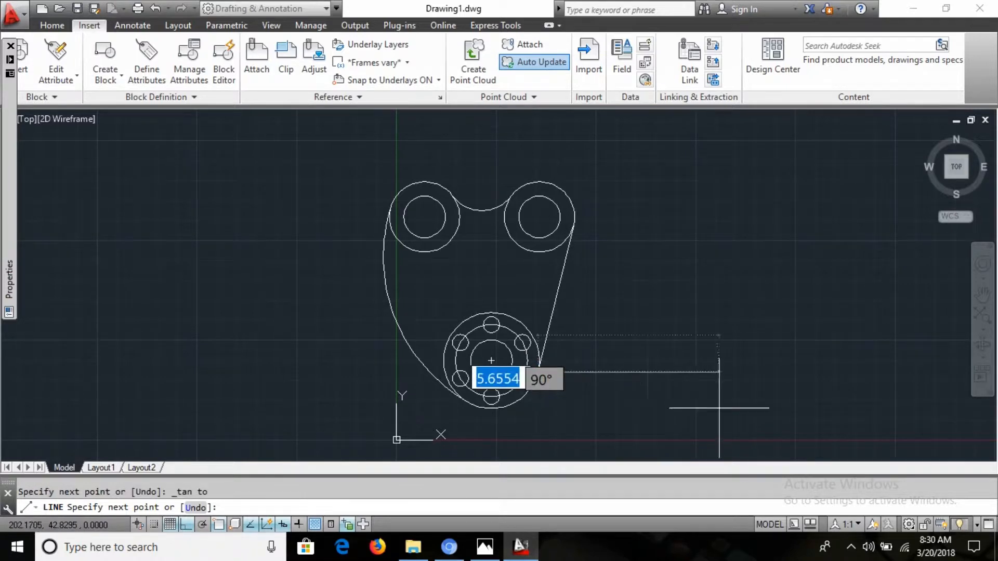
pyautogui.press('Escape')
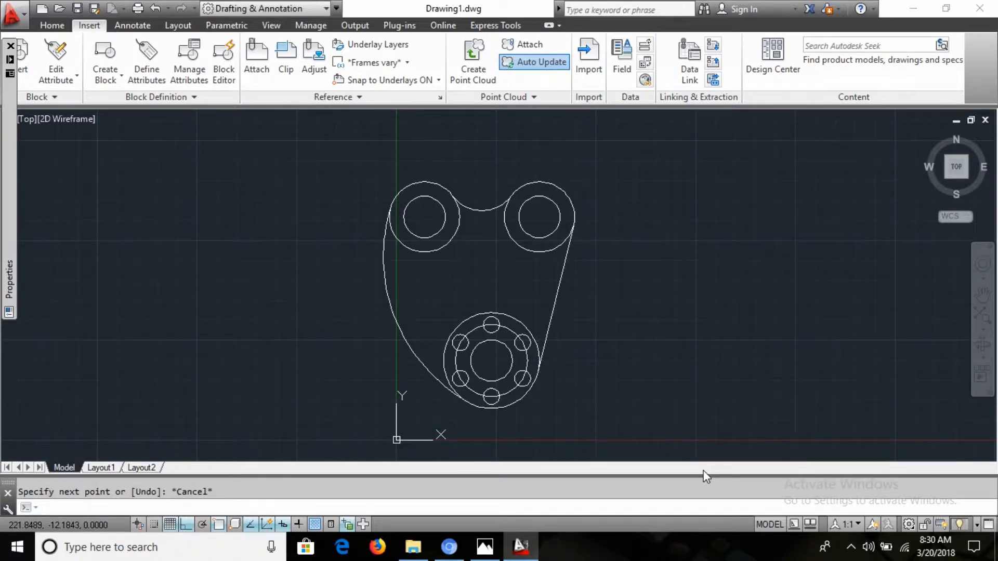
# Step: Compare the eye drawing with the Exercise 5 reference image and view the Exercise 6 figures below it
pyautogui.hotkey('alt', 'Tab')
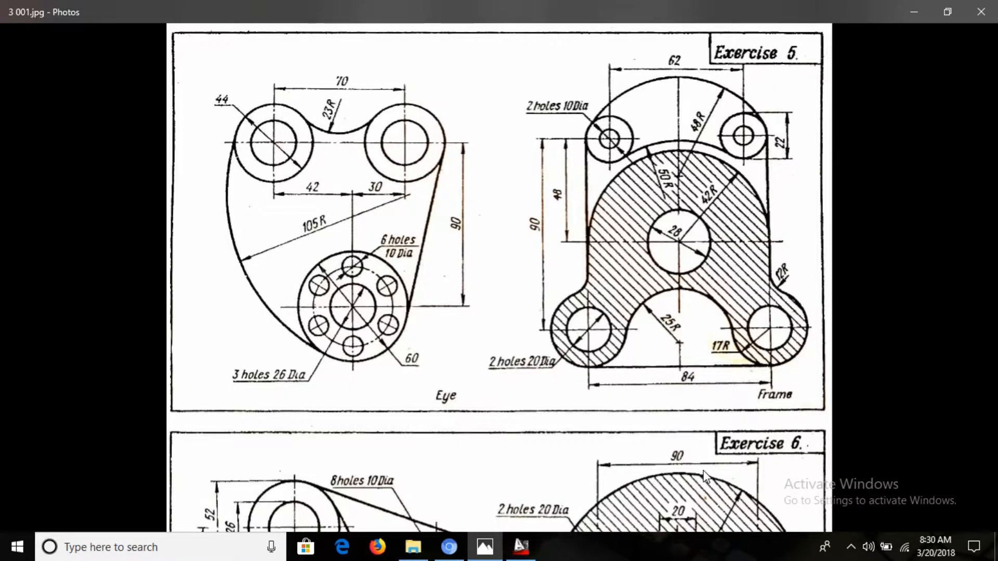
pyautogui.hotkey('alt', 'Tab')
pyautogui.hotkey('alt', 'Tab')
pyautogui.scroll(-5, 560, 341)
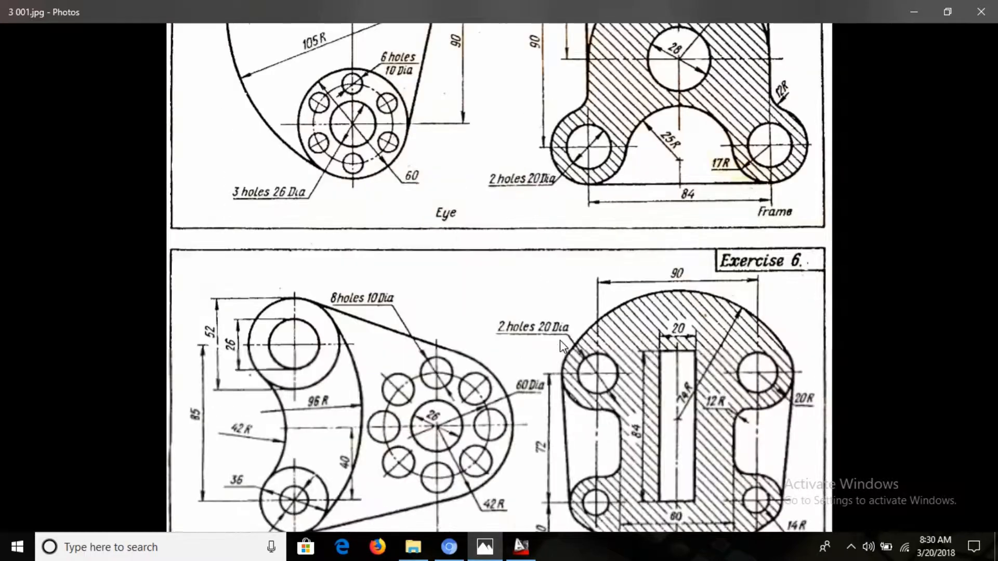
pyautogui.hotkey('alt', 'Tab')
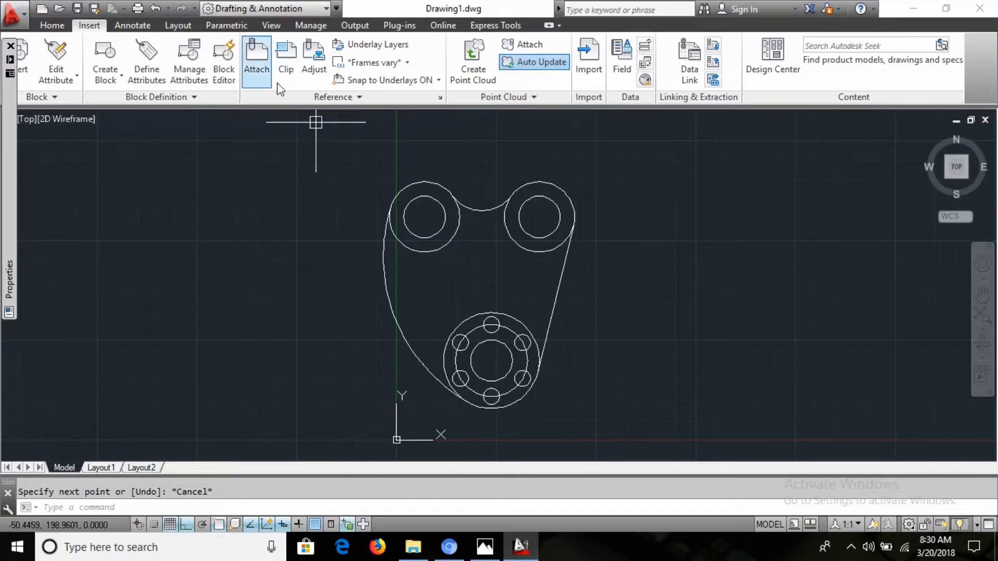
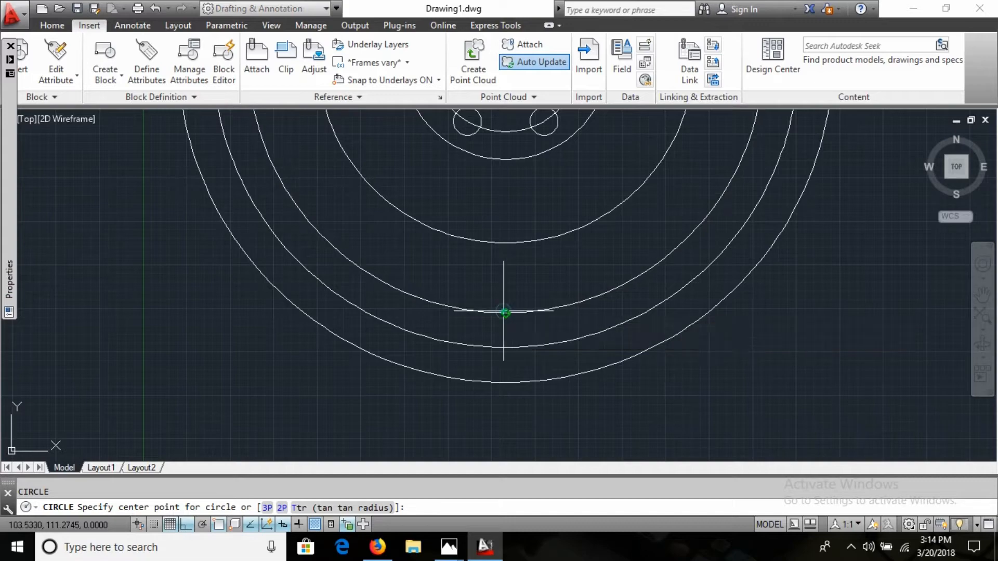
# Step: Draw a 10-radius circle centred on the lowest point of the 74-radius circle, as given for the Quadrant's slot
pyautogui.write('d')
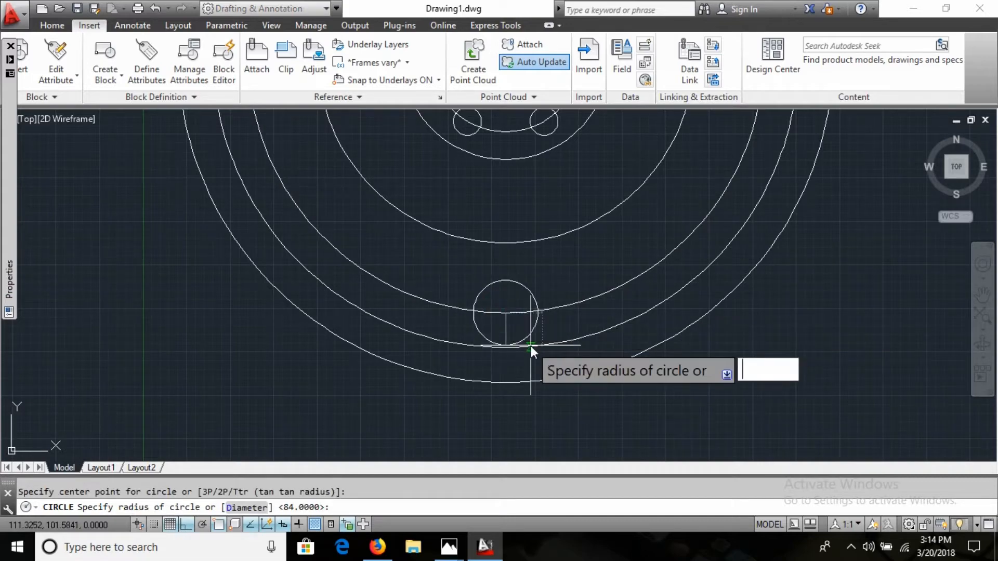
pyautogui.hotkey('alt', 'Tab')
pyautogui.hotkey('alt', 'Tab')
pyautogui.write('10')
pyautogui.press('Return')
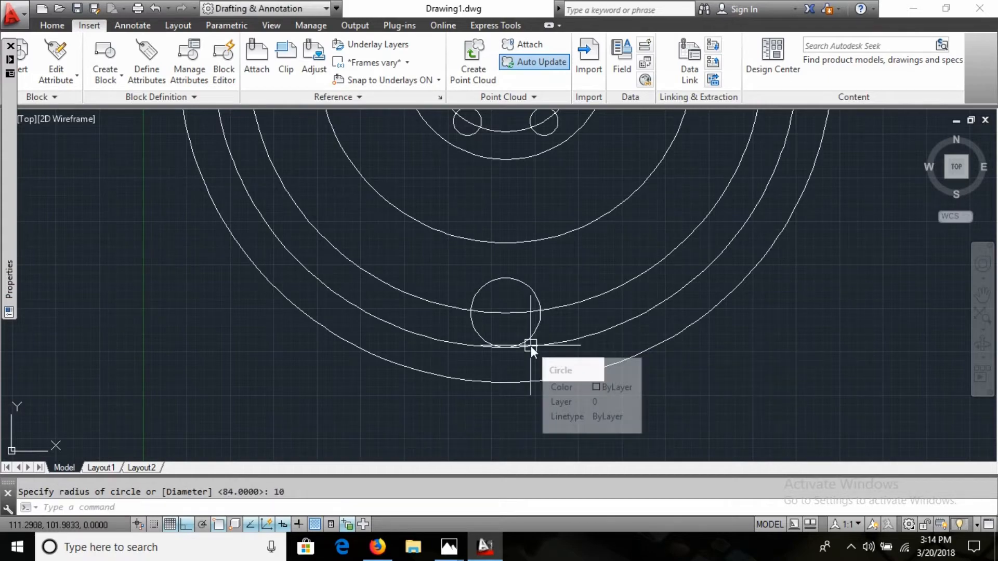
# Step: Draw a 20-radius circle concentric with the 10-radius circle, as given in the Quadrant reference image
pyautogui.press('Return')
pyautogui.click(531, 345)
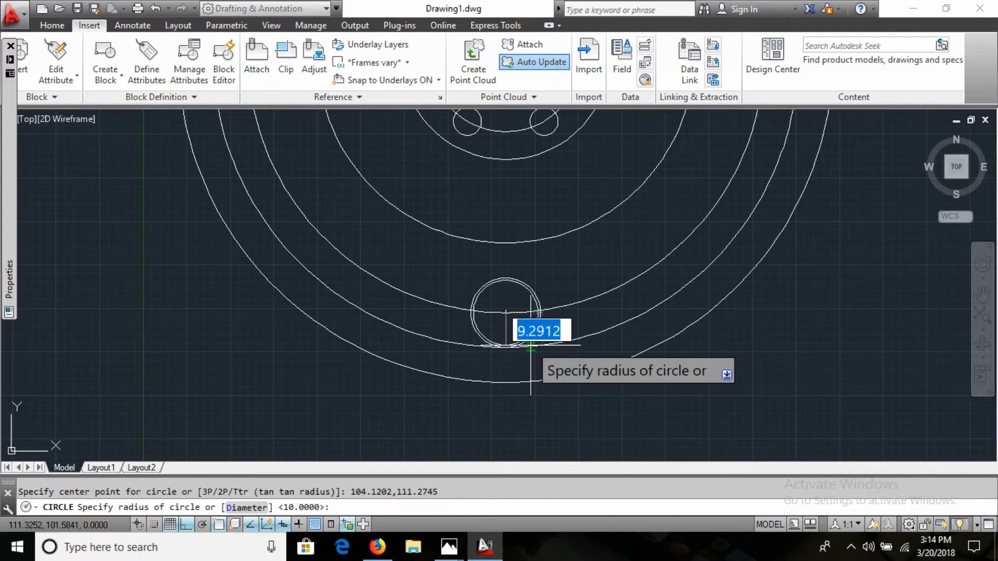
pyautogui.write('2')
pyautogui.press('Return')
pyautogui.hotkey('alt', 'Tab')
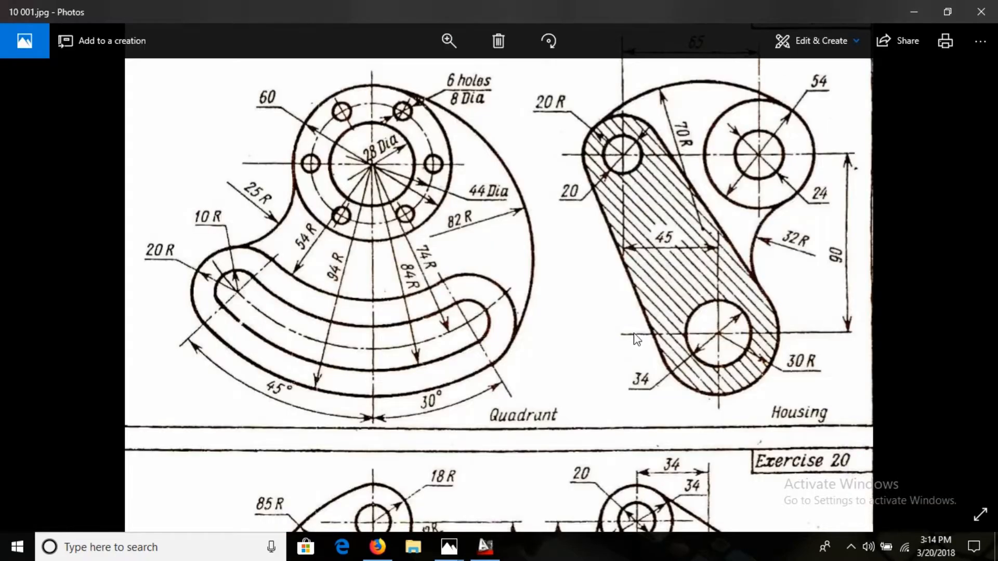
pyautogui.hotkey('alt', 'Tab')
# Step: Polar-array the 10- and 20-radius circles about the hub centre with 2 items over 30 degrees, as given in the Quadrant reference
pyautogui.hotkey('alt', 'Tab')
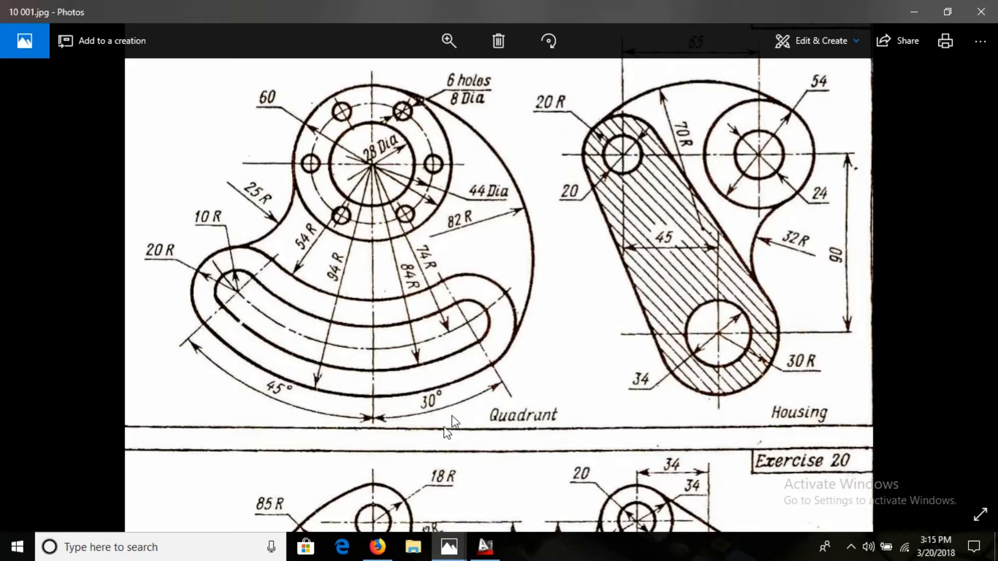
pyautogui.hotkey('alt', 'Tab')
pyautogui.scroll(-3, 550, 407)
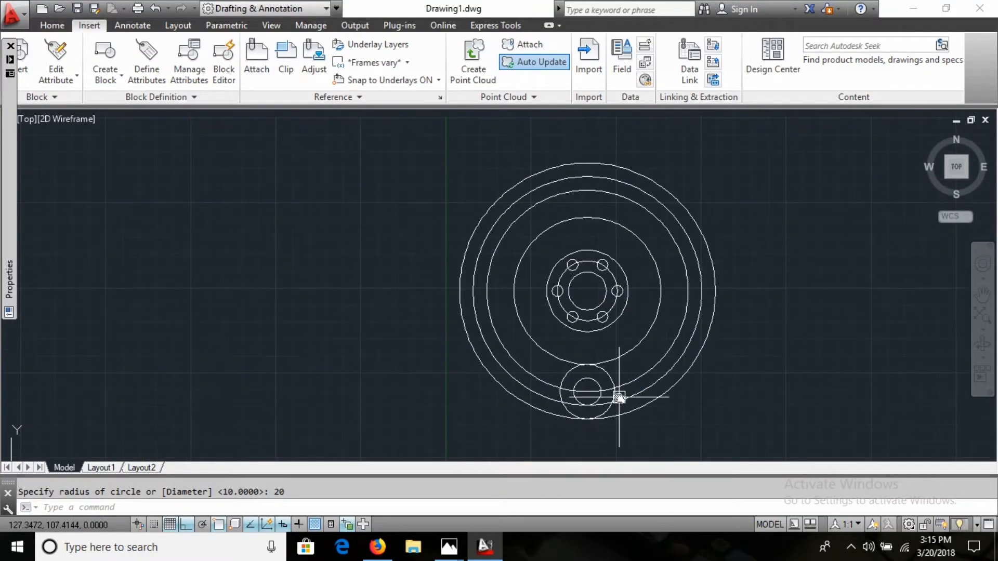
pyautogui.scroll(2, 656, 405)
pyautogui.write('-ar')
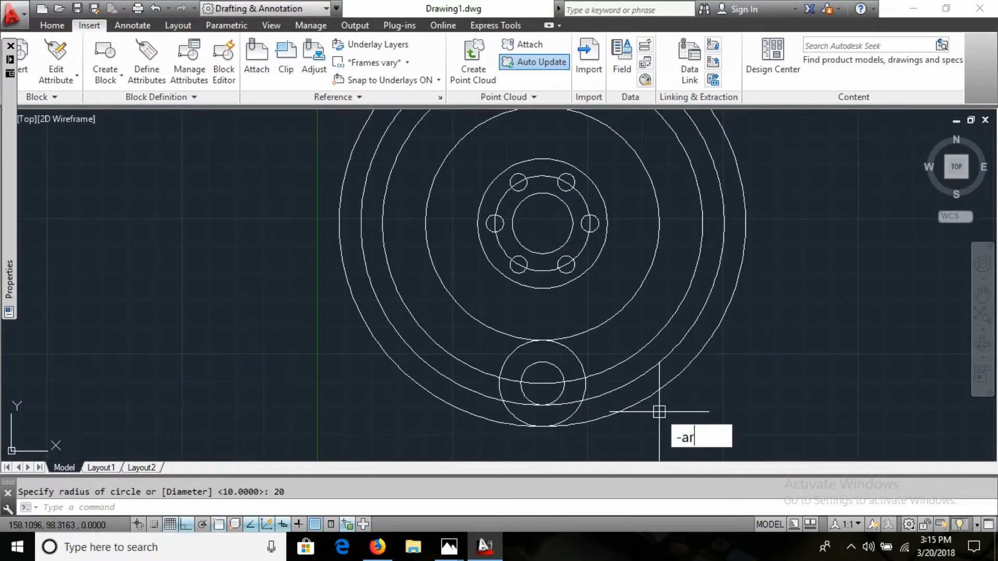
pyautogui.press('Return')
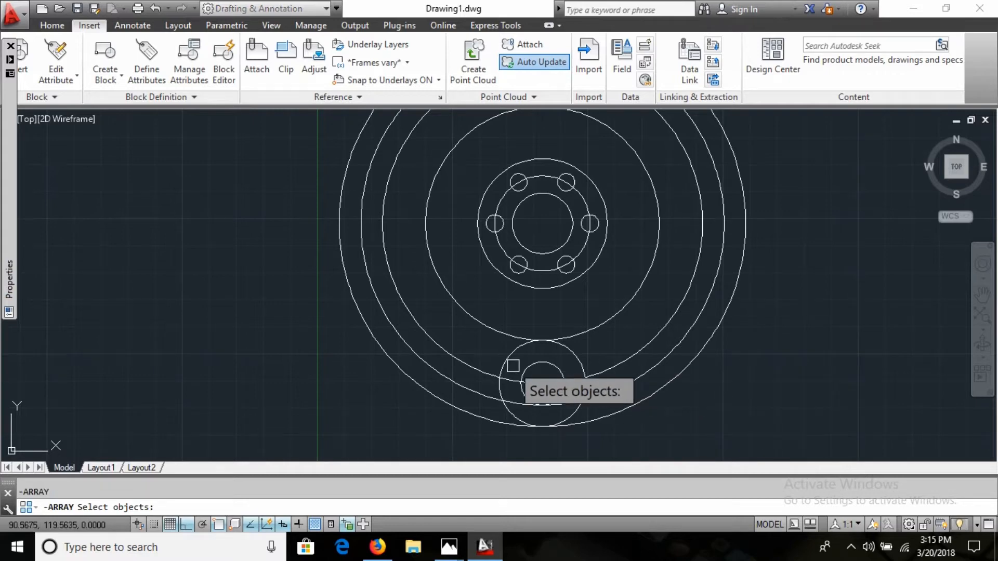
pyautogui.click(572, 359)
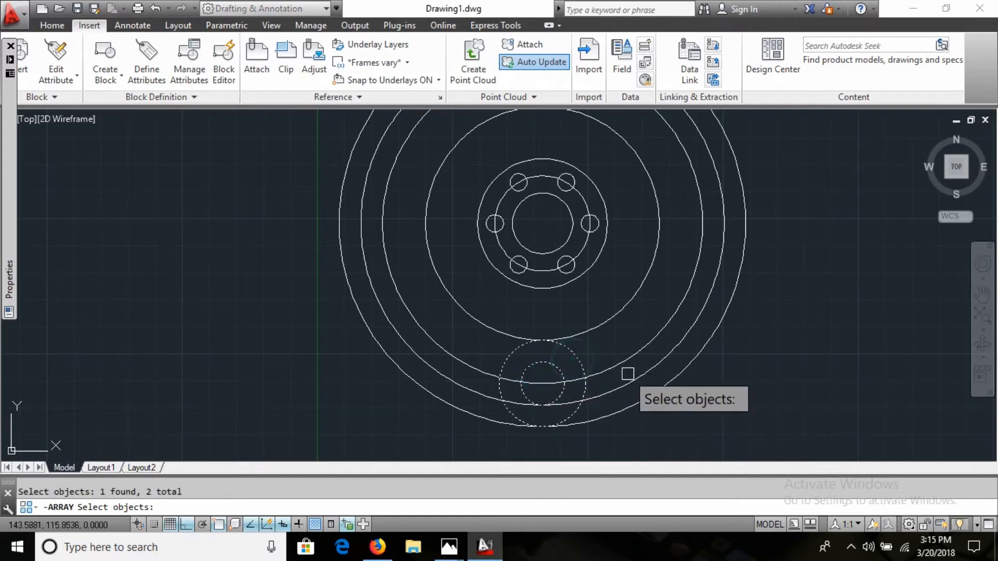
pyautogui.press('Return')
pyautogui.click(690, 460)
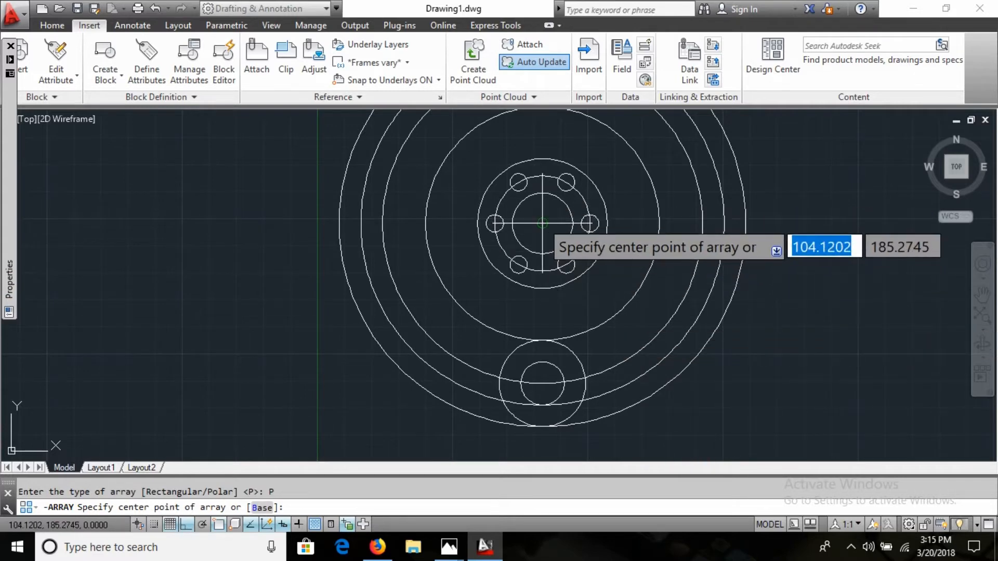
pyautogui.click(542, 222)
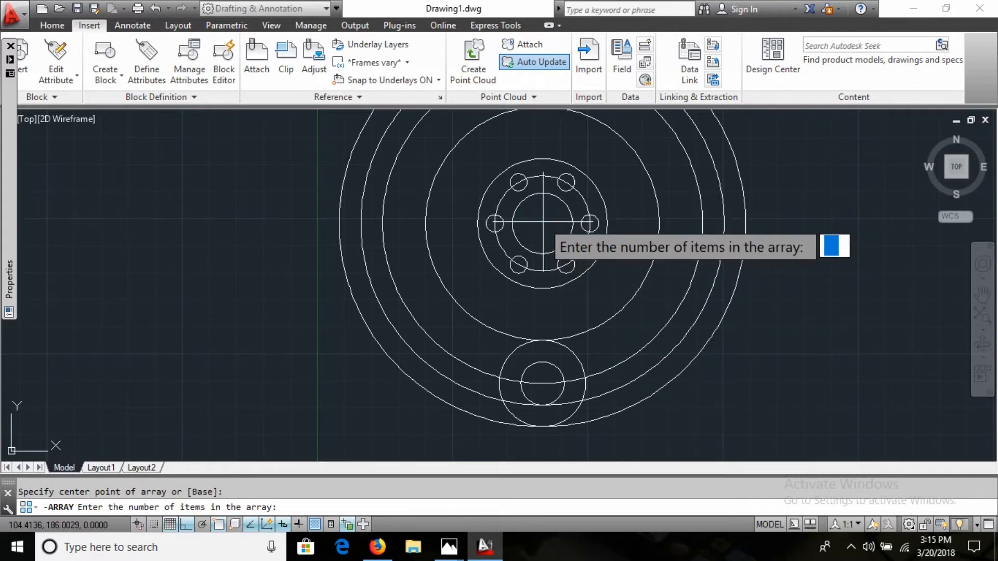
pyautogui.write('2')
pyautogui.press('Return')
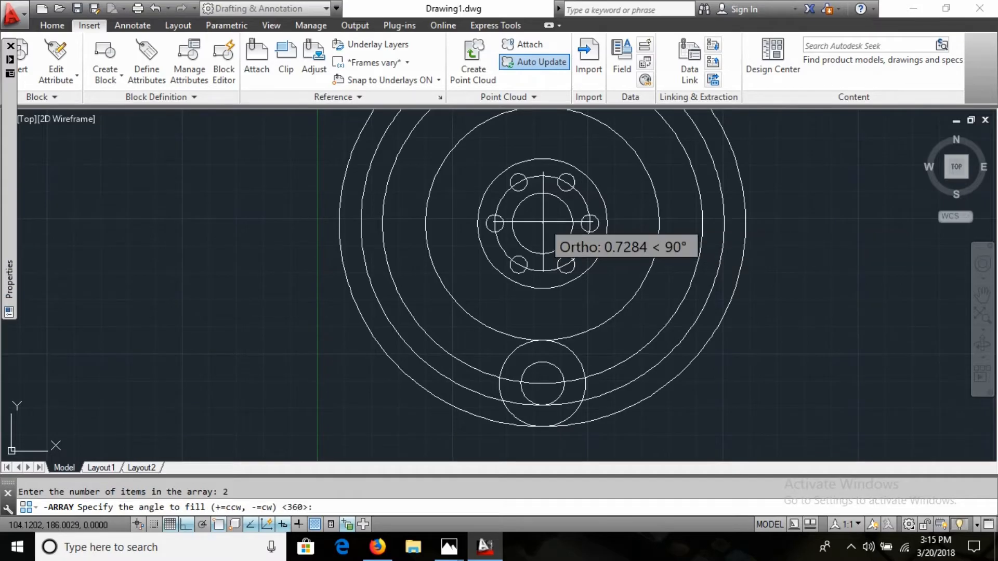
pyautogui.hotkey('alt', 'Tab')
pyautogui.hotkey('alt', 'Tab')
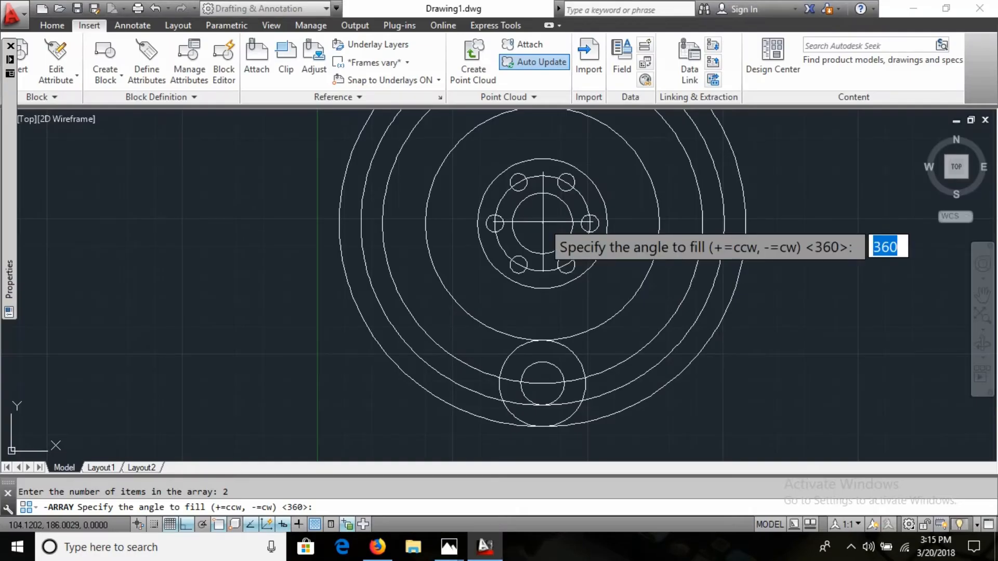
pyautogui.write('30')
pyautogui.press('Return')
pyautogui.press('Return')
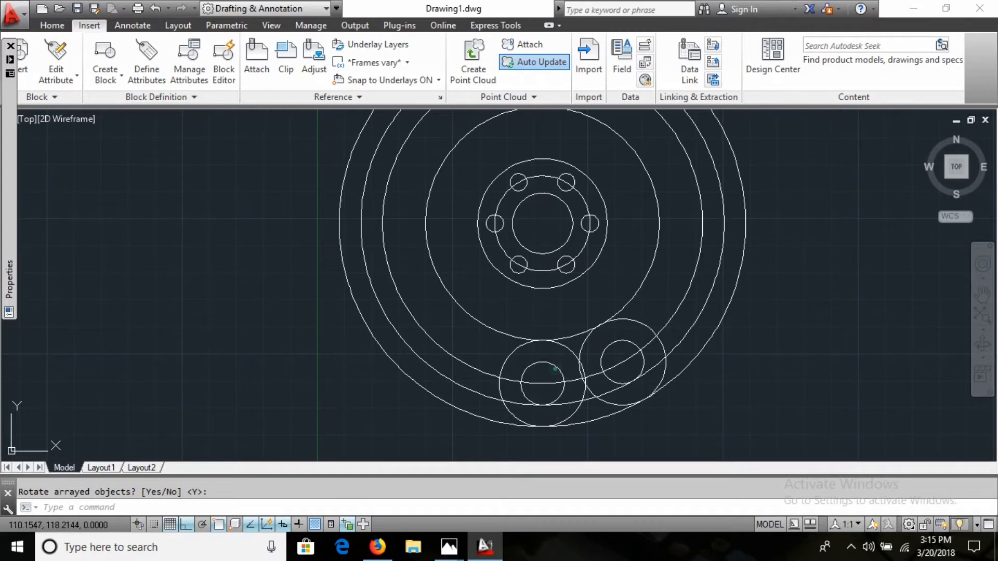
# Step: Erase the original 10- and 20-radius circles directly below the hub, and undo the erasure
pyautogui.click(556, 370)
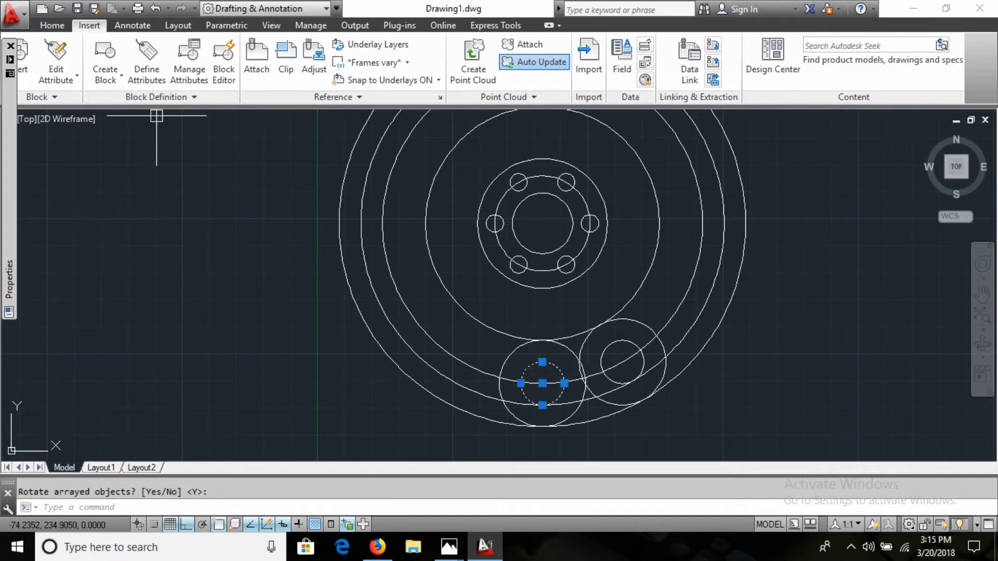
pyautogui.click(565, 347)
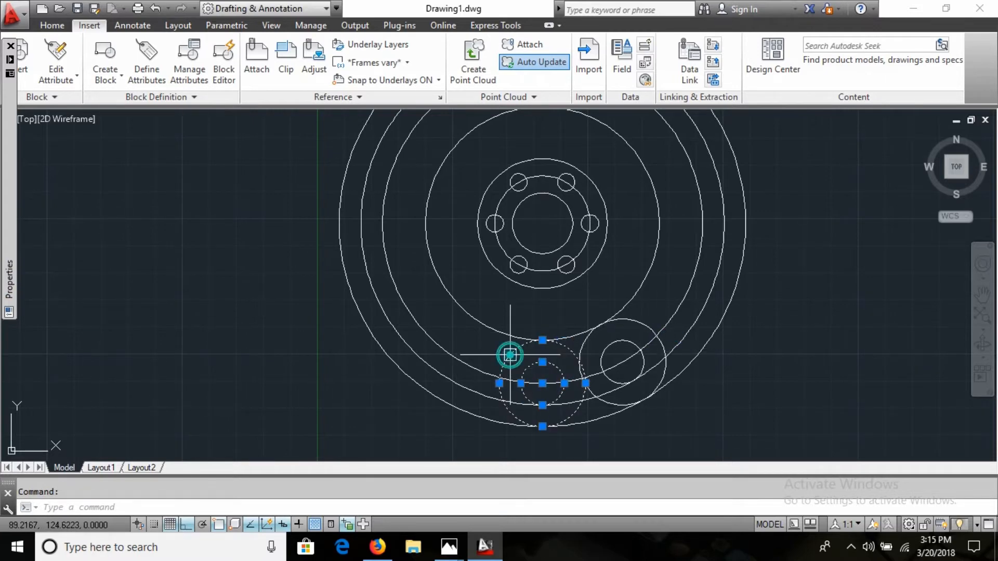
pyautogui.hotkey('alt', 'Tab')
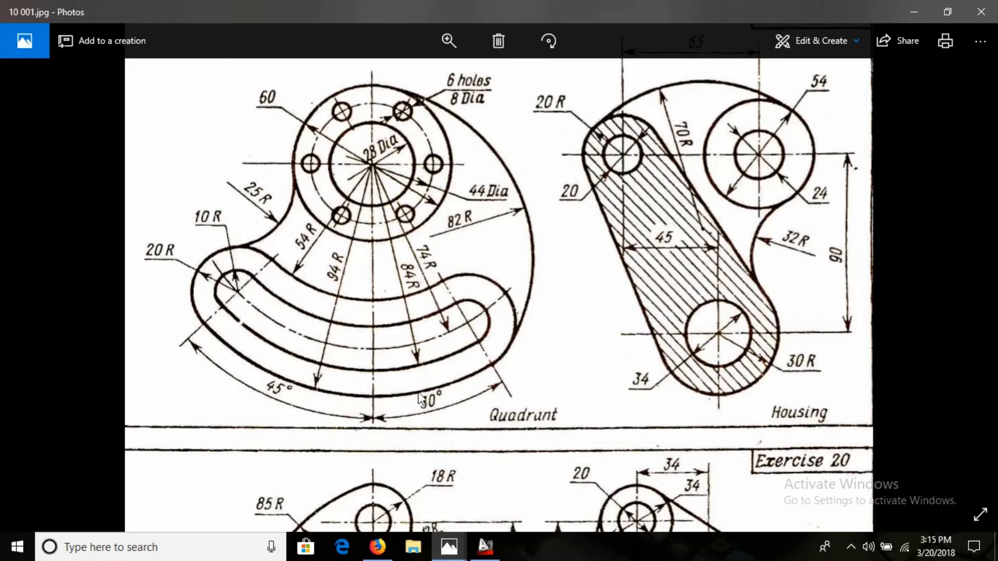
pyautogui.hotkey('alt', 'Tab')
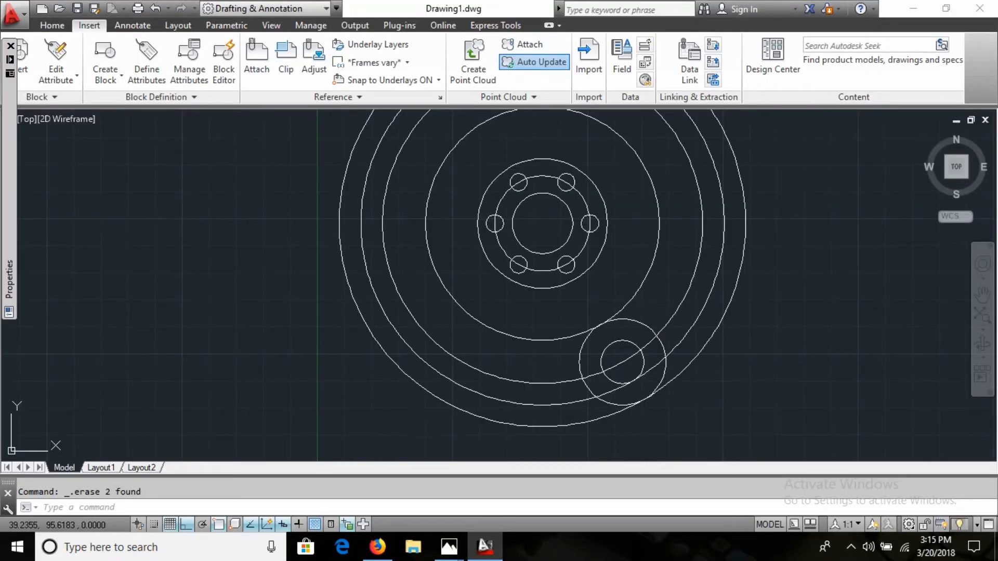
pyautogui.hotkey('alt', 'Tab')
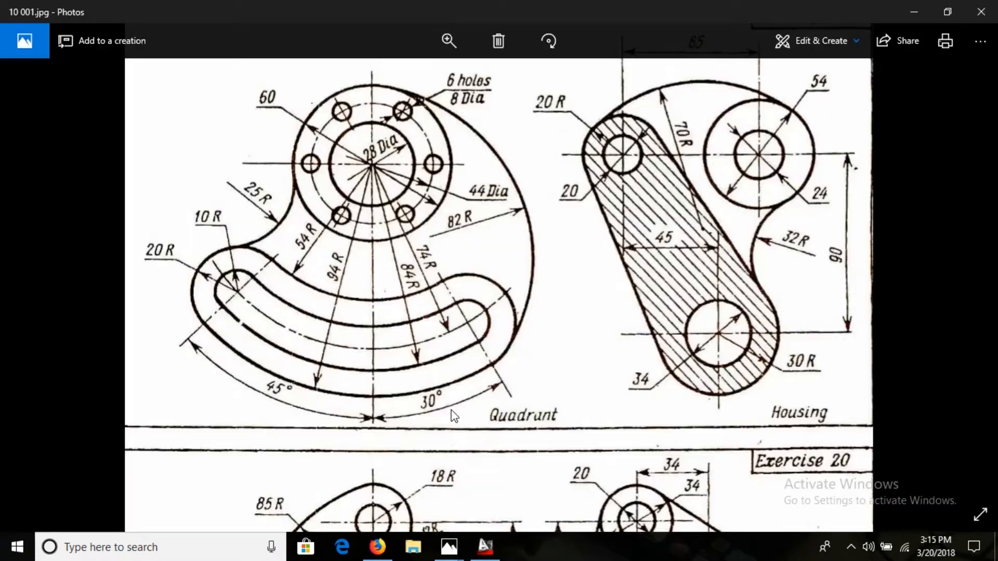
pyautogui.hotkey('alt', 'Tab')
pyautogui.hotkey('ctrl', 'y')
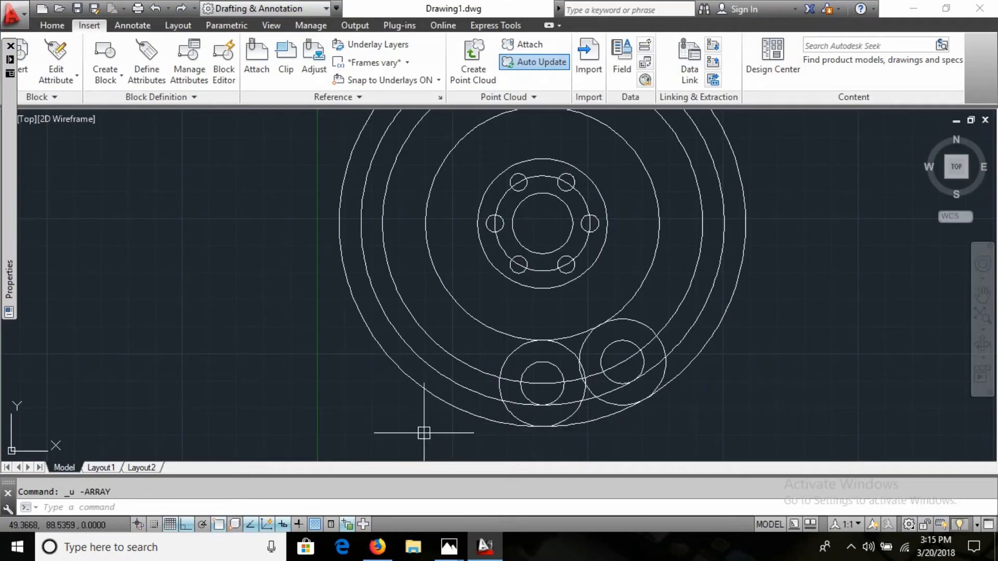
# Step: Polar-array the original 10- and 20-radius circles about the hub centre with 2 items over -45 degrees, following the Quadrant reference
pyautogui.hotkey('alt', 'Tab')
pyautogui.hotkey('alt', 'Tab')
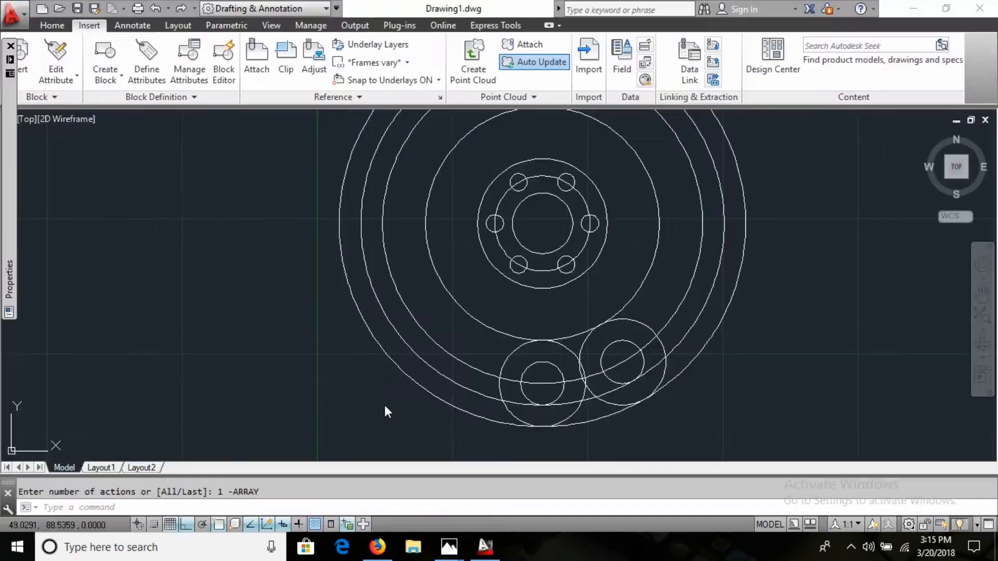
pyautogui.write('-array')
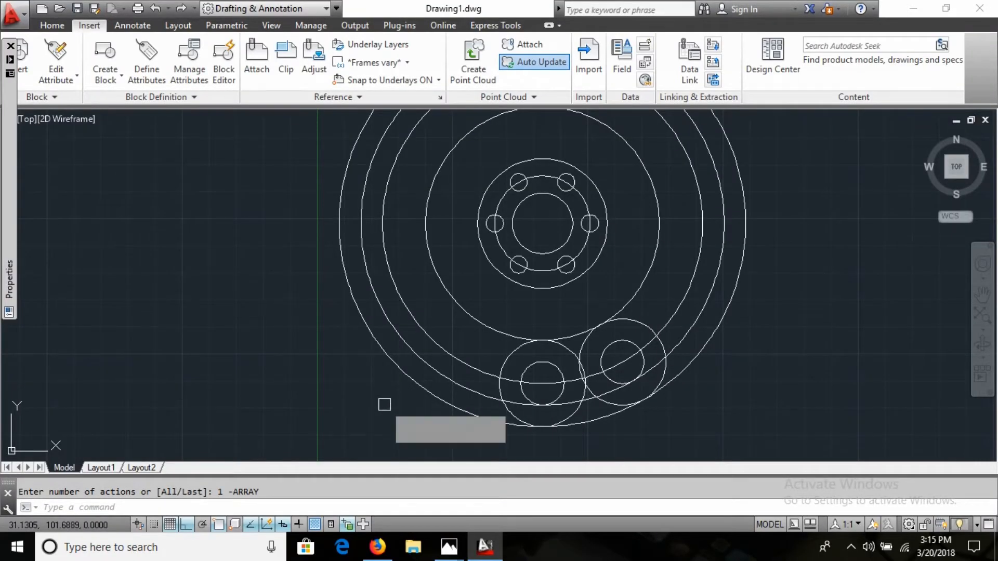
pyautogui.press('Return')
pyautogui.click(527, 365)
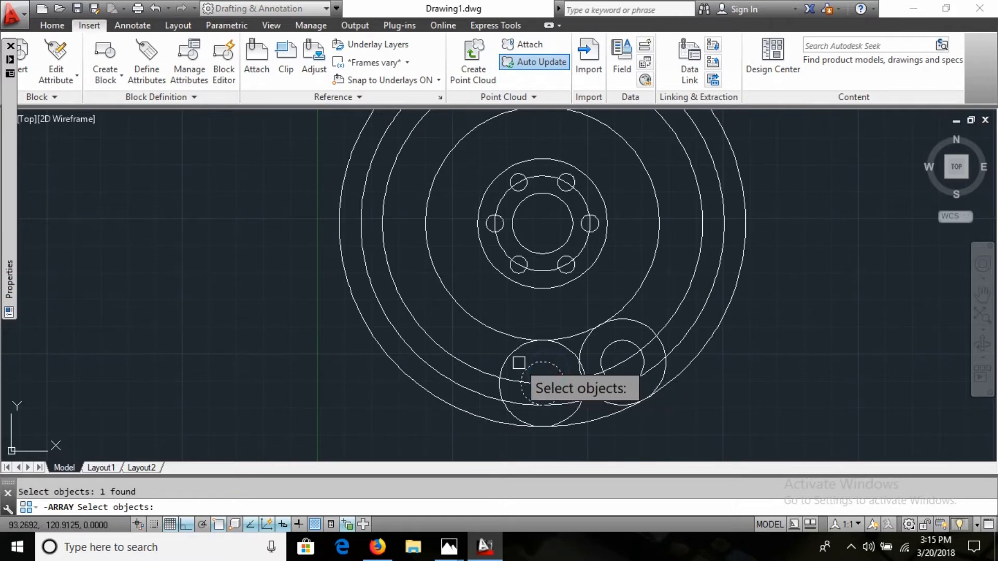
pyautogui.click(510, 364)
pyautogui.press('Return')
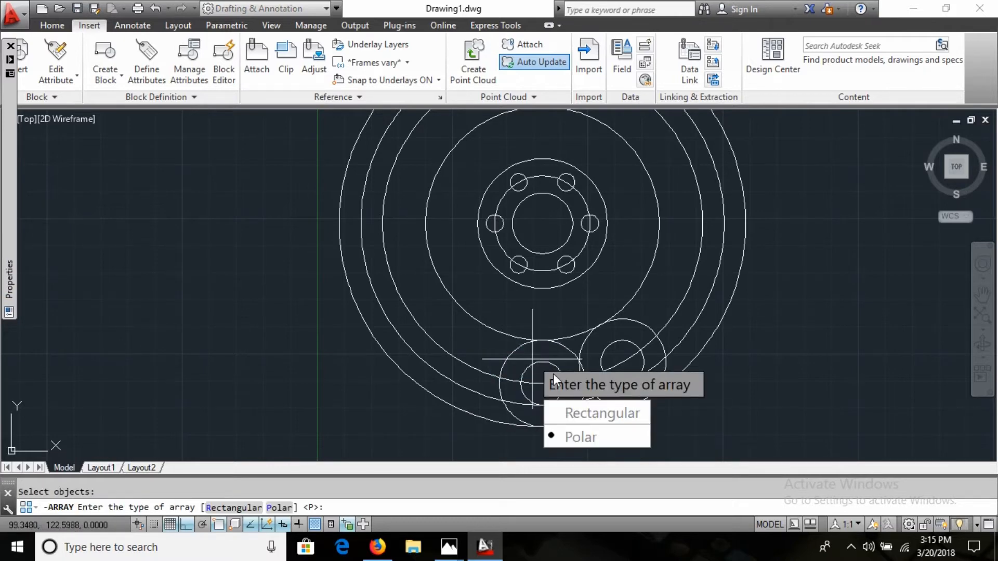
pyautogui.click(597, 437)
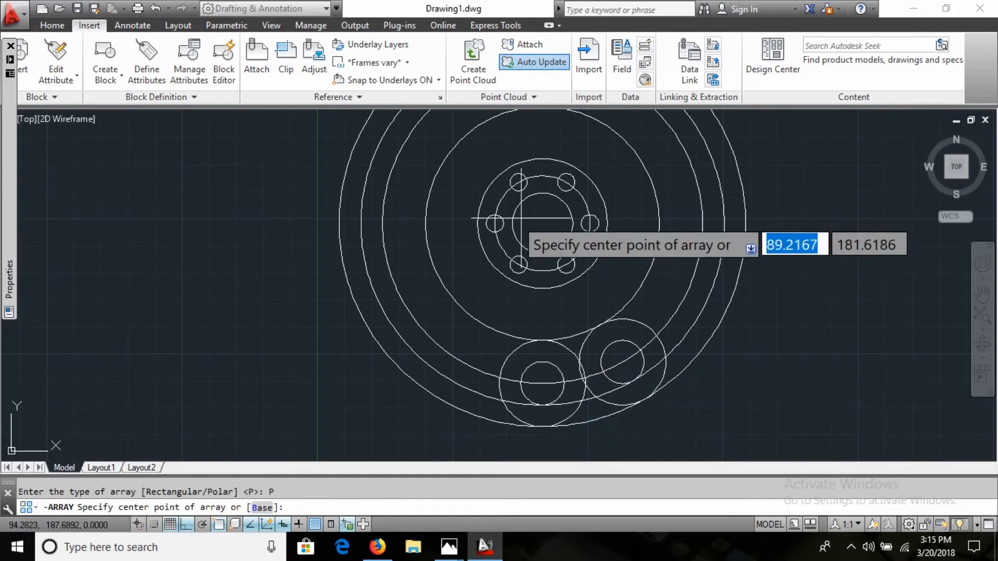
pyautogui.click(541, 223)
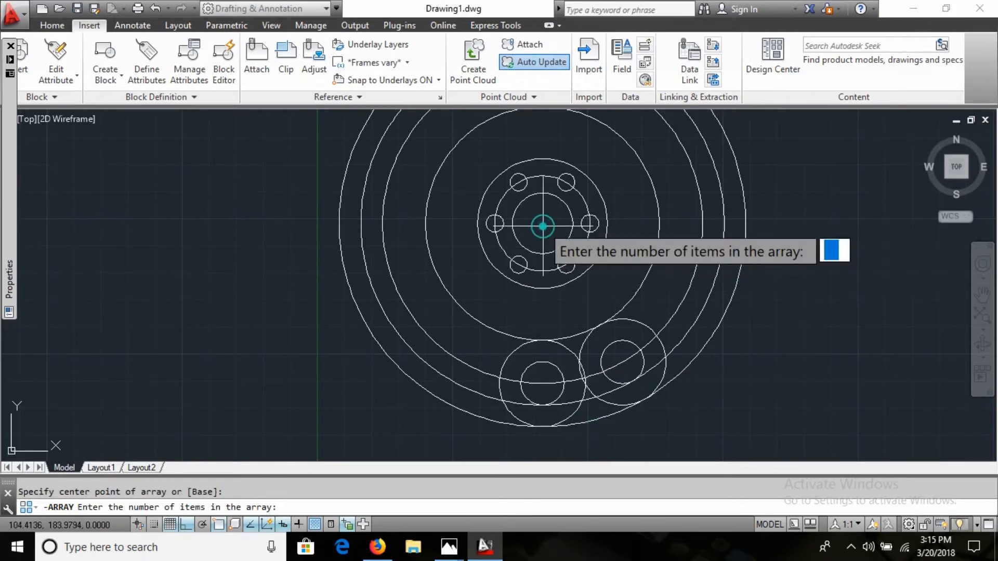
pyautogui.write('@')
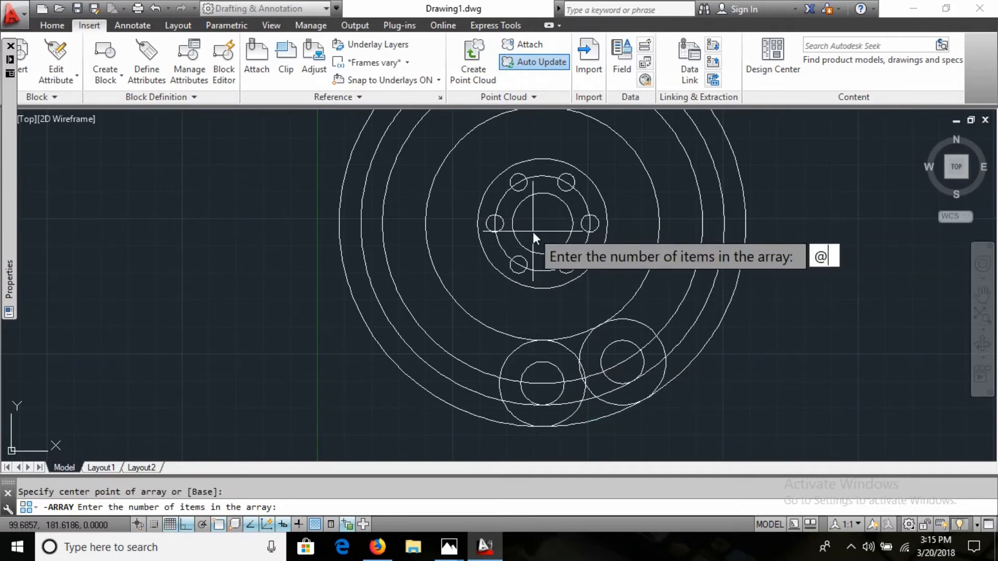
pyautogui.write('2')
pyautogui.press('Return')
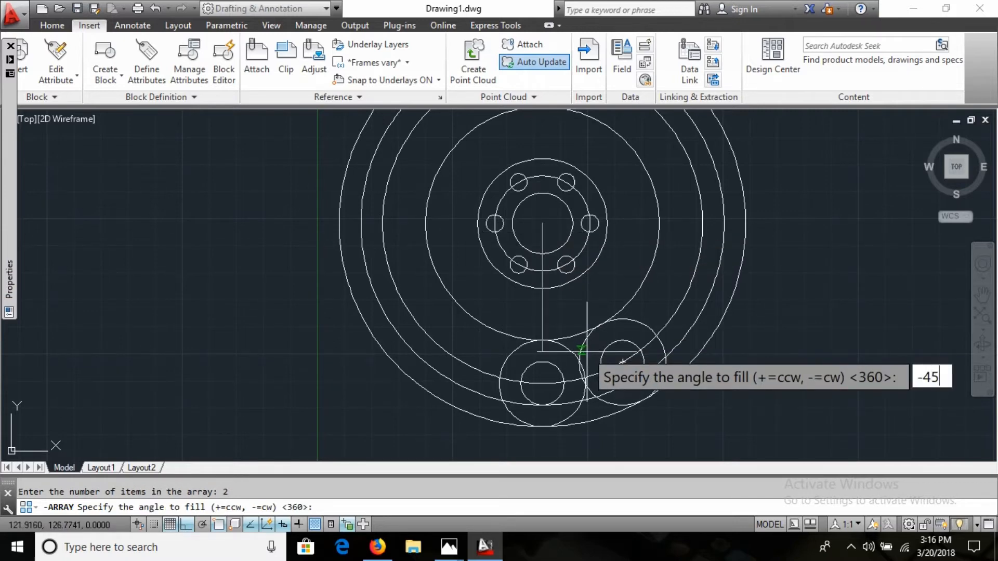
pyautogui.hotkey('alt', 'Tab')
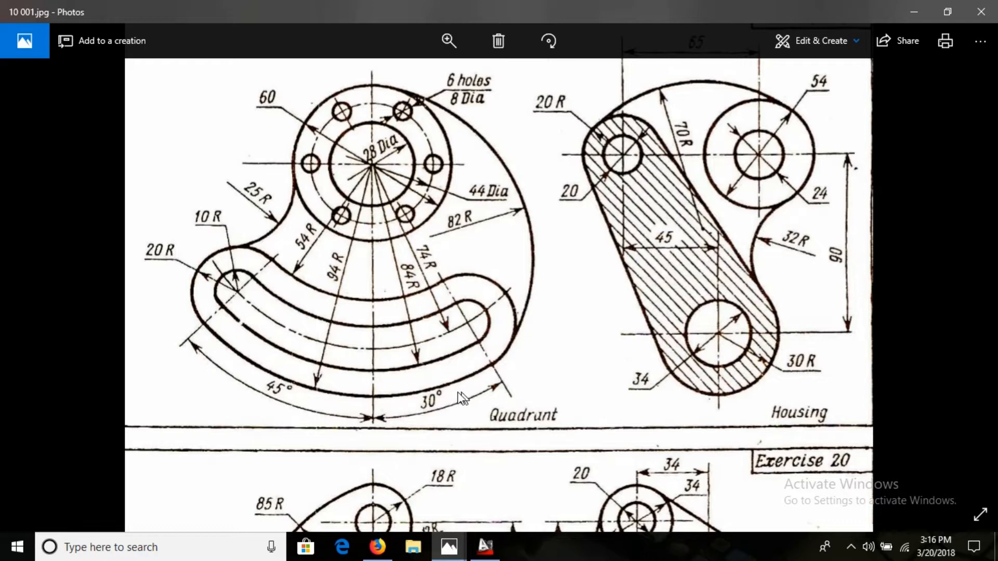
pyautogui.hotkey('alt', 'Tab')
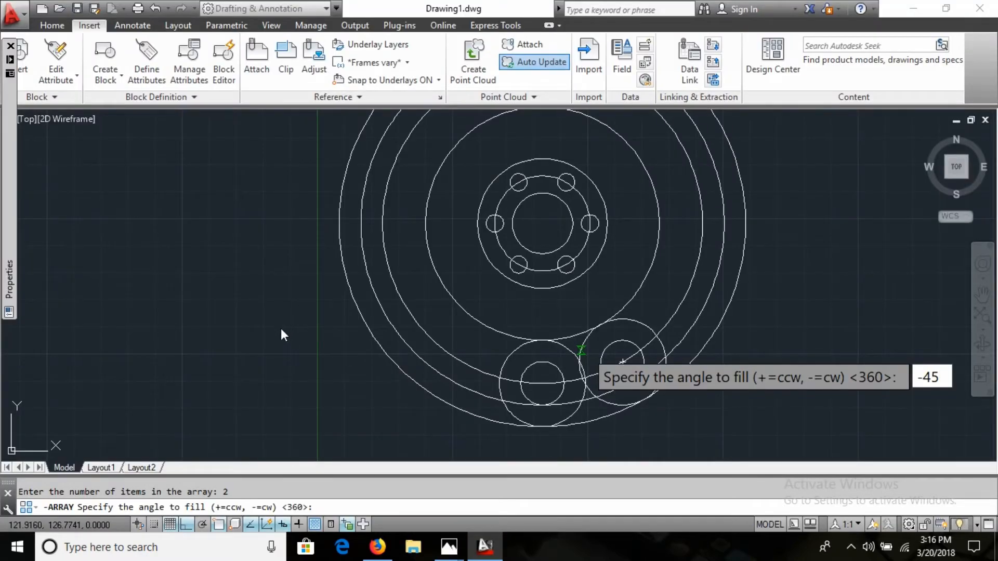
pyautogui.hotkey('alt', 'Tab')
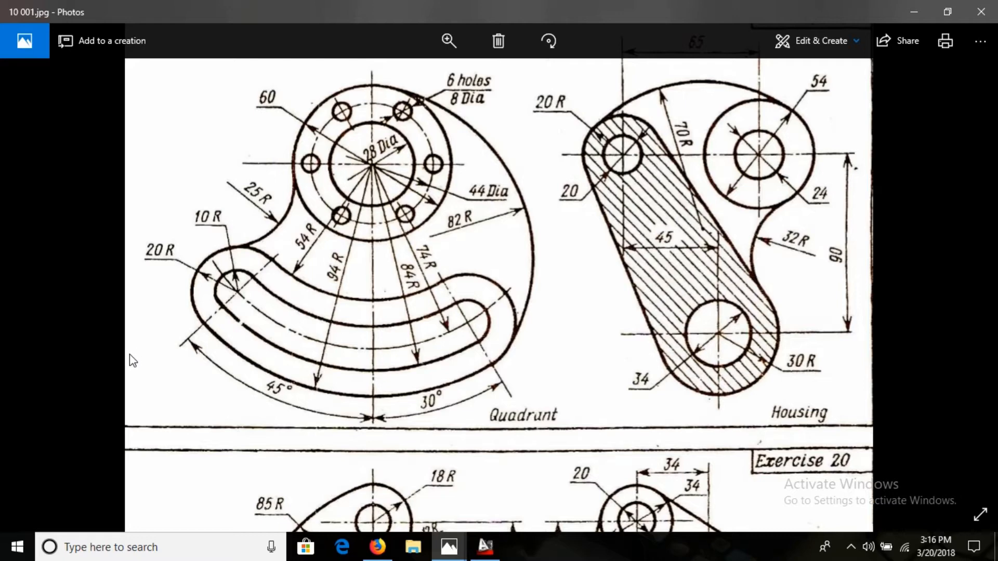
pyautogui.hotkey('alt', 'Tab')
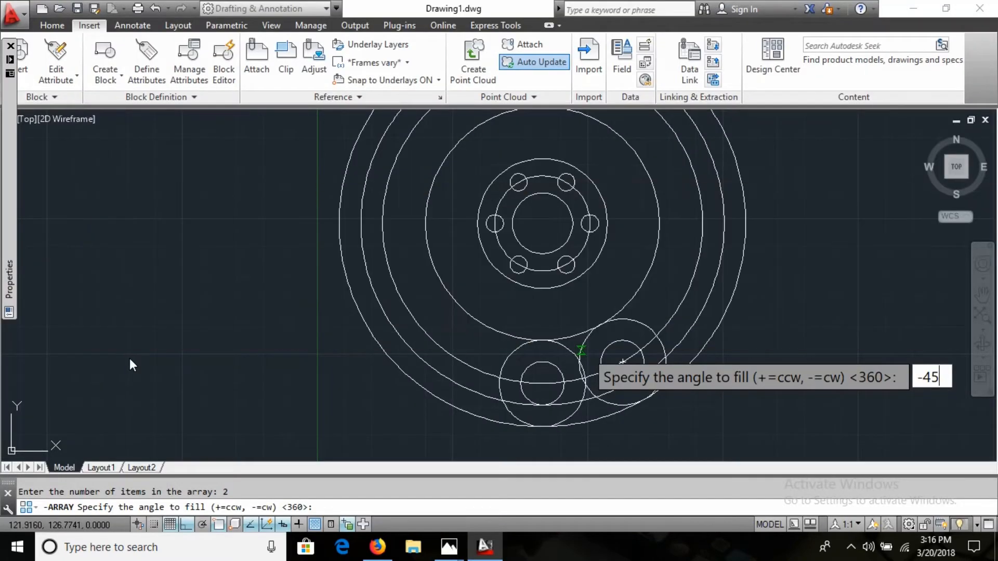
pyautogui.press('Return')
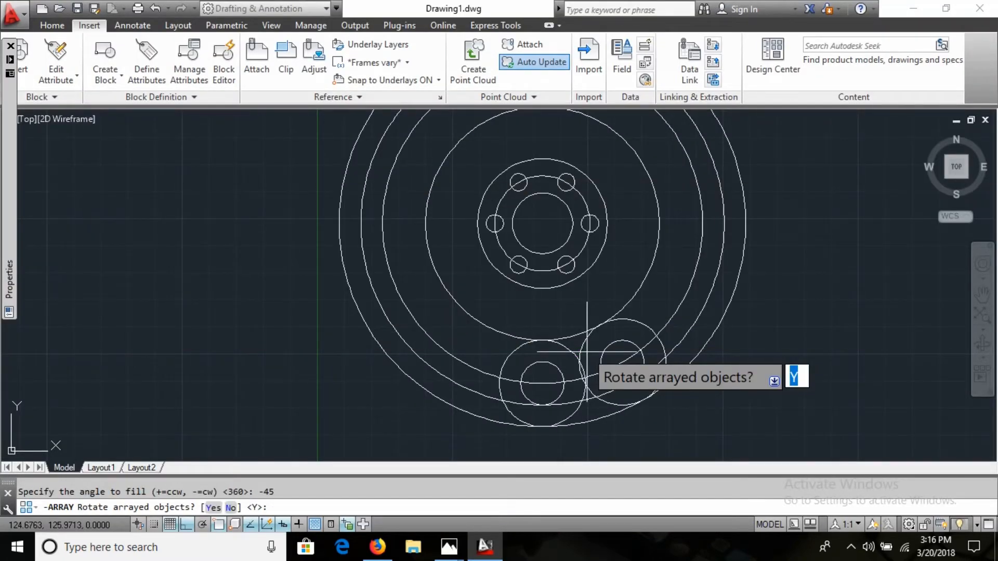
pyautogui.press('Return')
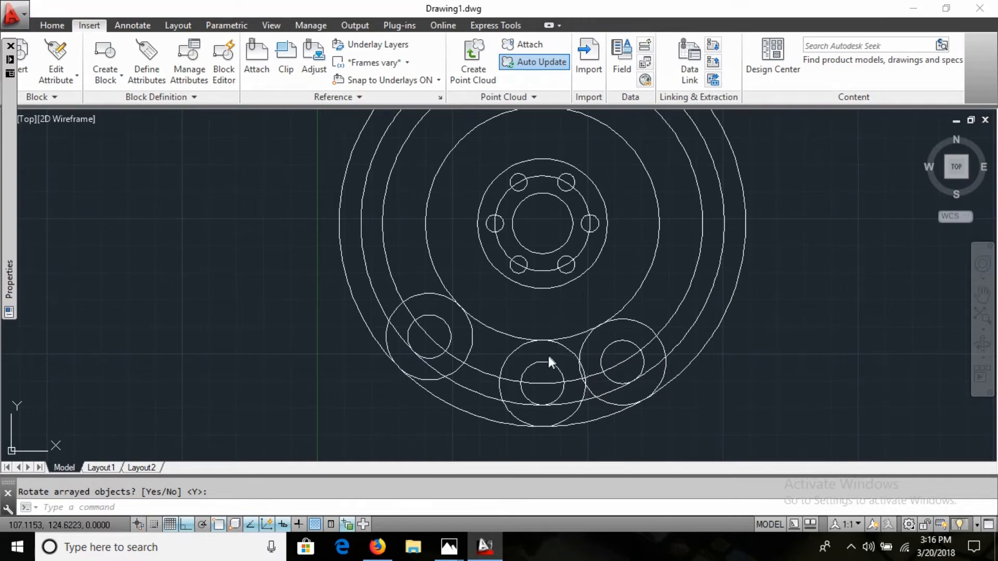
# Step: Trim the upper portions of the 54-, 74-, 84- and 94-radius circles beyond the slot-end circles, following the Quadrant reference
pyautogui.hotkey('alt', 'Tab')
pyautogui.hotkey('alt', 'Tab')
pyautogui.hotkey('alt', 'Tab')
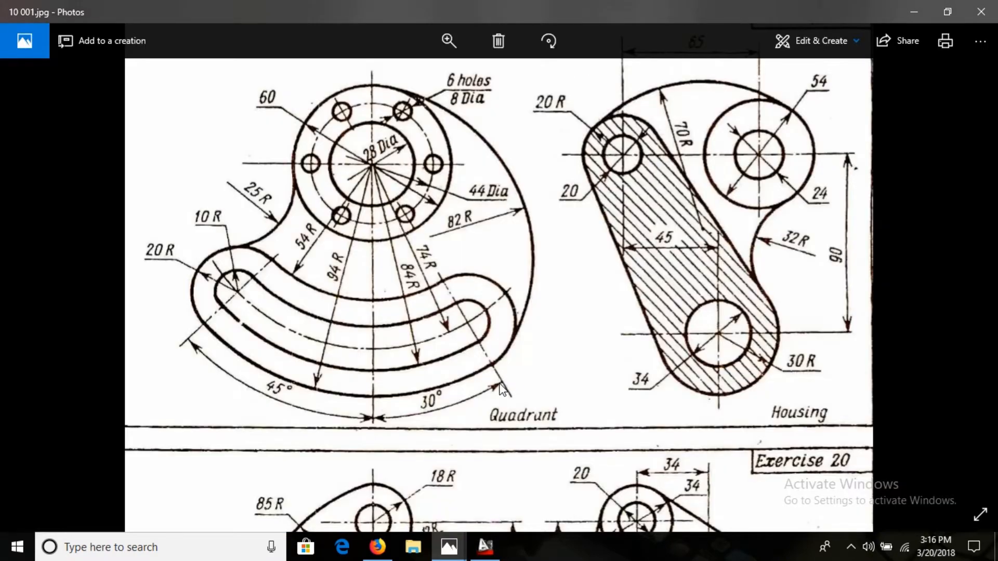
pyautogui.hotkey('alt', 'Tab')
pyautogui.write('tr')
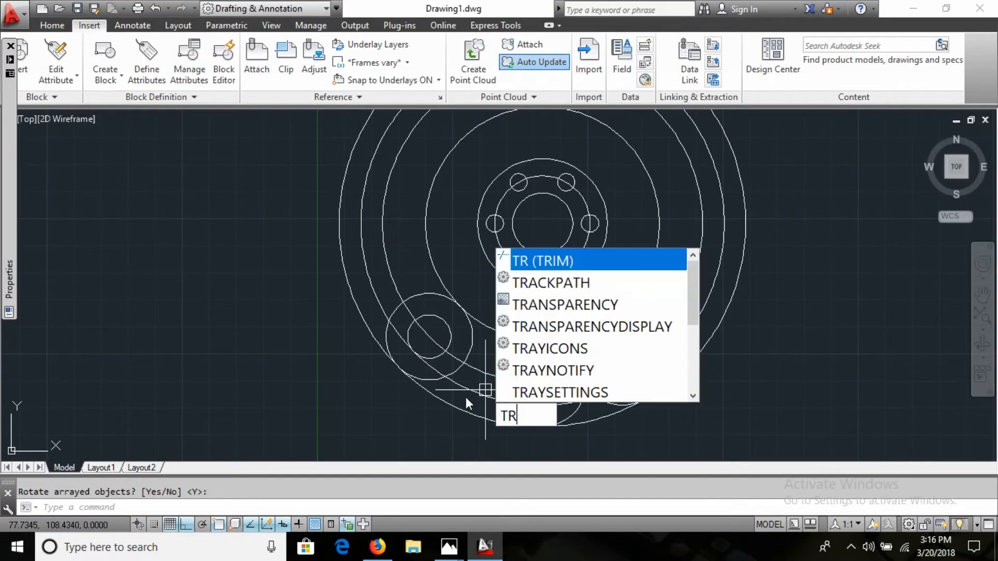
pyautogui.press('Return')
pyautogui.press('Return')
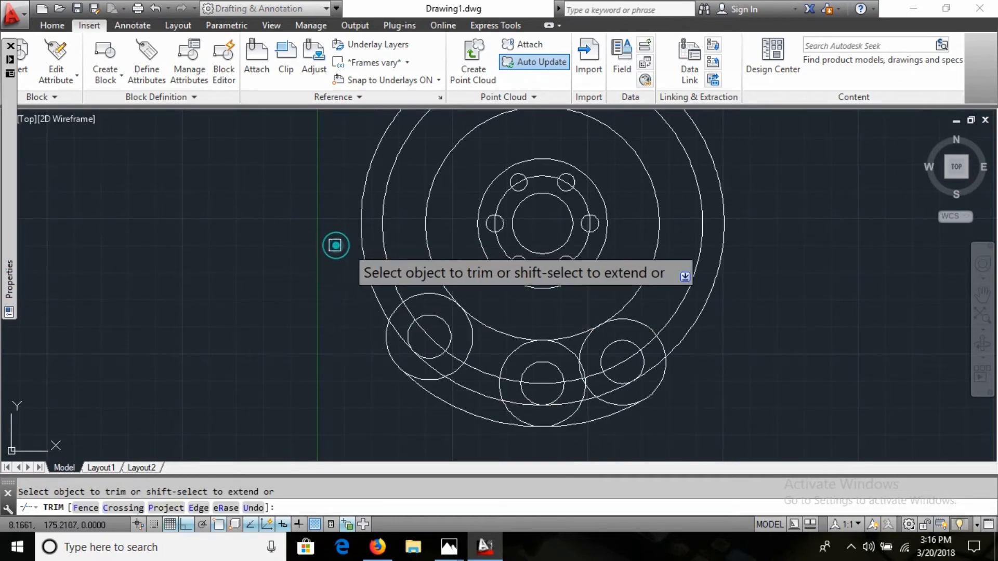
pyautogui.click(441, 239)
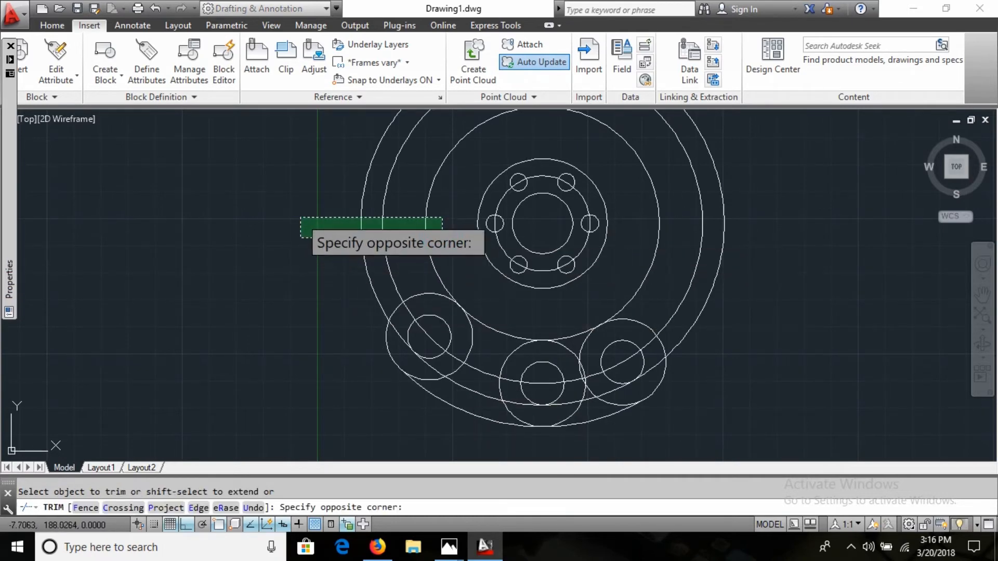
pyautogui.click(296, 211)
pyautogui.scroll(2, 743, 360)
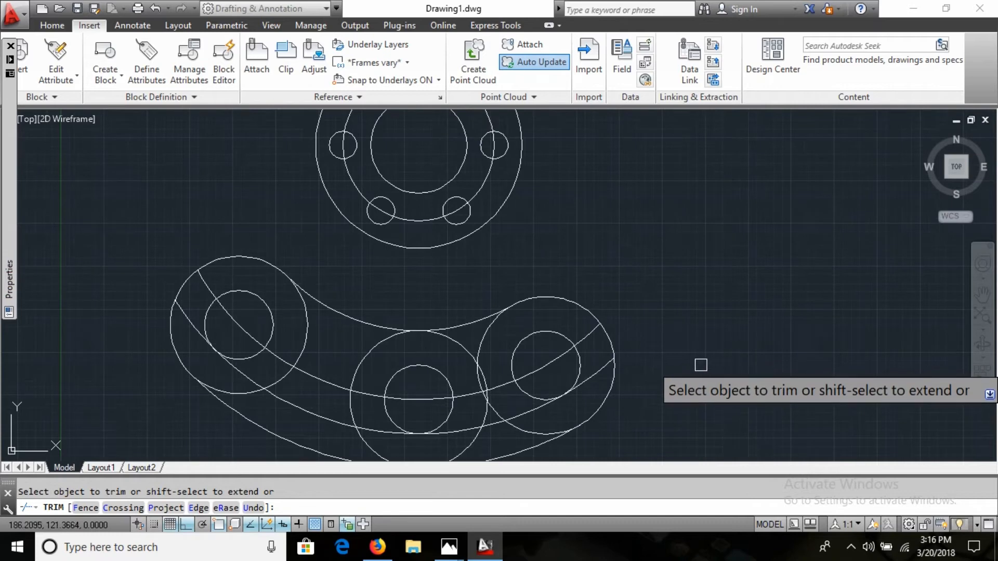
# Step: Erase the original 10- and 20-radius circles directly below the hub
pyautogui.press('Escape')
pyautogui.click(461, 338)
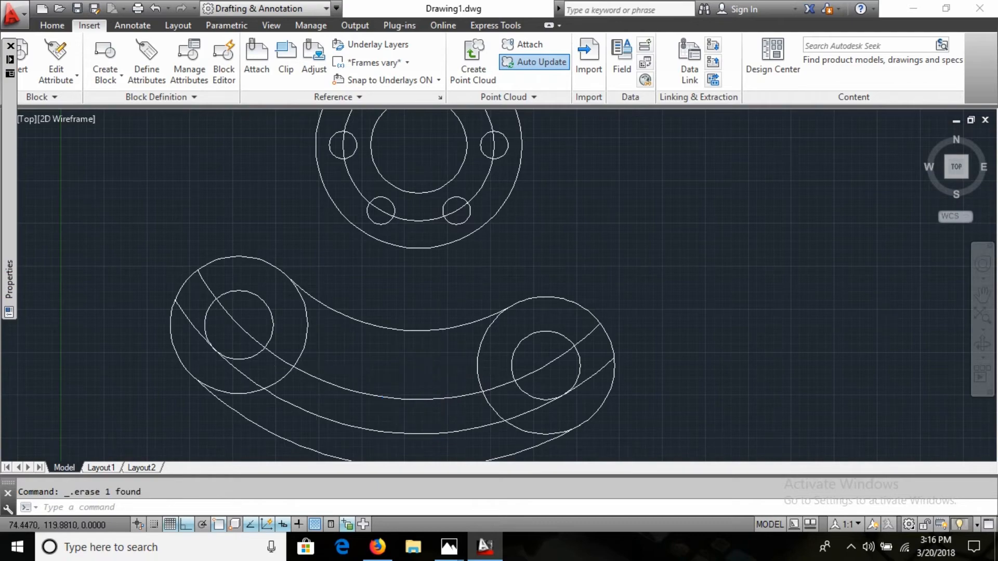
pyautogui.scroll(-2, 353, 211)
pyautogui.scroll(2, 327, 313)
# Step: Offset the 84-radius arc 20 units inward toward the hub to form the slot's inner edge, following the Quadrant reference
pyautogui.hotkey('alt', 'Tab')
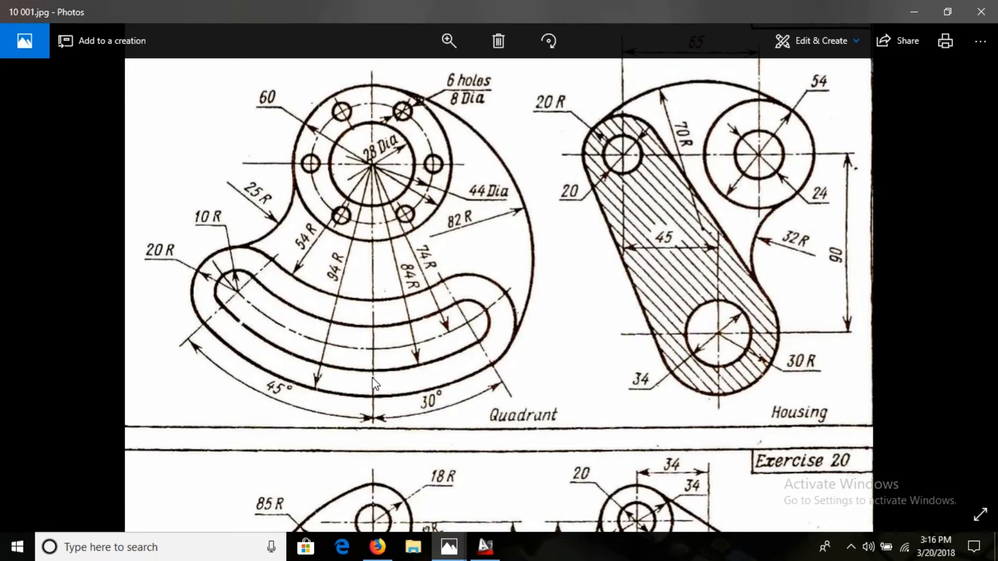
pyautogui.hotkey('alt', 'Tab')
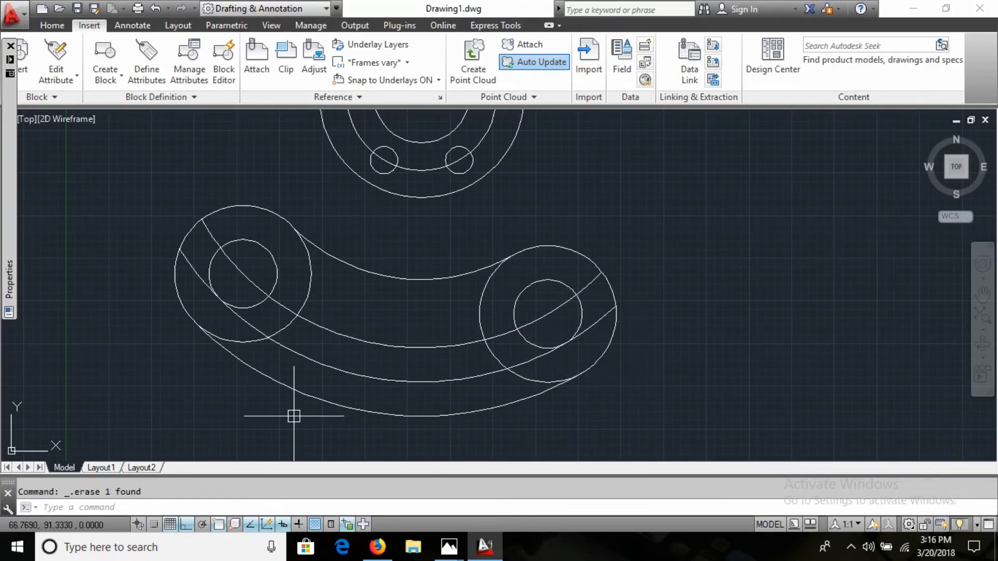
pyautogui.write('O')
pyautogui.press('Return')
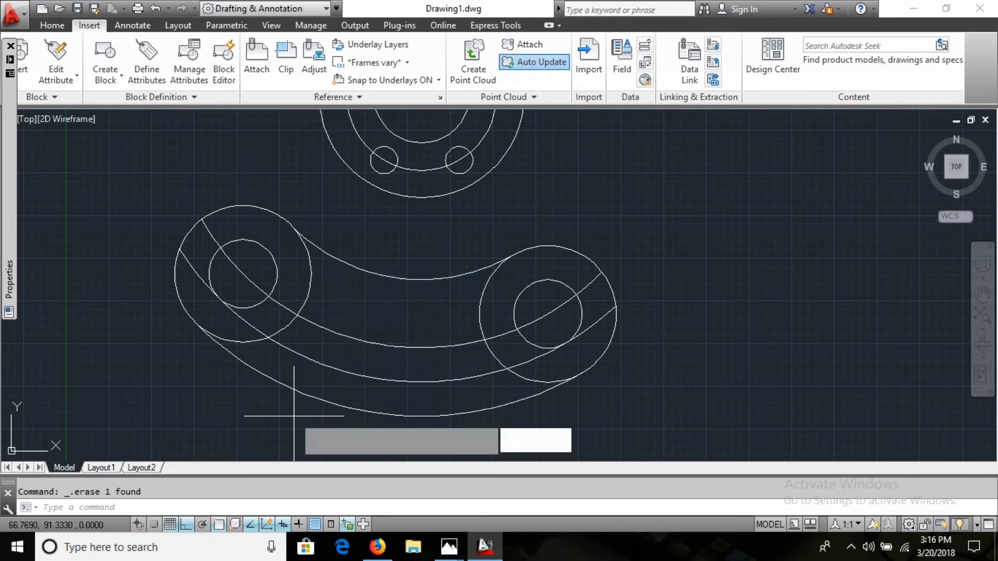
pyautogui.write('20')
pyautogui.press('Return')
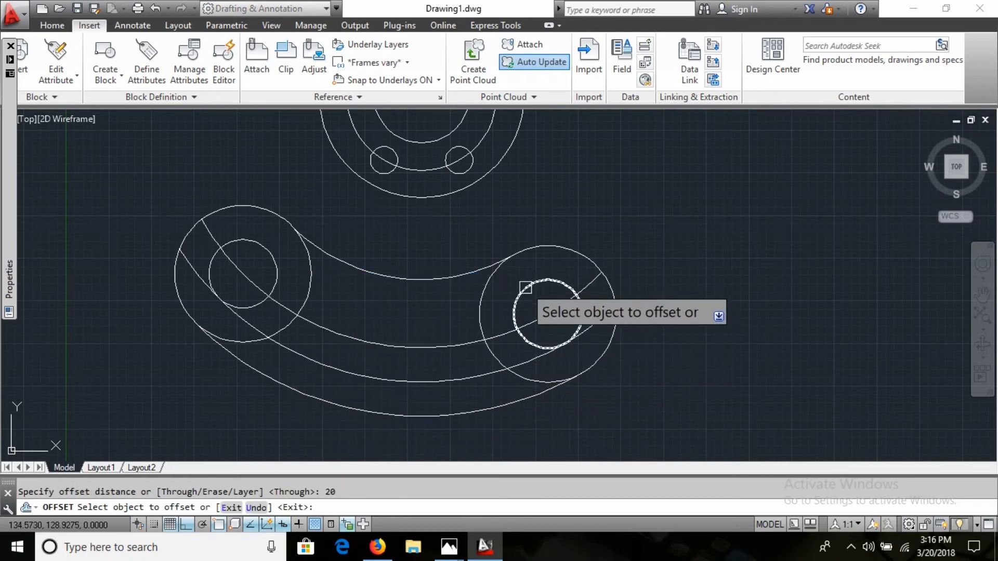
pyautogui.click(452, 382)
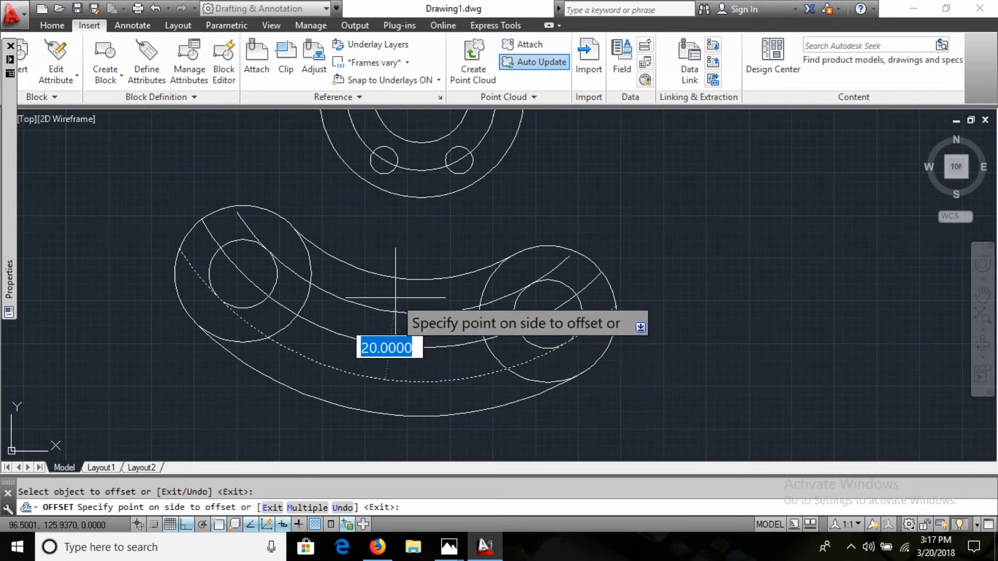
pyautogui.click(394, 296)
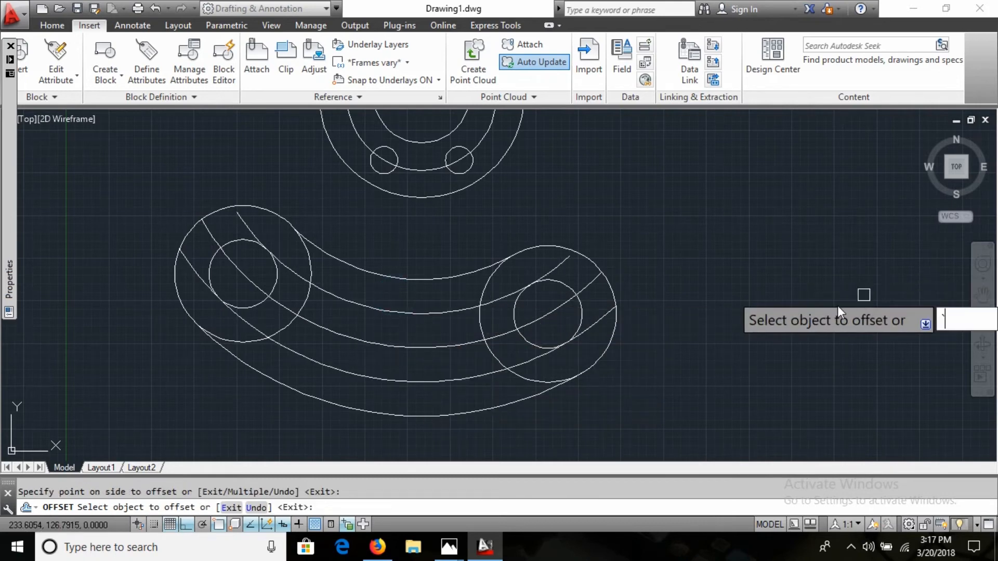
pyautogui.press('Escape')
pyautogui.press('Escape')
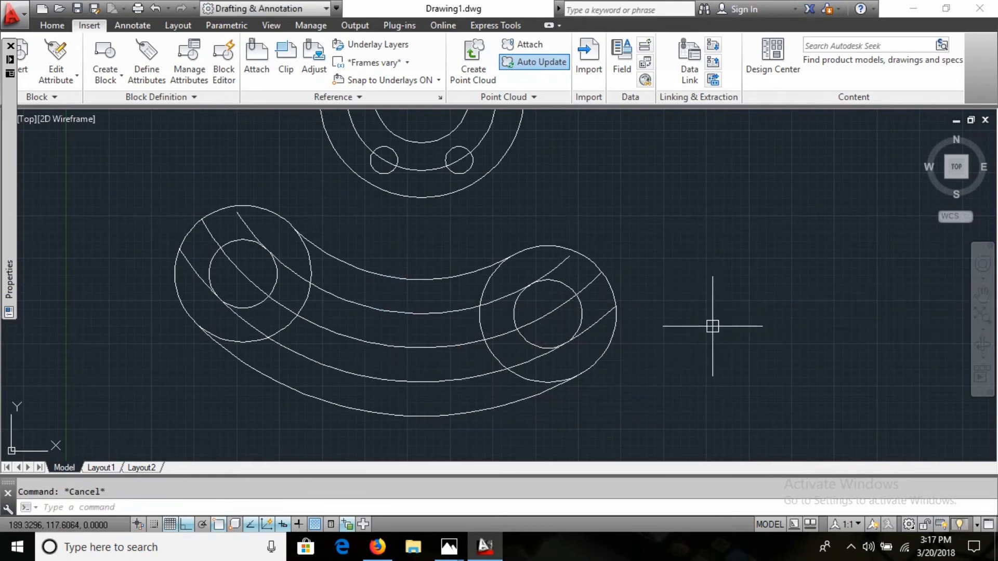
# Step: Trim the inward-facing portions of the 10- and 20-radius circles at both ends of the curved slot
pyautogui.hotkey('alt', 'Tab')
pyautogui.hotkey('alt', 'Tab')
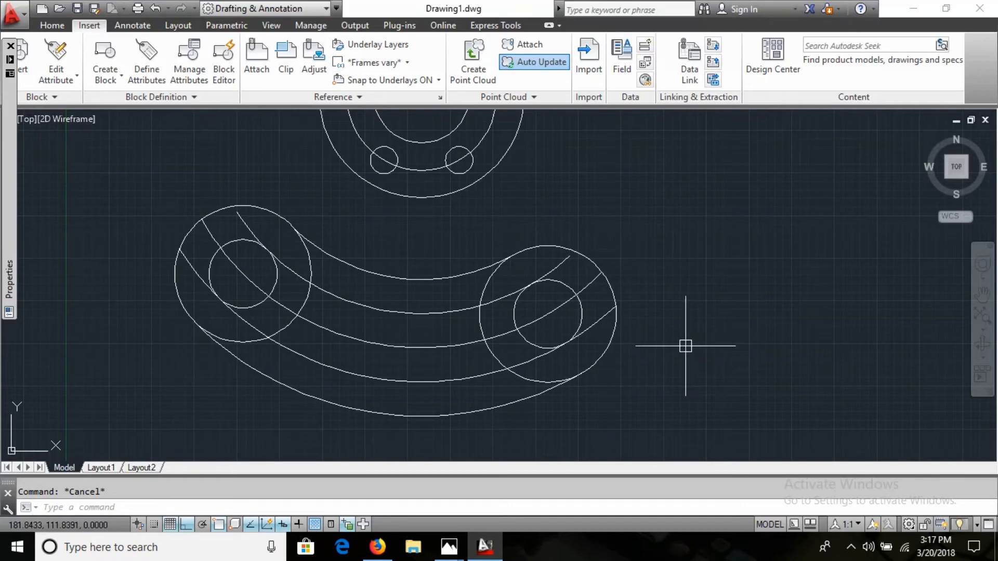
pyautogui.write('tr')
pyautogui.press('Return')
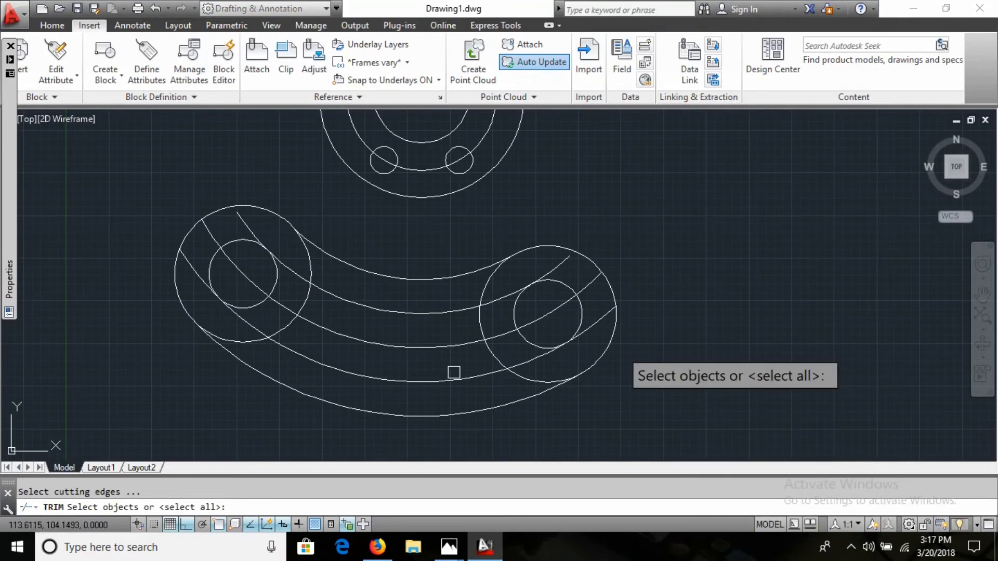
pyautogui.press('Return')
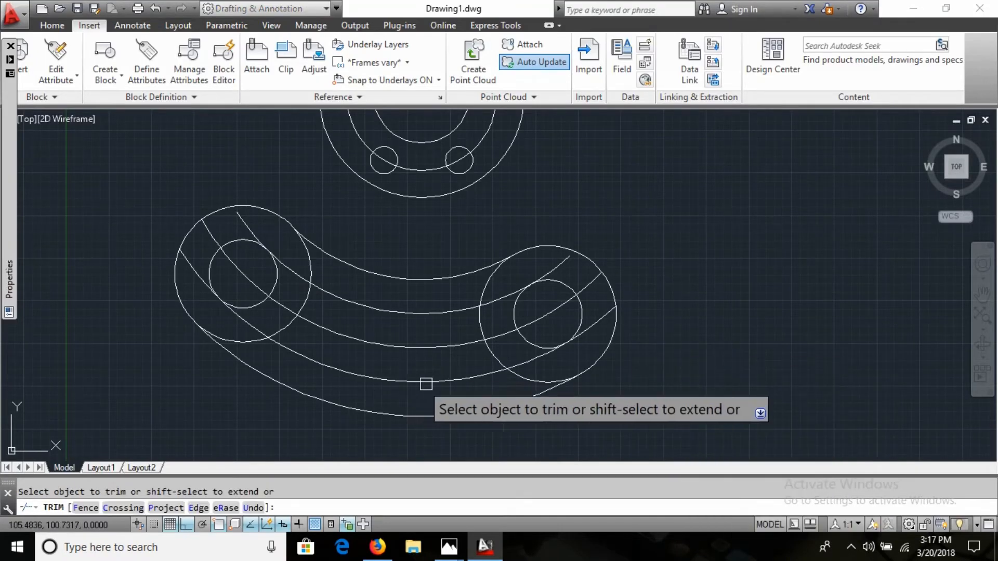
pyautogui.click(488, 346)
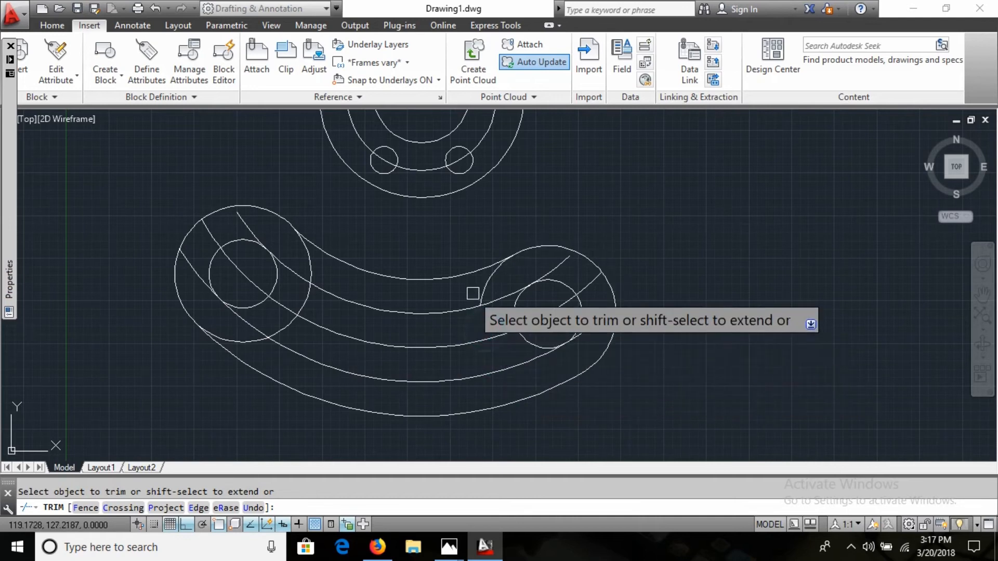
pyautogui.click(530, 344)
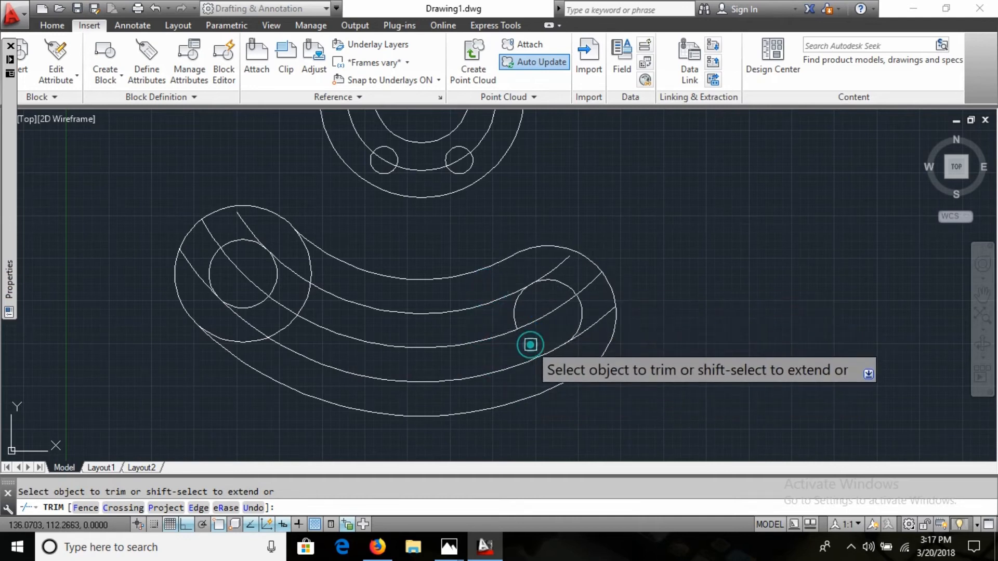
pyautogui.click(515, 318)
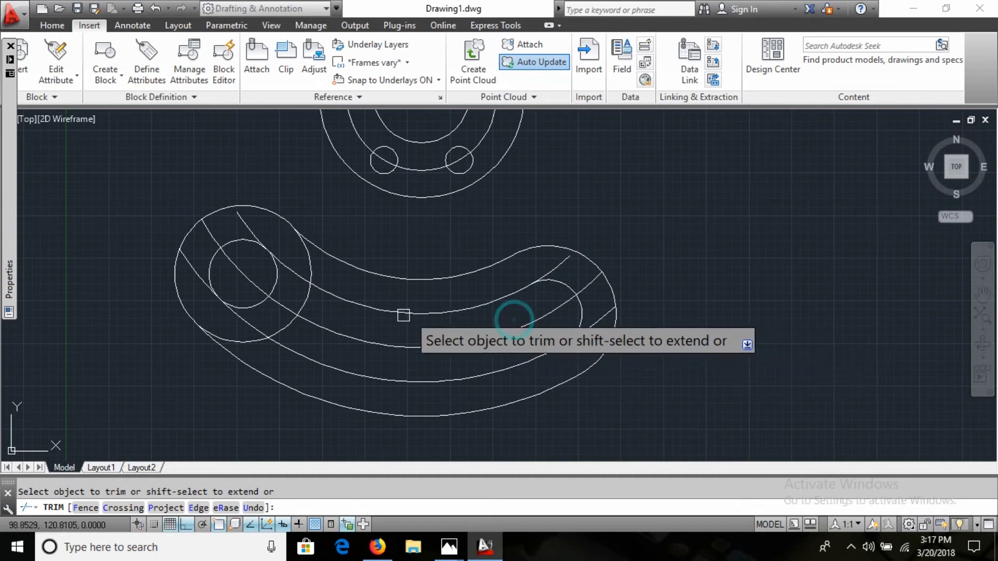
pyautogui.click(274, 285)
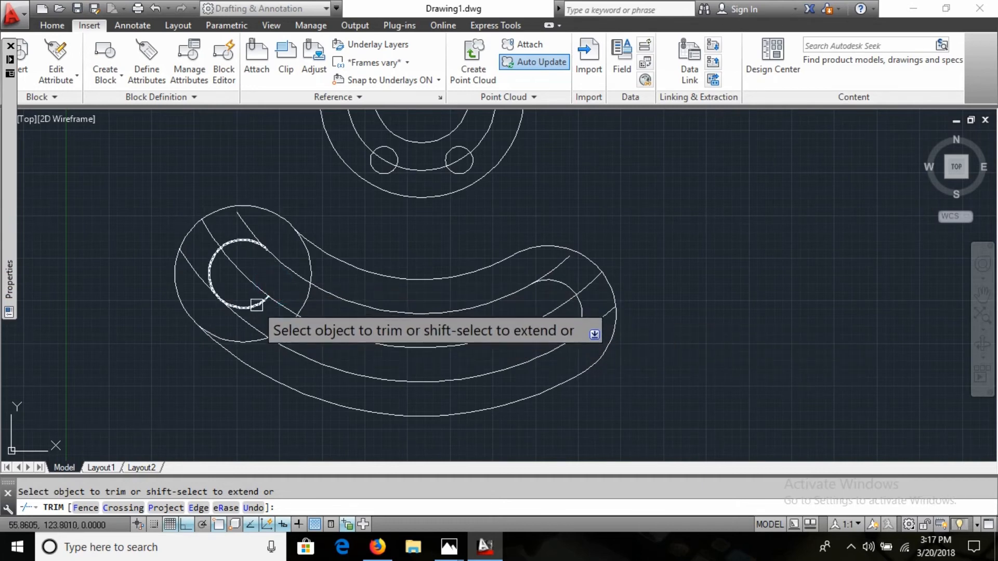
pyautogui.click(256, 305)
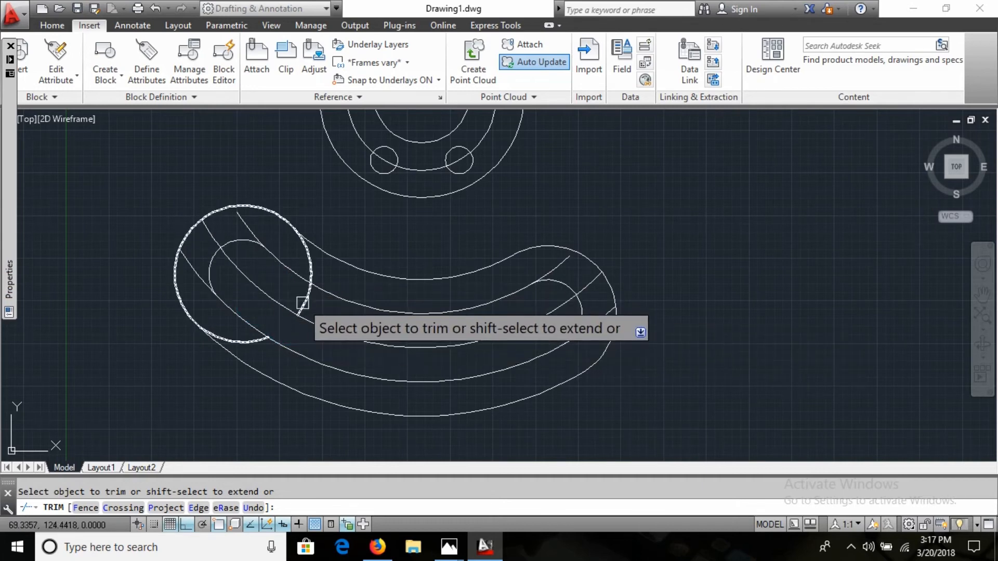
pyautogui.click(307, 272)
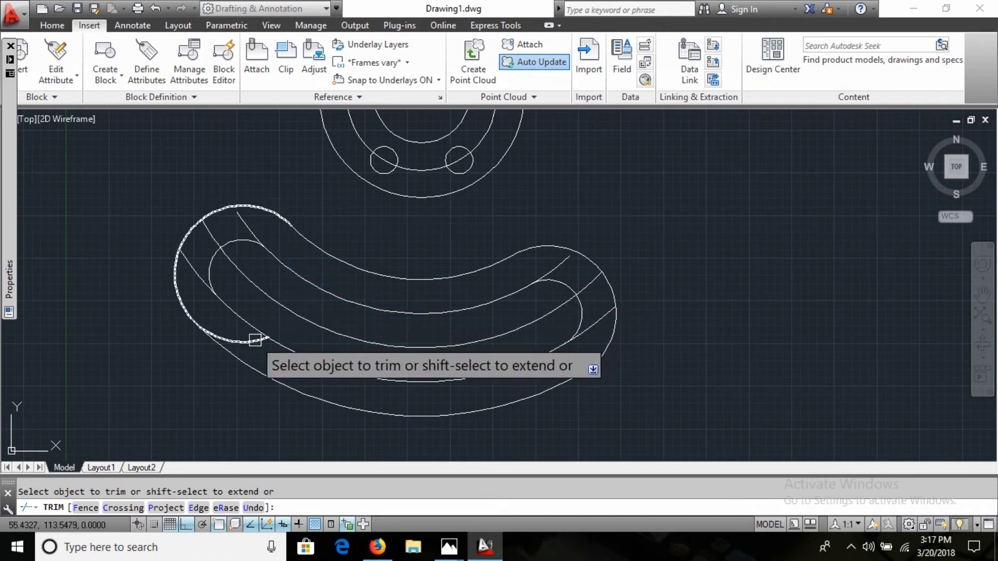
# Step: Trim the slot-edge arc ends that extend past the 10-radius end arcs, leaving the centreline arc, following the Quadrant reference
pyautogui.hotkey('alt', 'Tab')
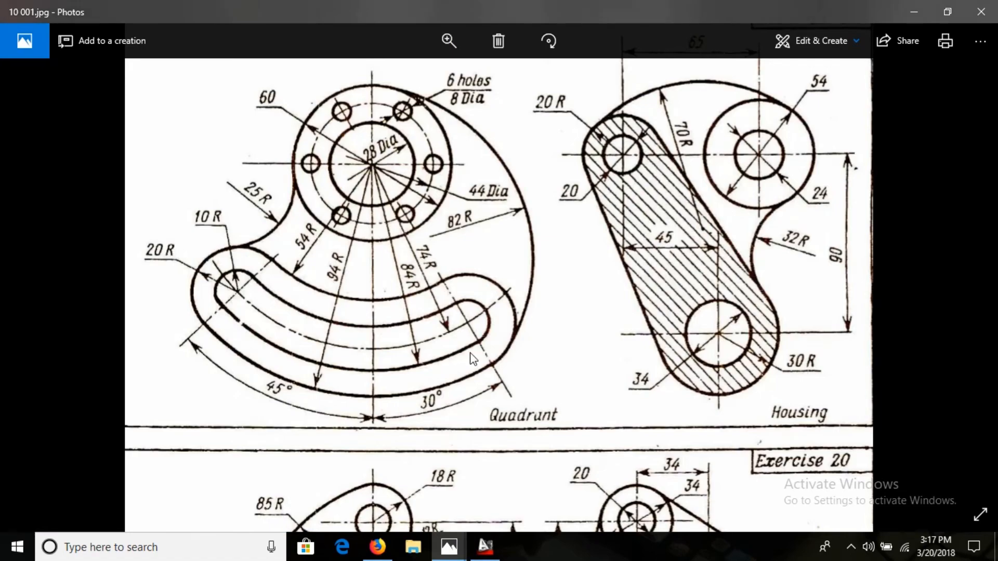
pyautogui.hotkey('alt', 'Tab')
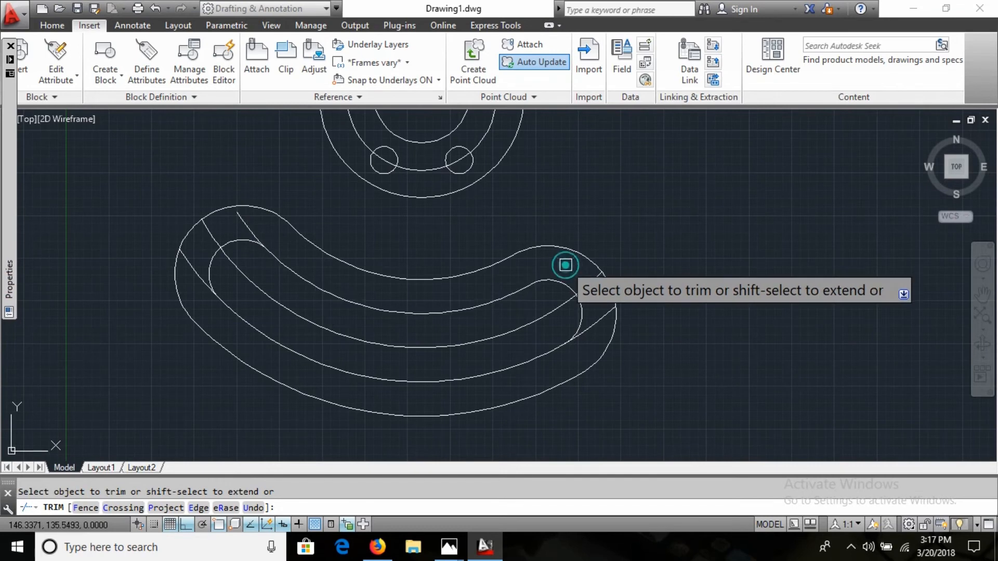
pyautogui.click(196, 271)
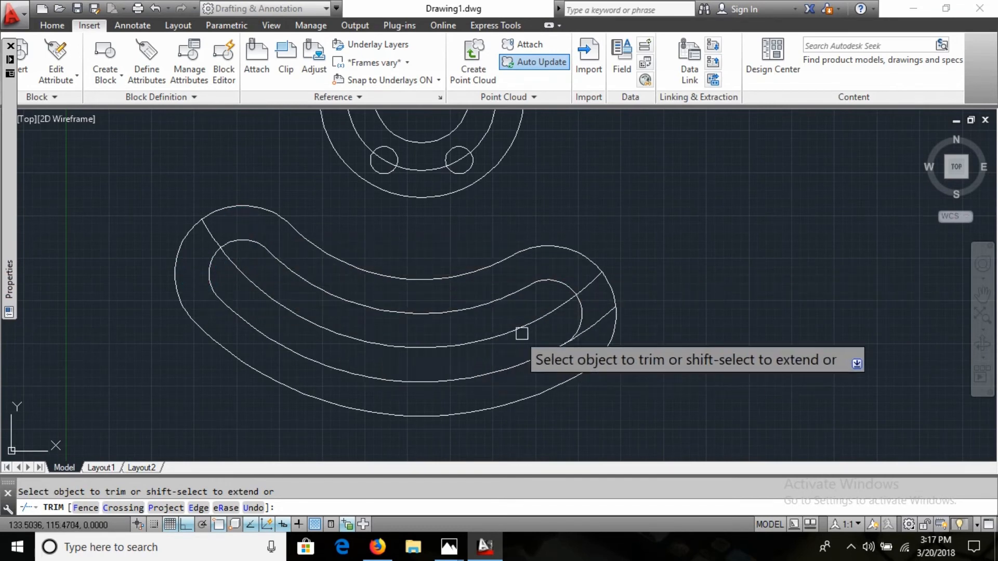
pyautogui.click(592, 318)
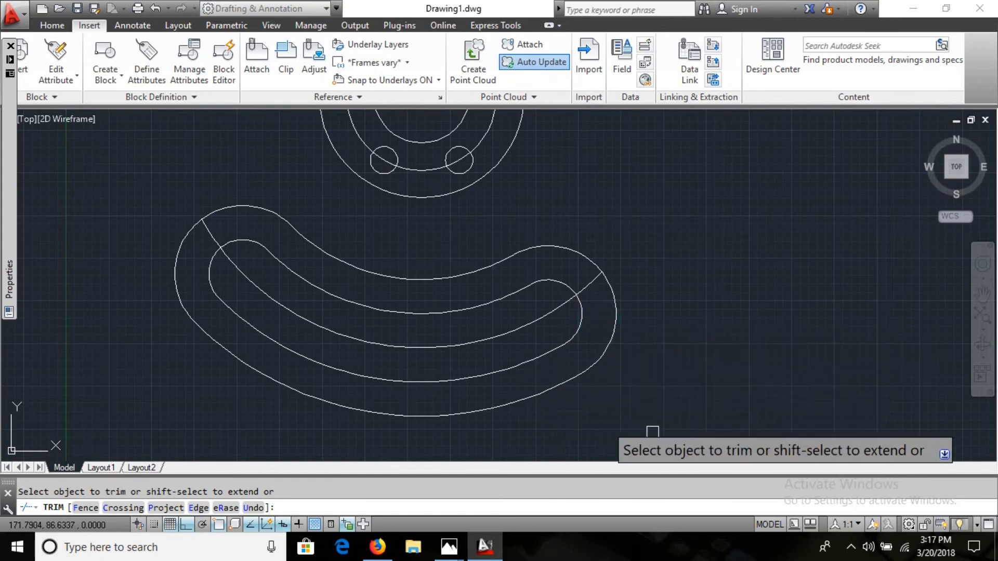
# Step: Draw a 25-radius circle tangent to the left 20-radius end arc and the hub's outer circle, as given in the Quadrant reference
pyautogui.hotkey('alt', 'Tab')
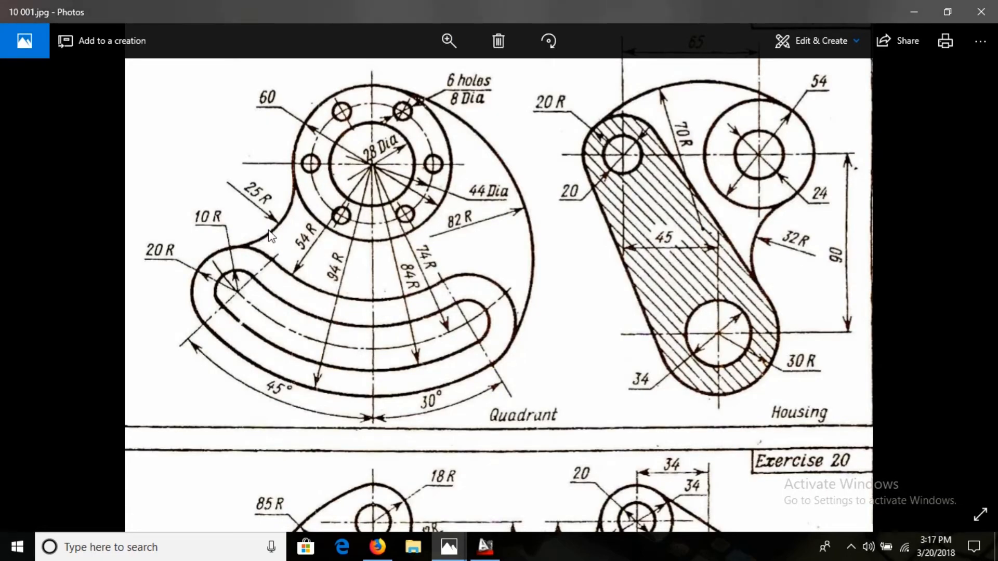
pyautogui.hotkey('alt', 'Tab')
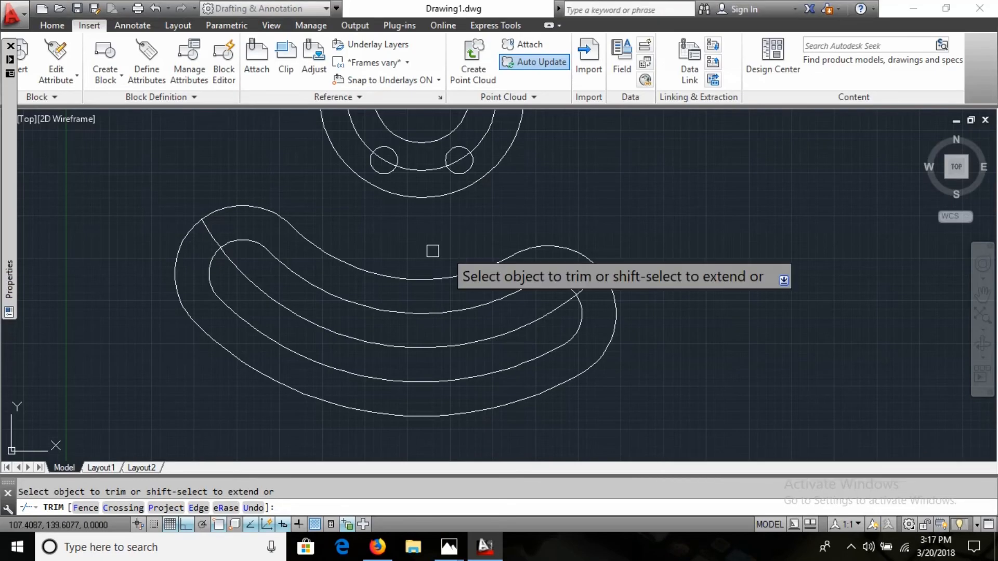
pyautogui.press('Escape')
pyautogui.write('c')
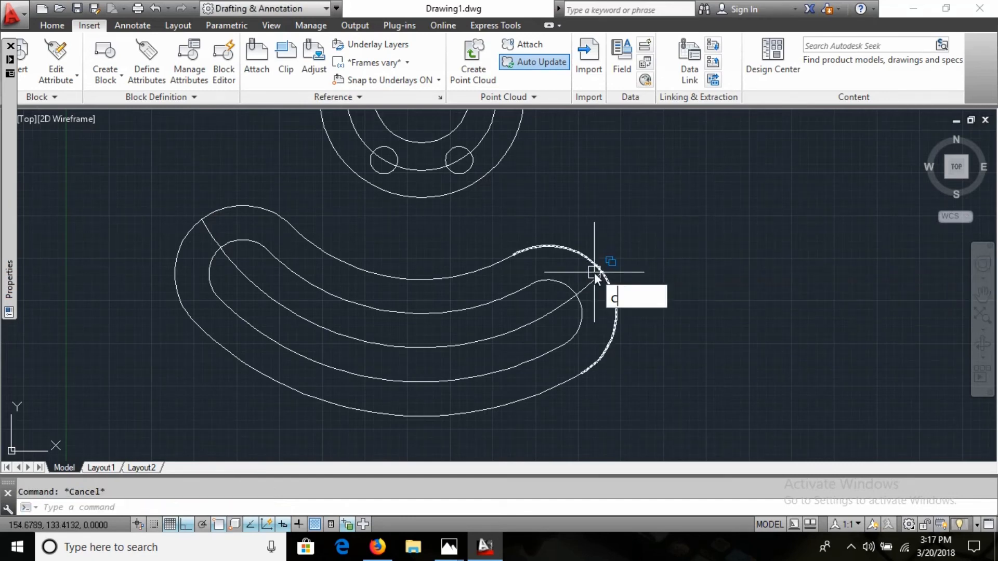
pyautogui.press('Return')
pyautogui.write('t')
pyautogui.press('Return')
pyautogui.scroll(-3, 583, 278)
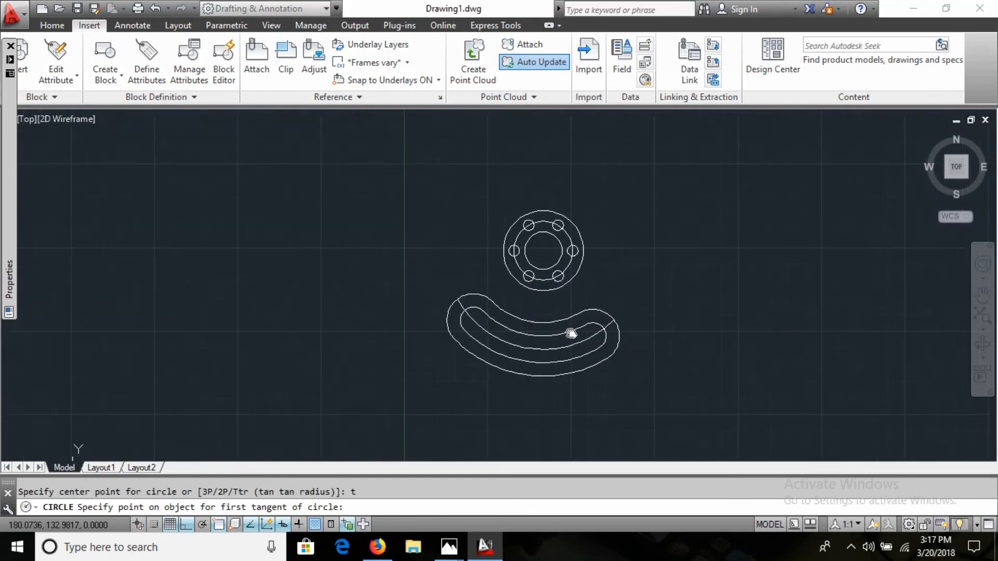
pyautogui.scroll(2, 516, 290)
pyautogui.click(451, 302)
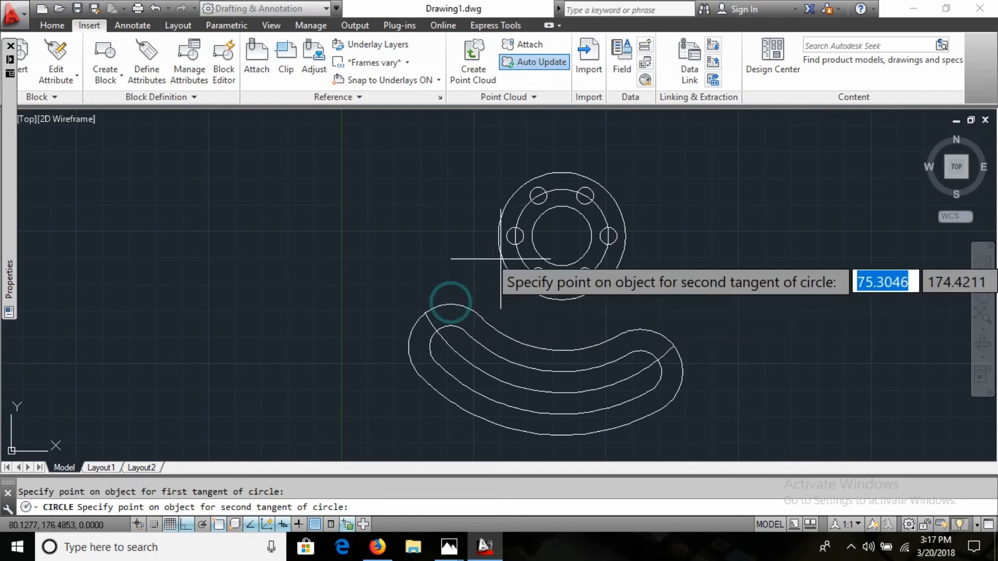
pyautogui.click(500, 262)
pyautogui.write('25')
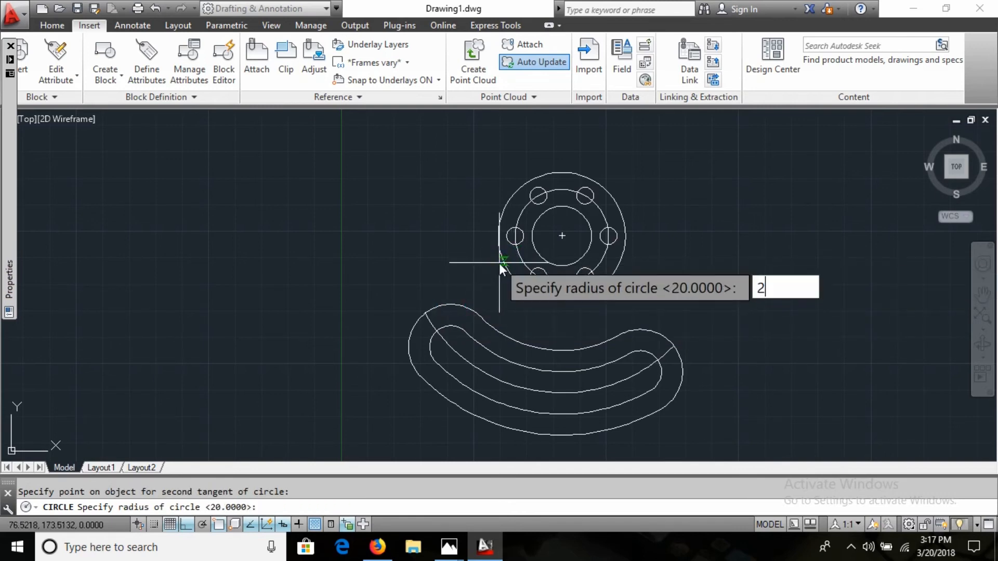
pyautogui.press('Return')
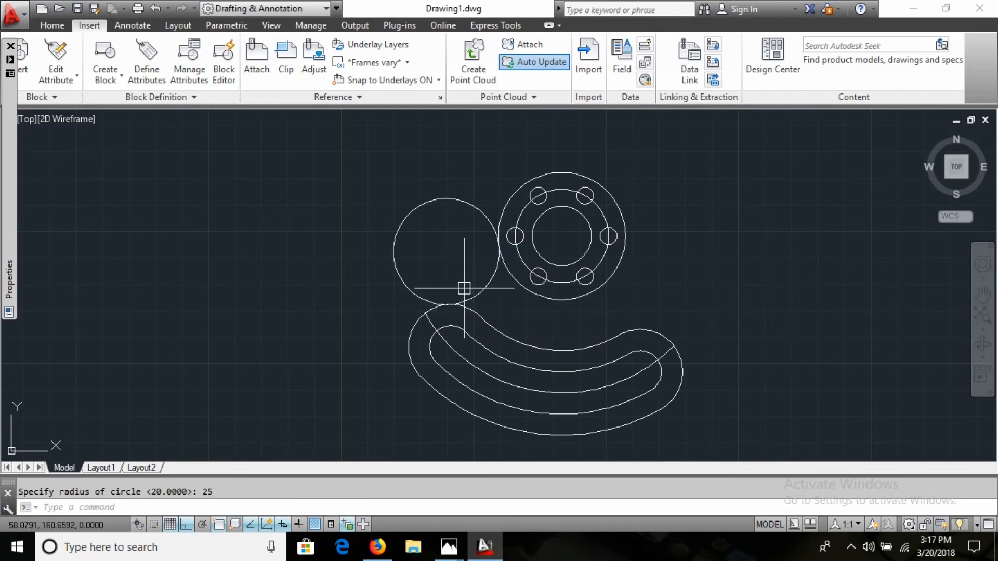
# Step: Trim the 25-radius circle to the concave arc joining the hub and the left slot end, following the Quadrant reference
pyautogui.write('tr')
pyautogui.press('Return')
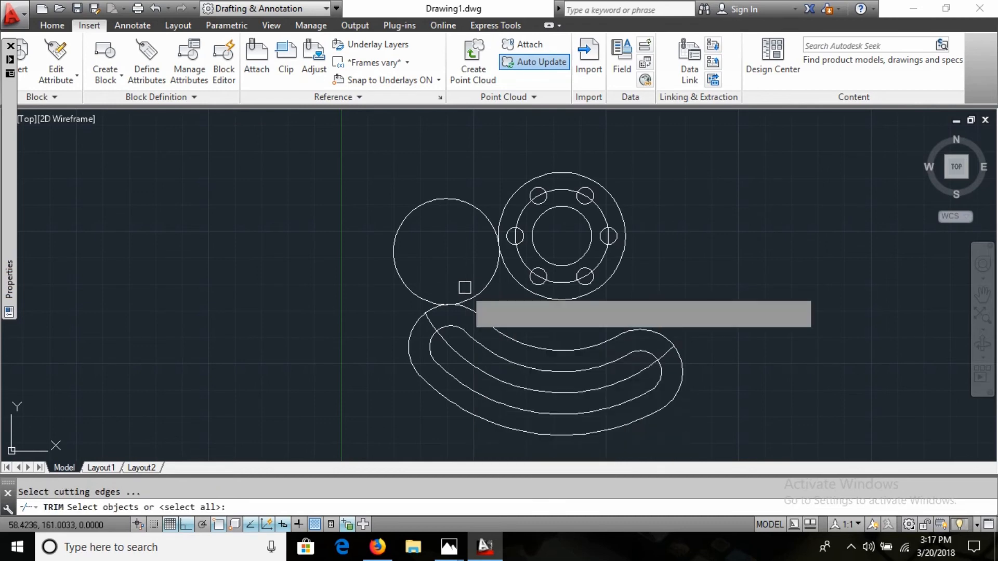
pyautogui.press('Return')
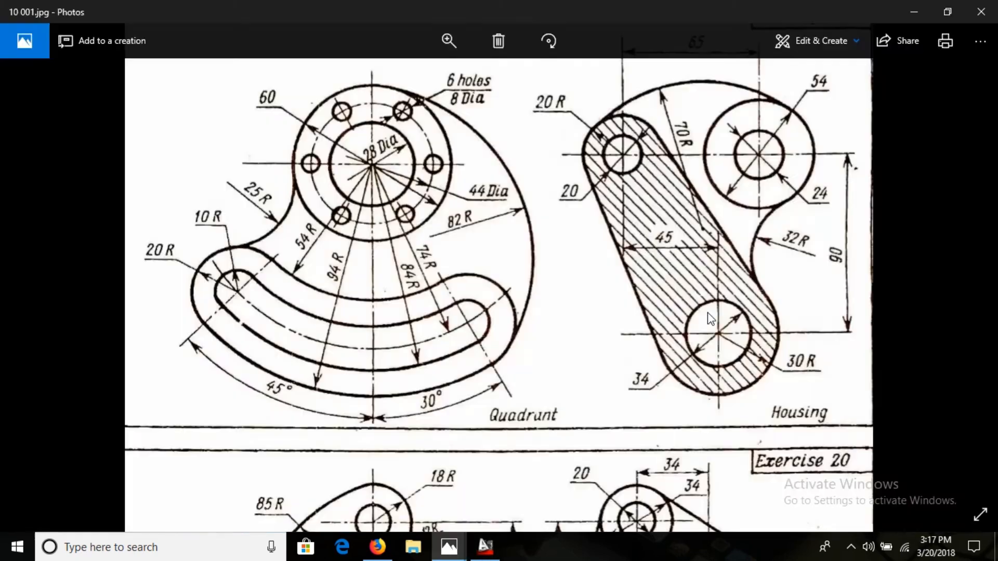
pyautogui.hotkey('alt', 'Tab')
pyautogui.hotkey('alt', 'Tab')
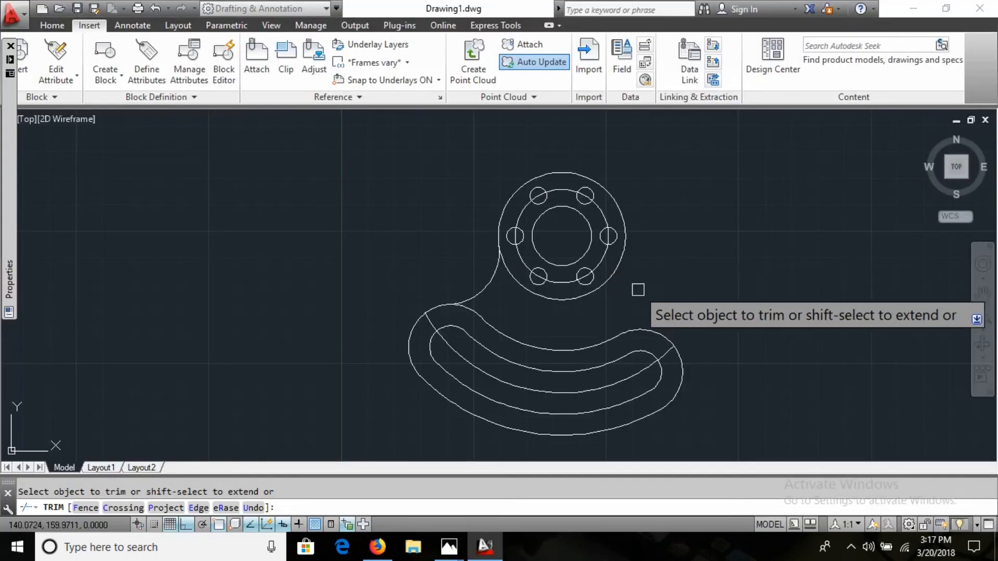
pyautogui.press('Escape')
# Step: Draw an 82-radius circle tangent to the hub's outer circle and the right 20-radius end arc, as given in the Quadrant reference
pyautogui.write('c')
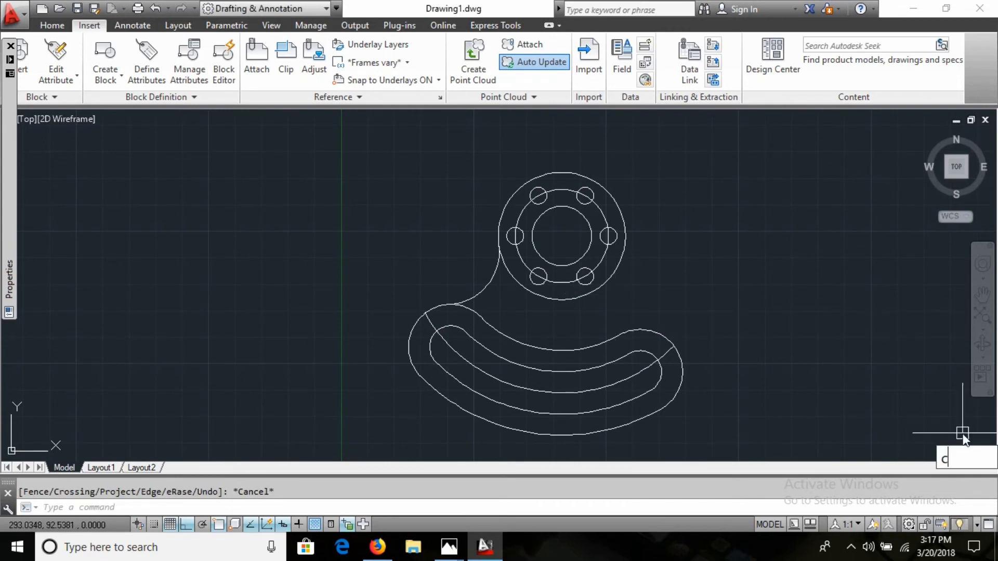
pyautogui.press('Return')
pyautogui.write('t')
pyautogui.press('Return')
pyautogui.hotkey('alt', 'Tab')
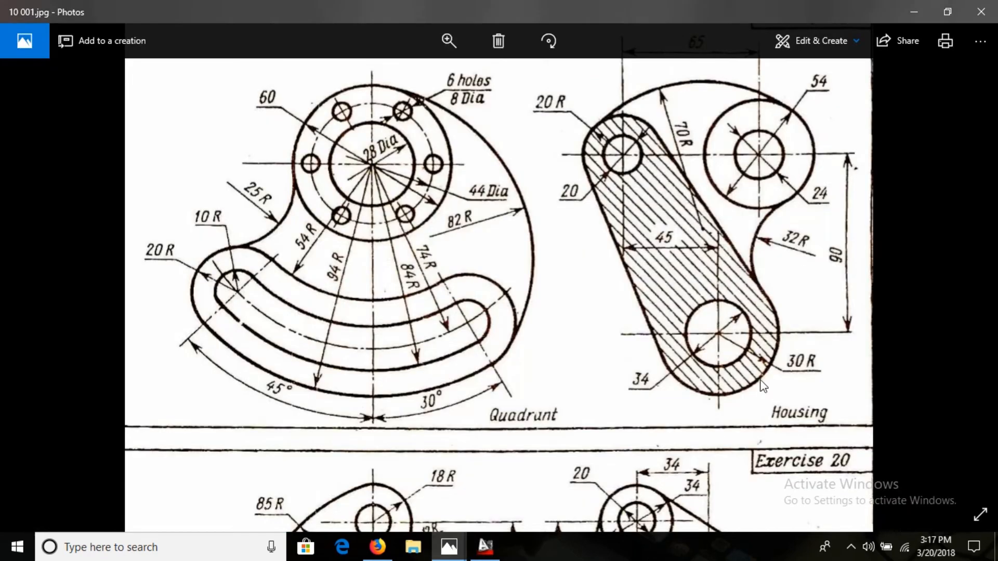
pyautogui.hotkey('alt', 'Tab')
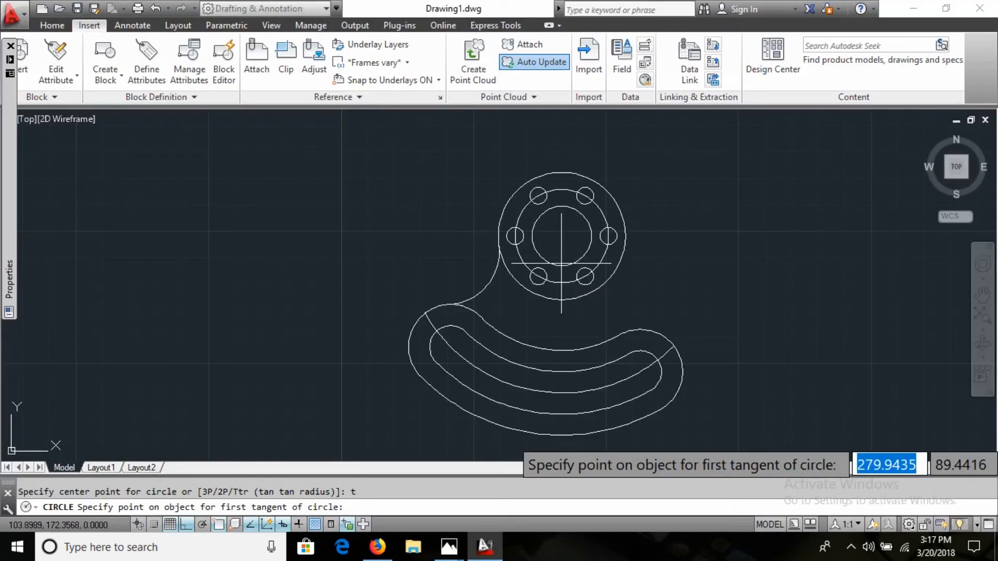
pyautogui.click(572, 171)
pyautogui.hotkey('alt', 'Tab')
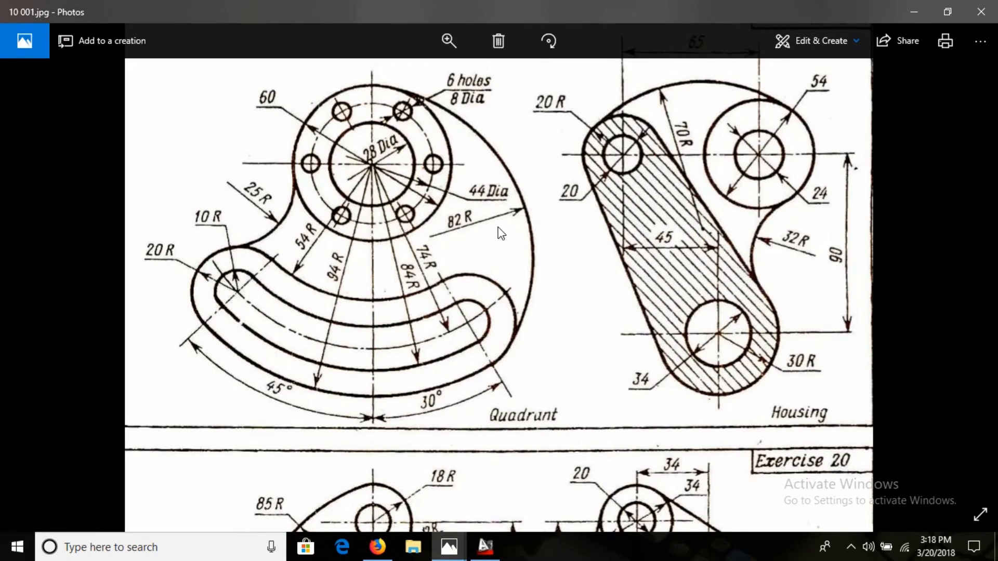
pyautogui.hotkey('alt', 'Tab')
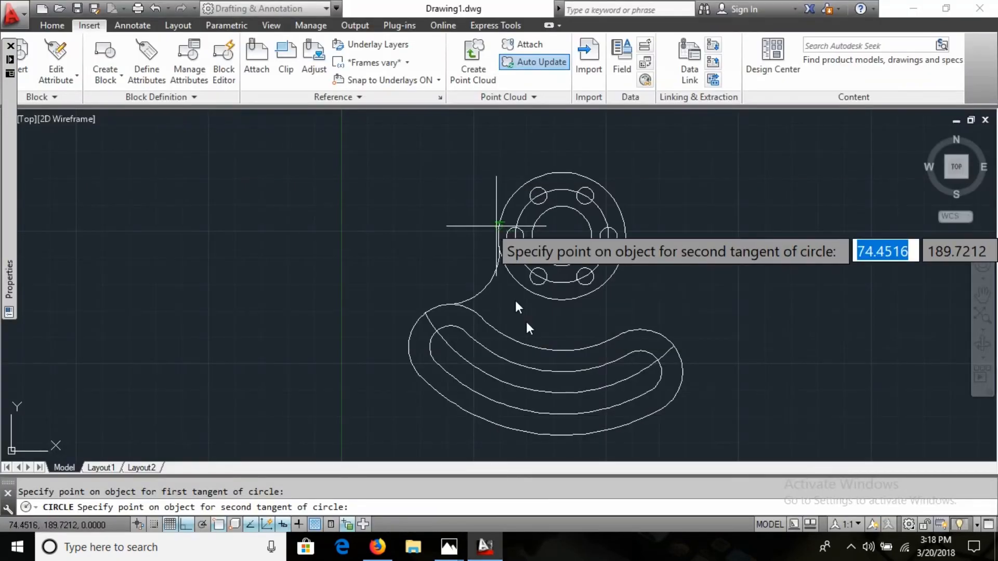
pyautogui.click(667, 409)
pyautogui.write('8')
pyautogui.write('82')
pyautogui.press('Return')
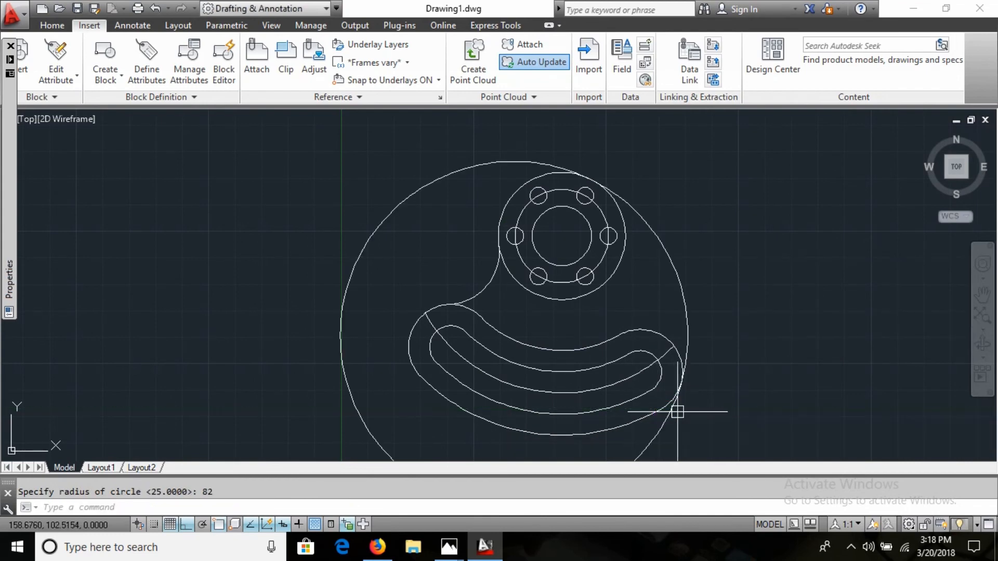
# Step: Trim the 82-radius circle to the outer arc joining the hub and the right slot end, and compare the figure with the Quadrant reference
pyautogui.write('tr')
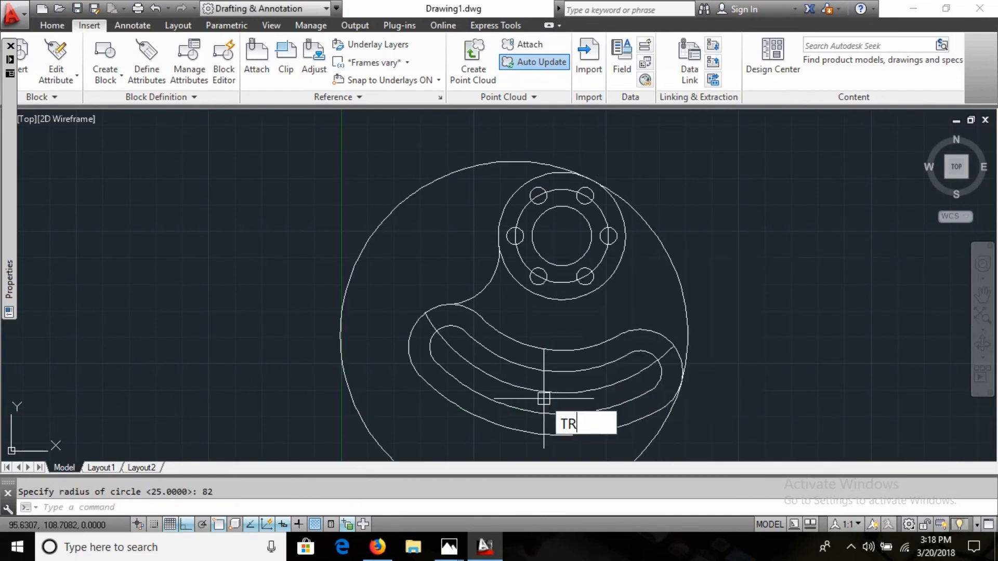
pyautogui.press('Return')
pyautogui.press('Return')
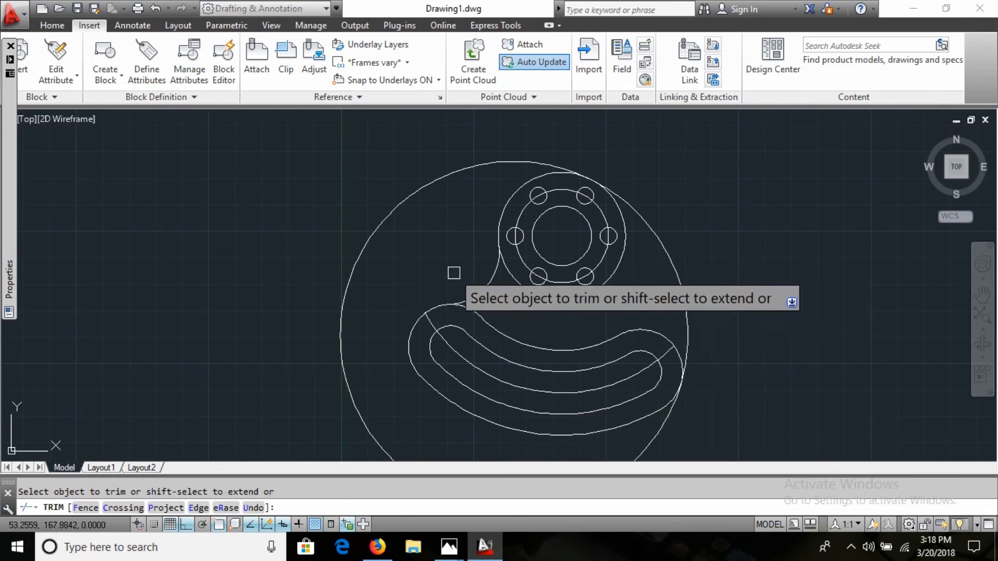
pyautogui.click(423, 198)
pyautogui.moveTo(465, 286)
pyautogui.mouseDown(button='middle')
pyautogui.moveTo(430, 204)
pyautogui.moveTo(429, 238)
pyautogui.mouseUp(button='middle')
pyautogui.hotkey('alt', 'Tab')
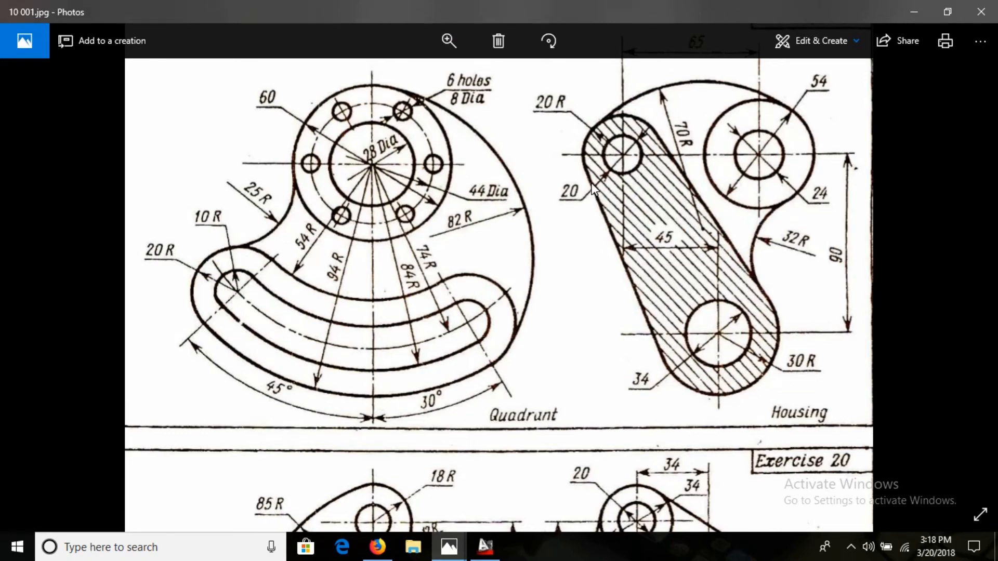
pyautogui.hotkey('alt', 'Tab')
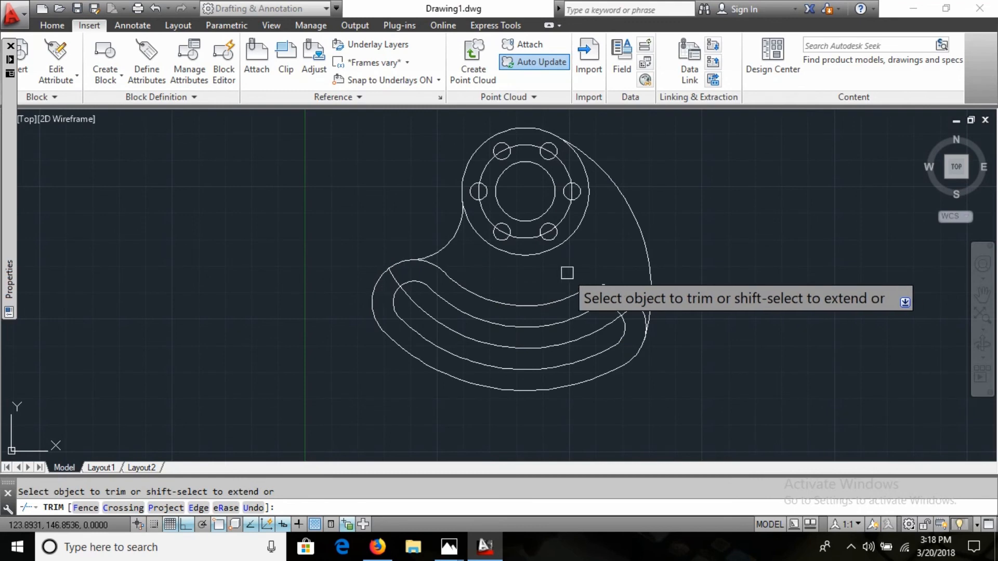
pyautogui.hotkey('alt', 'Tab')
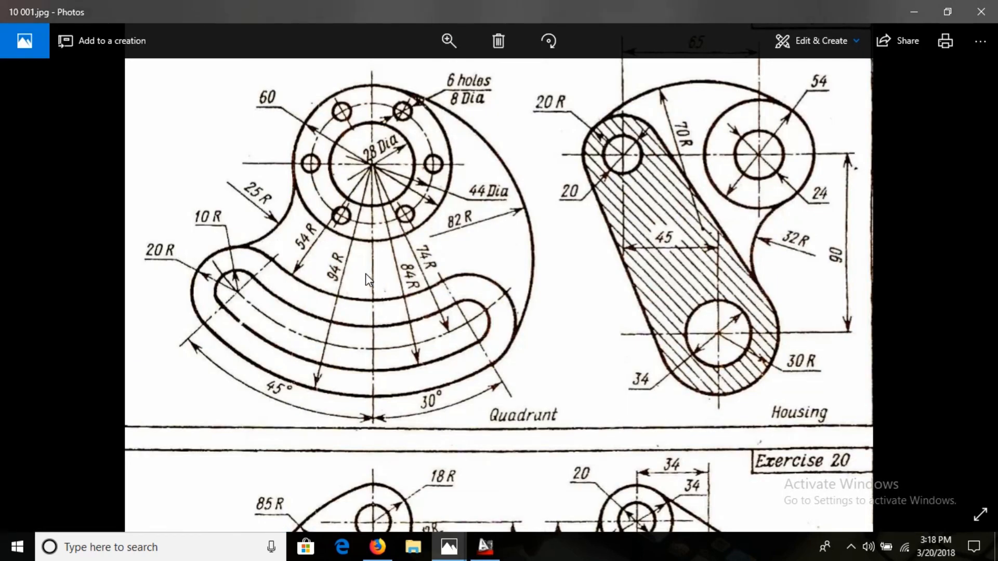